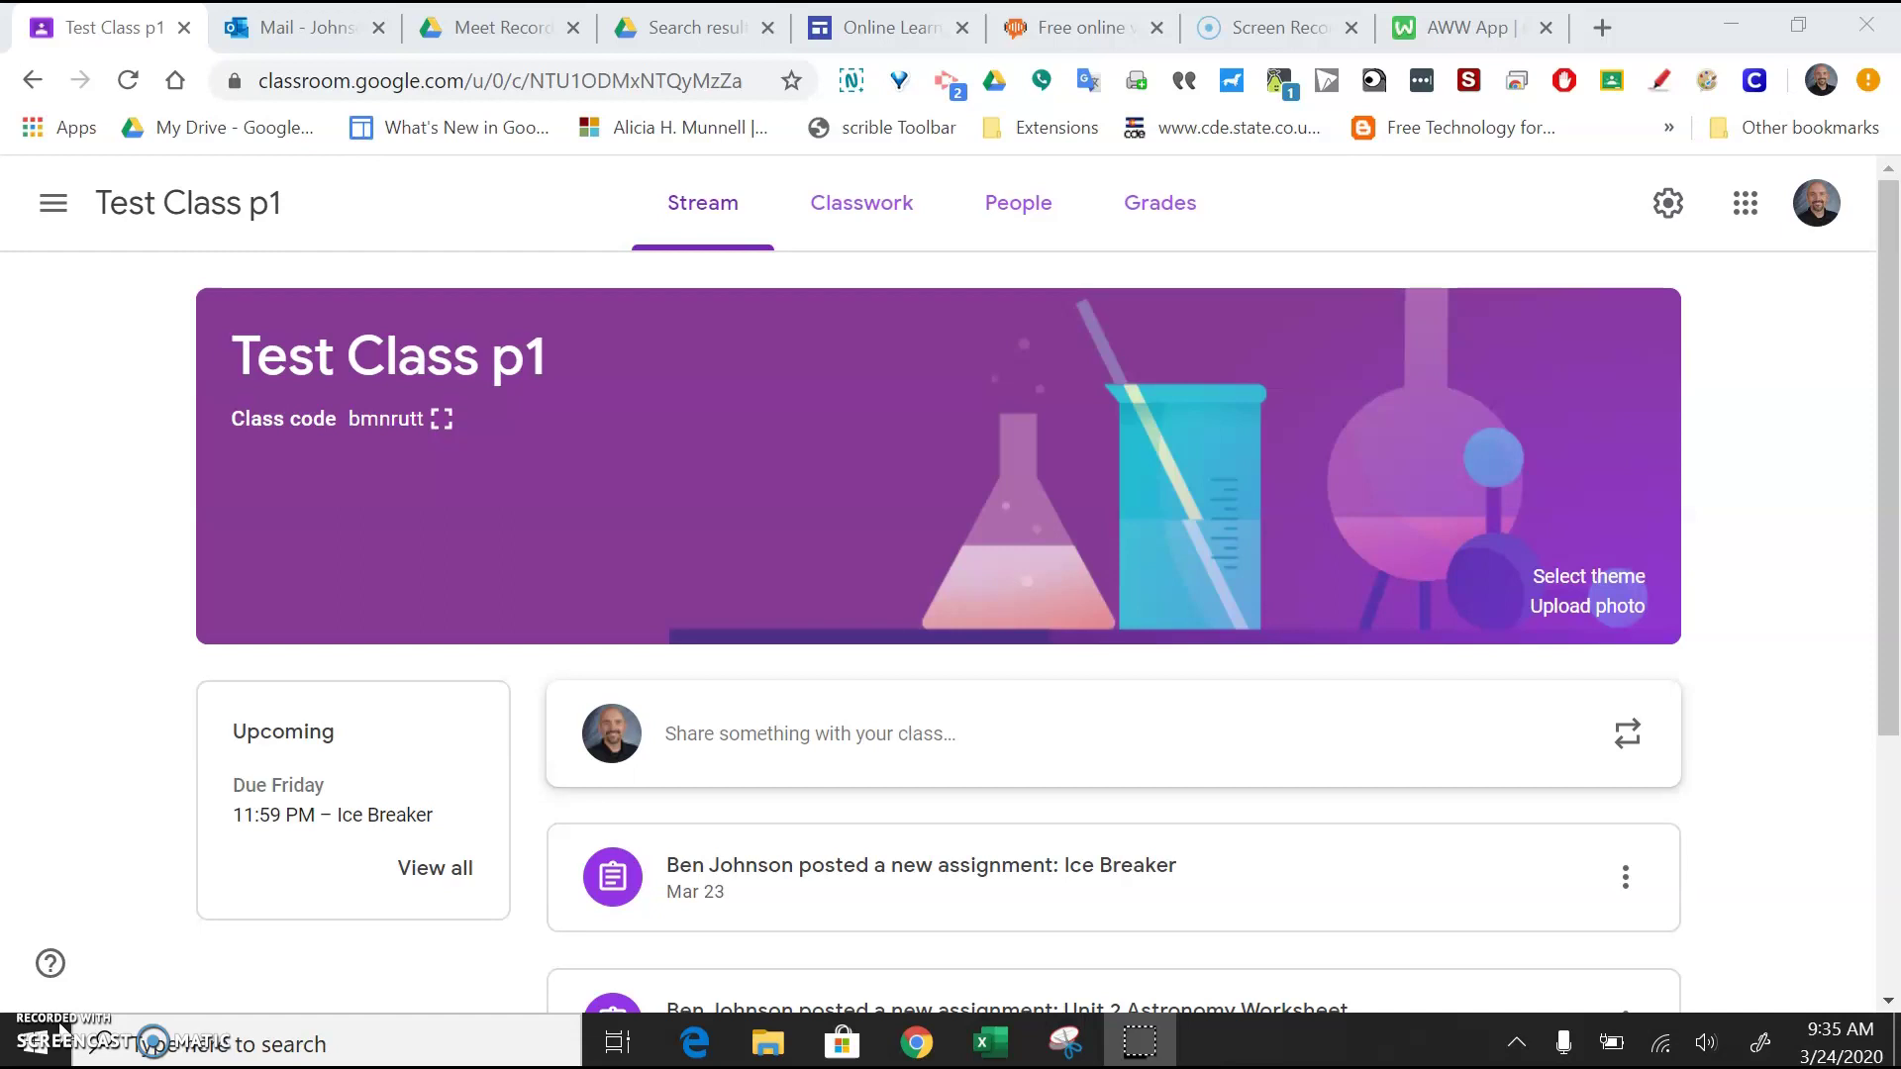
Step: Go to Test Class p1's Classwork page to reach its Google Calendar link
left_click(839, 209)
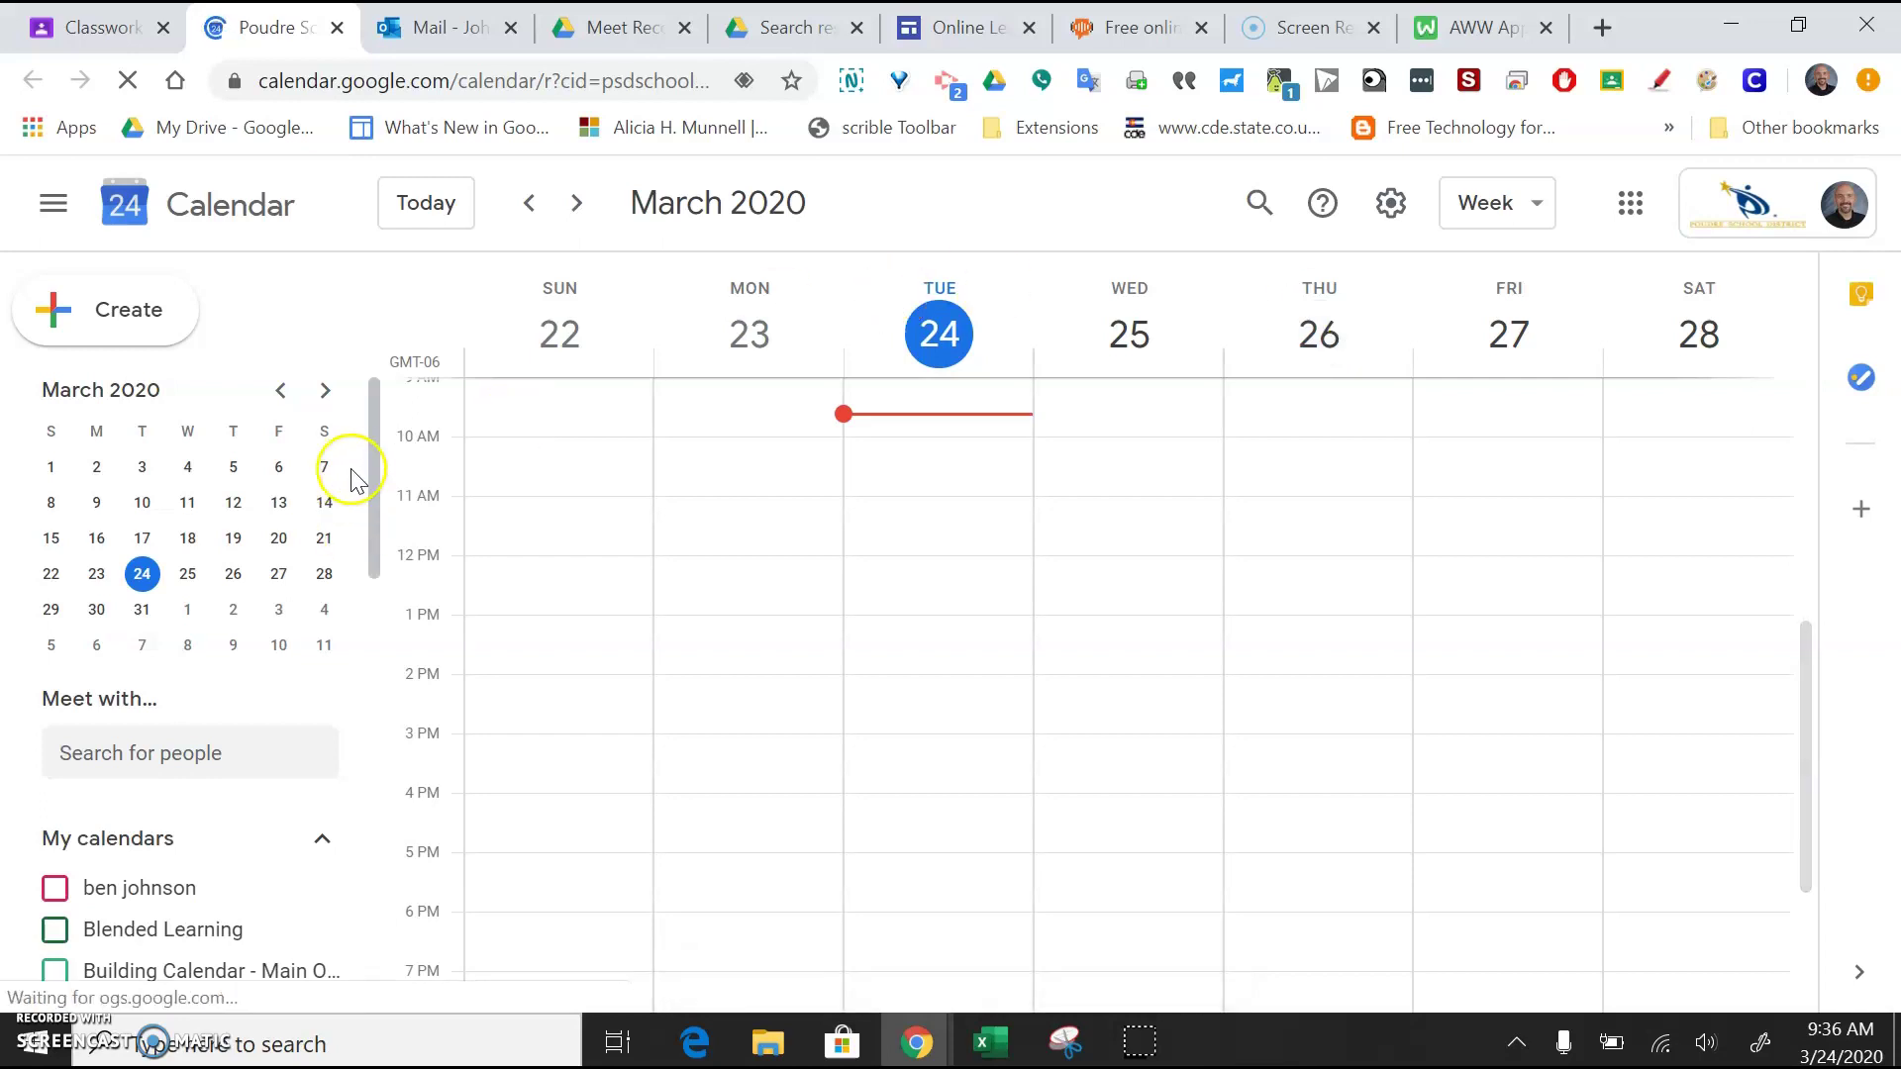
Step: Turn on only the Test Class p1 calendar and scroll the week grid to the morning
left_click_drag(373, 428, 375, 873)
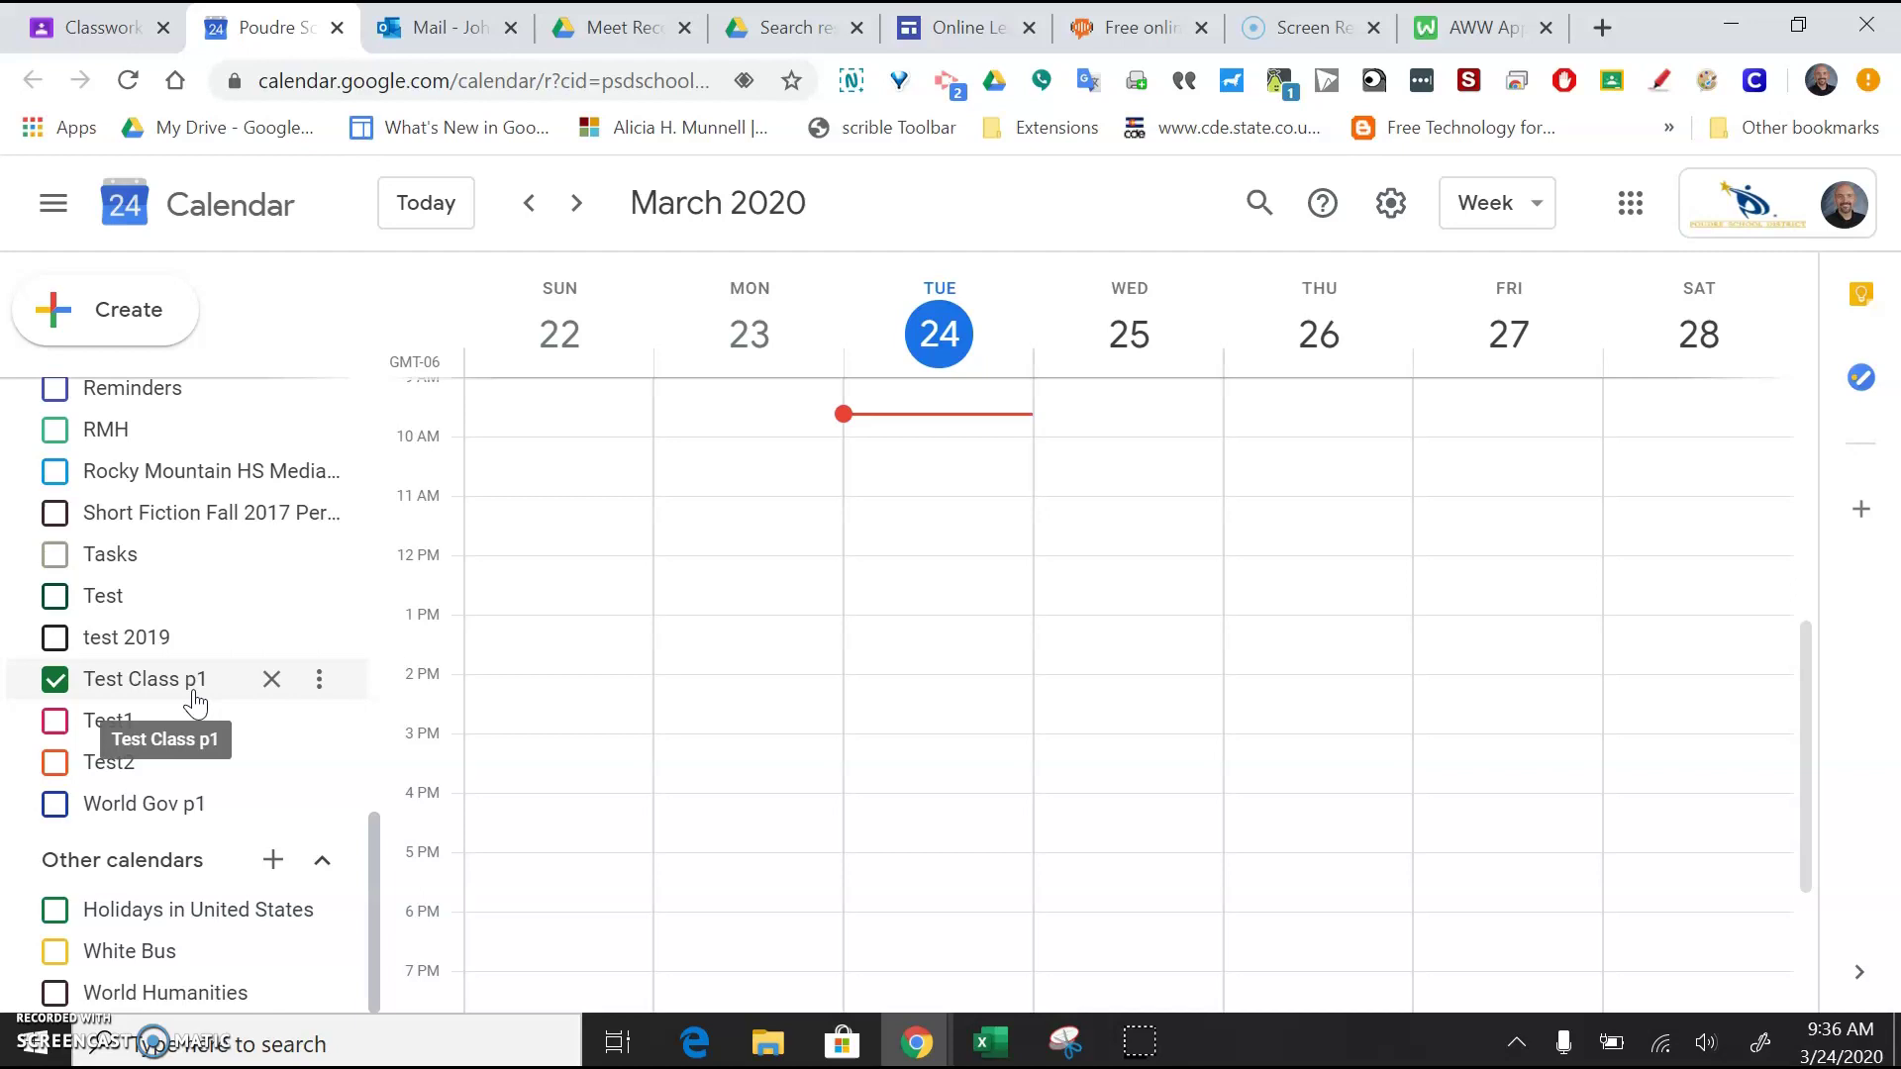
left_click(59, 681)
left_click(61, 680)
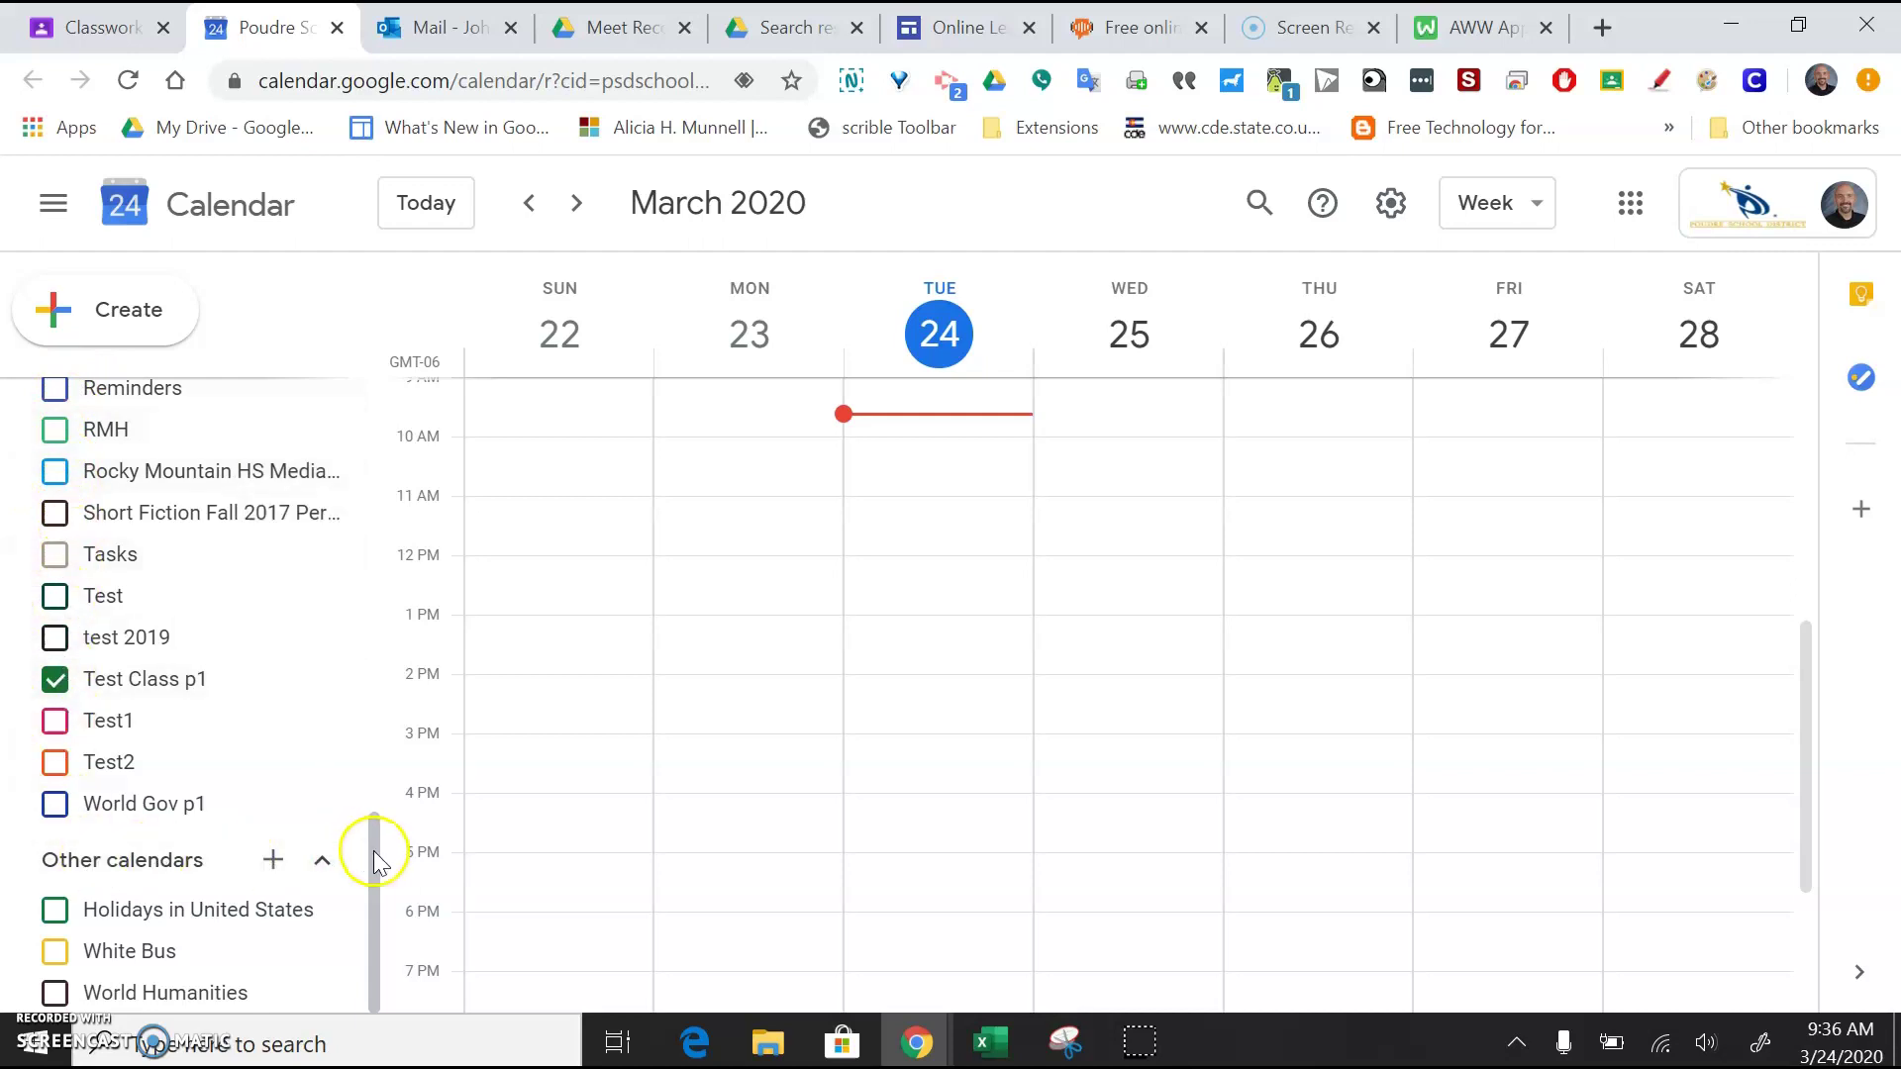
mouse_move(374, 851)
left_mouse_down()
mouse_move(365, 437)
mouse_move(366, 883)
left_mouse_up()
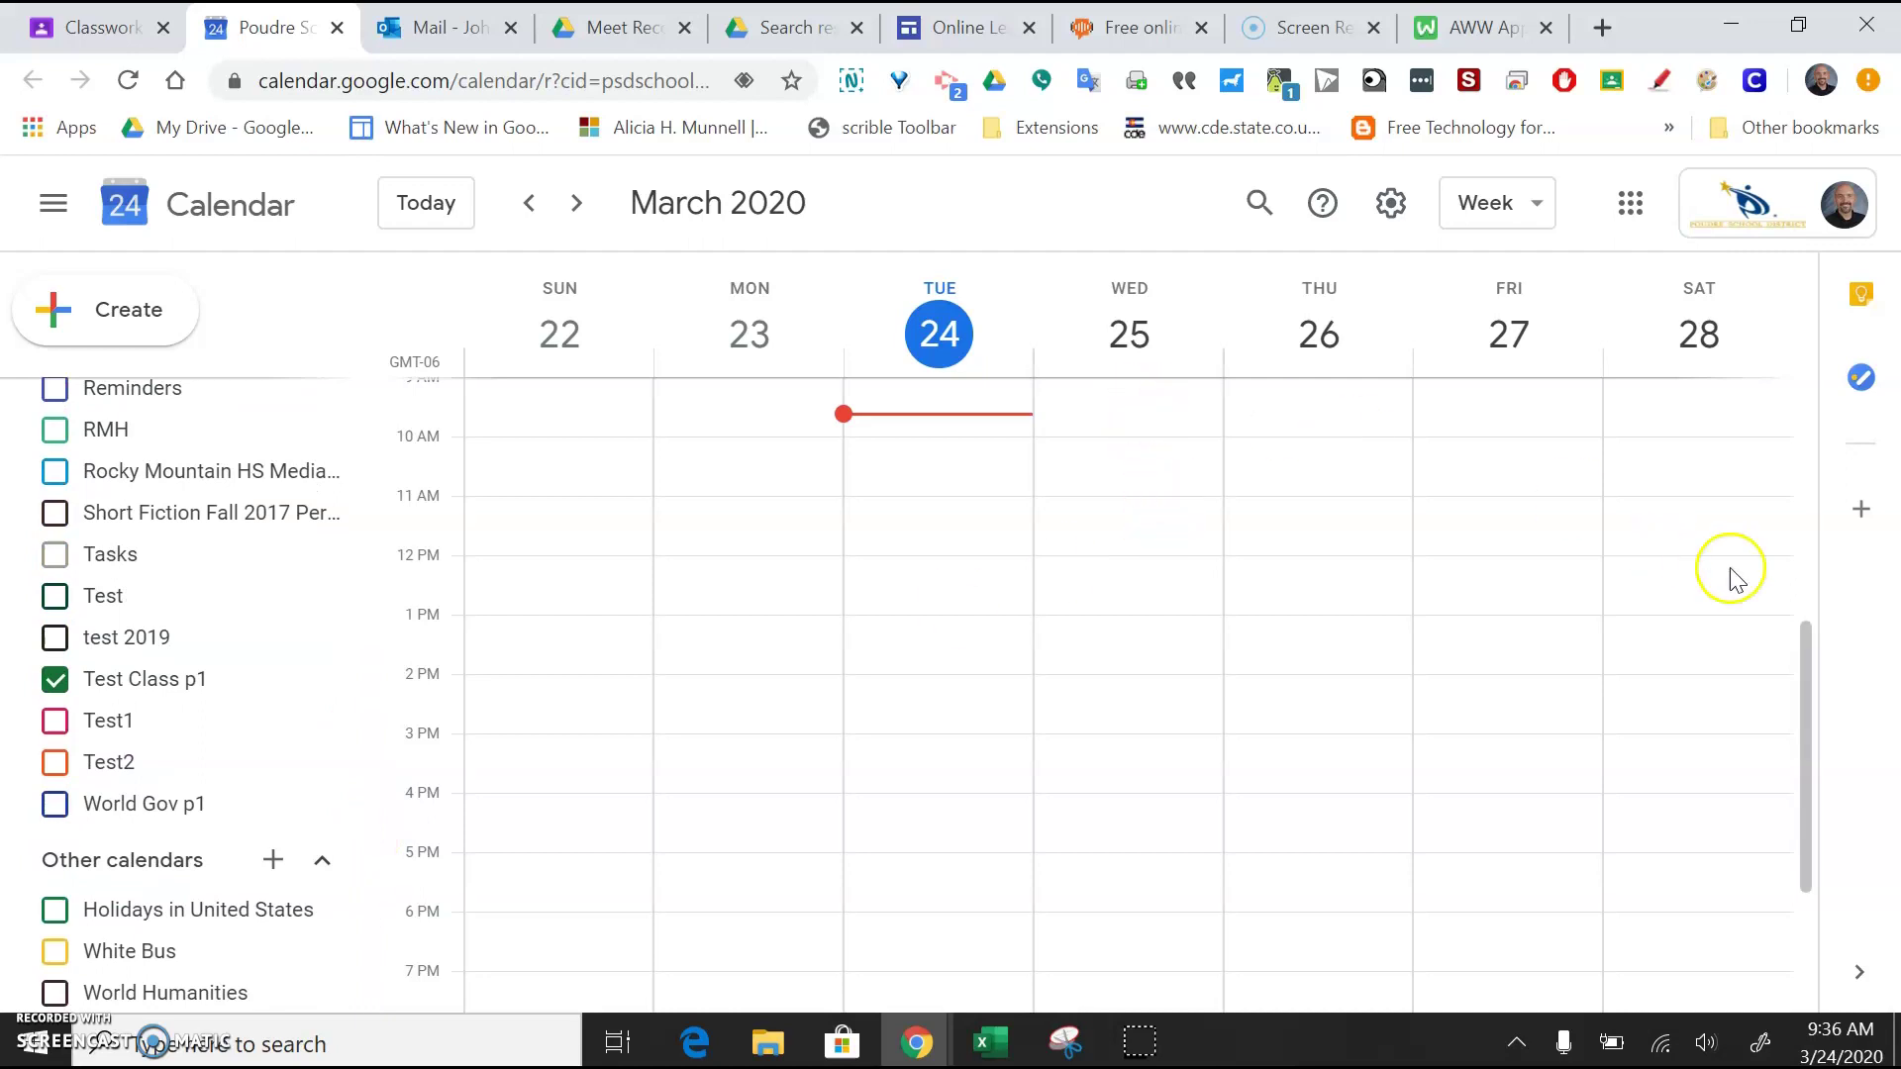
left_click_drag(1803, 656, 1808, 586)
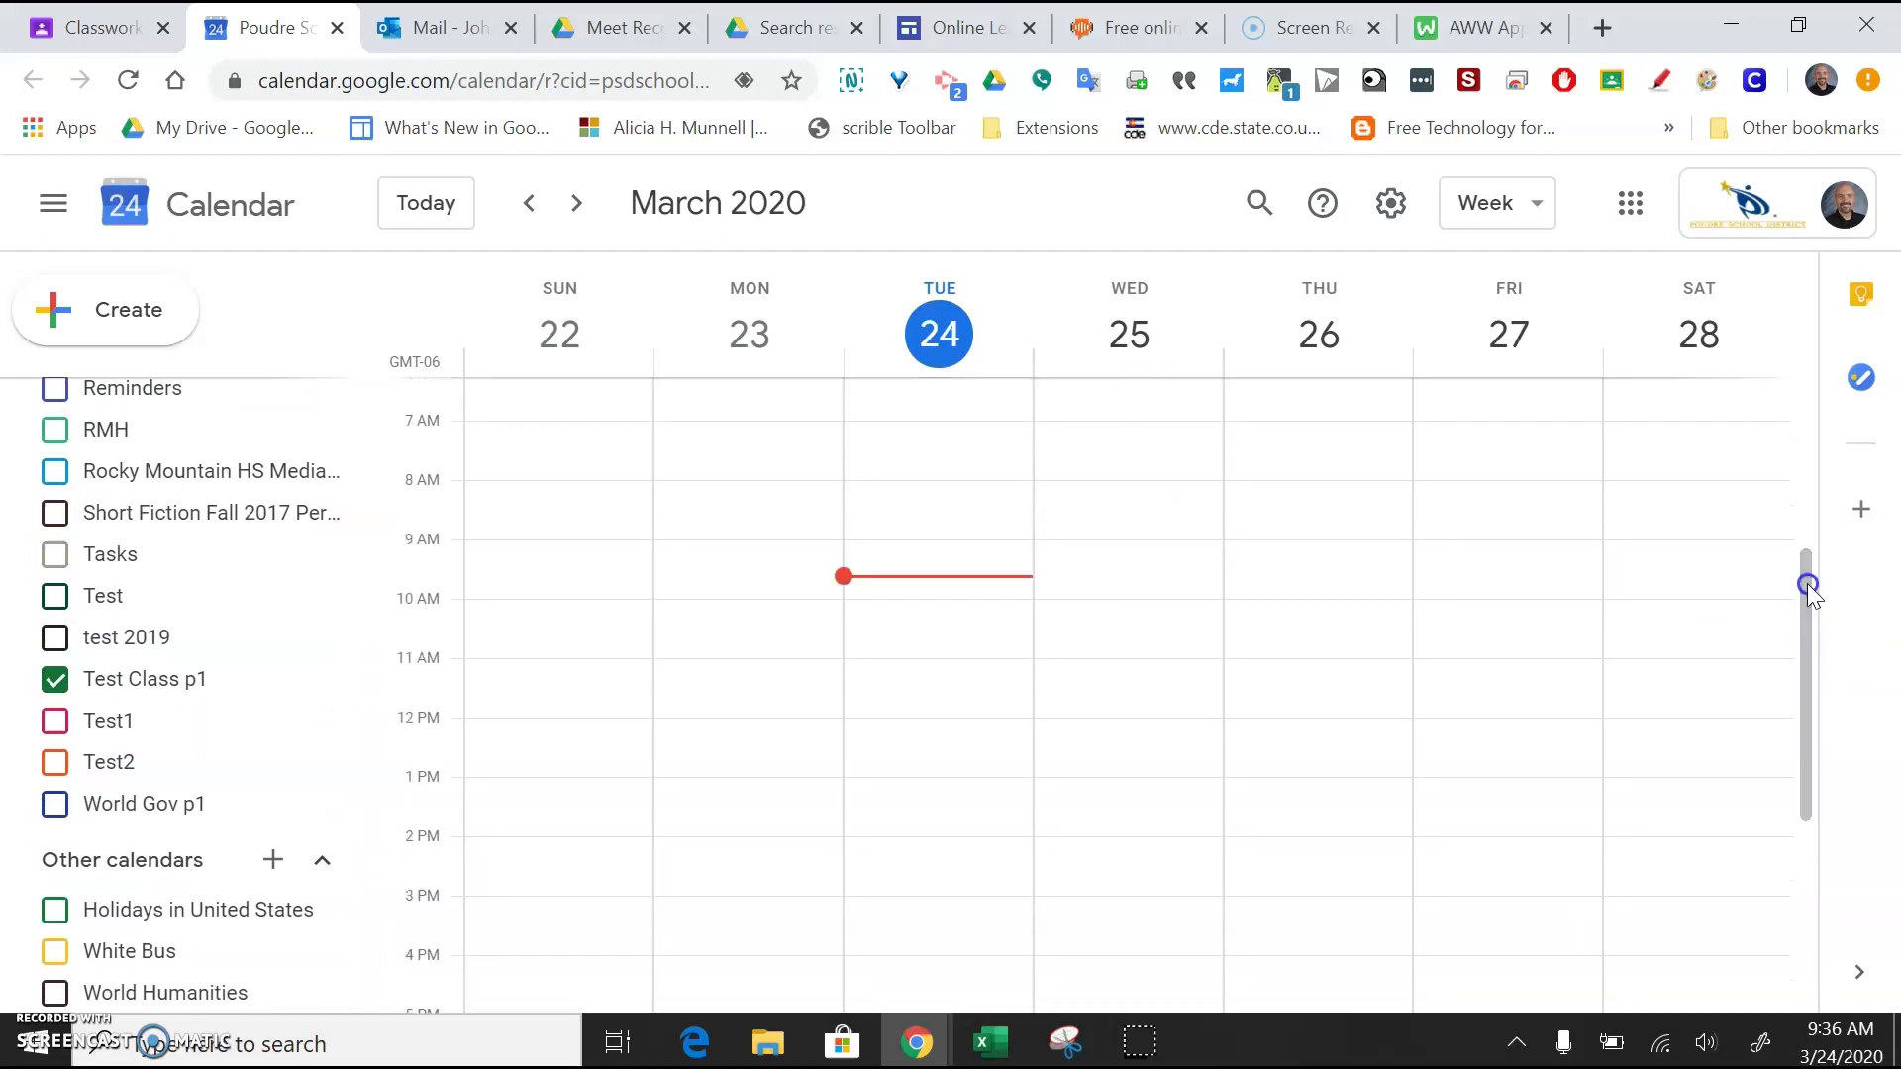
Step: Create a Wednesday 9:00–9:30am event 'Office Hours p1 Astronomy q4' repeating every weekday
left_click(1100, 555)
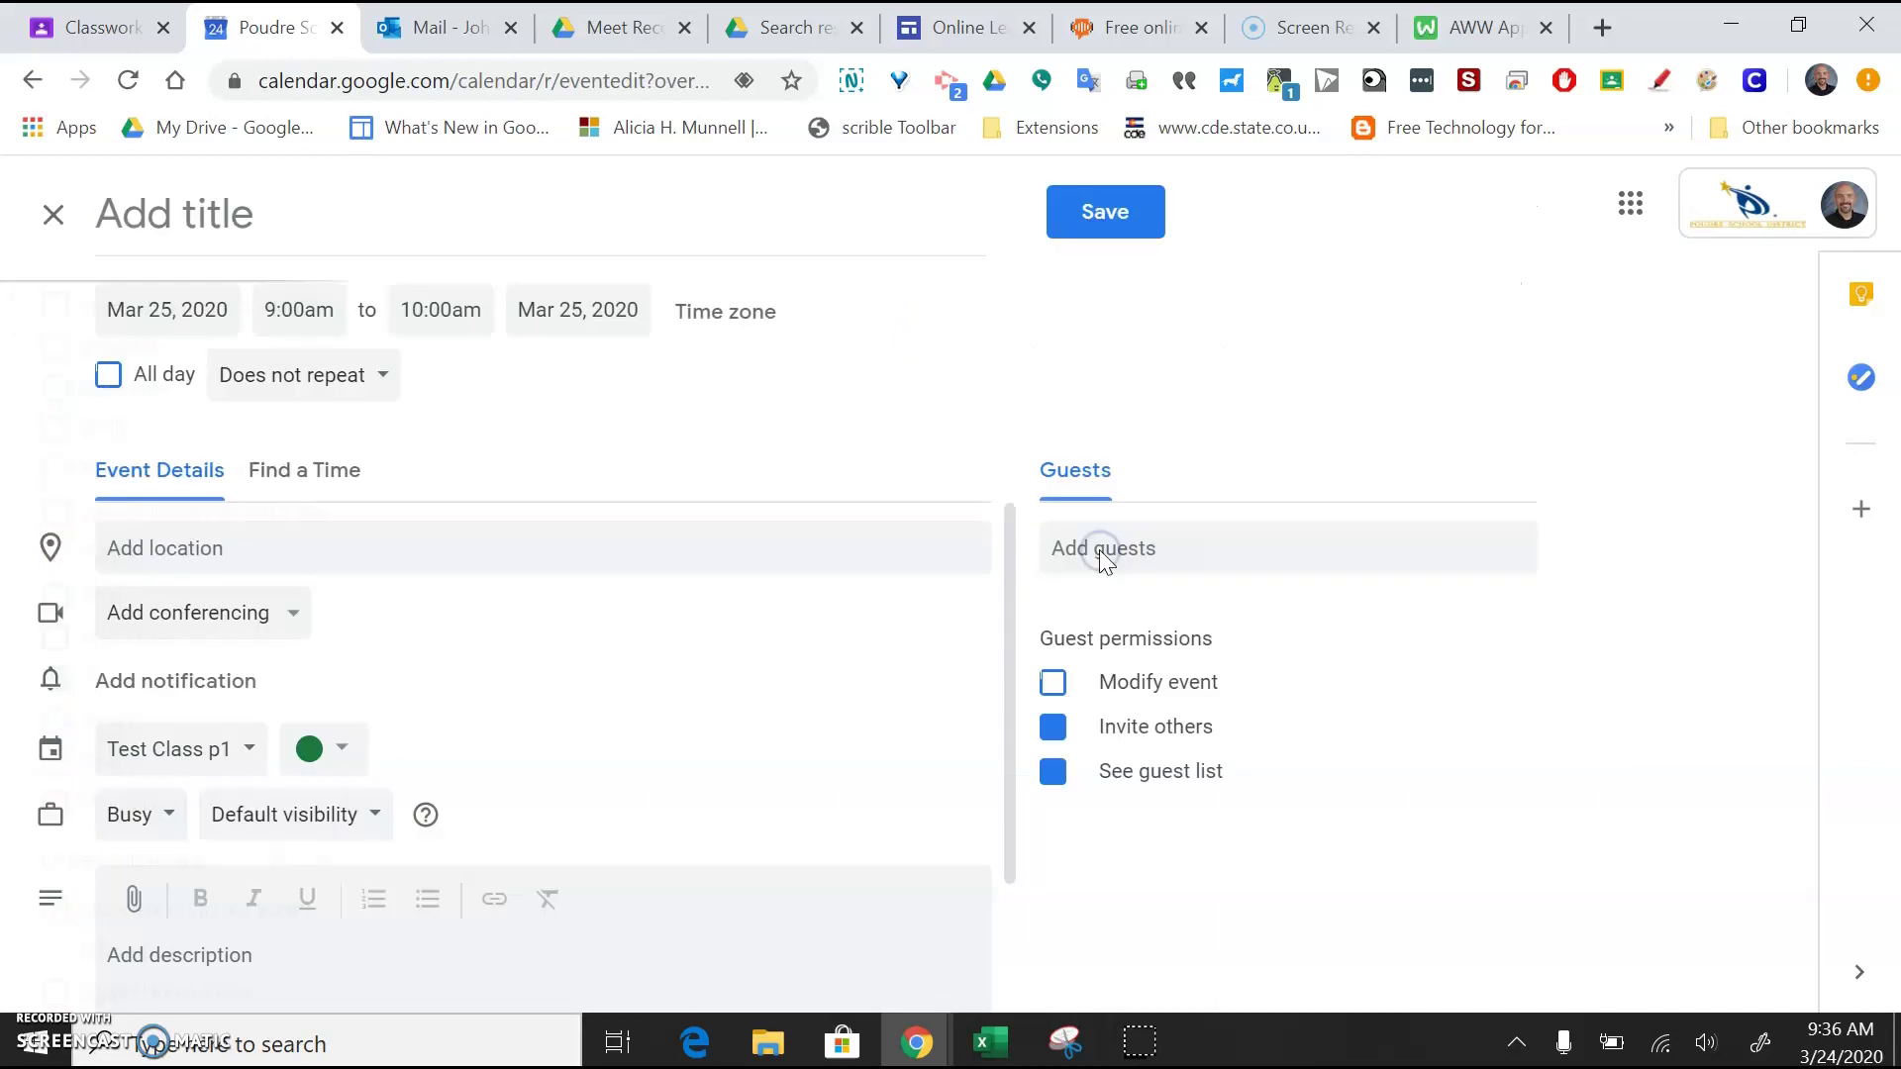
type("O")
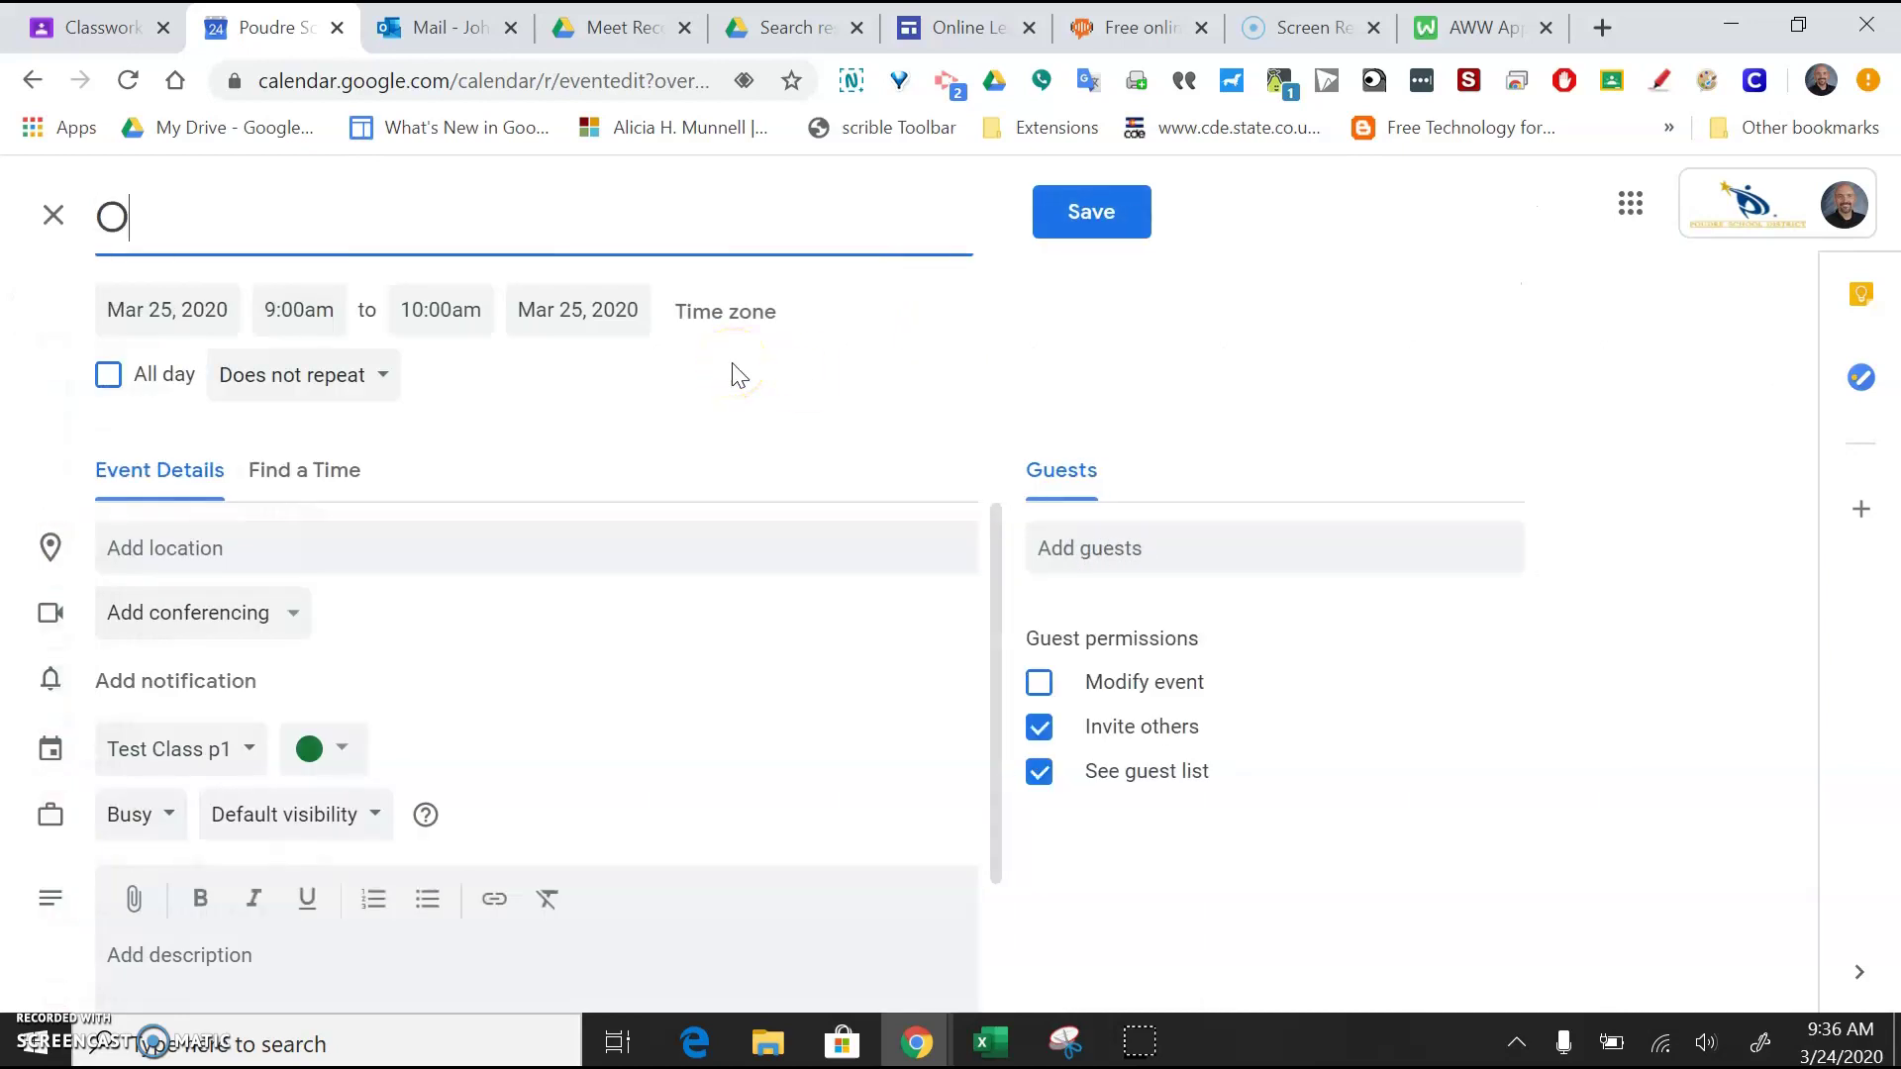
type("ffice Hours")
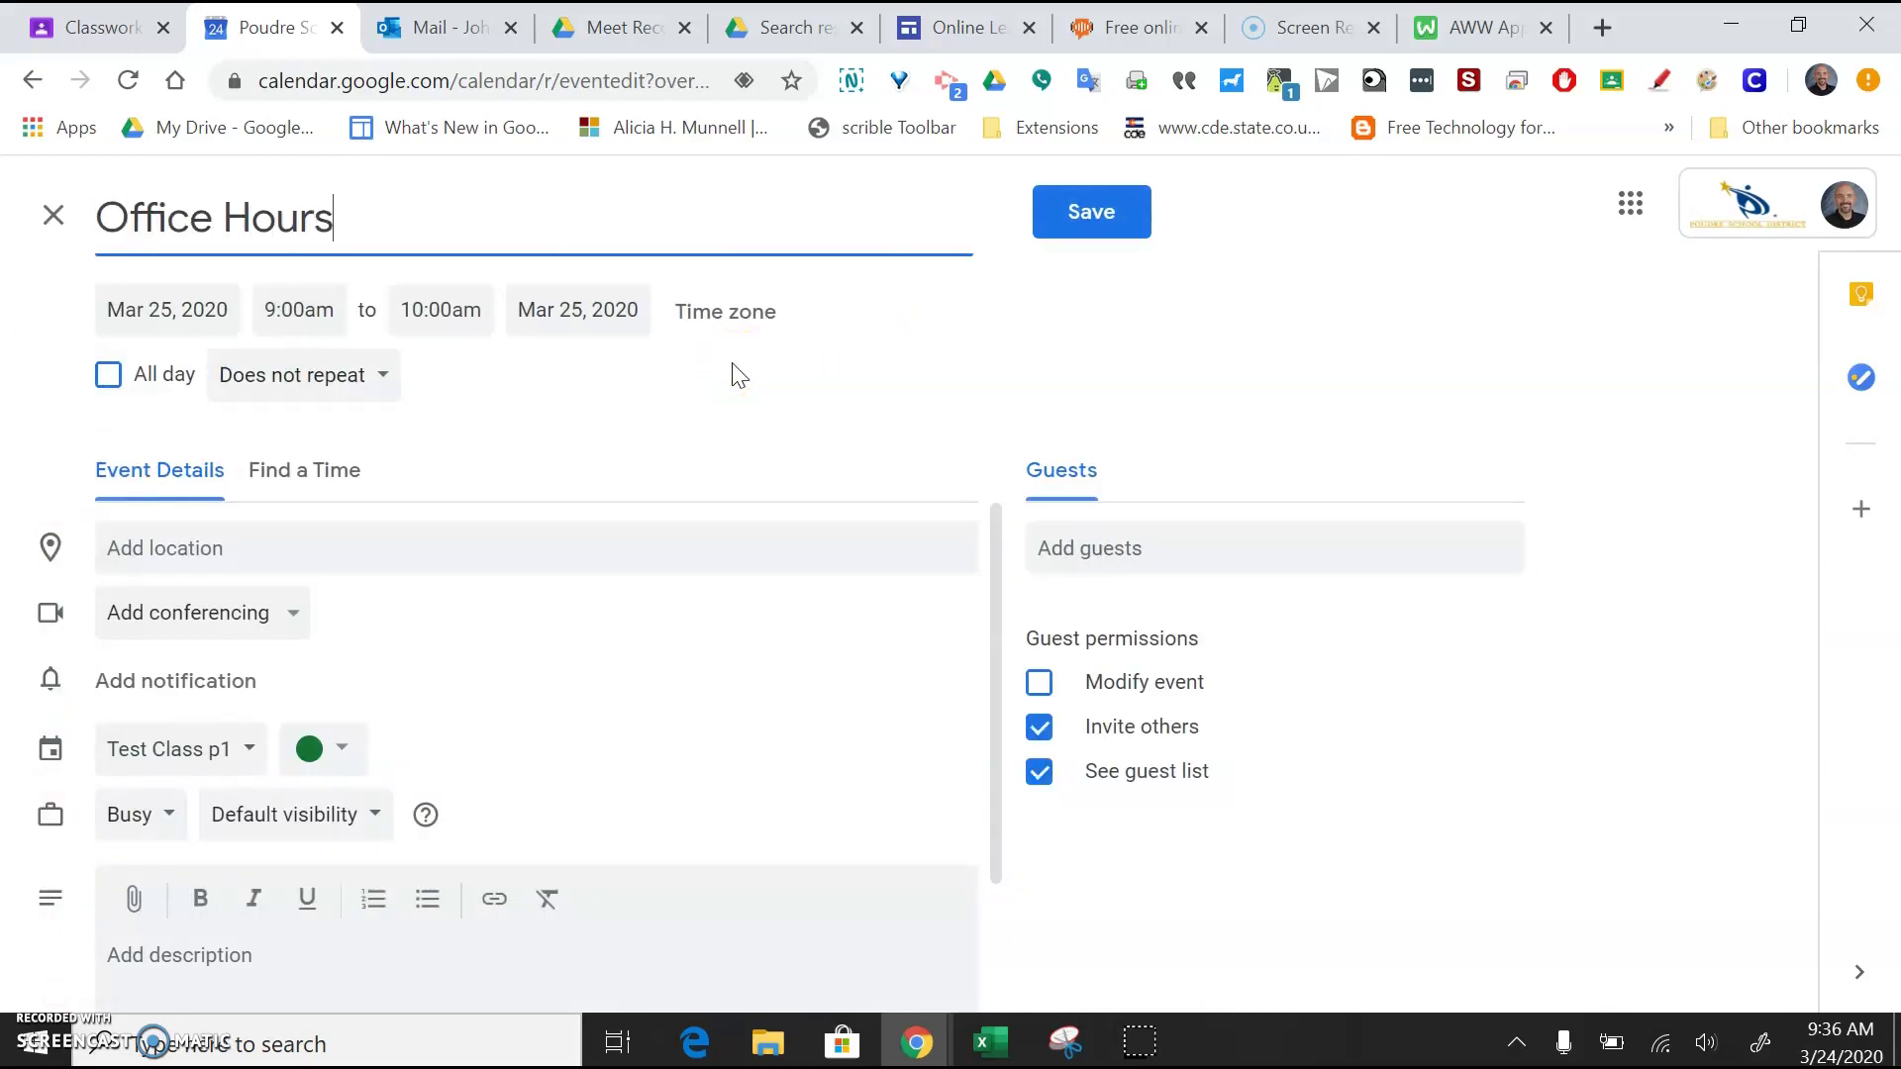
type(" p1 Astronomy ")
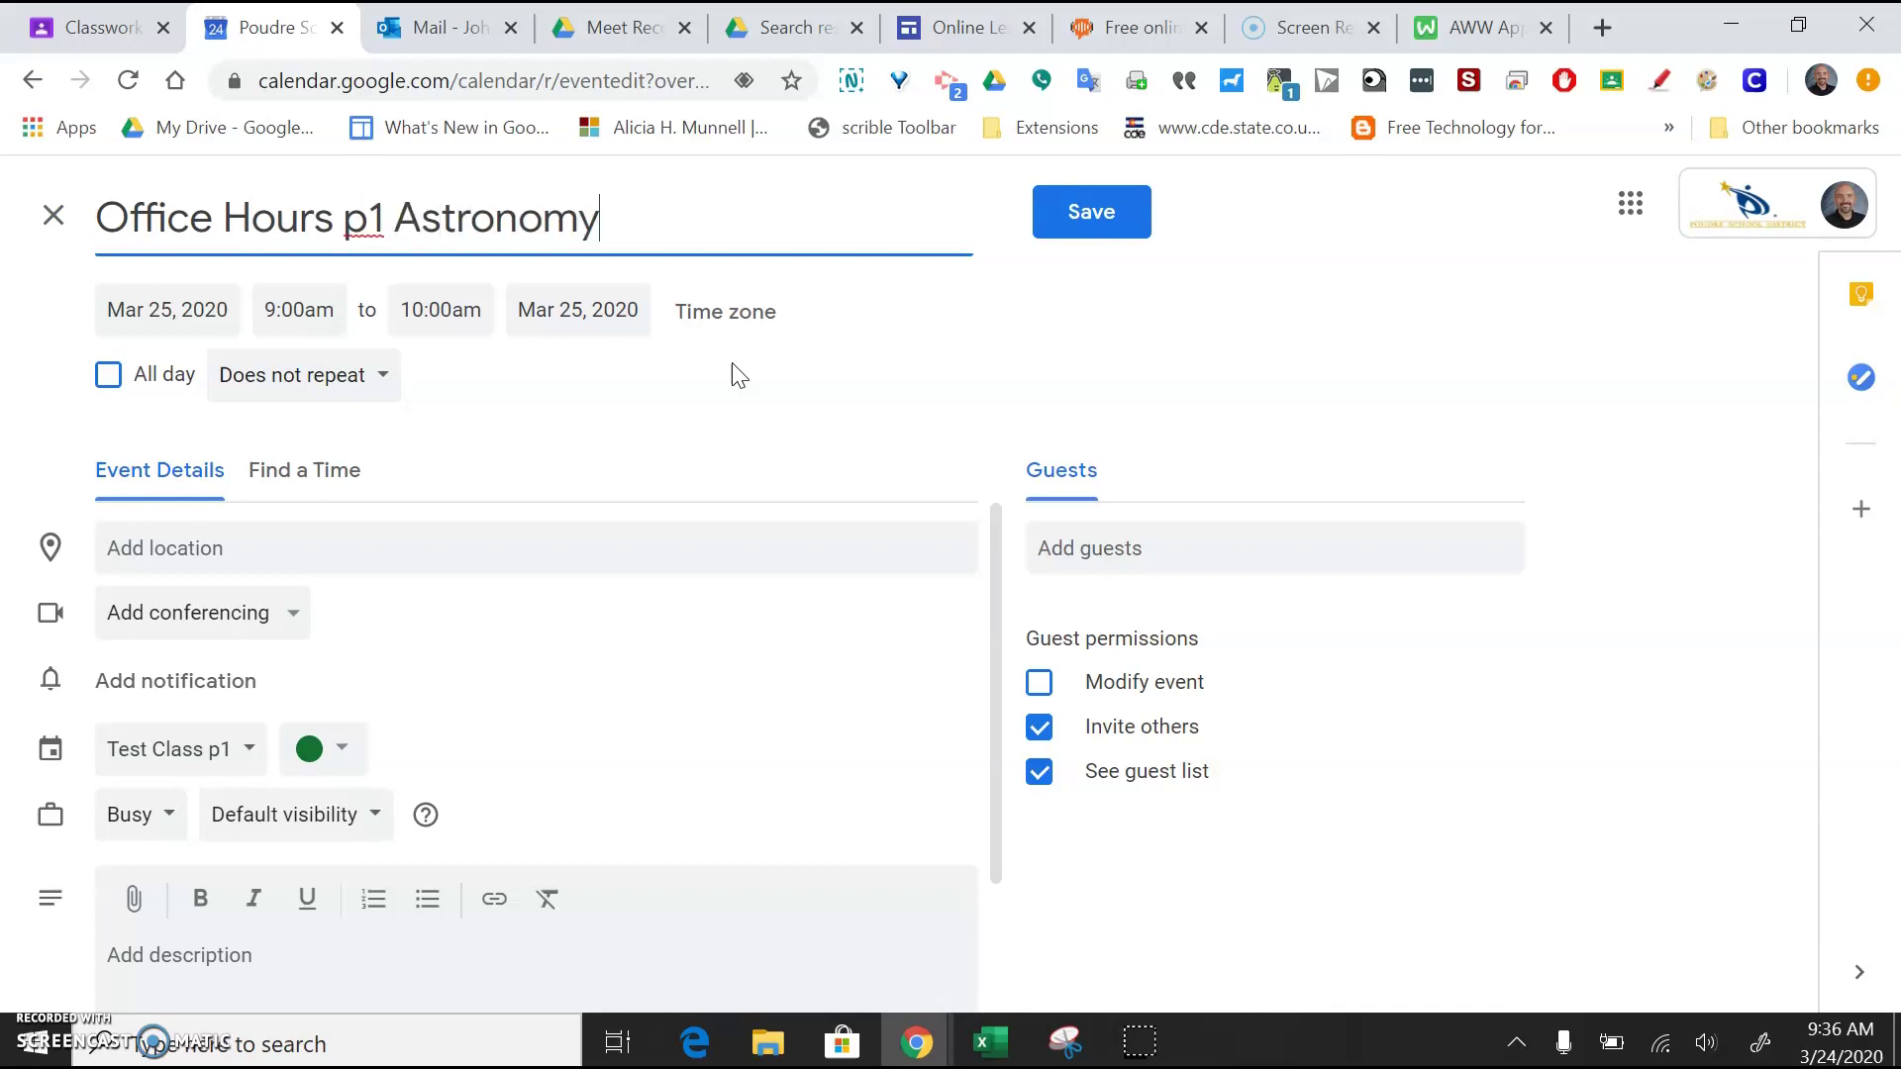
type("q4")
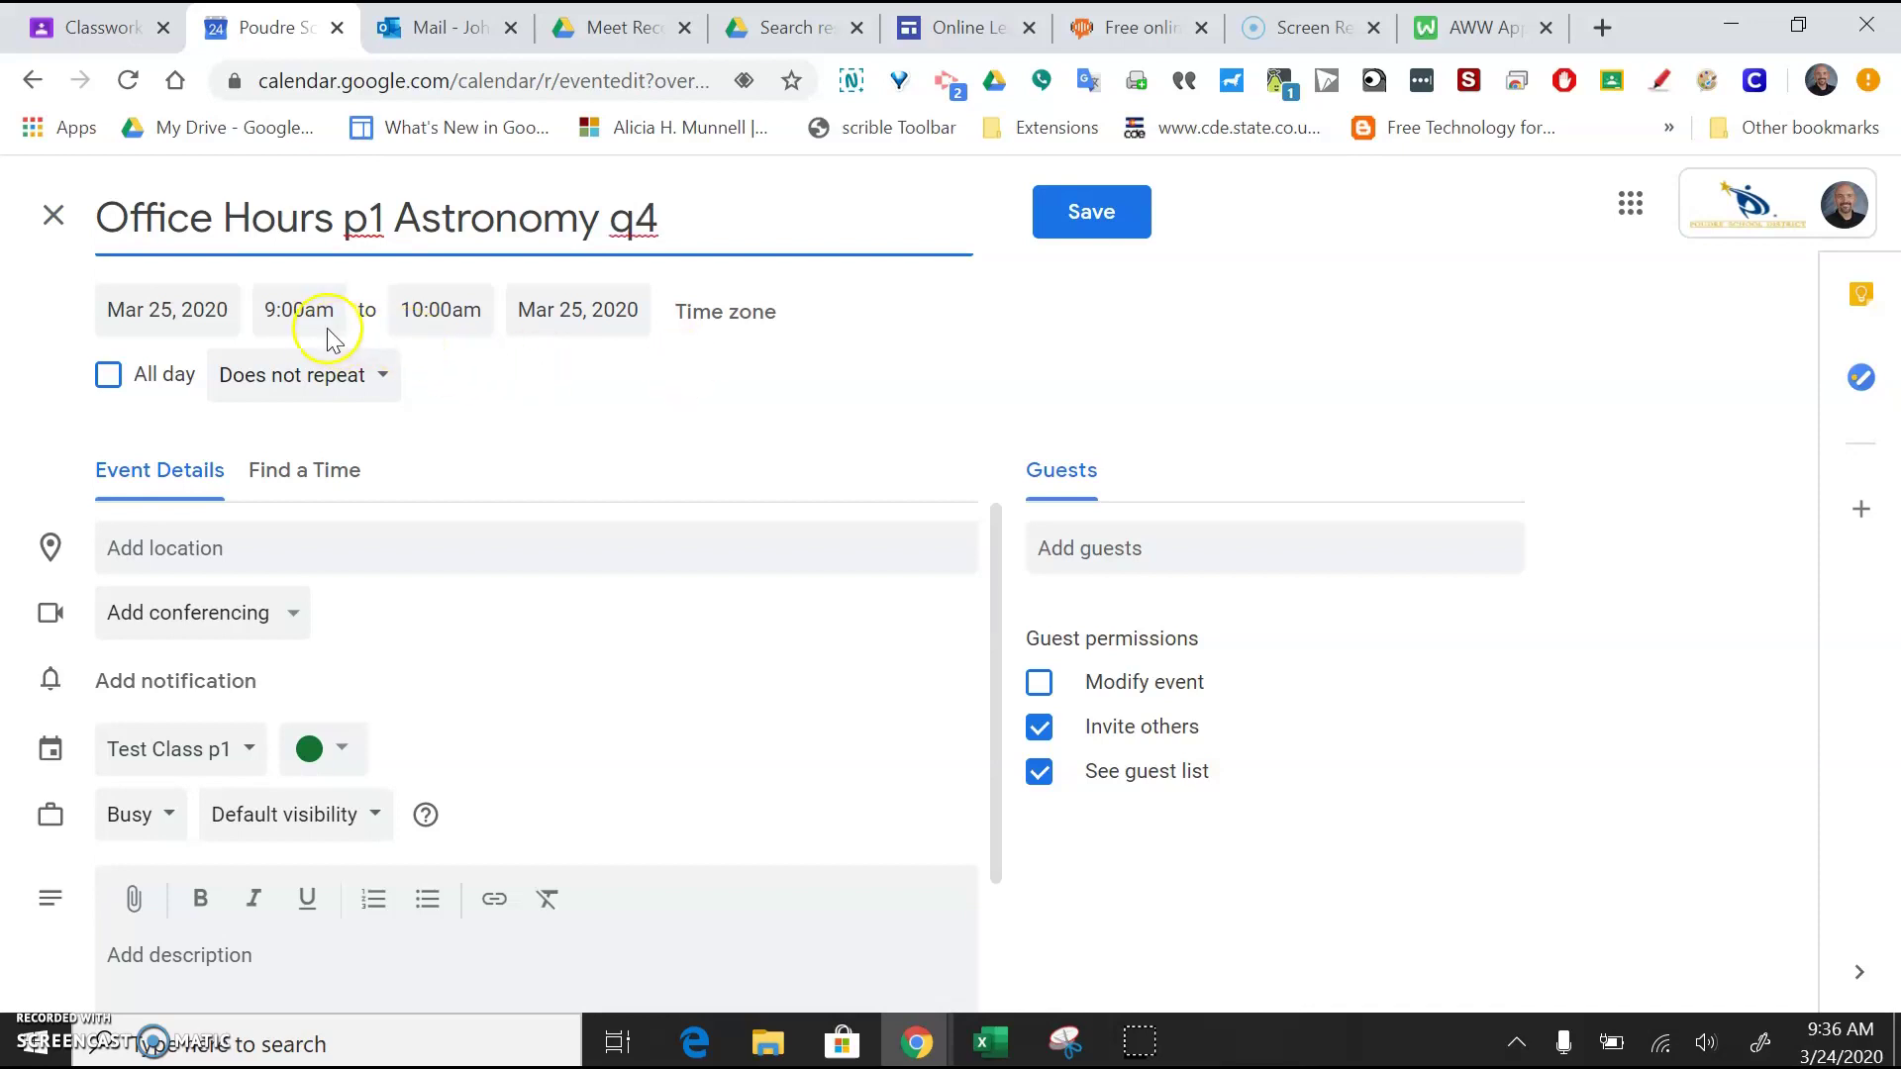
left_click(426, 307)
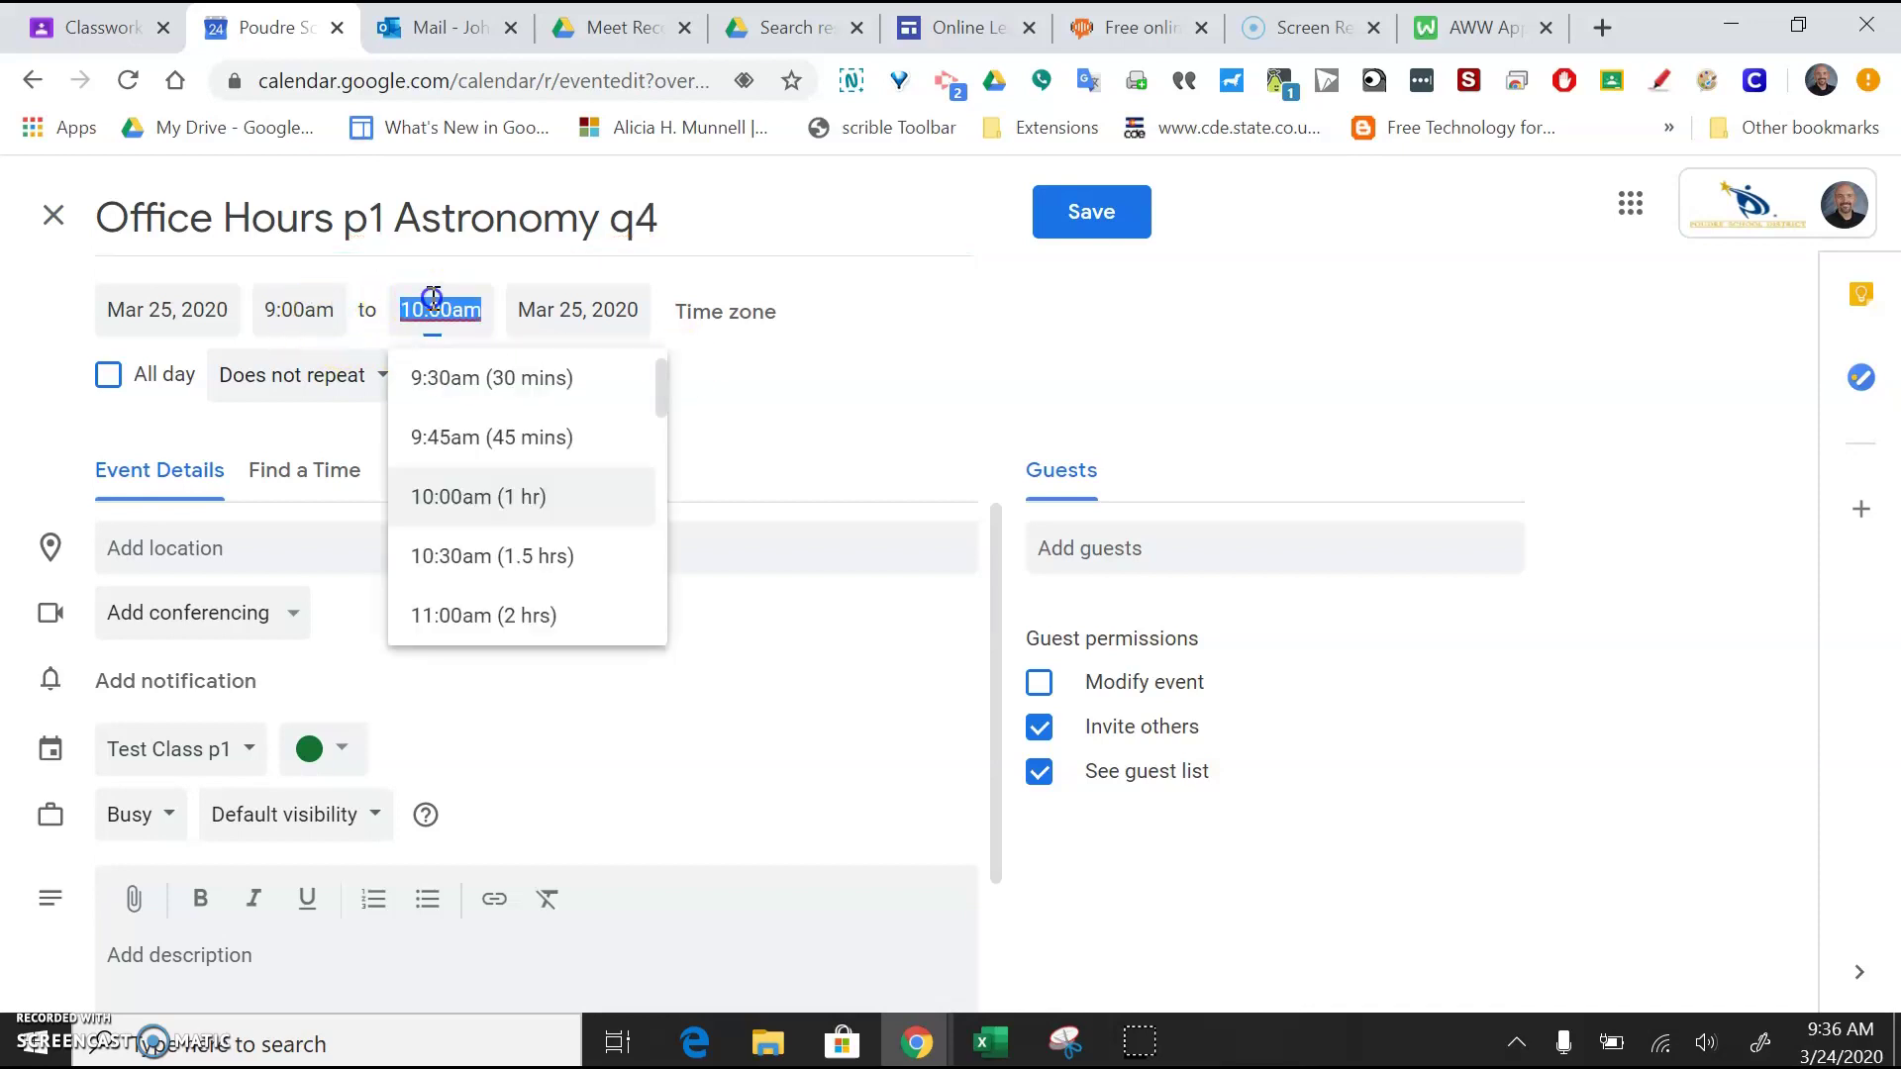
left_click(433, 377)
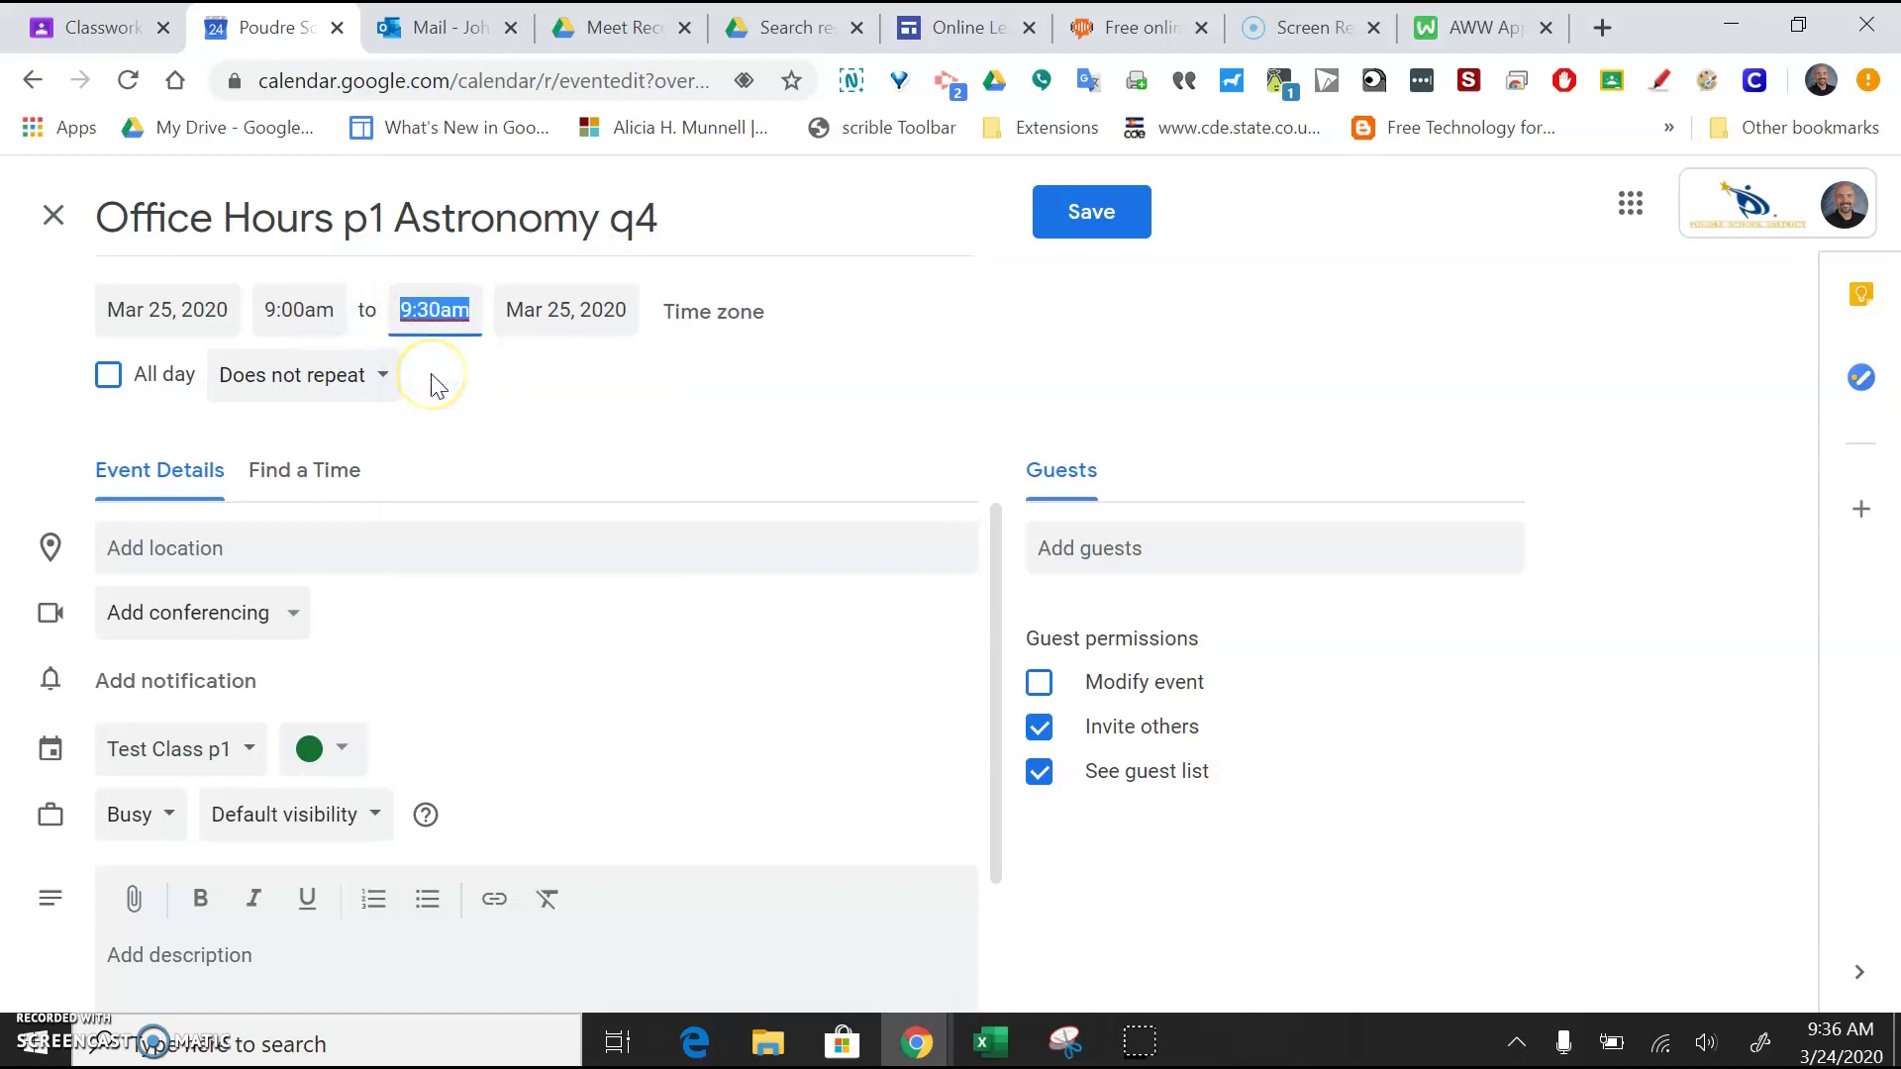
left_click(371, 390)
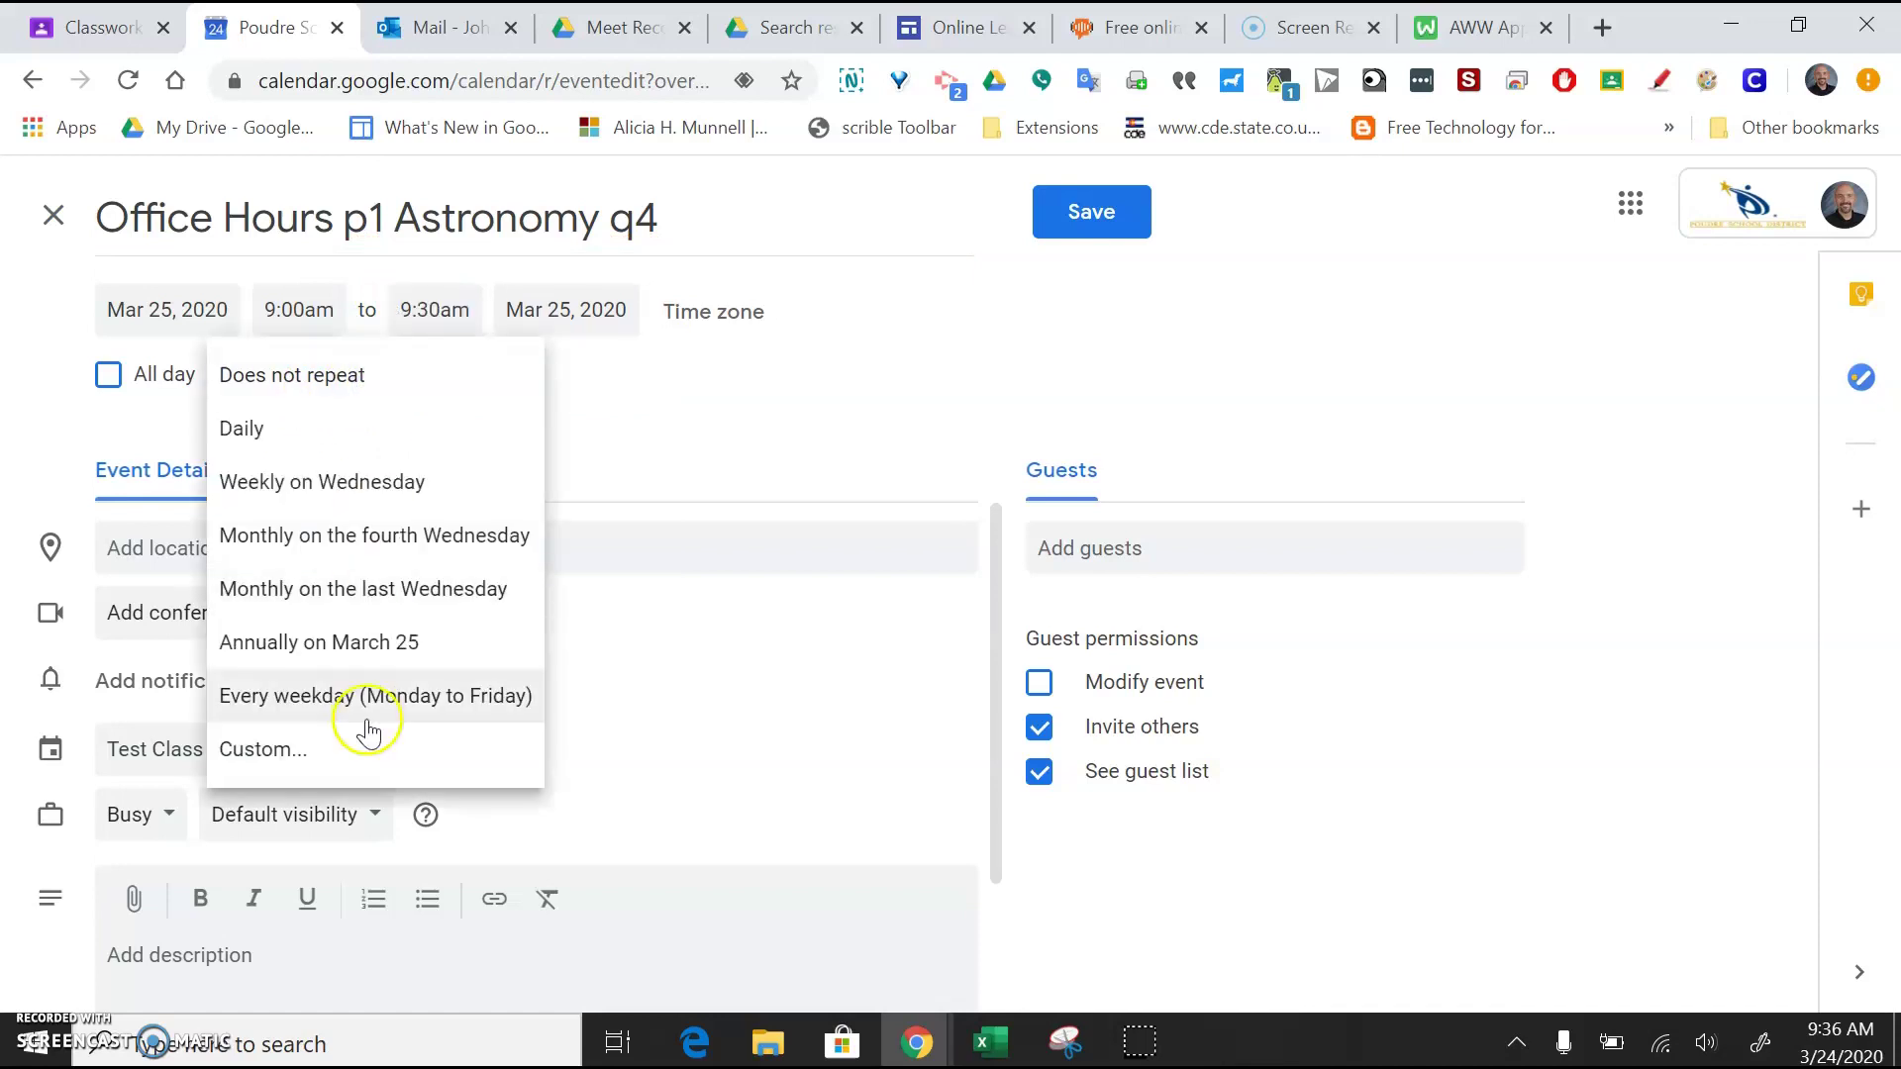
left_click(369, 709)
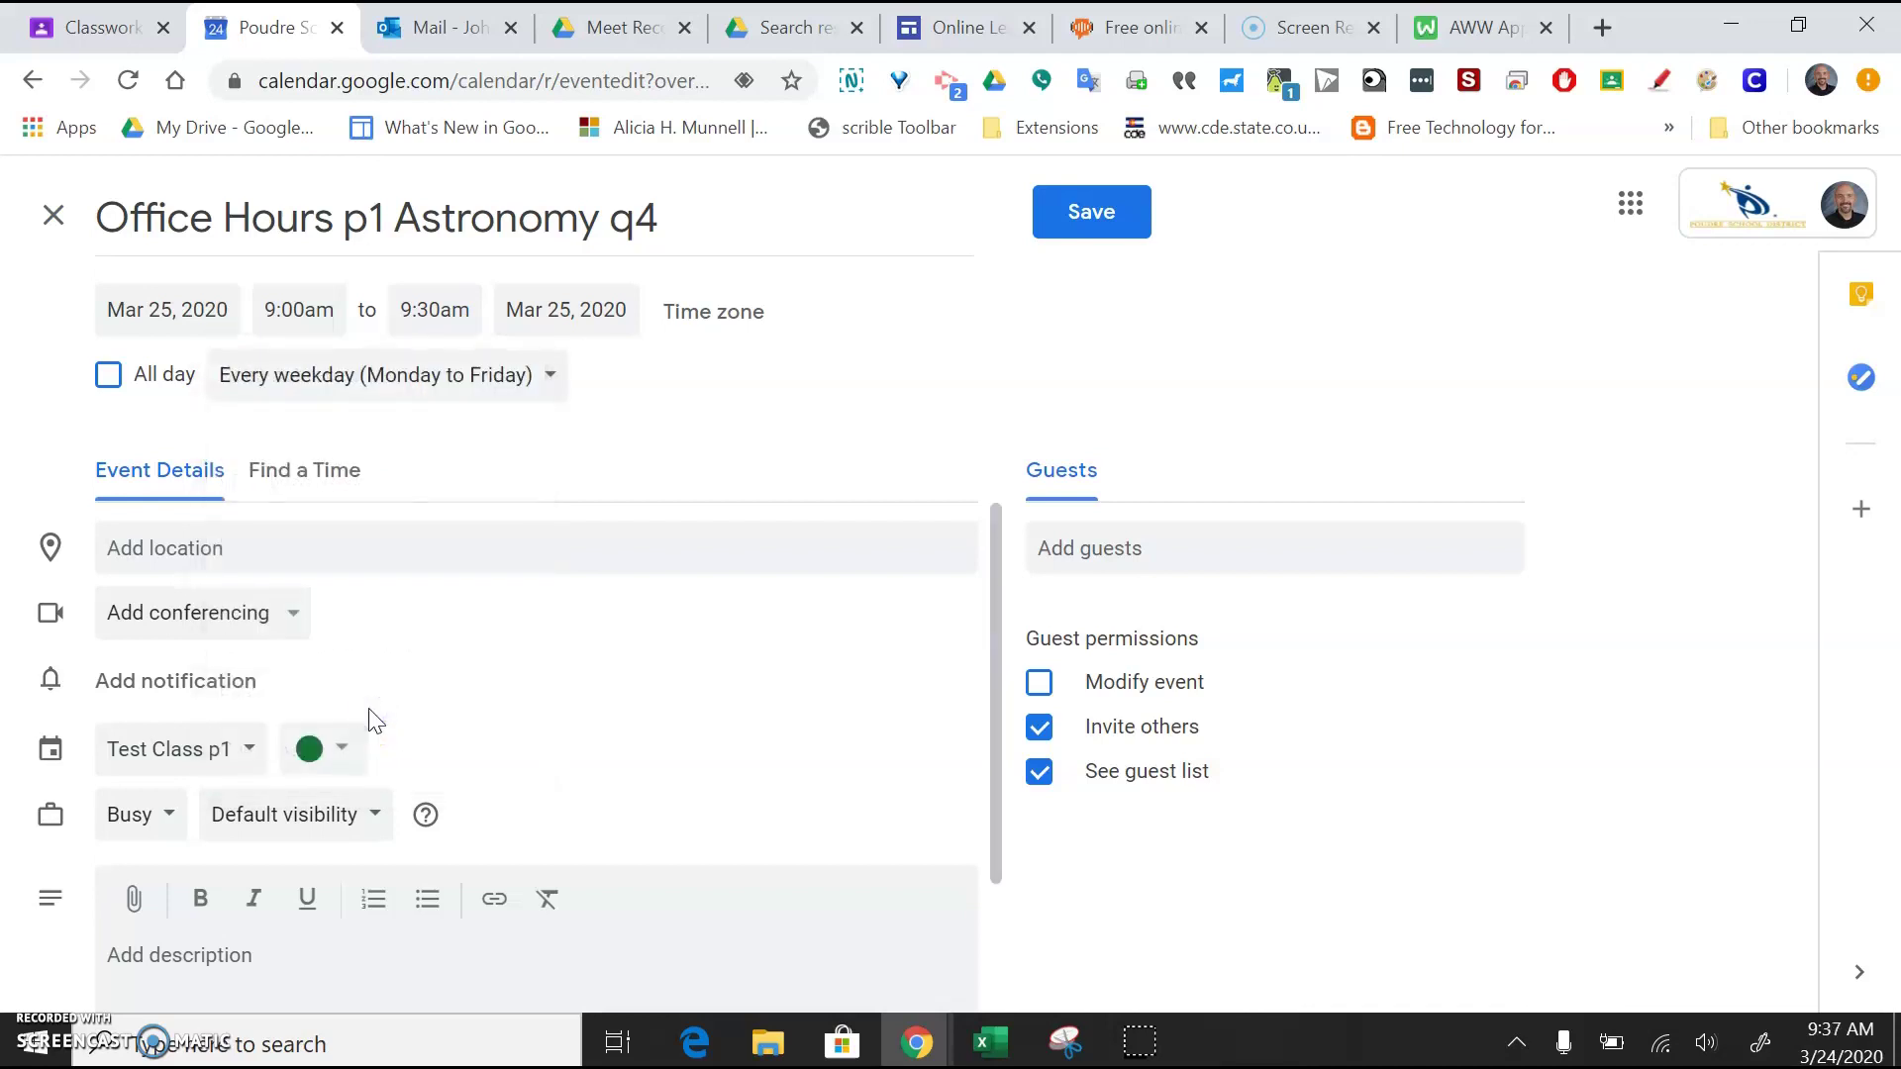
Step: Add Hangouts Meet conferencing, copy the Join Hangouts Meet link address, and save the event
left_click(289, 621)
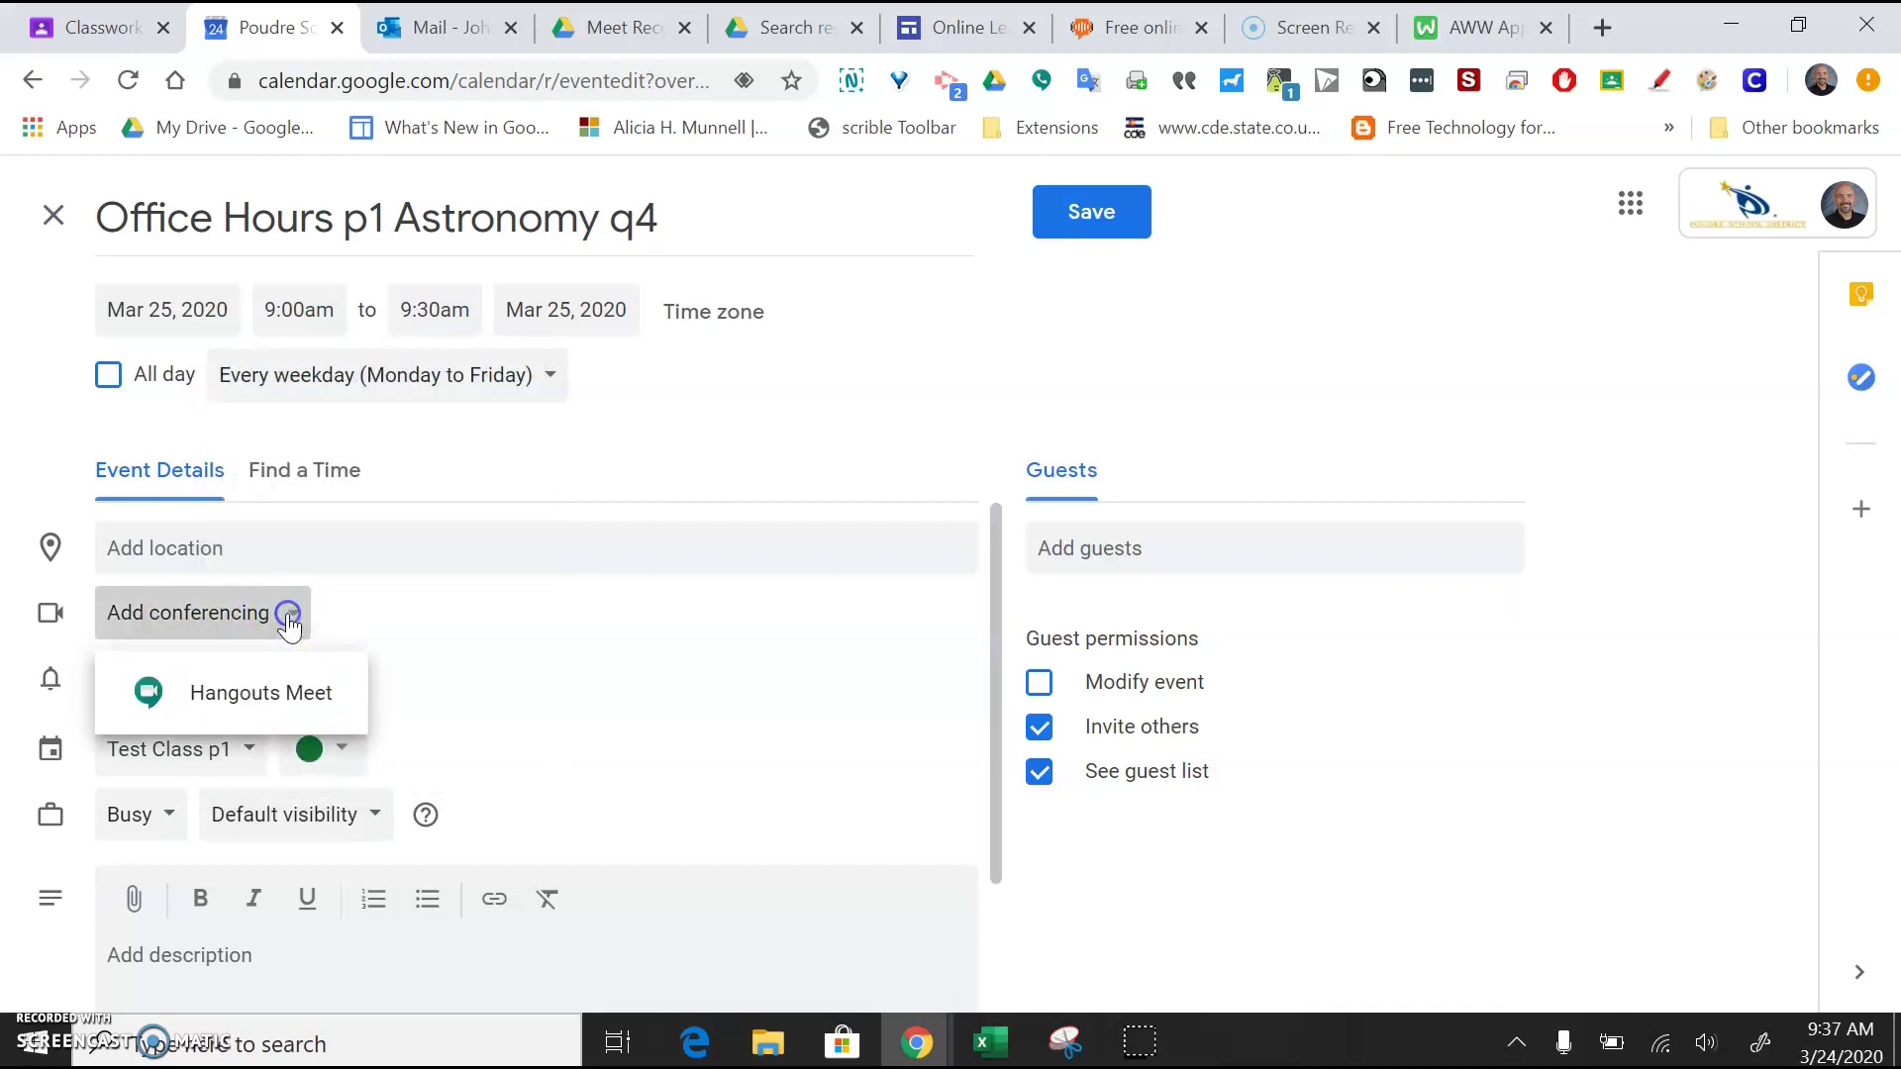
left_click(278, 705)
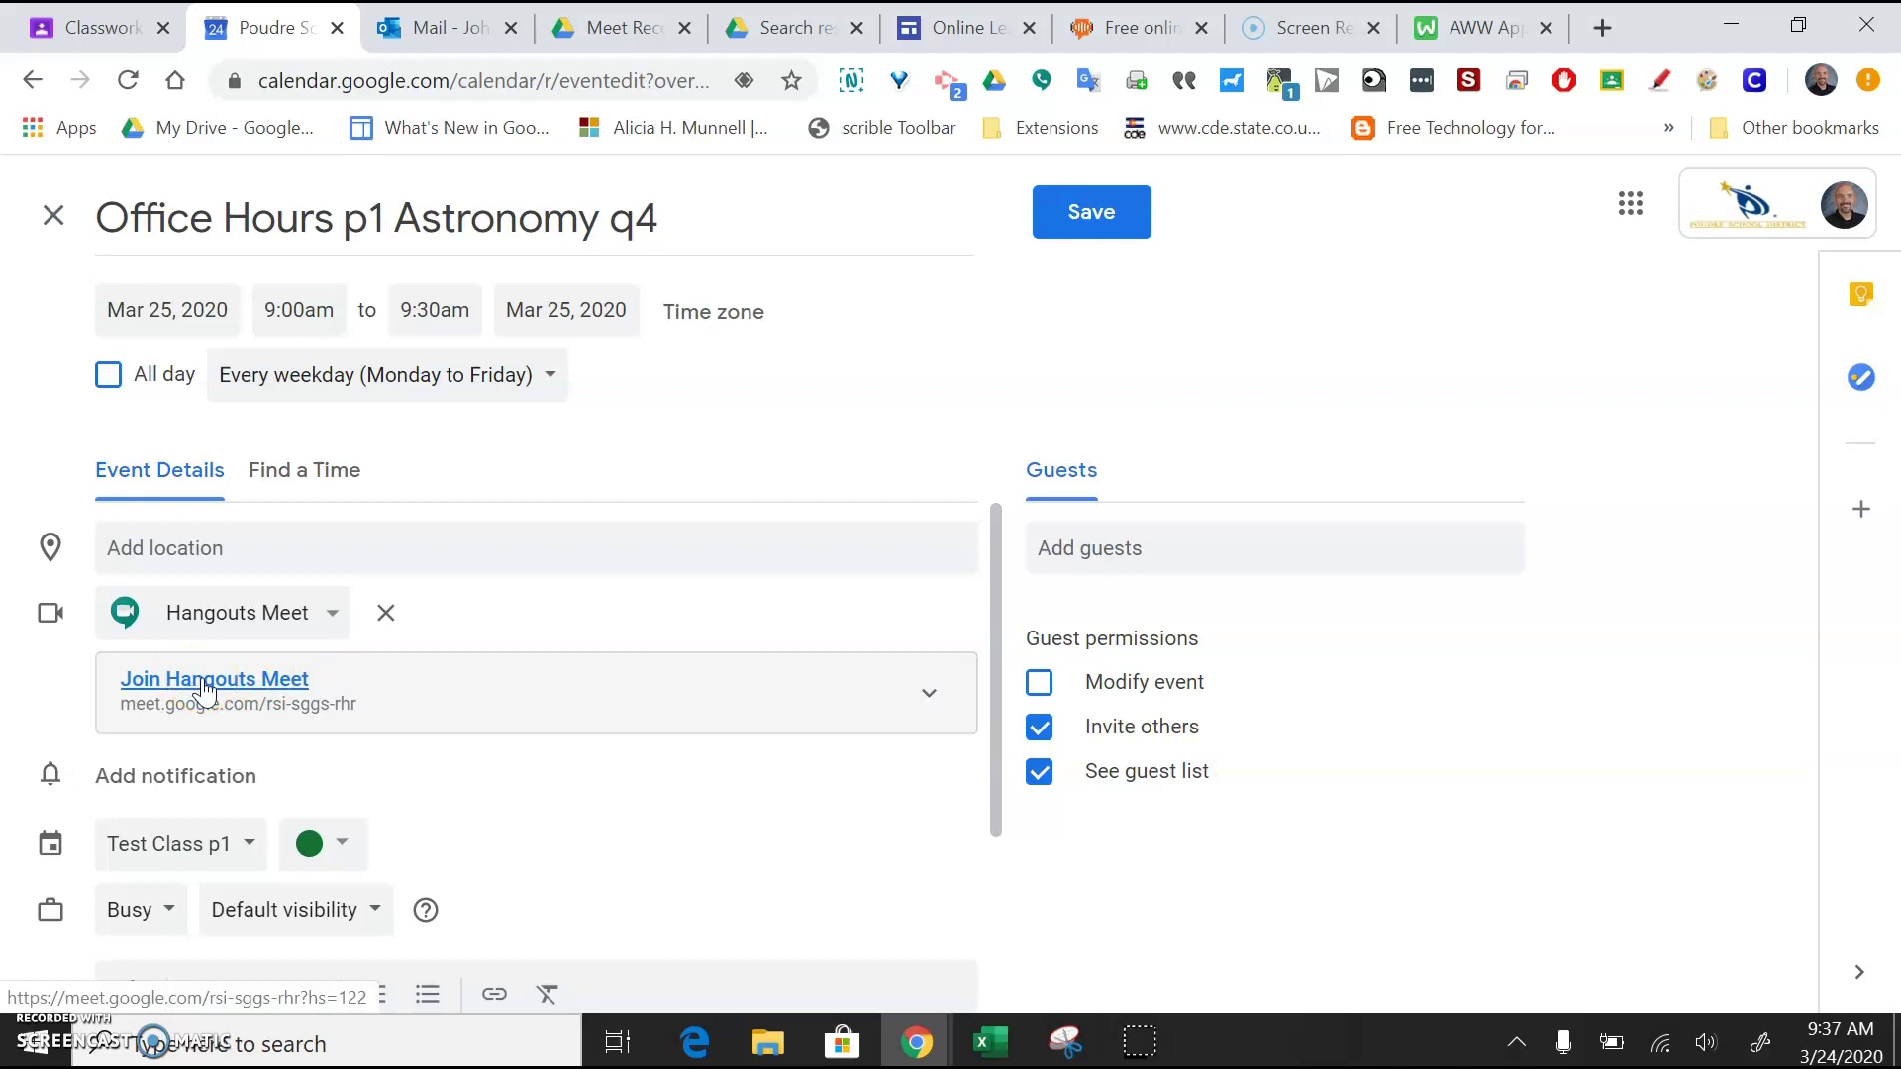
right_click(205, 690)
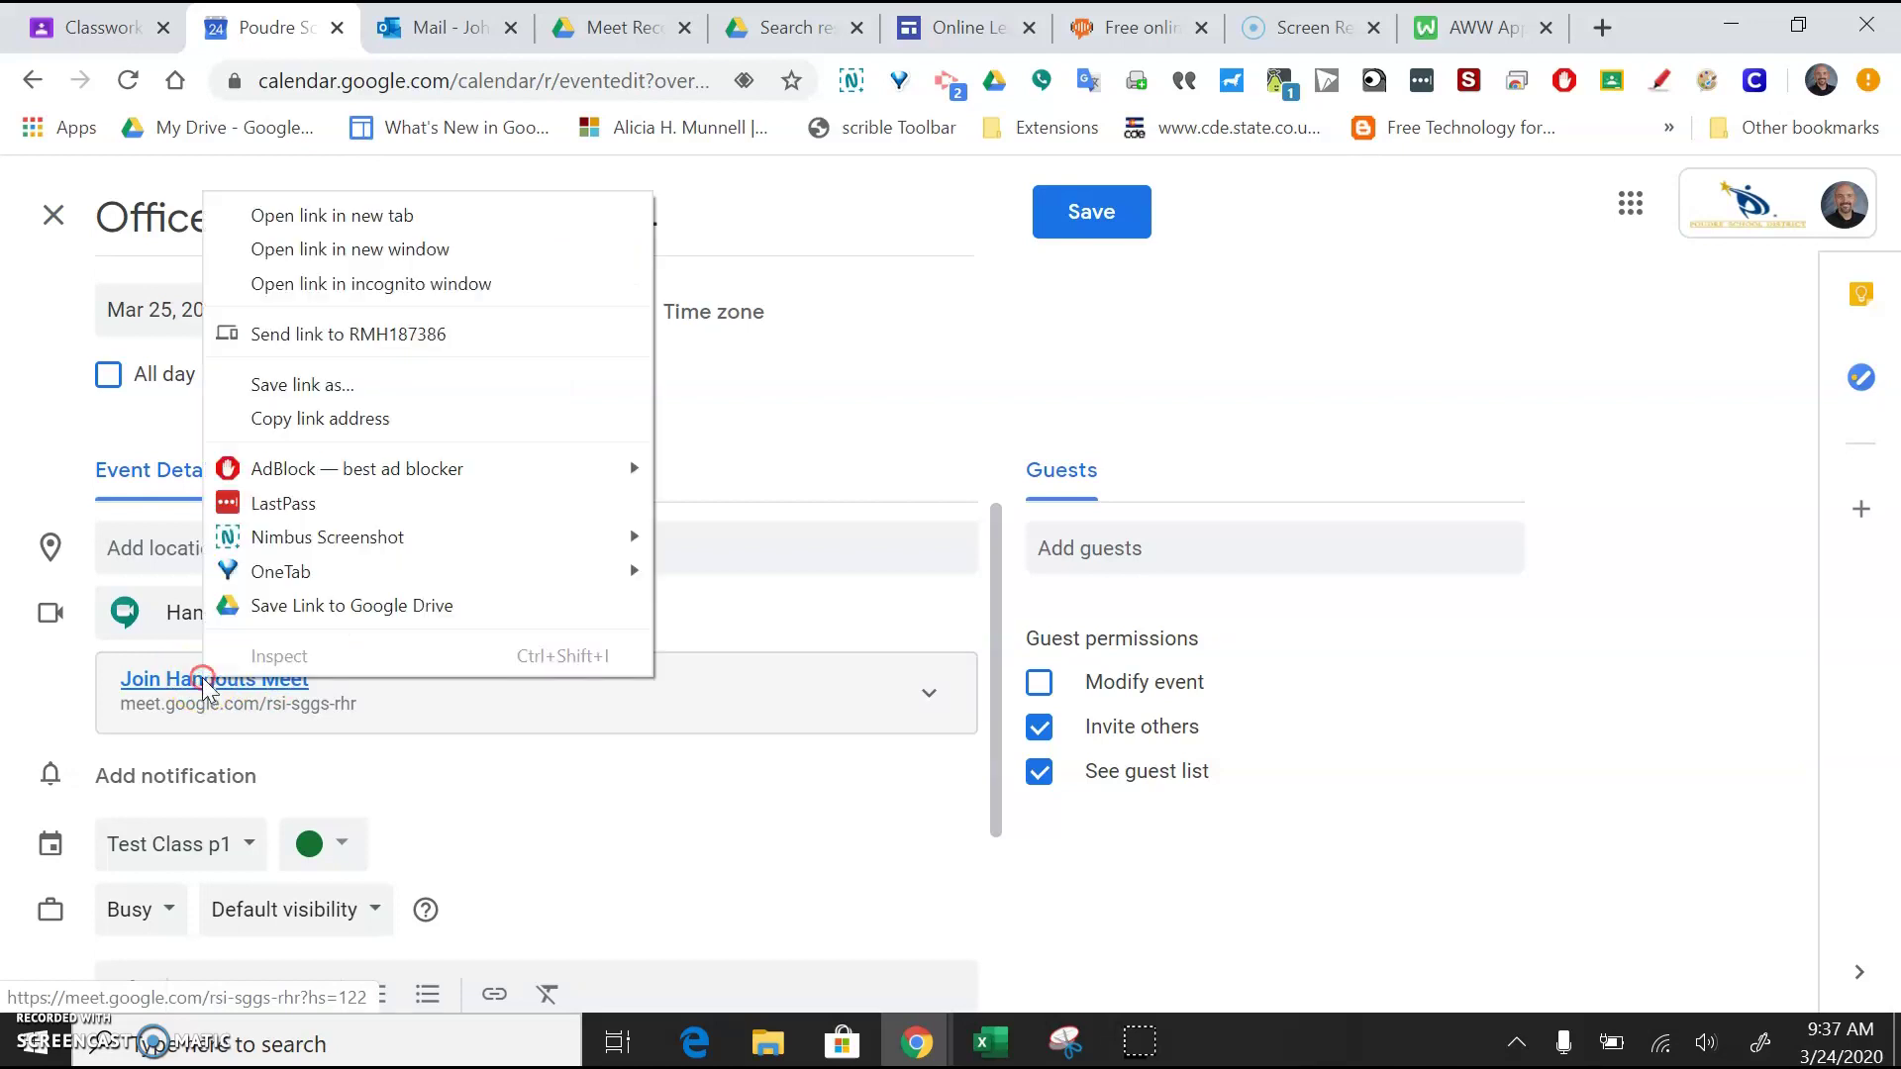
left_click(348, 419)
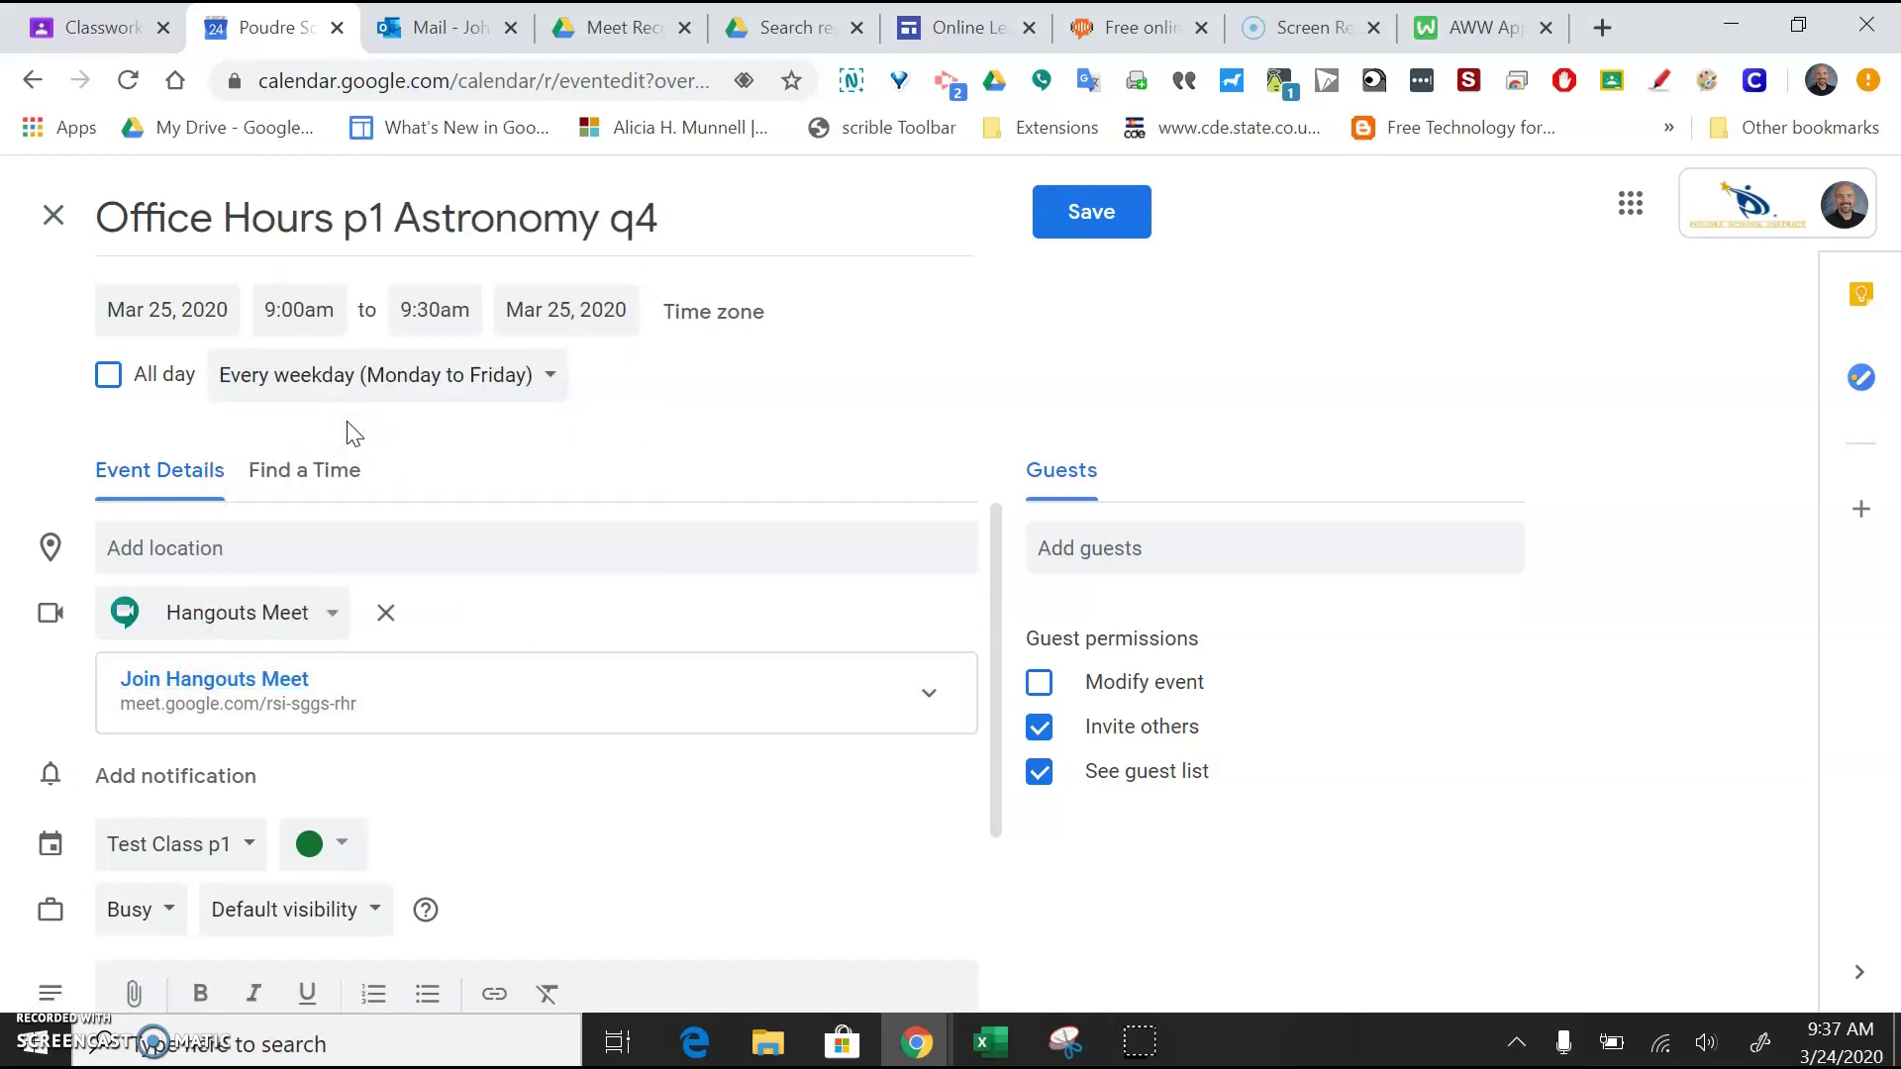
right_click(206, 693)
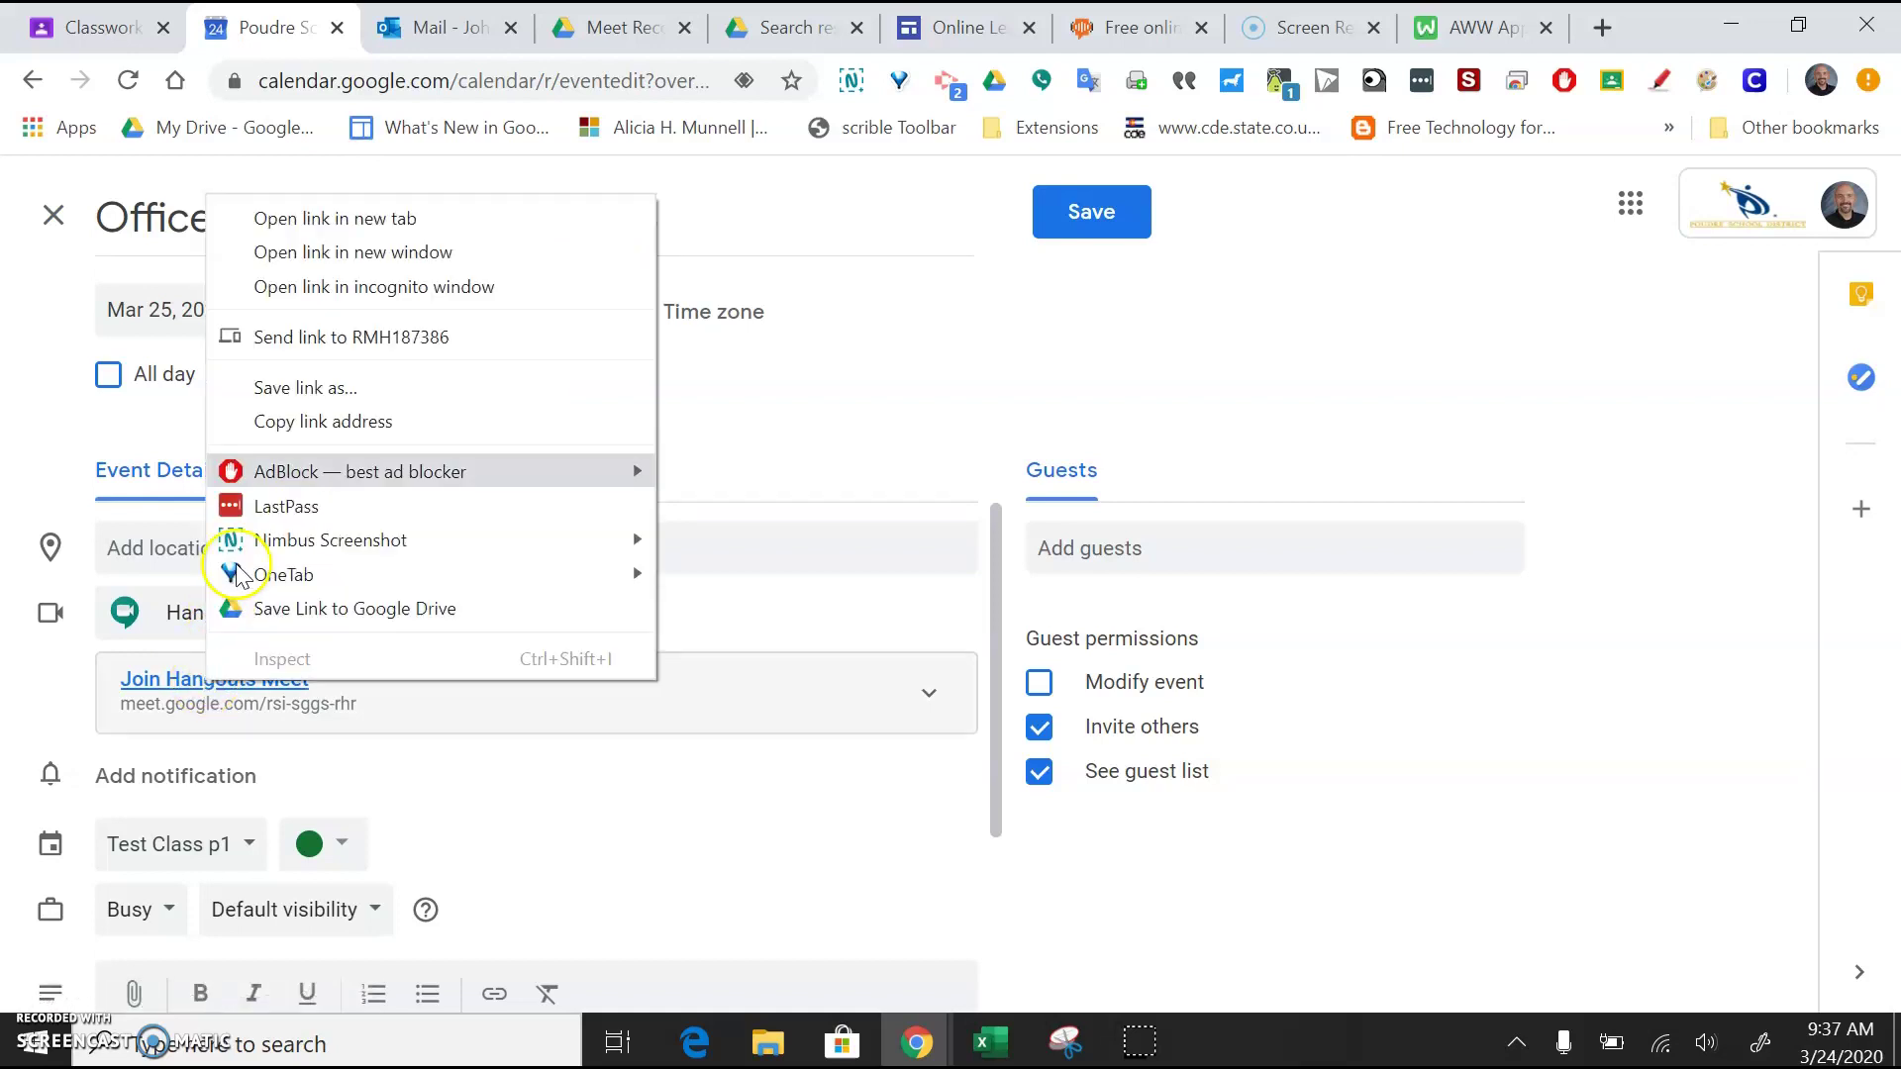
left_click(292, 428)
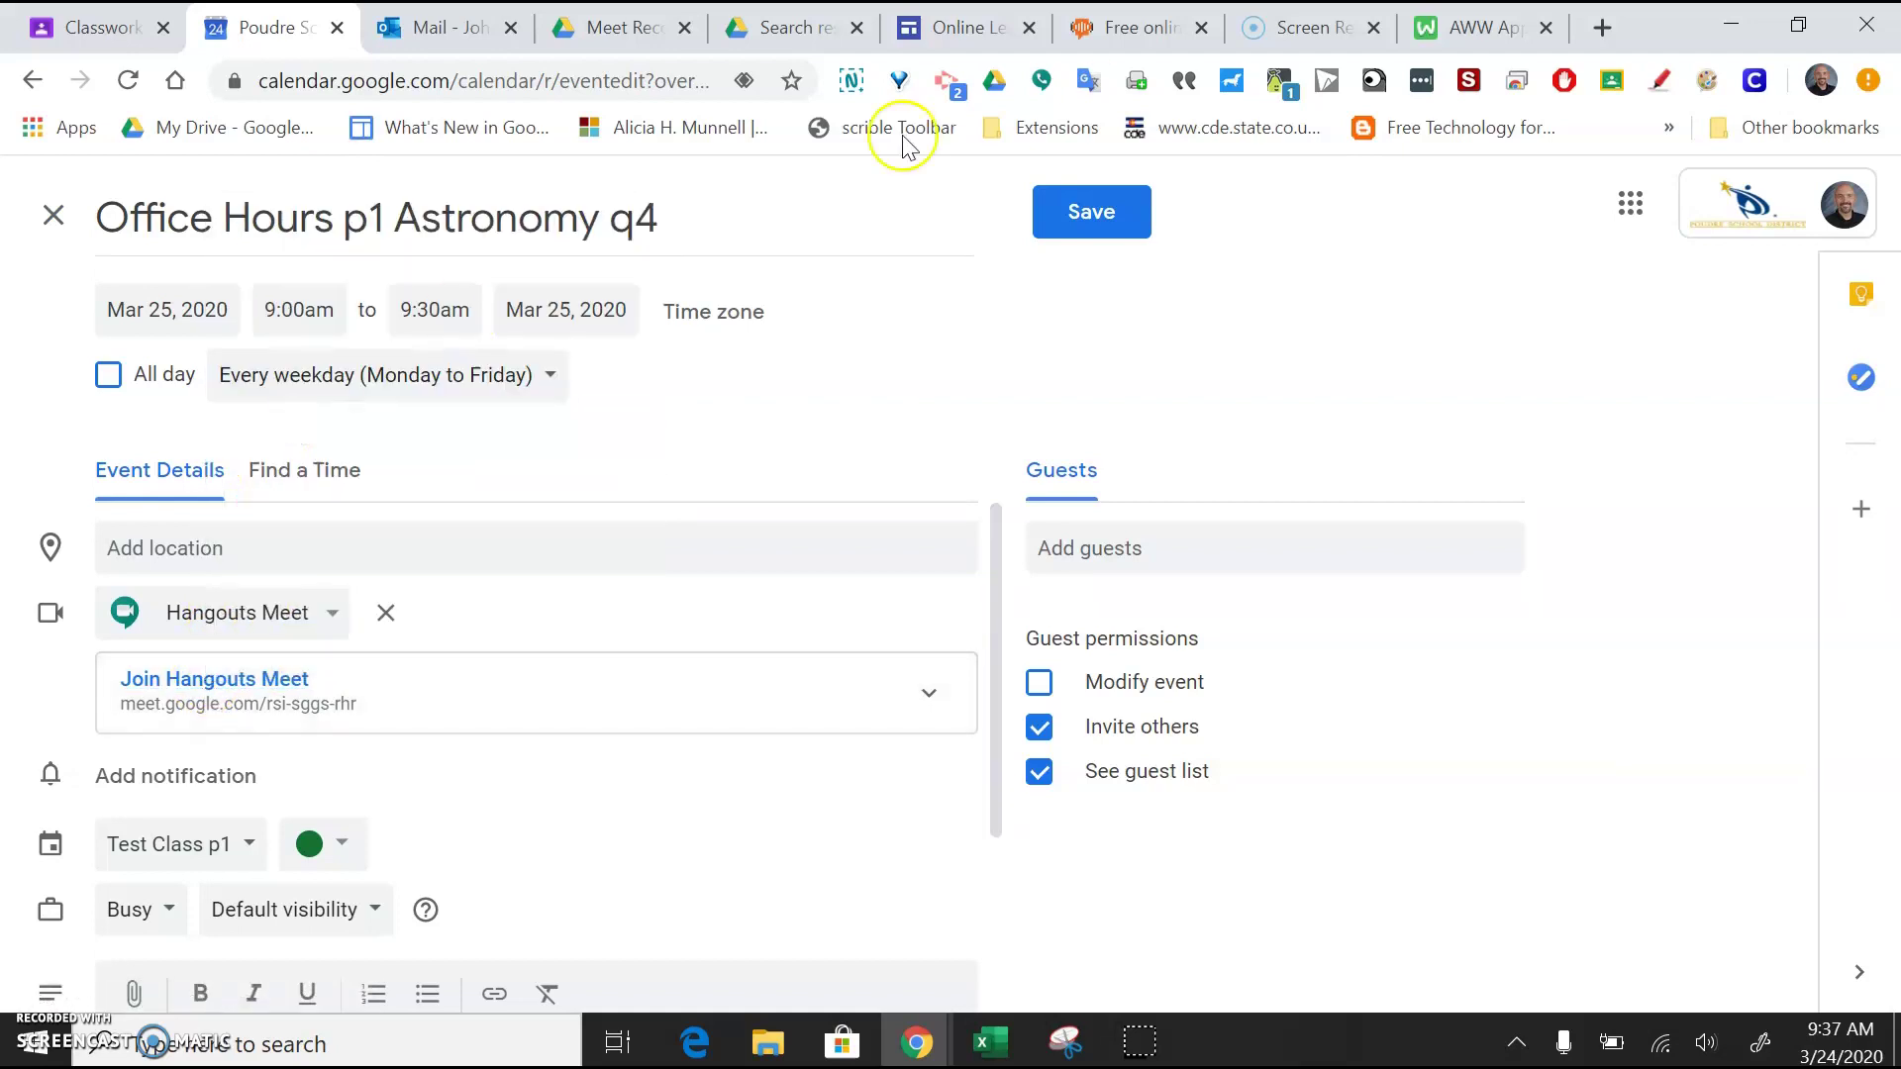
left_click(1106, 226)
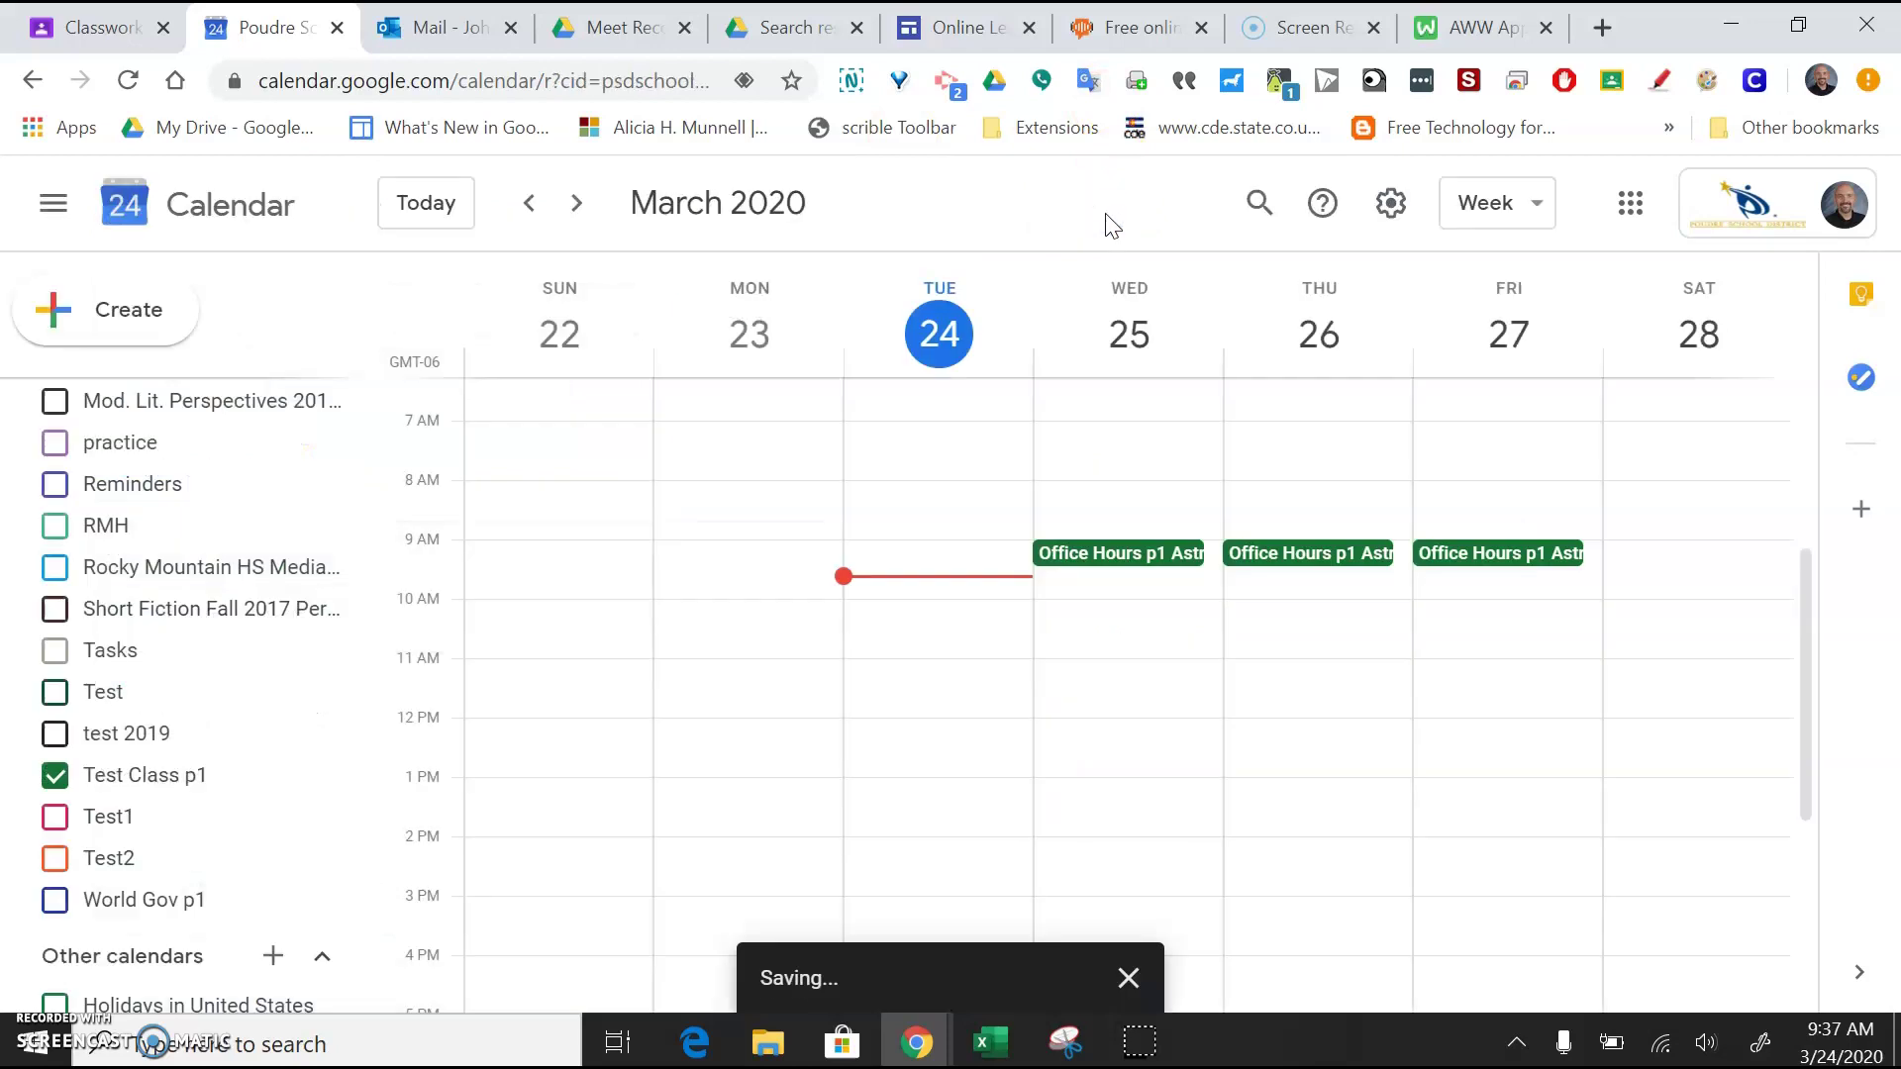
Step: Reopen and re-save the Wednesday Office Hours event, then return to the Classroom Classwork tab
double_click(1176, 557)
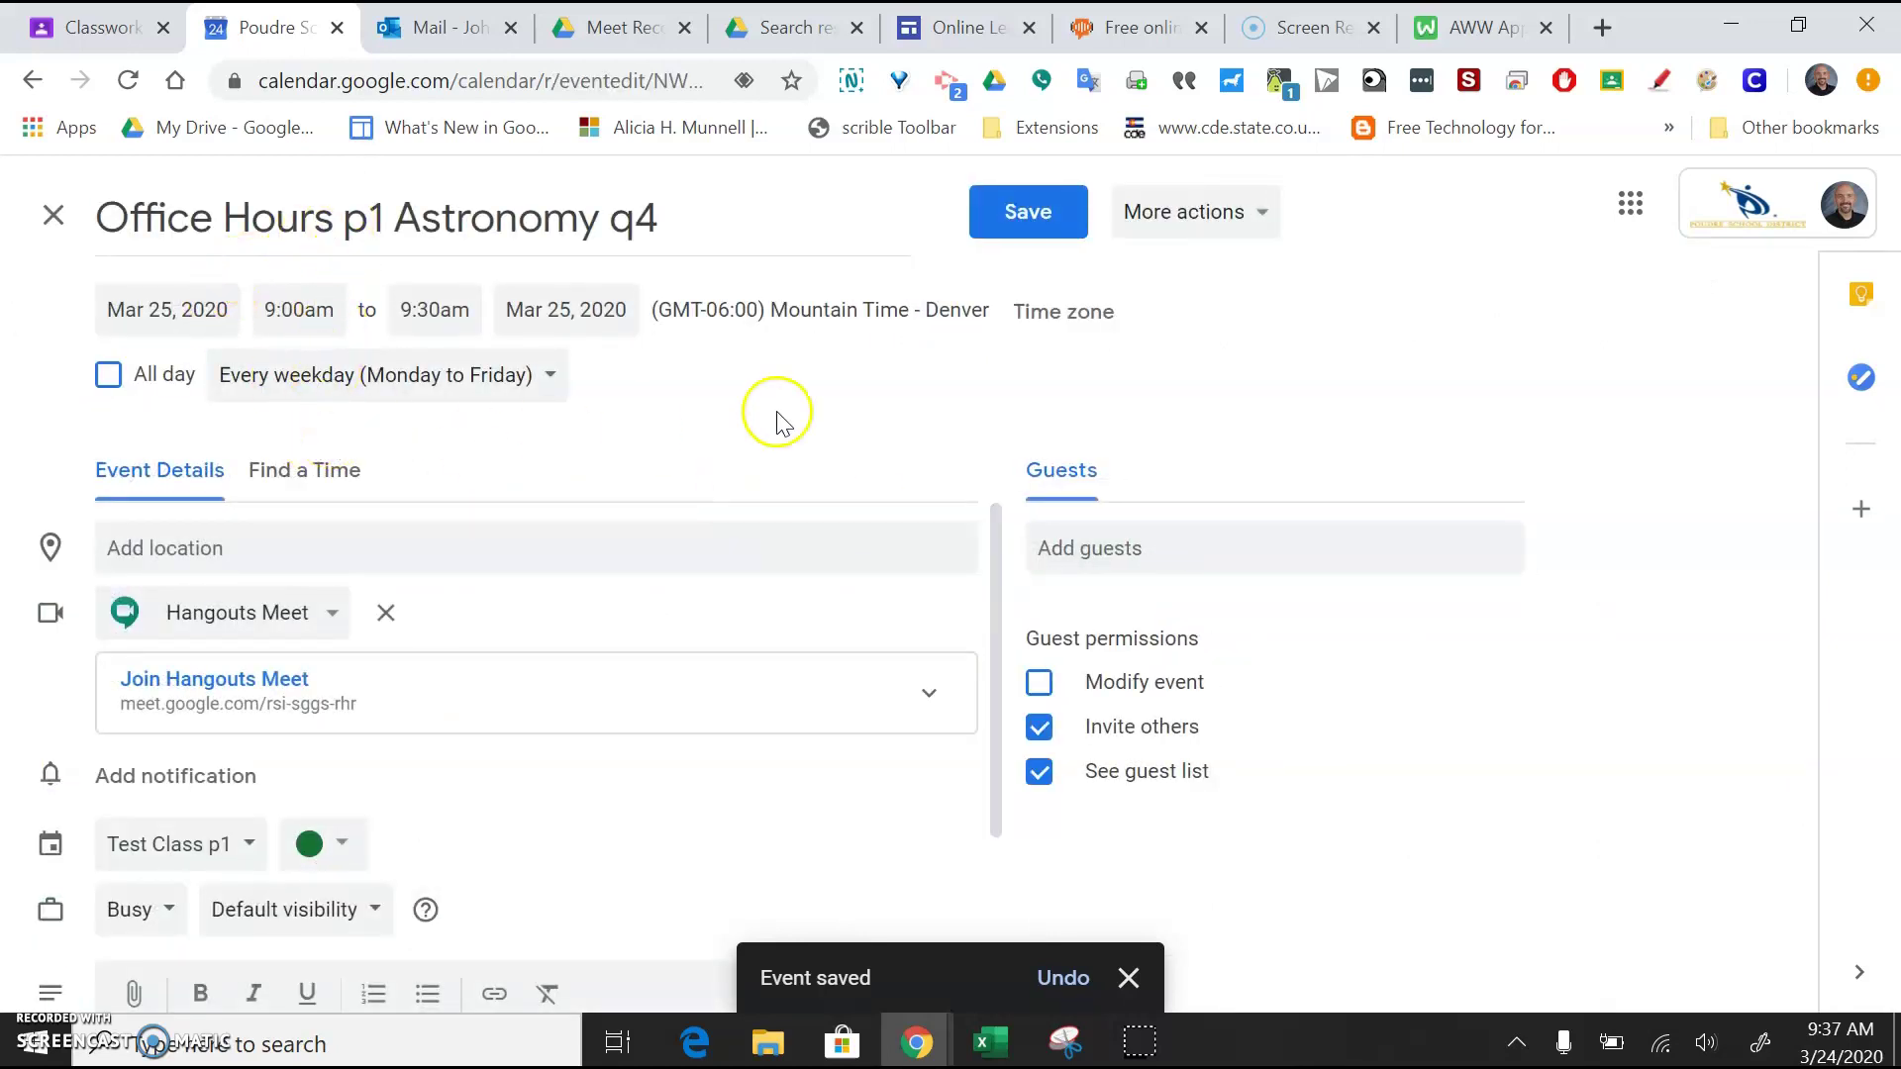
left_click(984, 219)
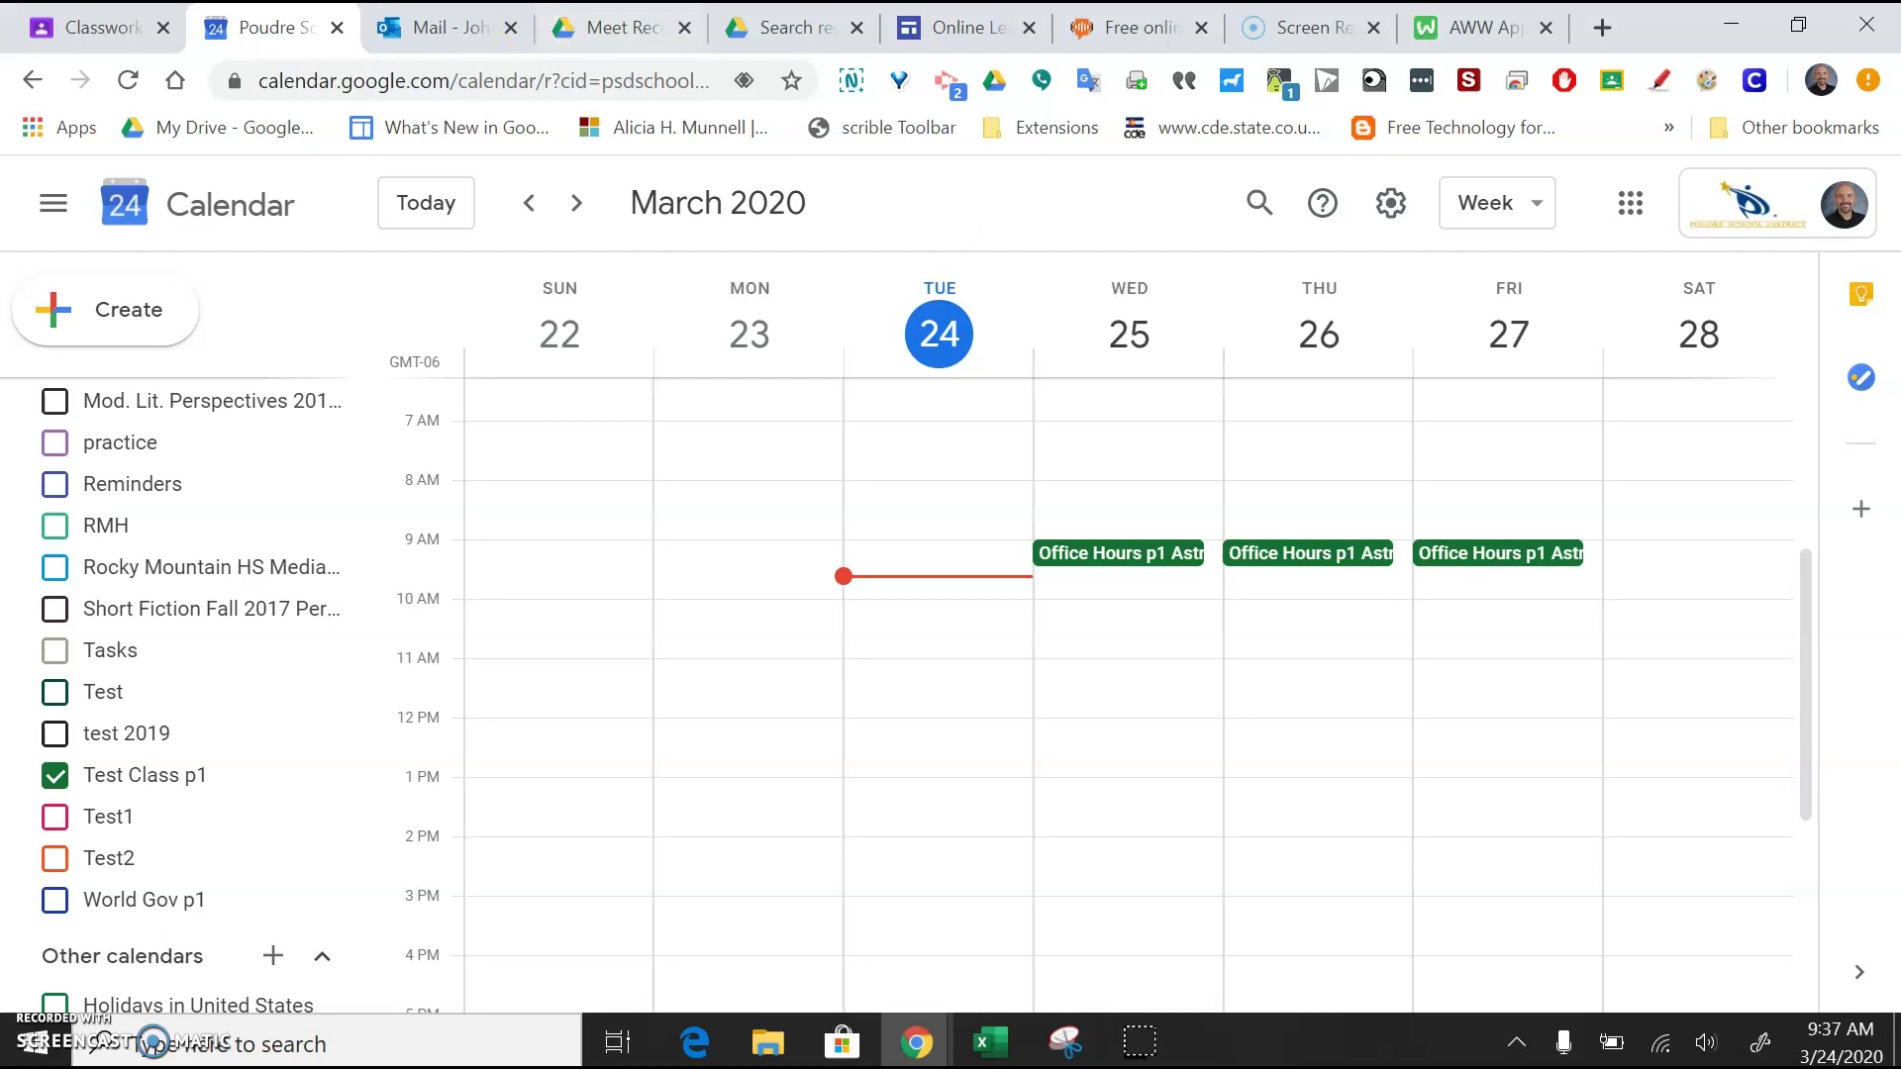
left_click(119, 31)
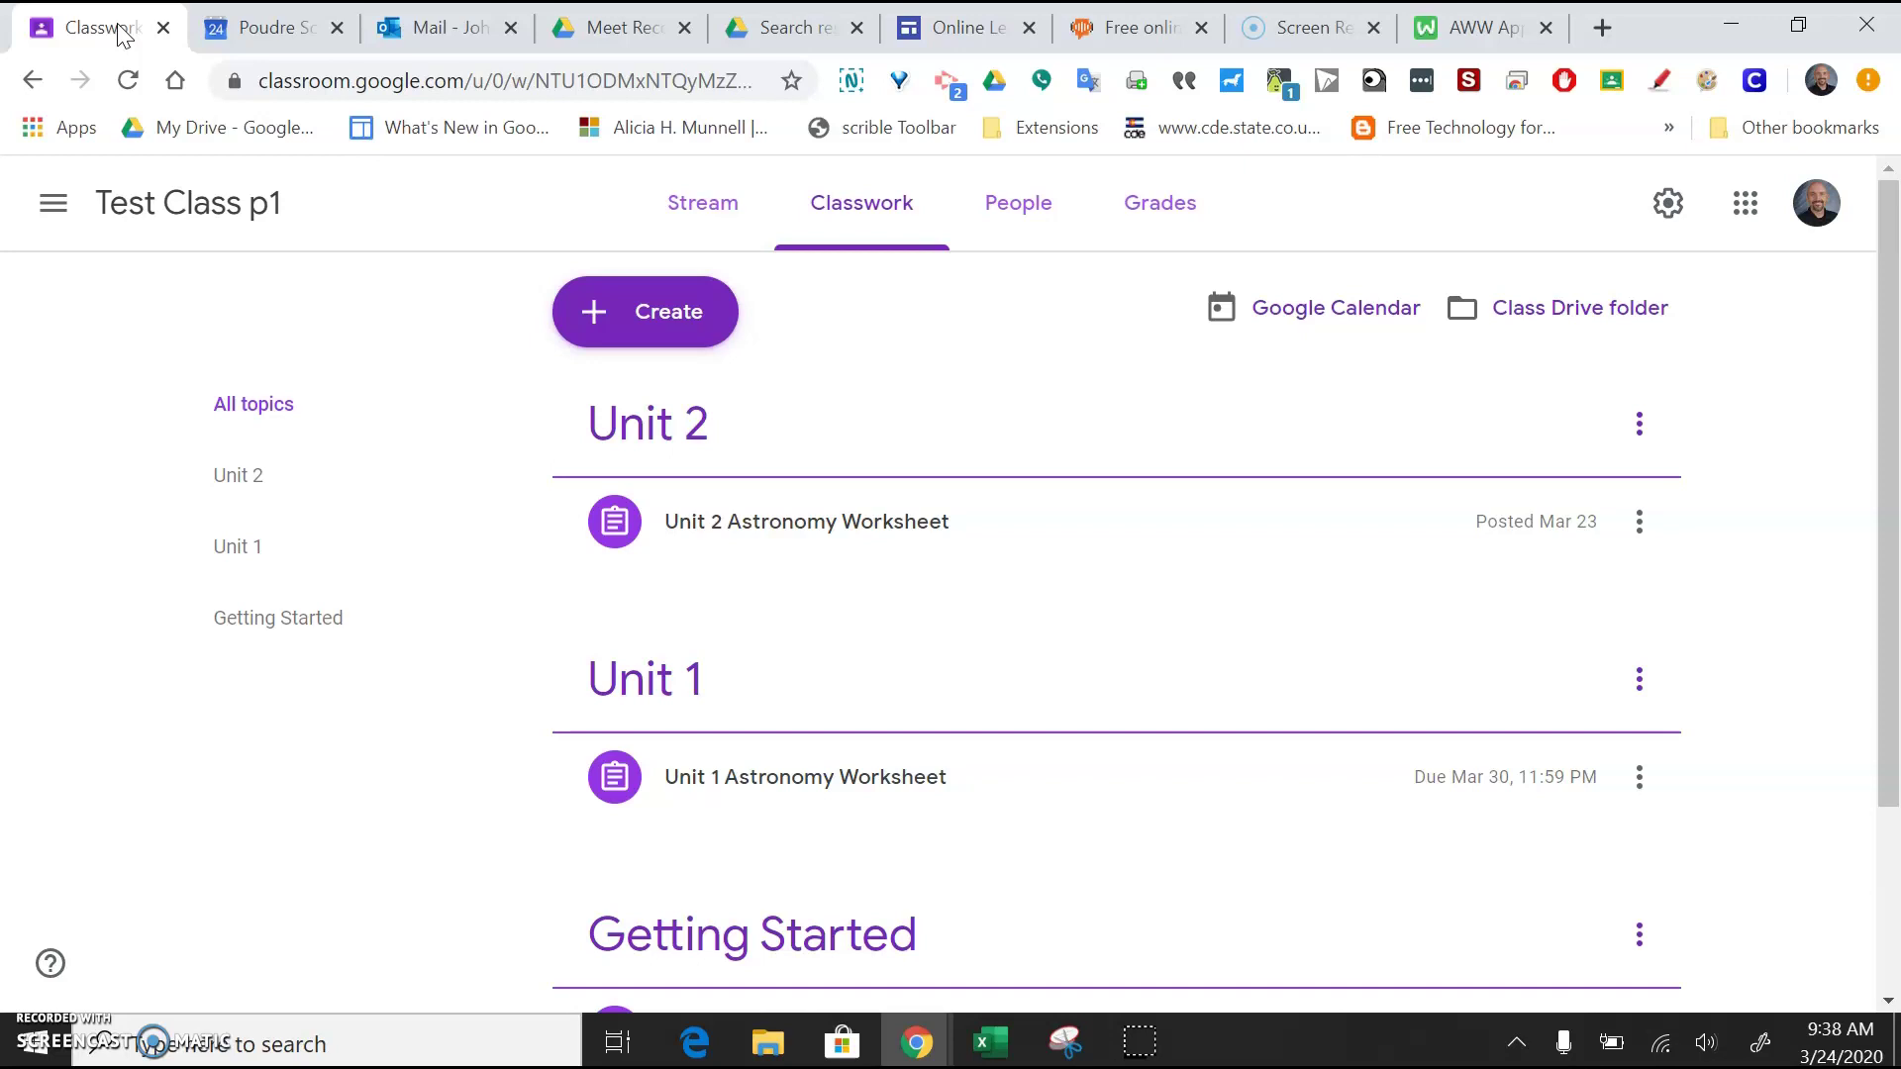
Step: Start a new Classwork material titled 'Office Hours'
left_click(154, 203)
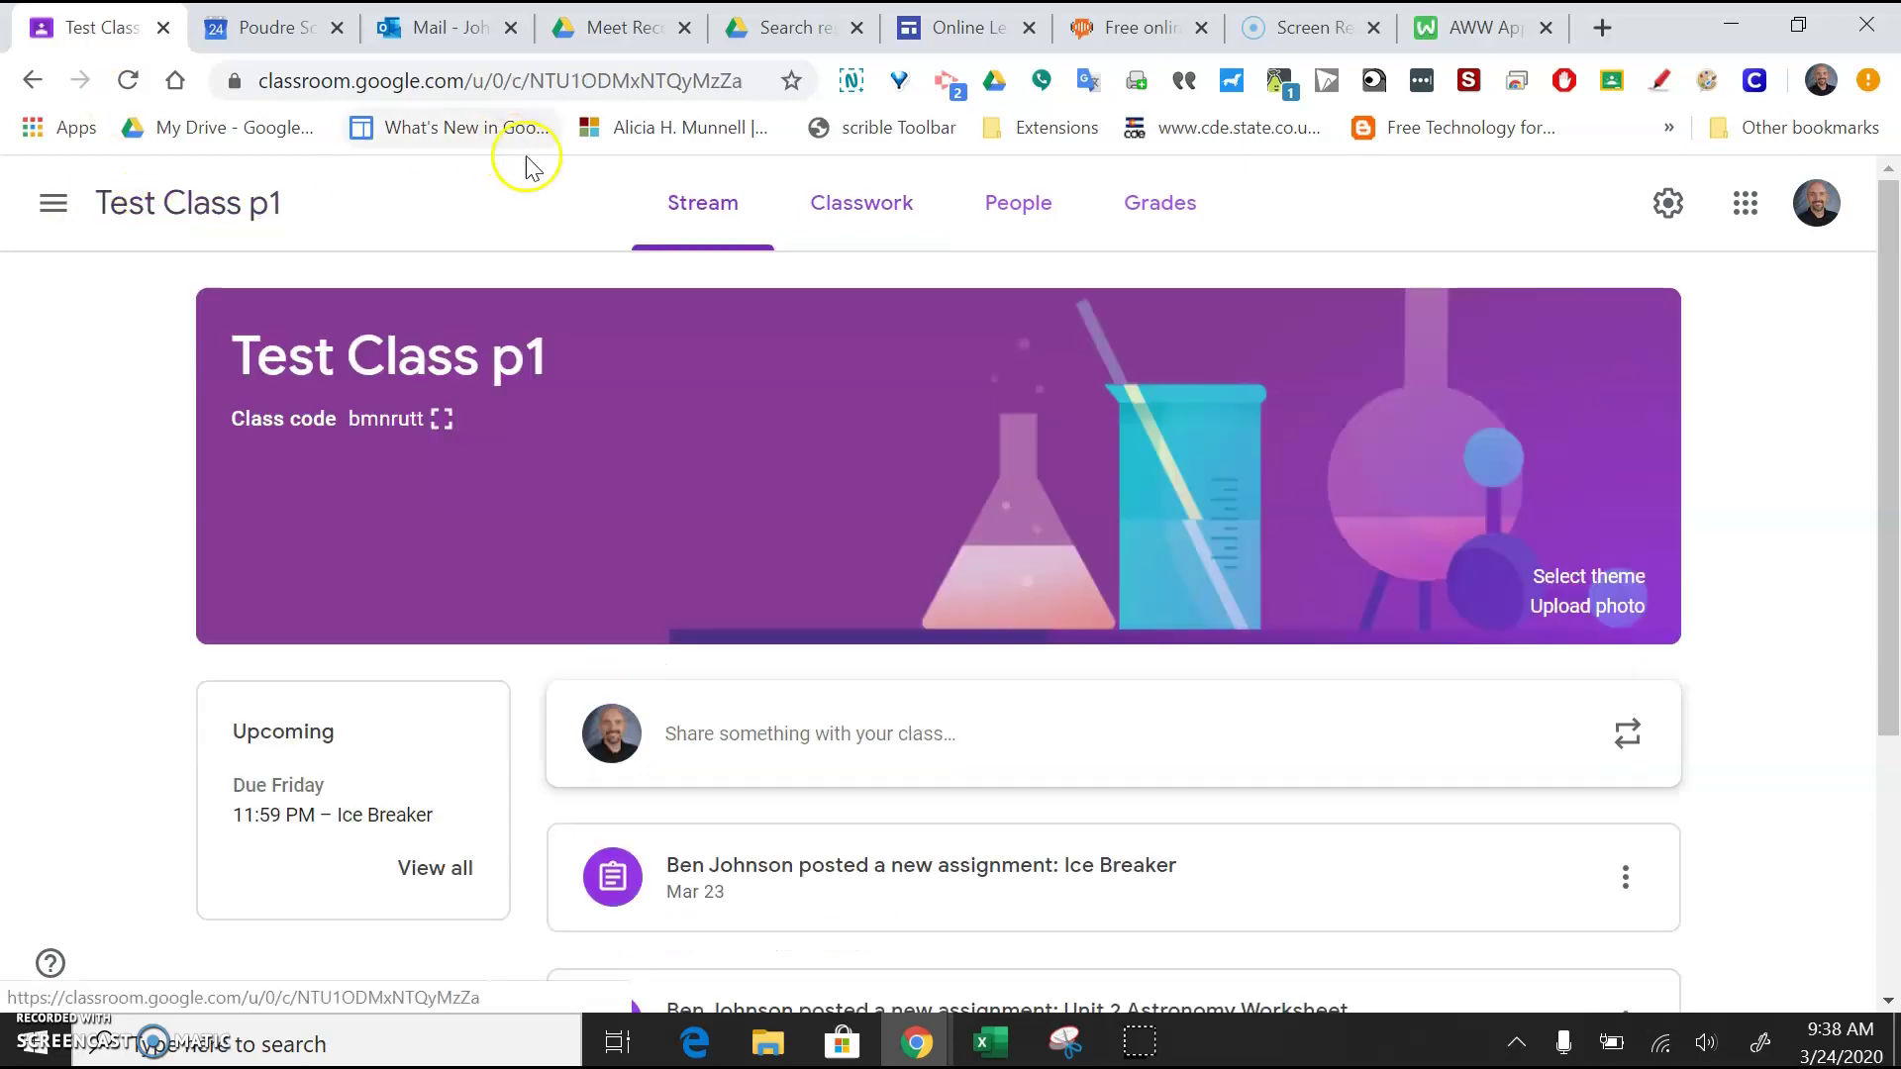
left_click(847, 222)
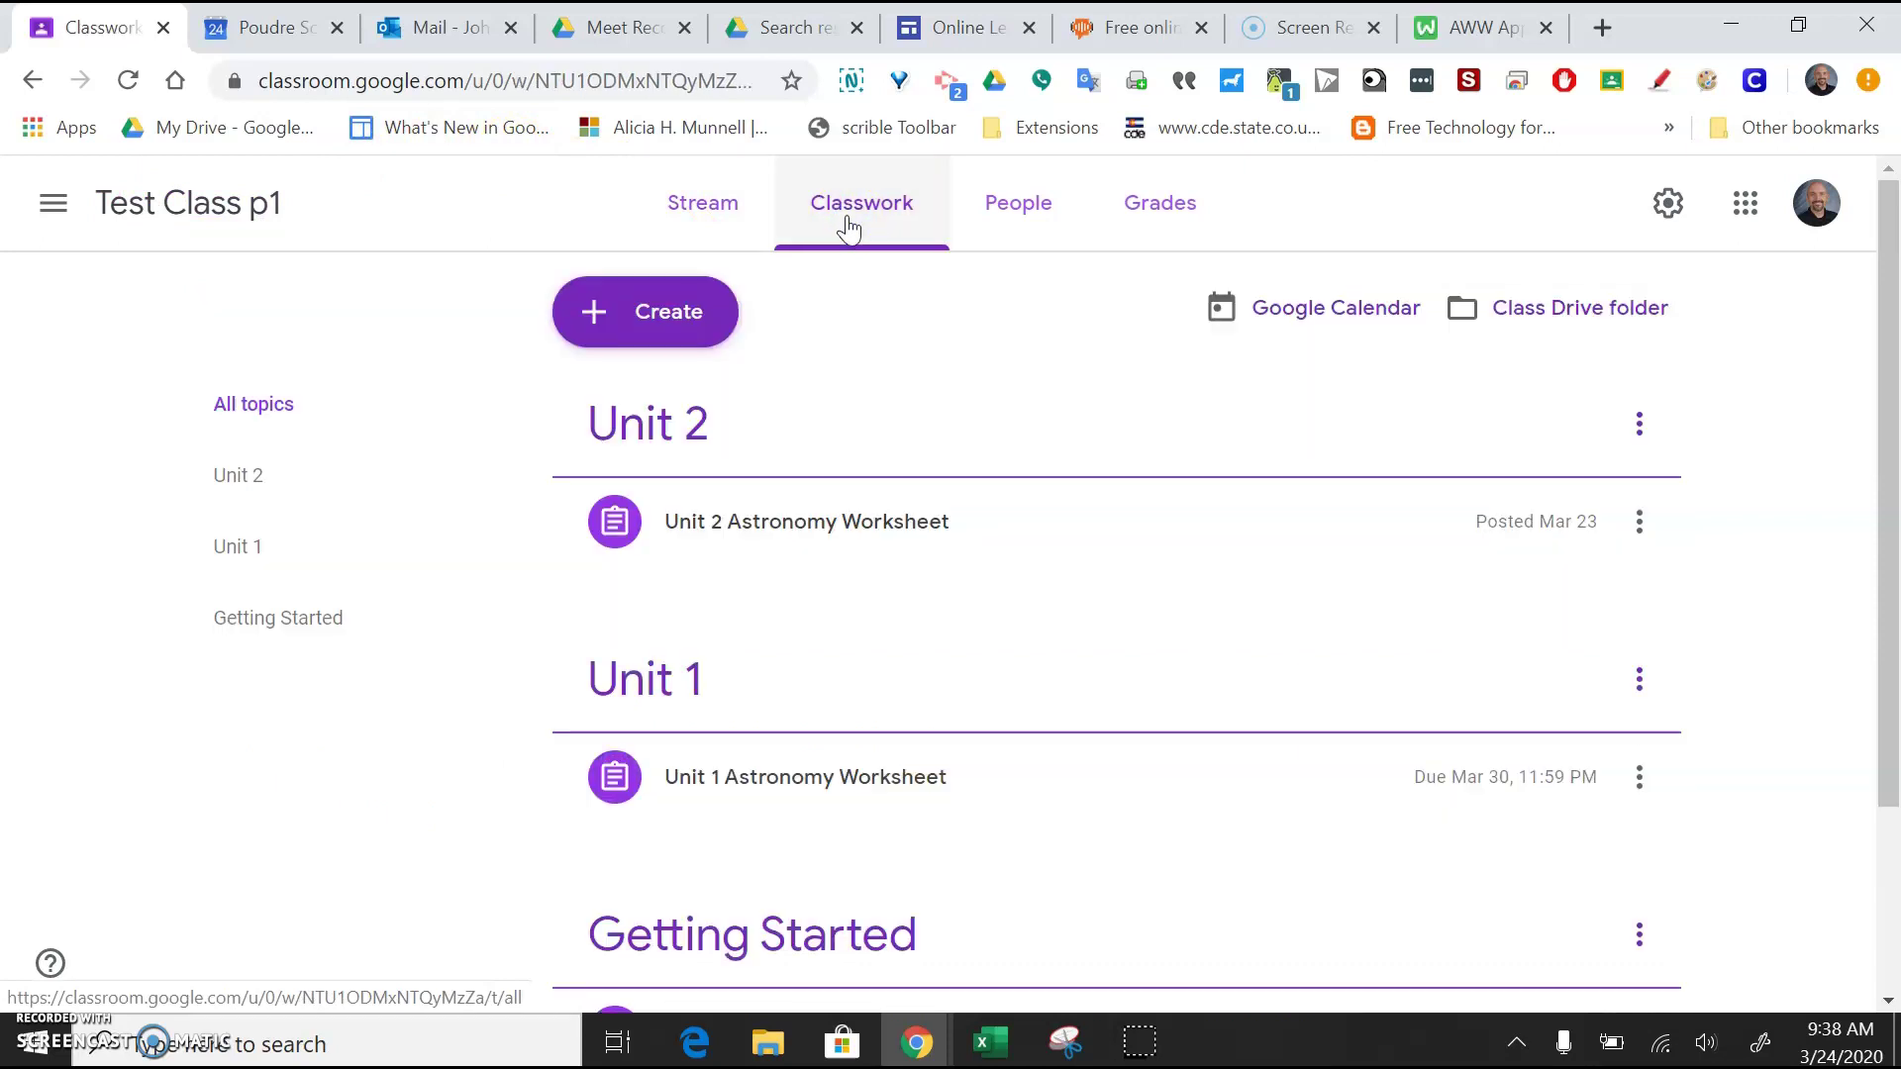
left_click(654, 317)
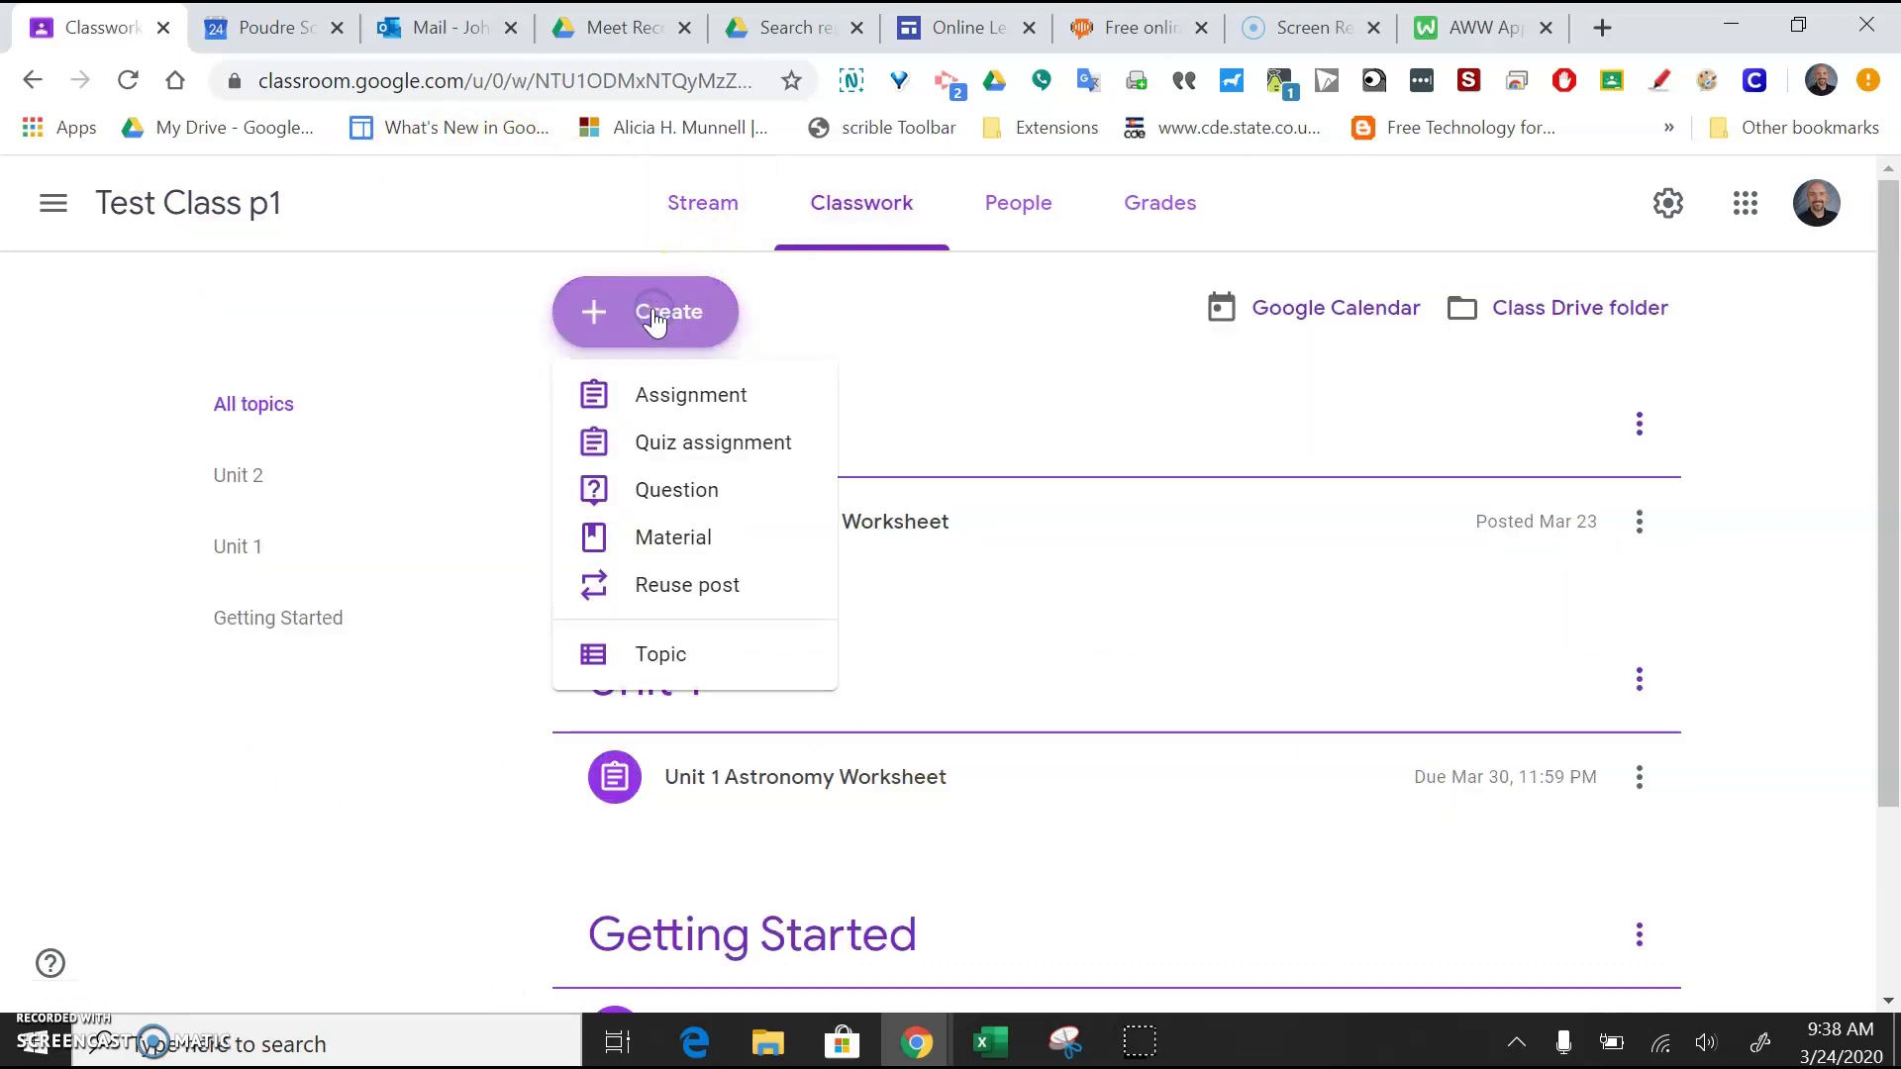
left_click(667, 535)
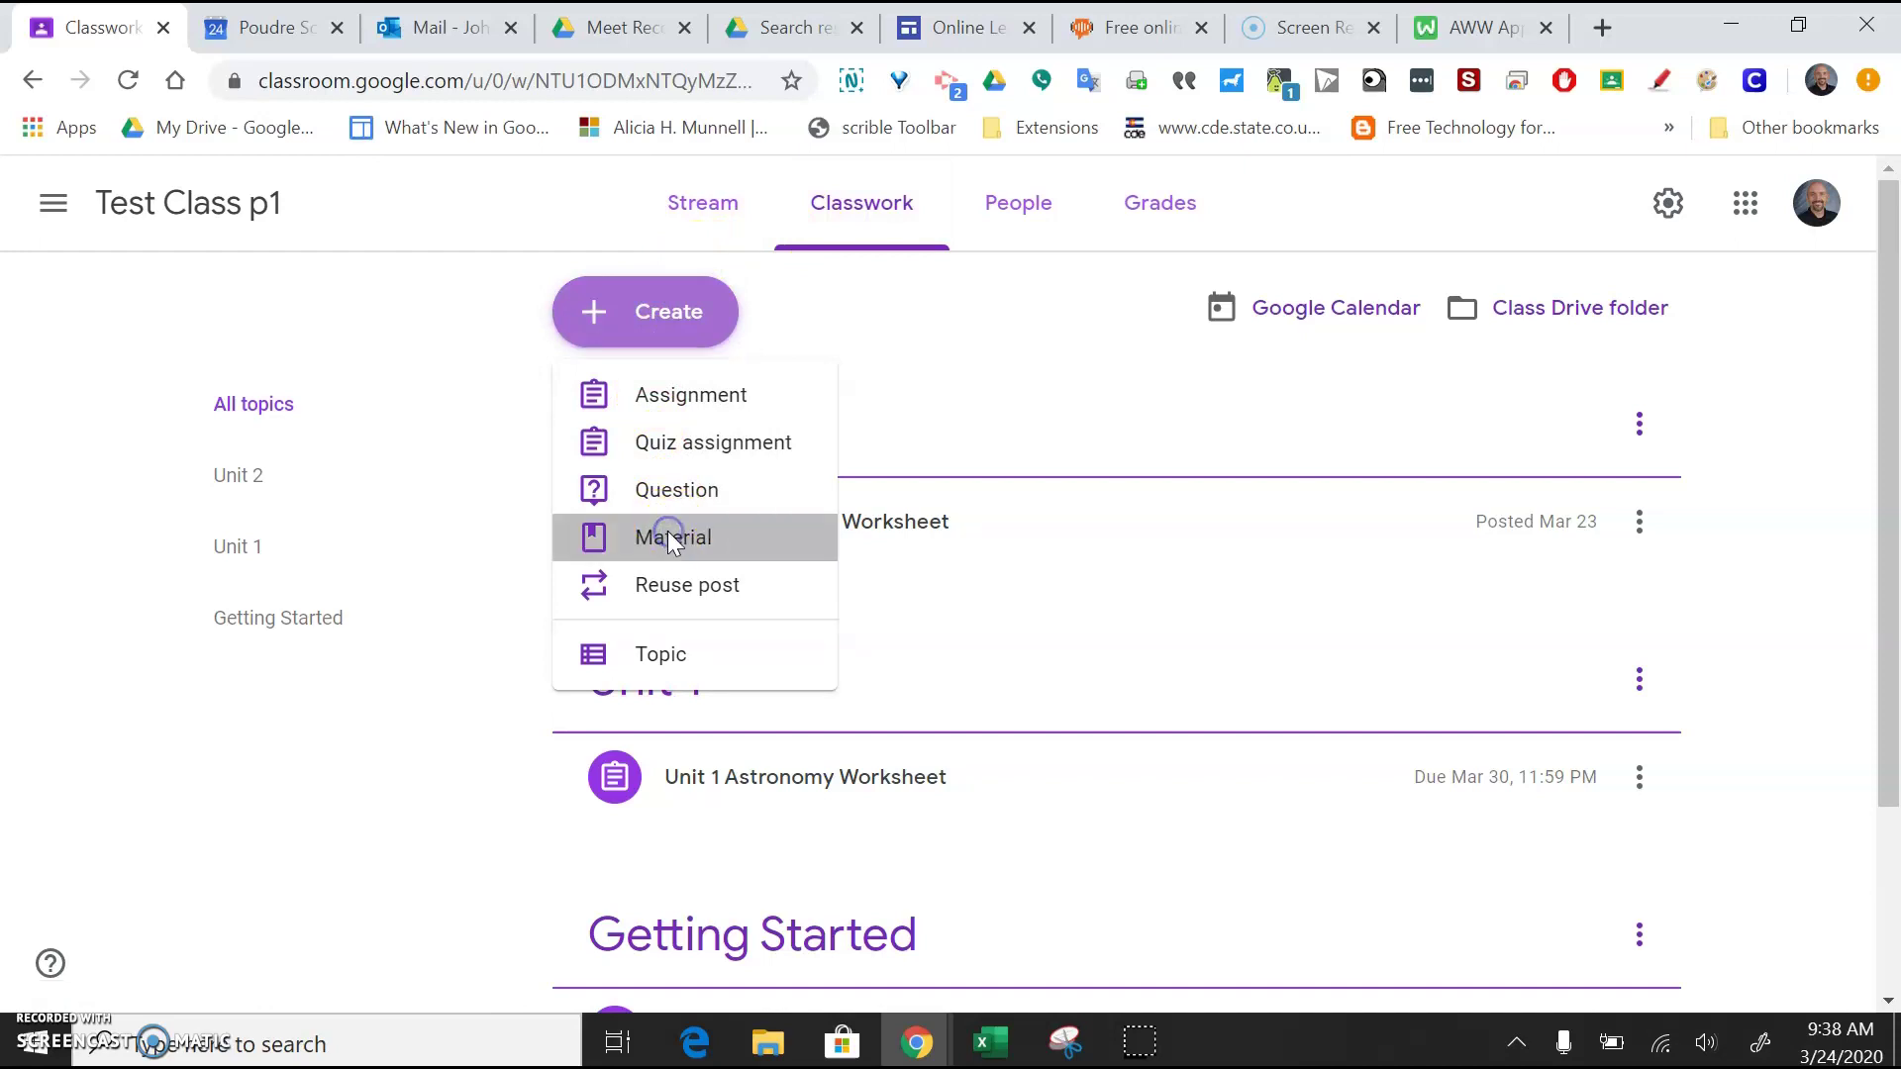
type("O")
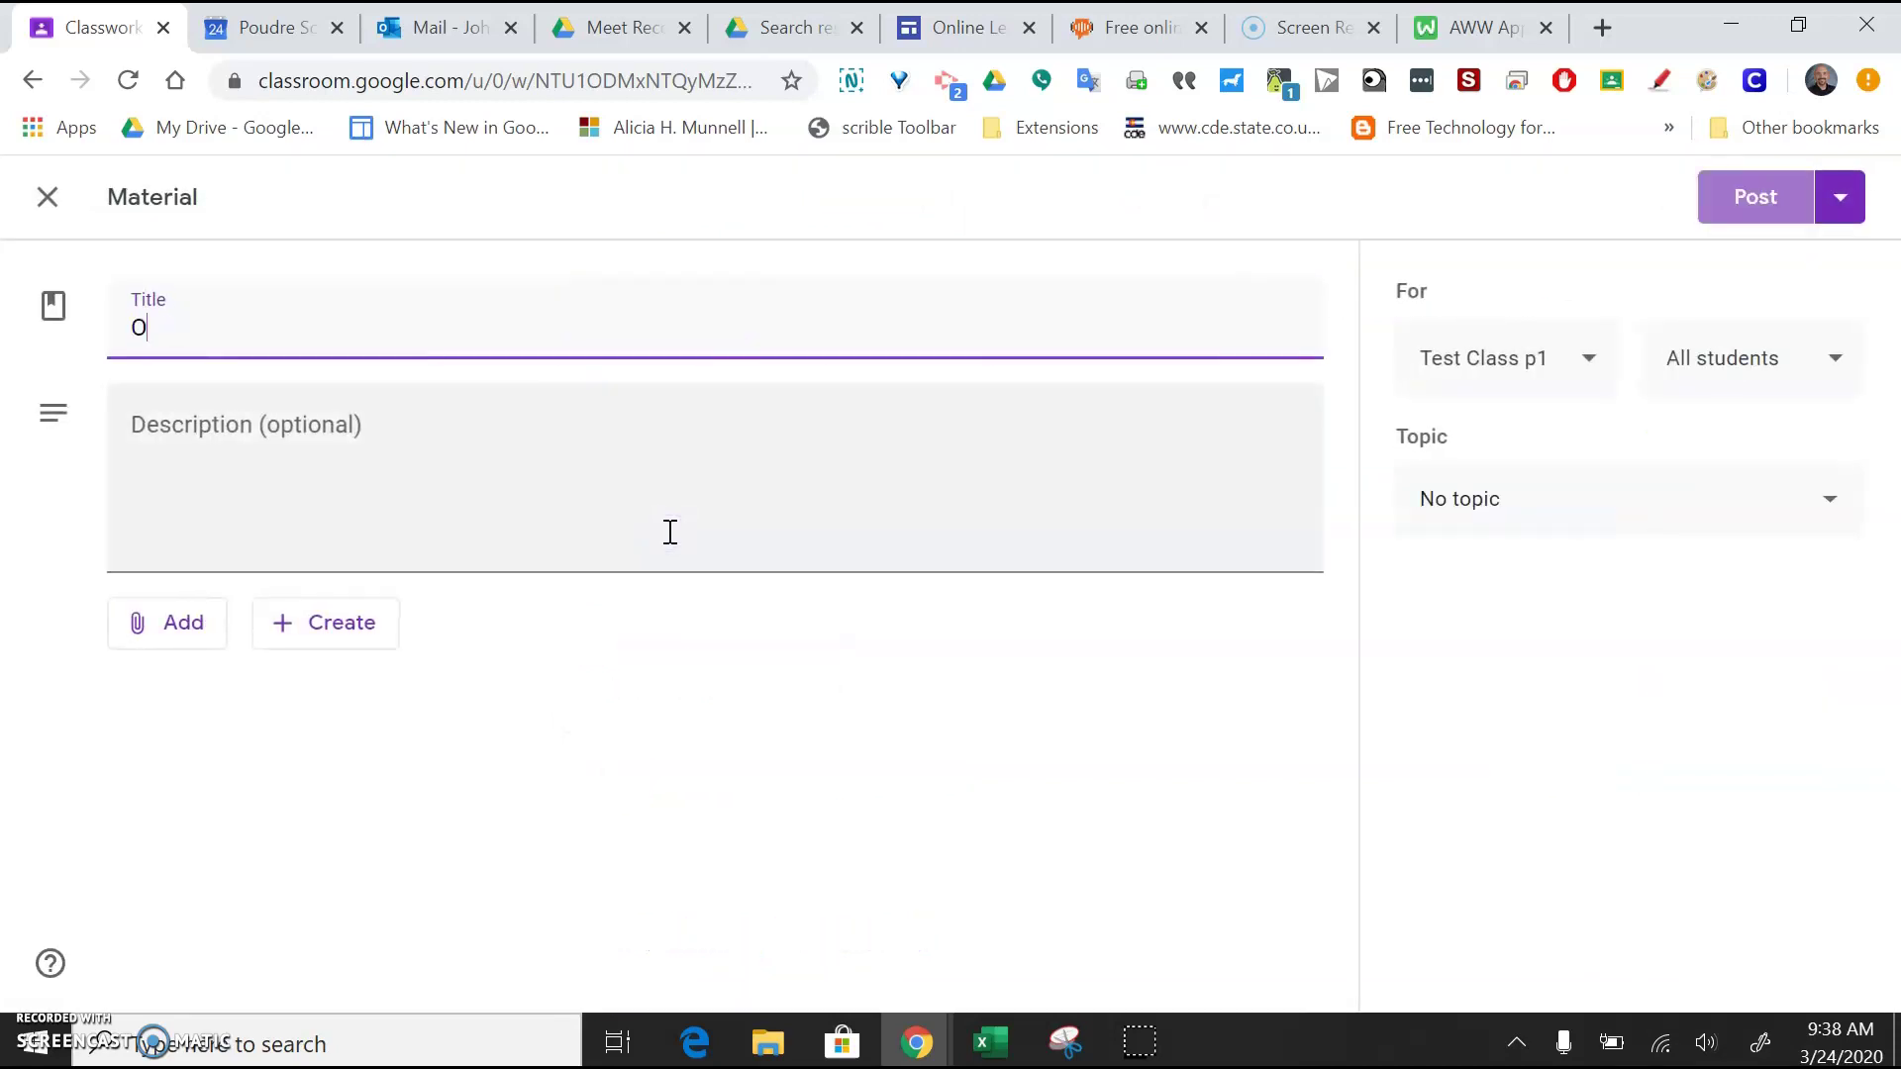
type("ffice Hours")
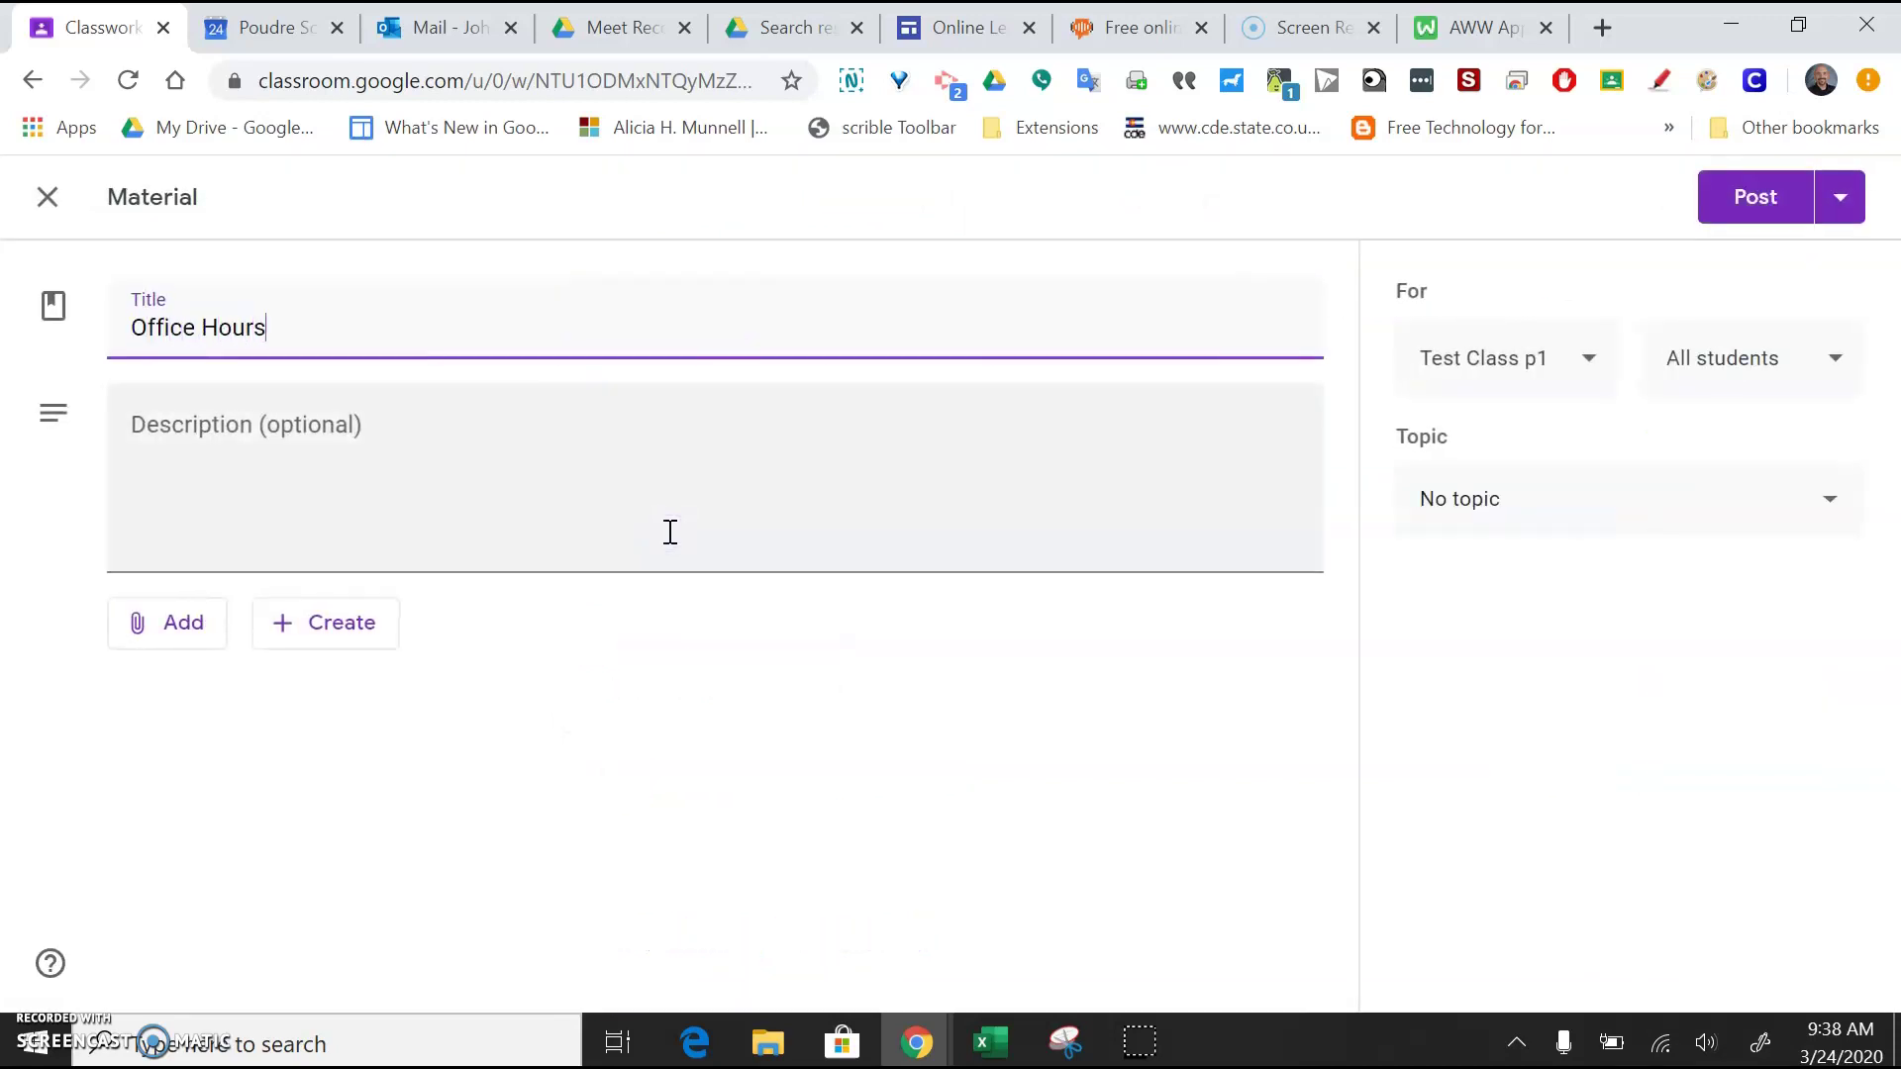
left_click(501, 438)
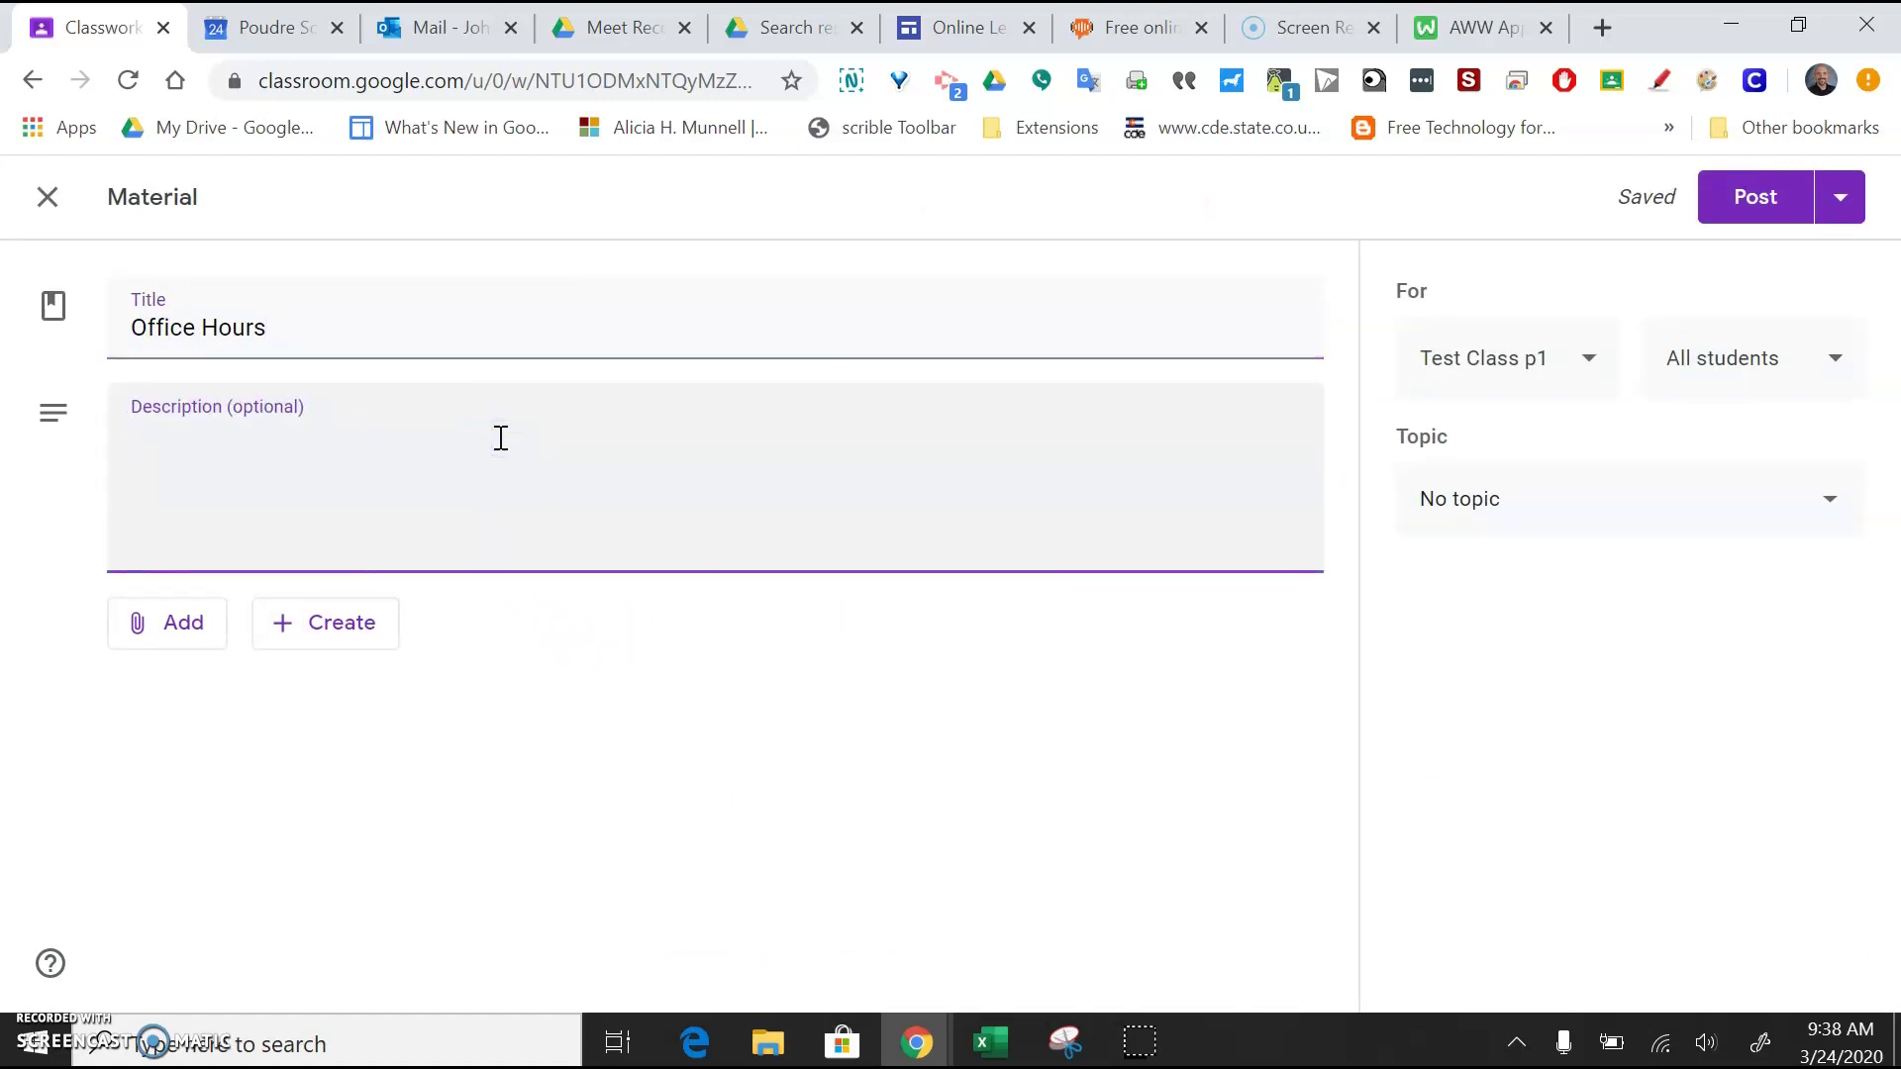
Step: Attach the pasted Meet join URL to the material as a link
left_click(182, 627)
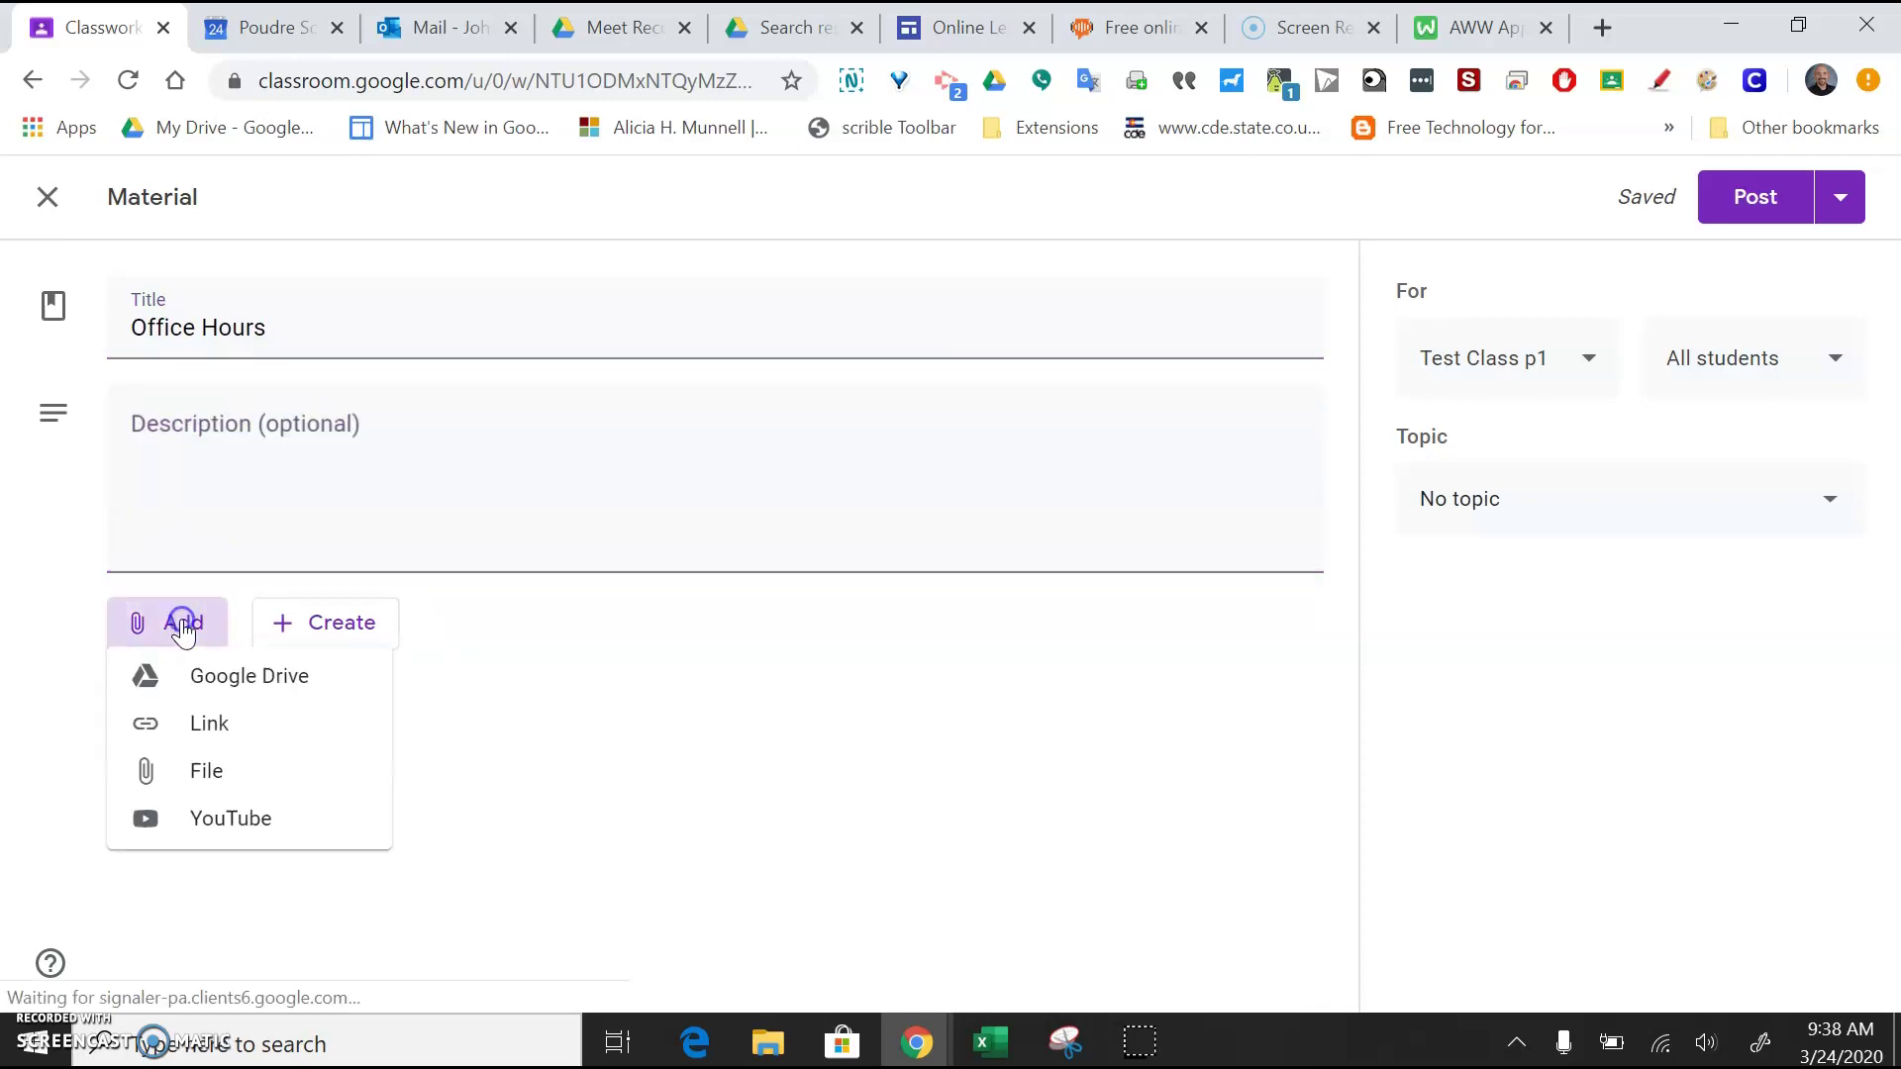
left_click(188, 742)
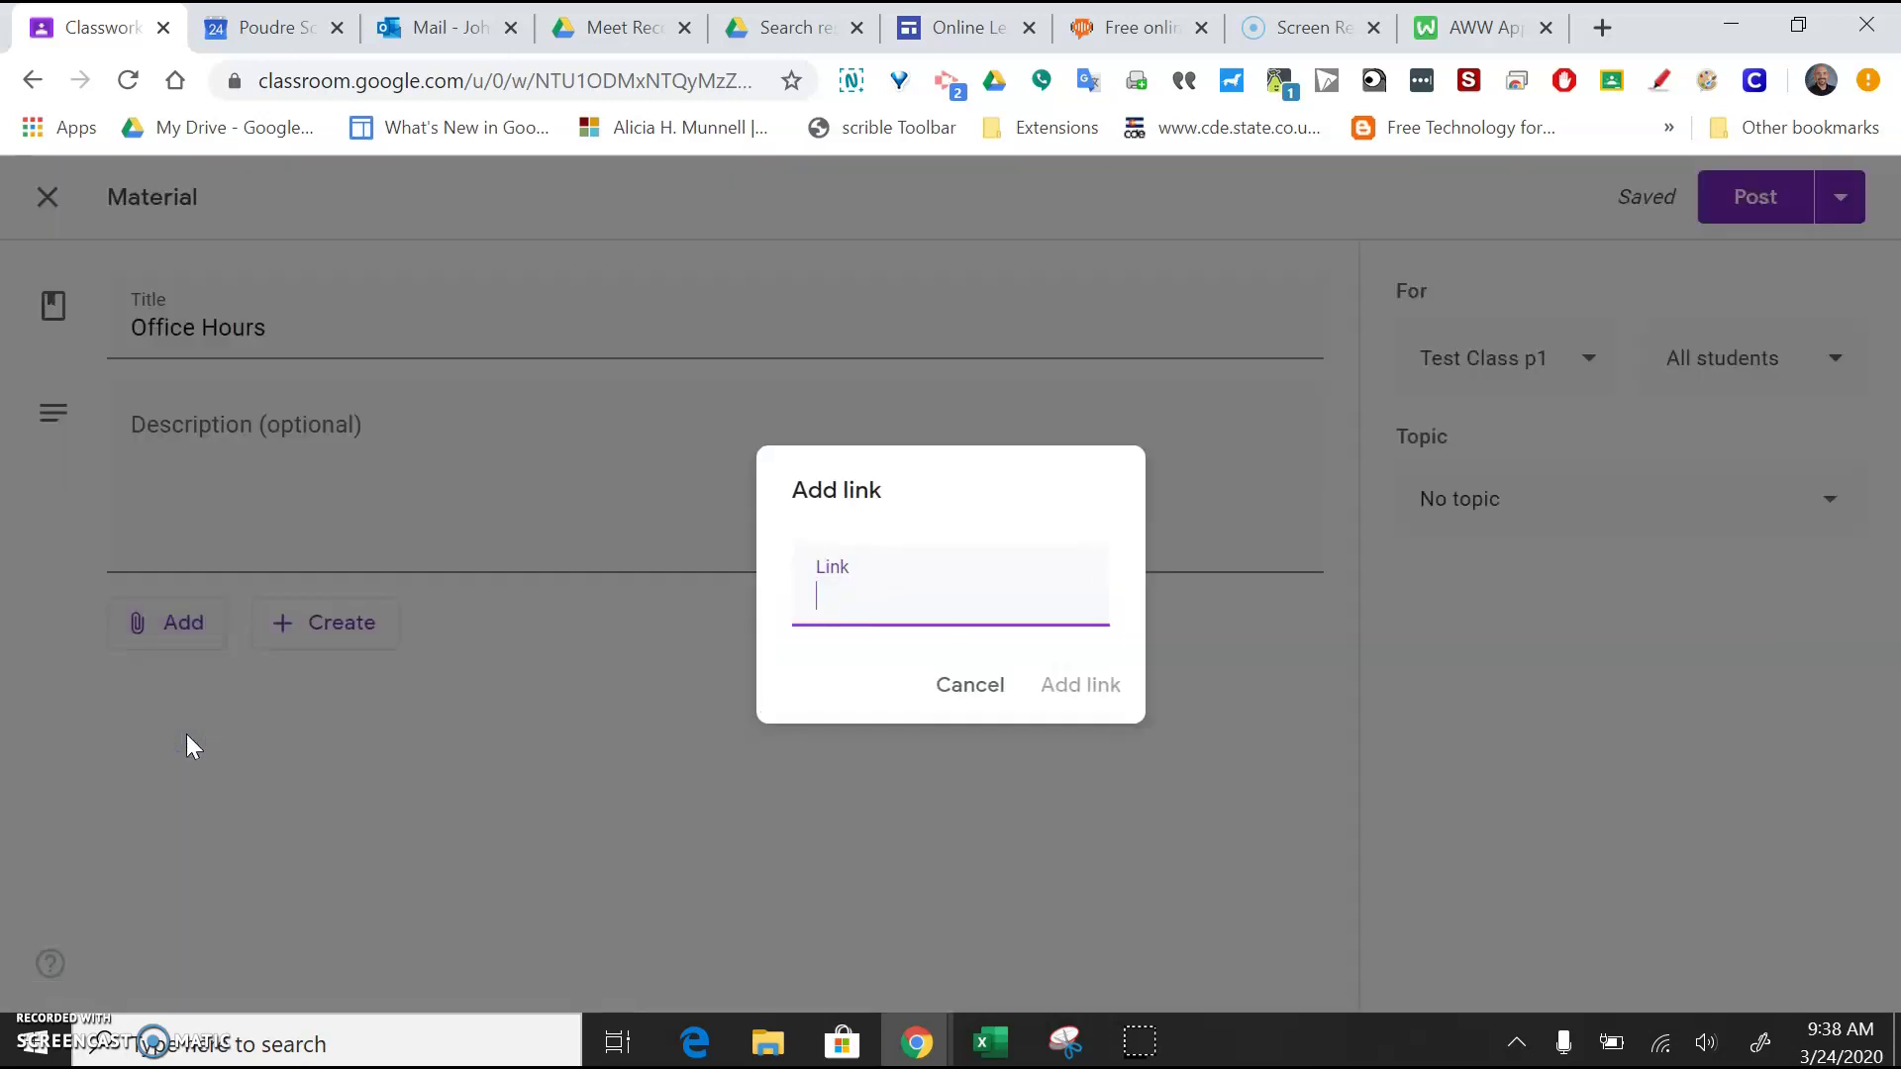
right_click(837, 610)
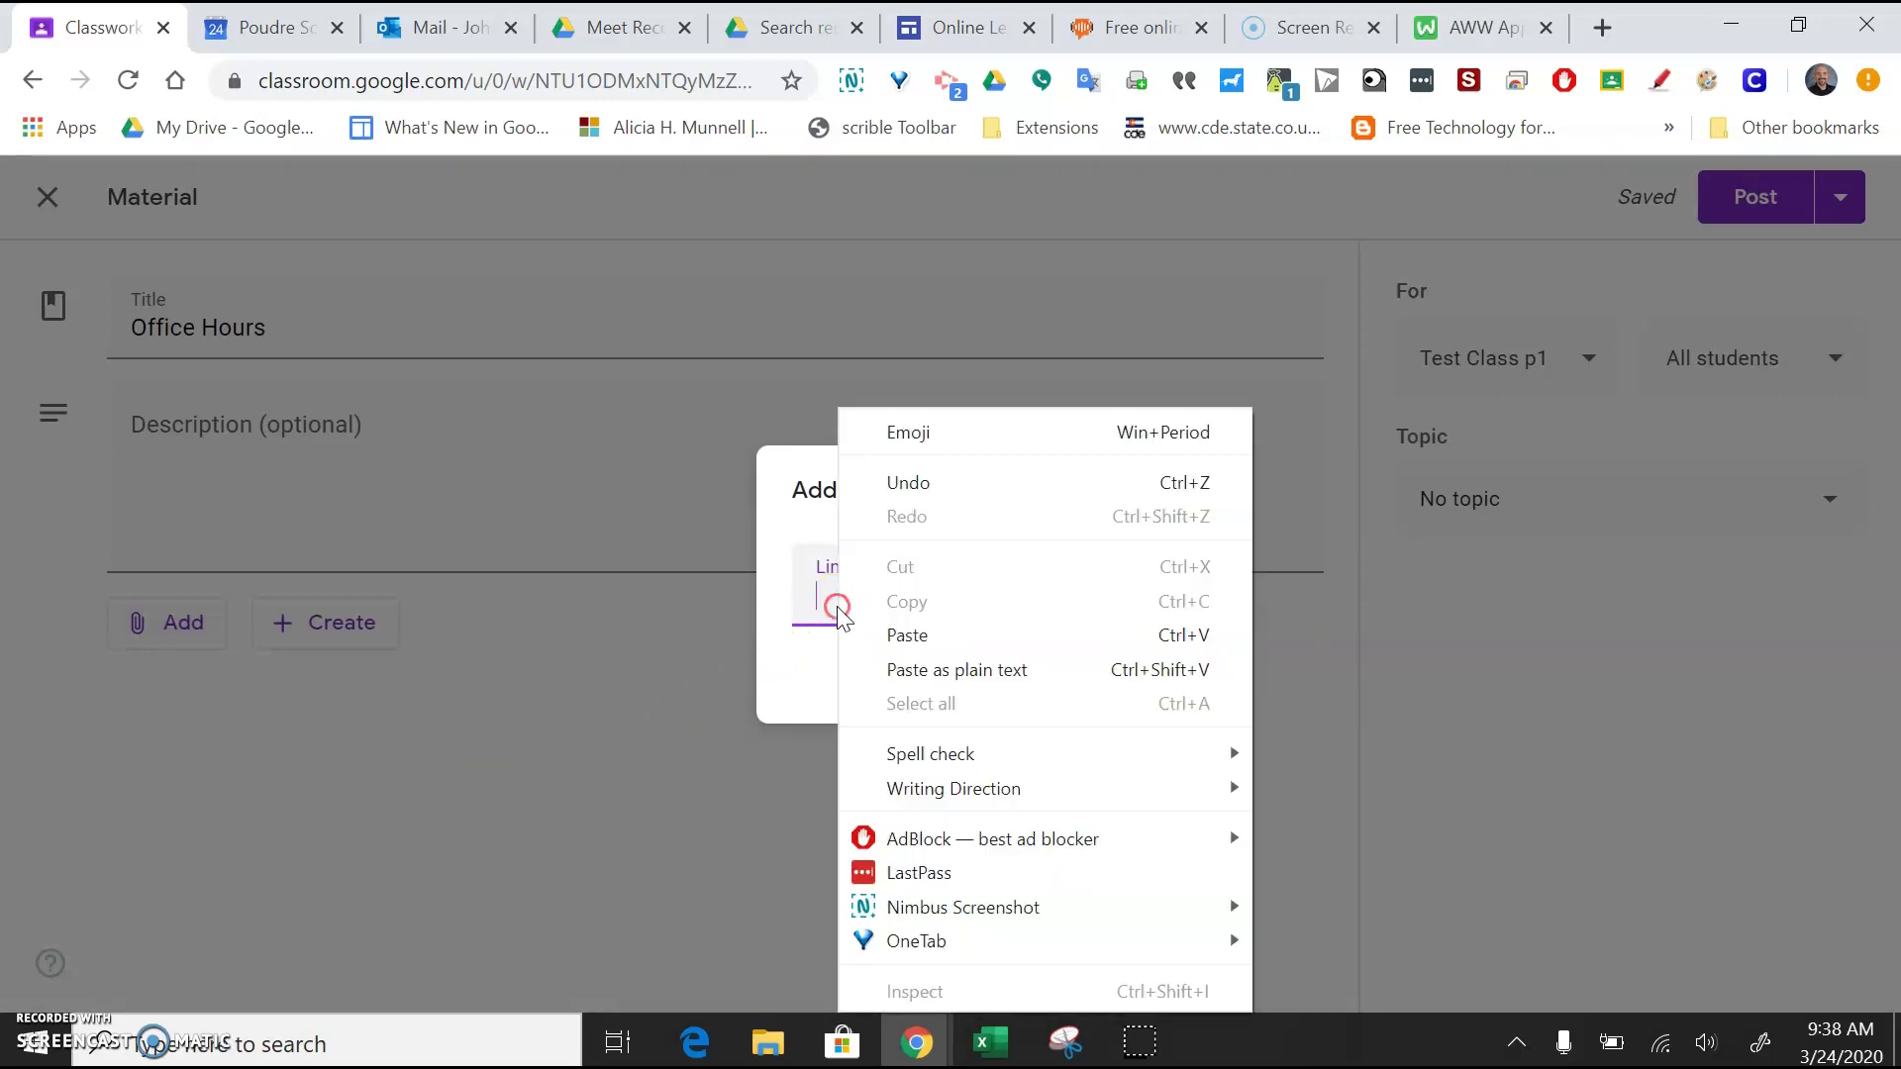
left_click(896, 634)
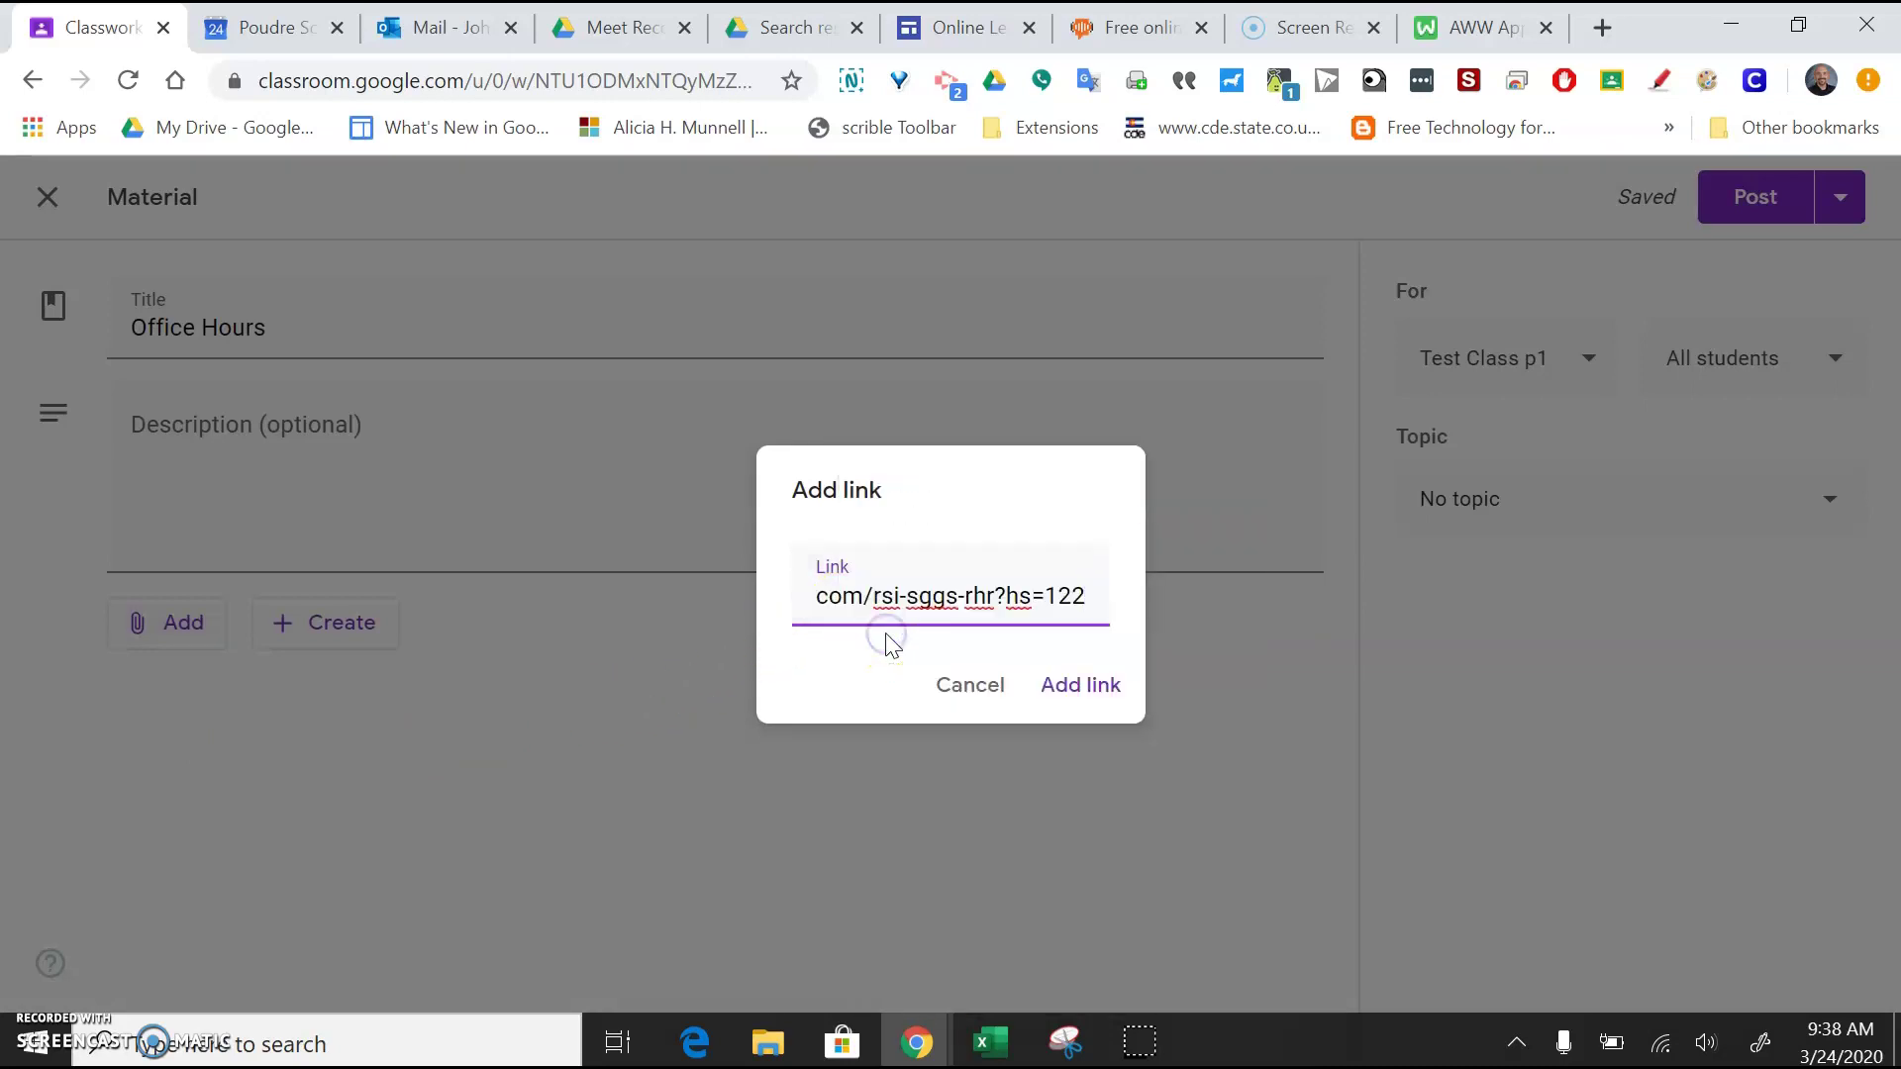
left_click(1092, 685)
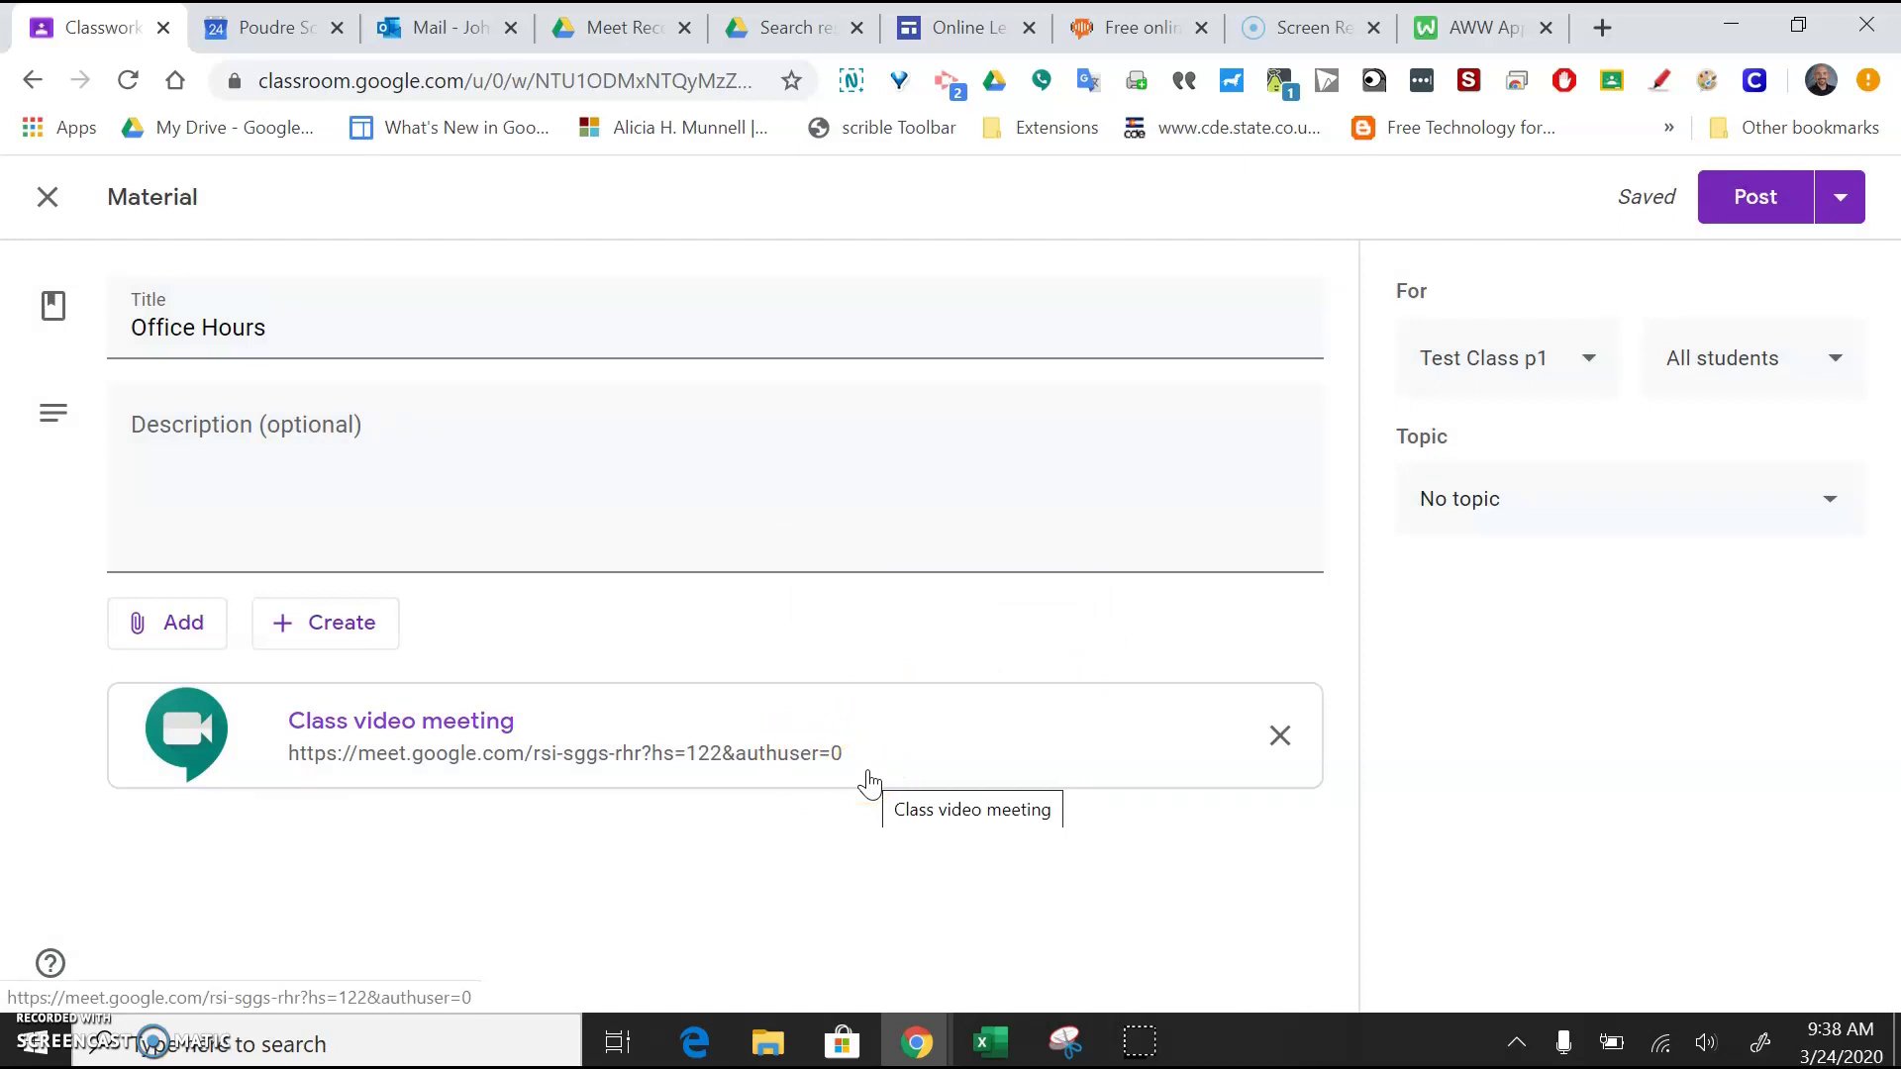
Step: Set the material's topic to Getting Started and post it
left_click(1831, 501)
left_click(1596, 679)
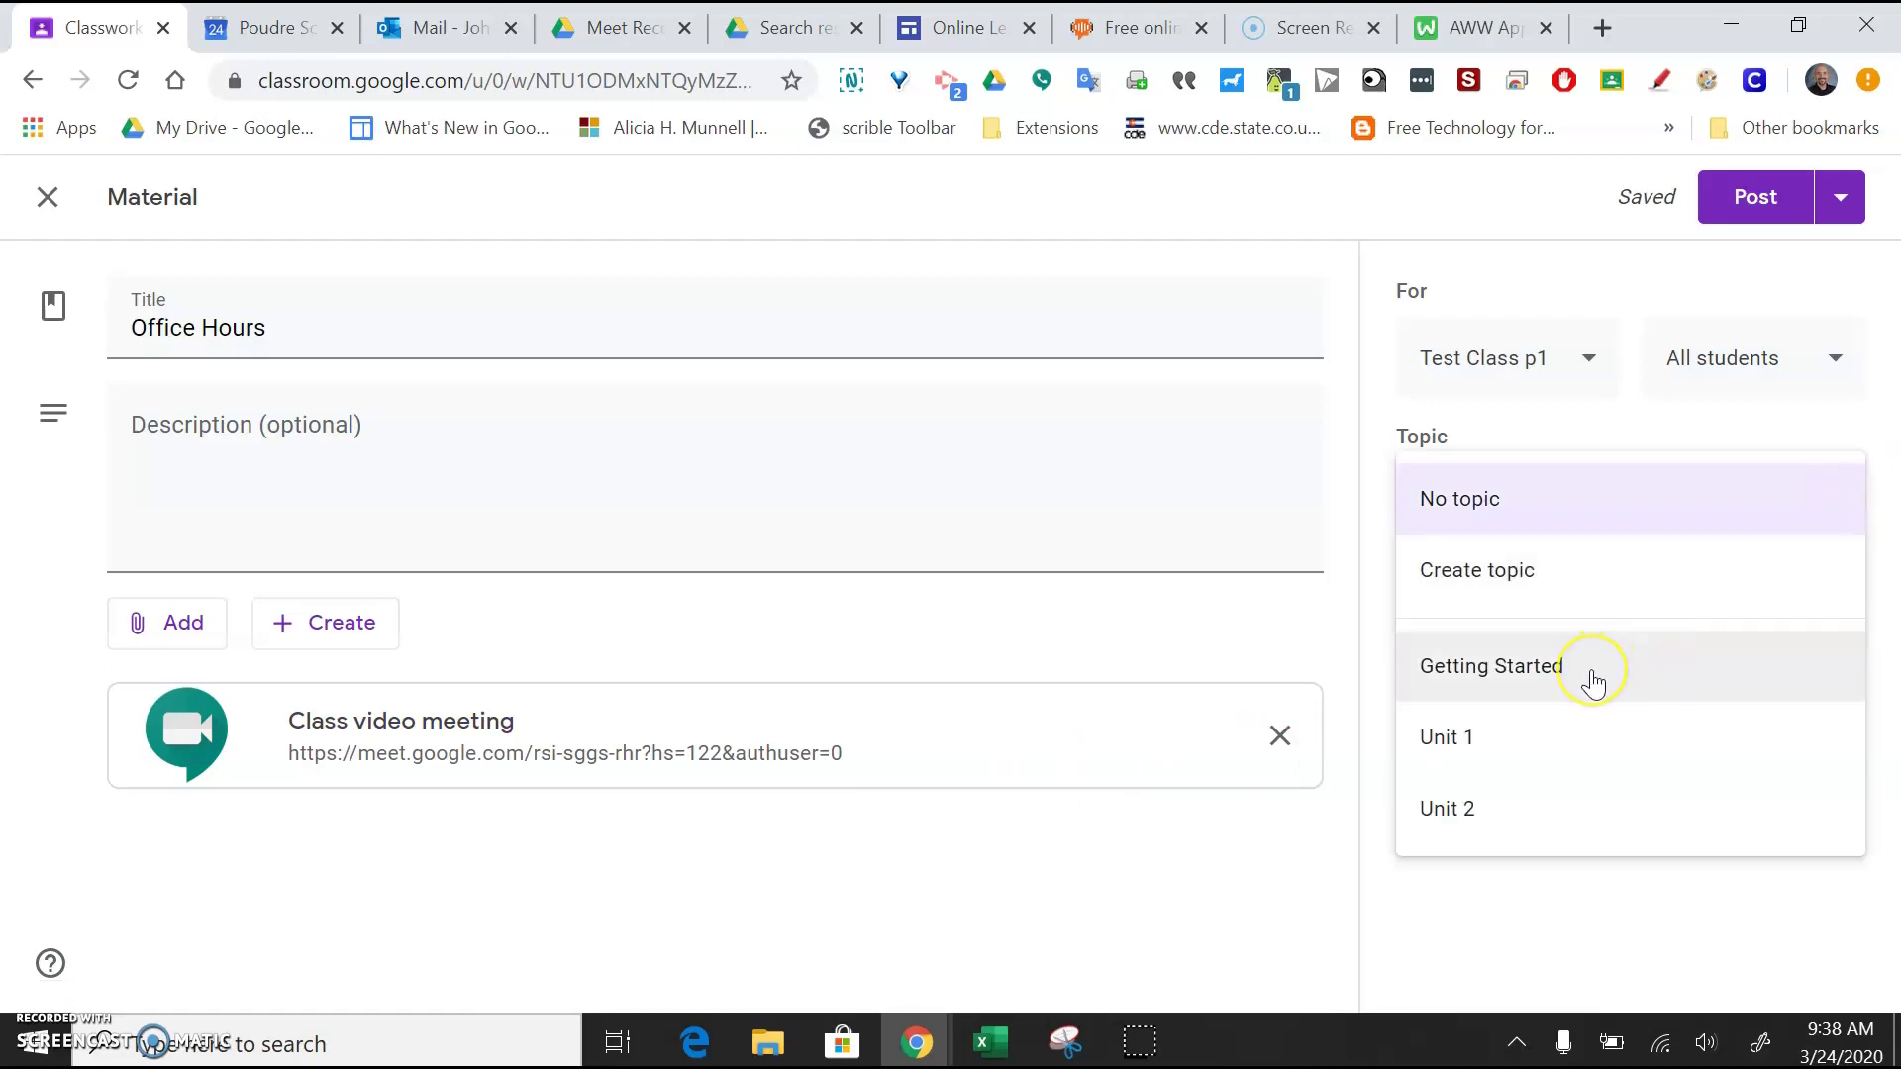
left_click(1594, 681)
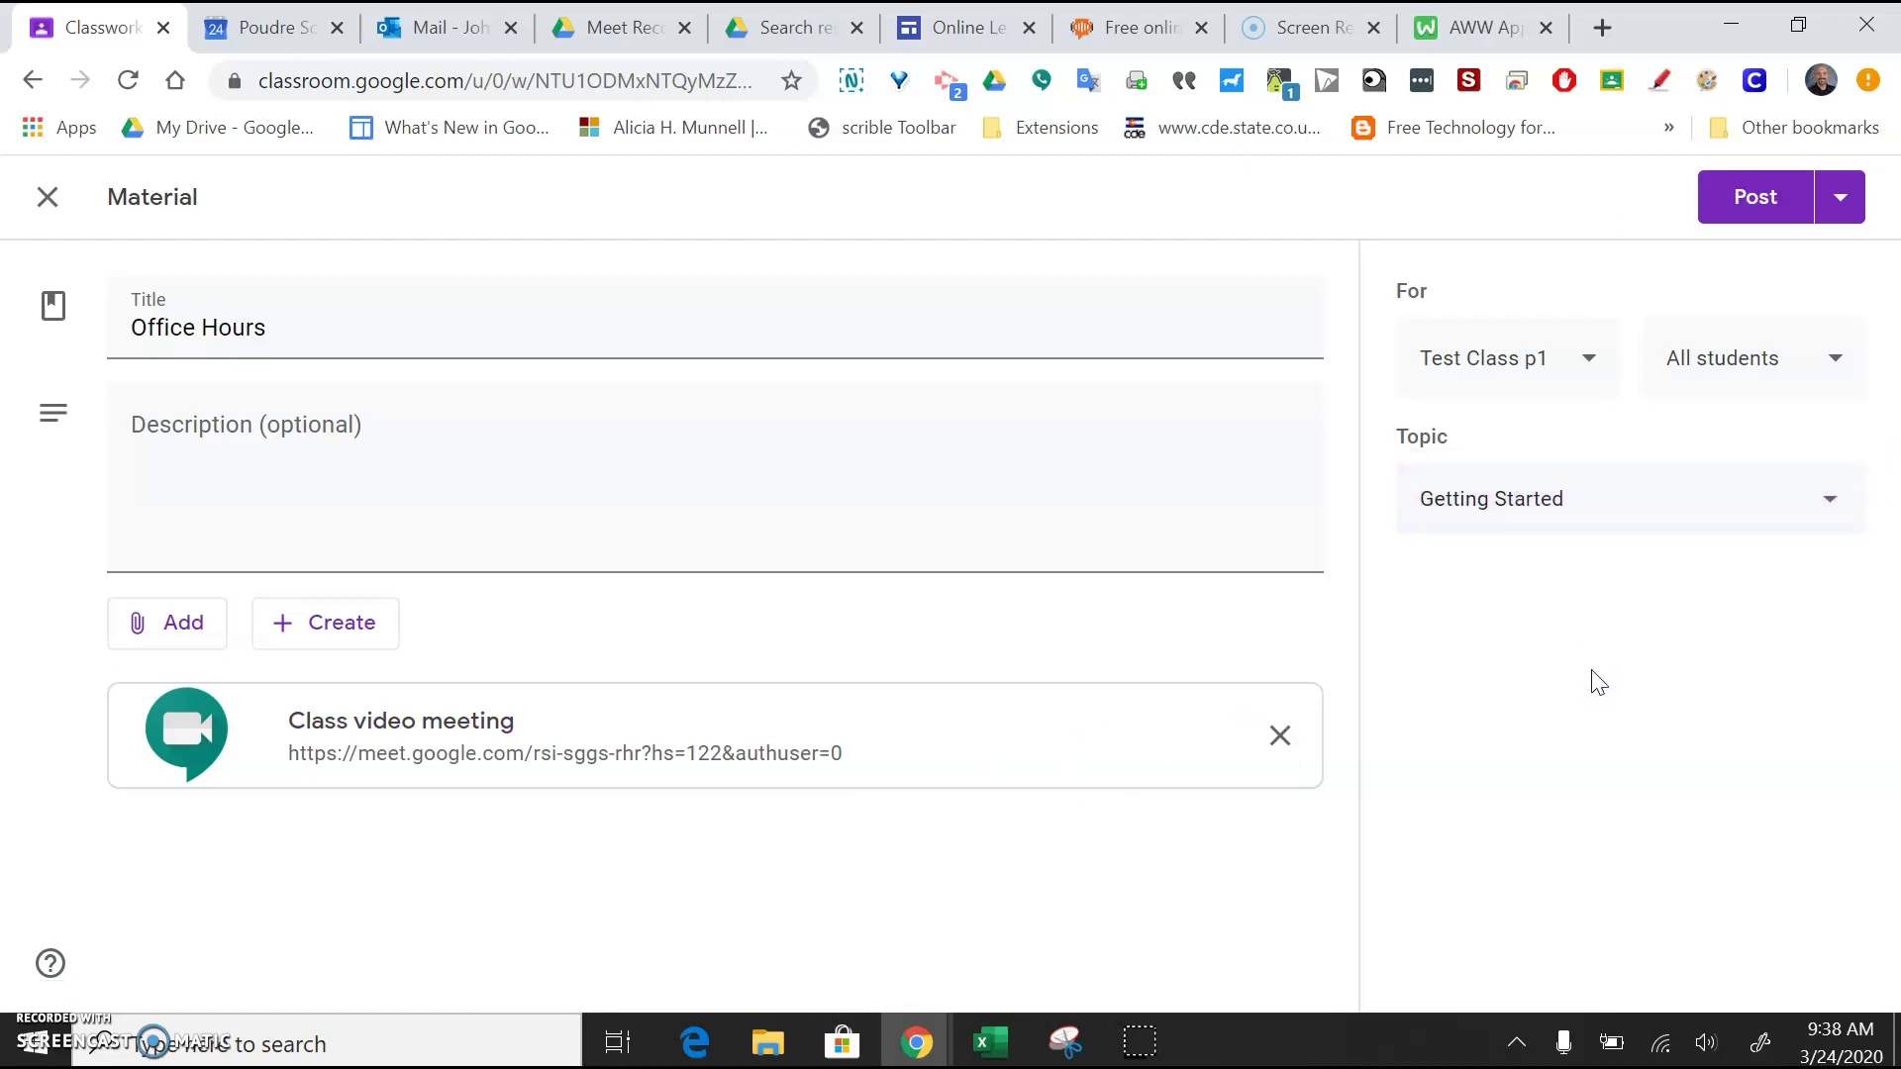
right_click(1837, 507)
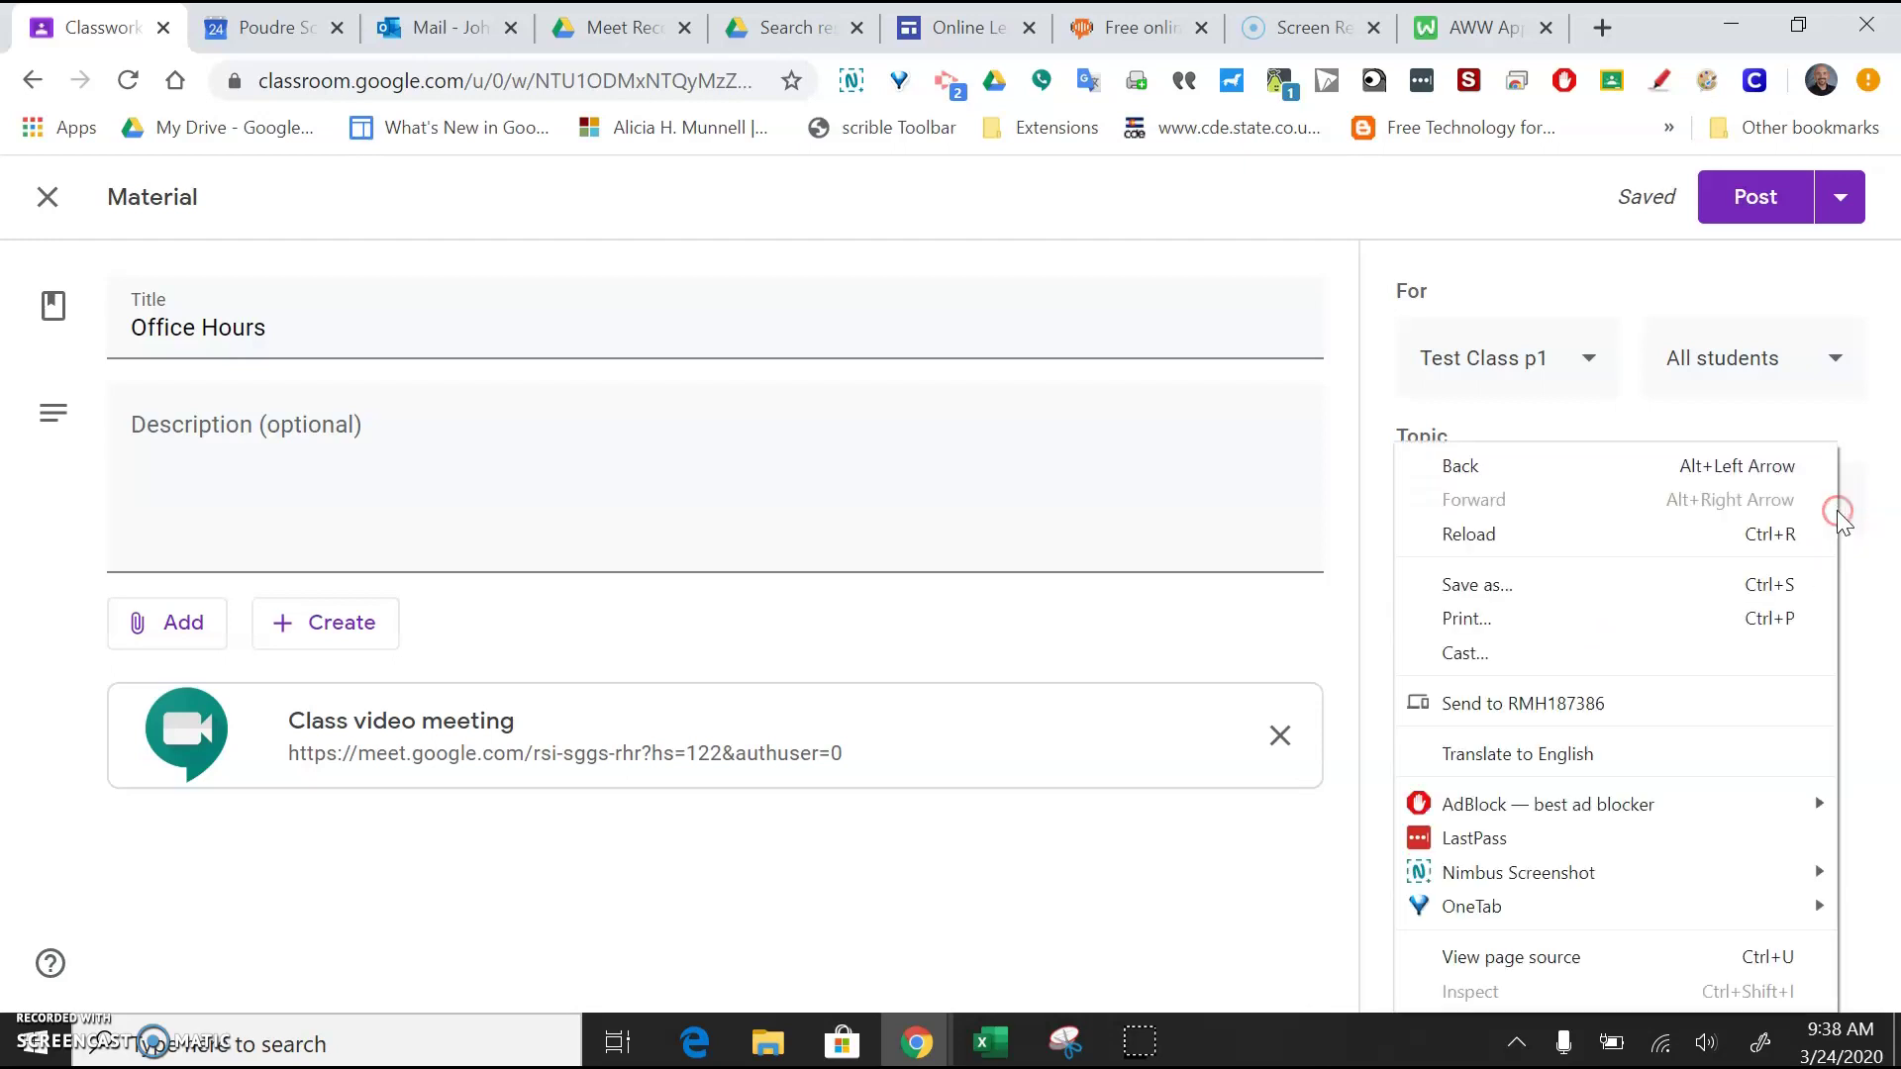
left_click(1292, 663)
left_click(1728, 498)
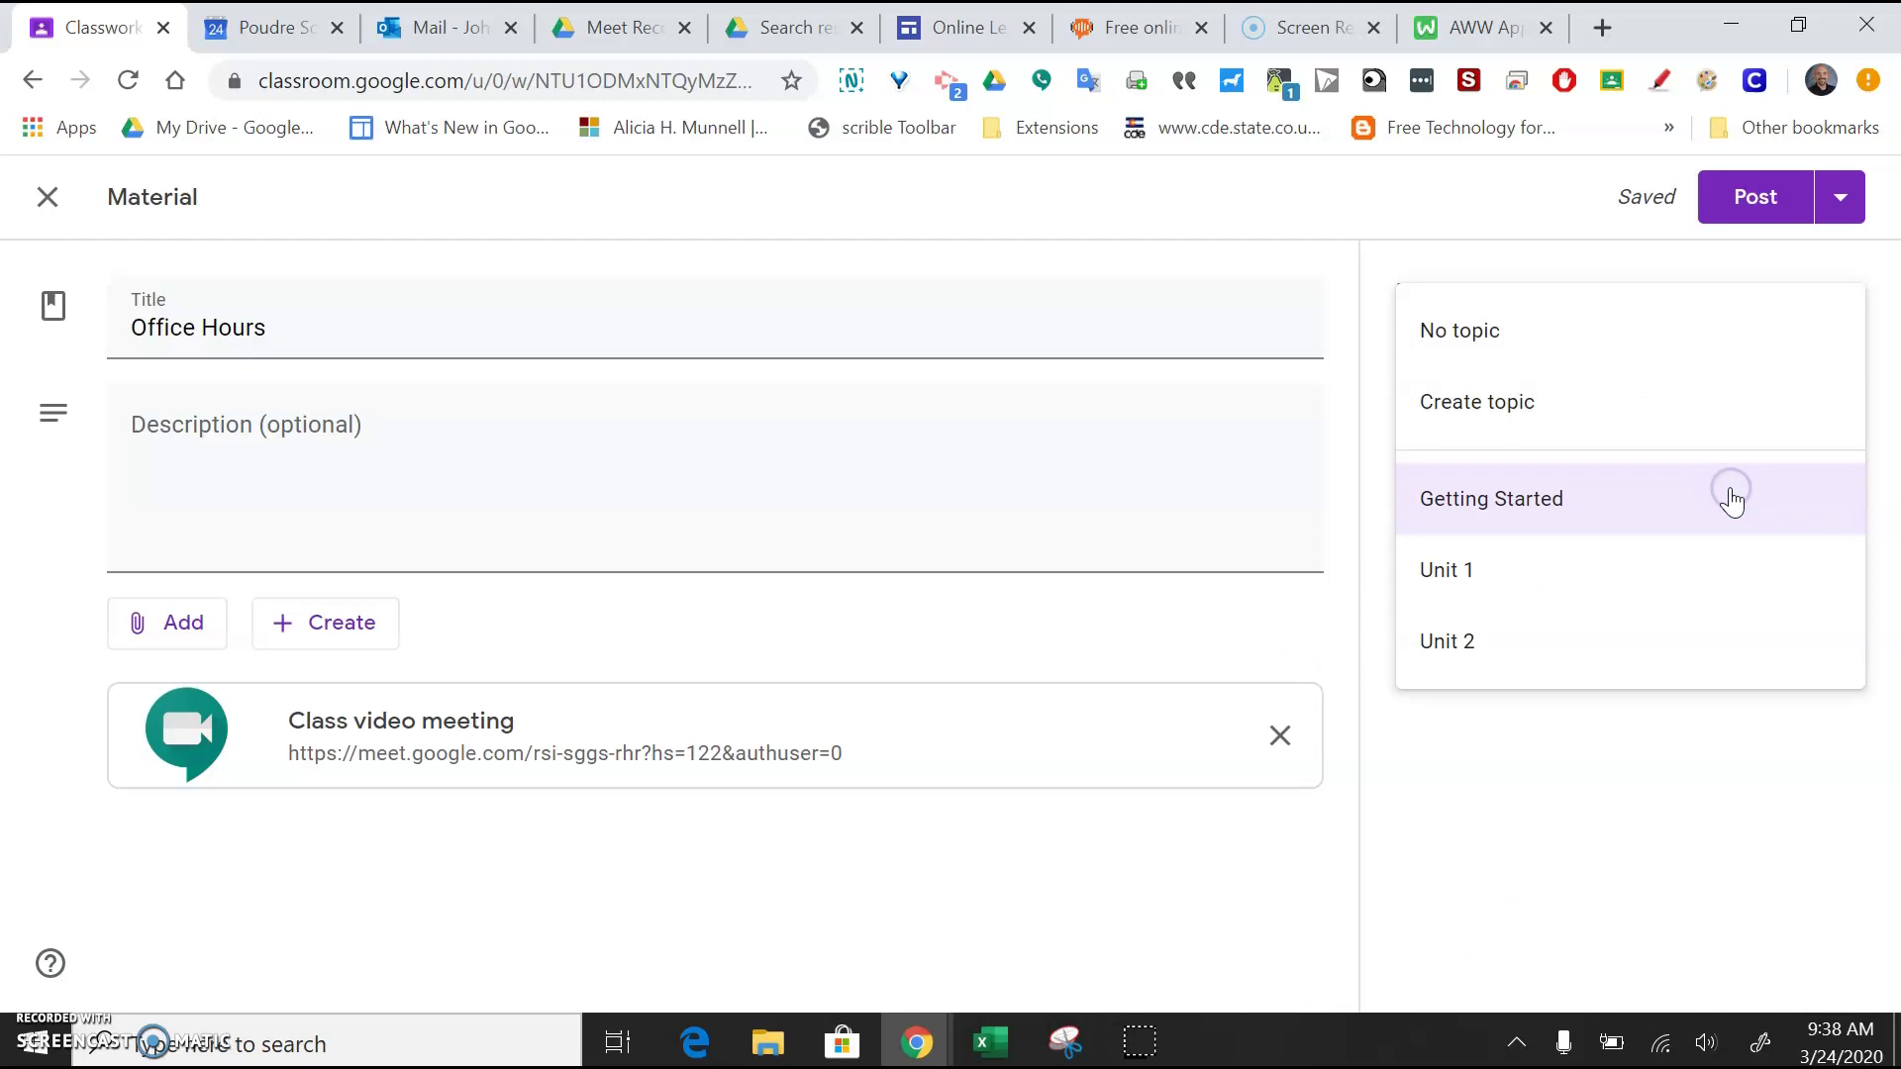
left_click(1495, 812)
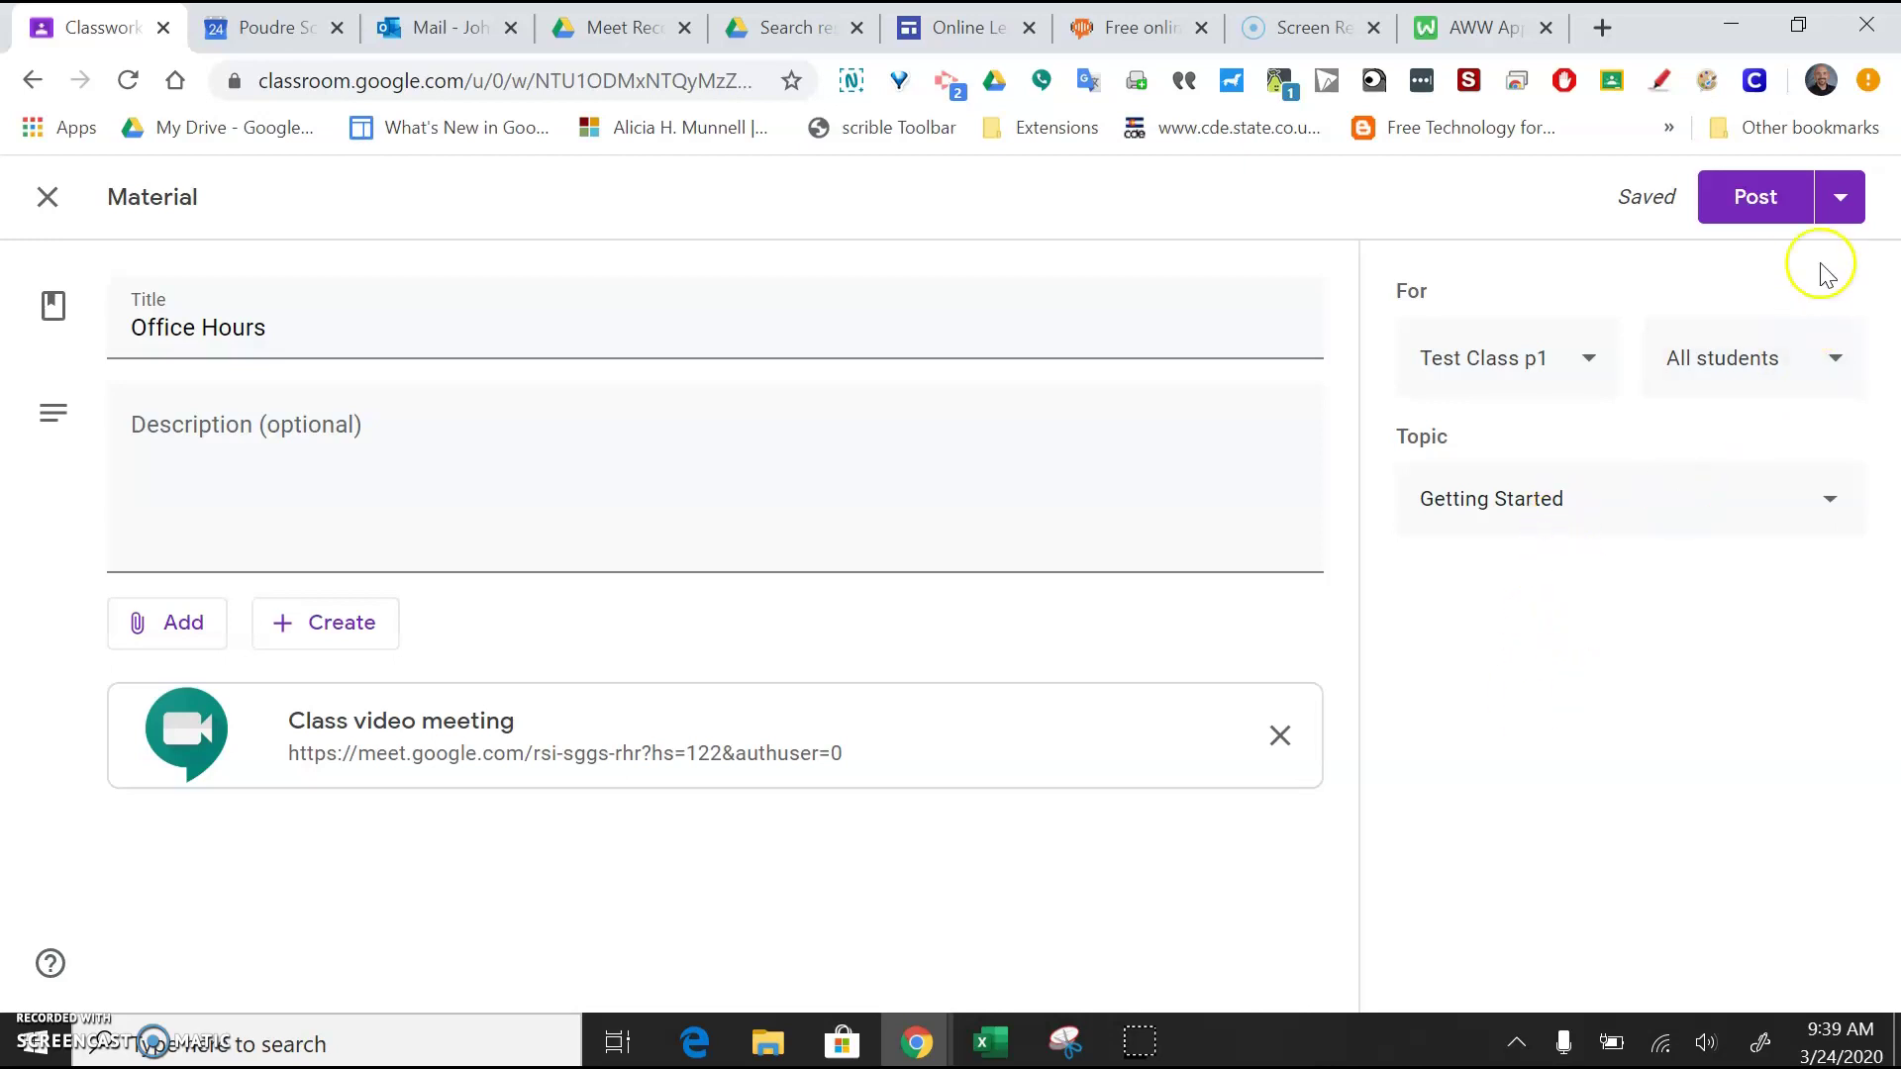
left_click(1776, 203)
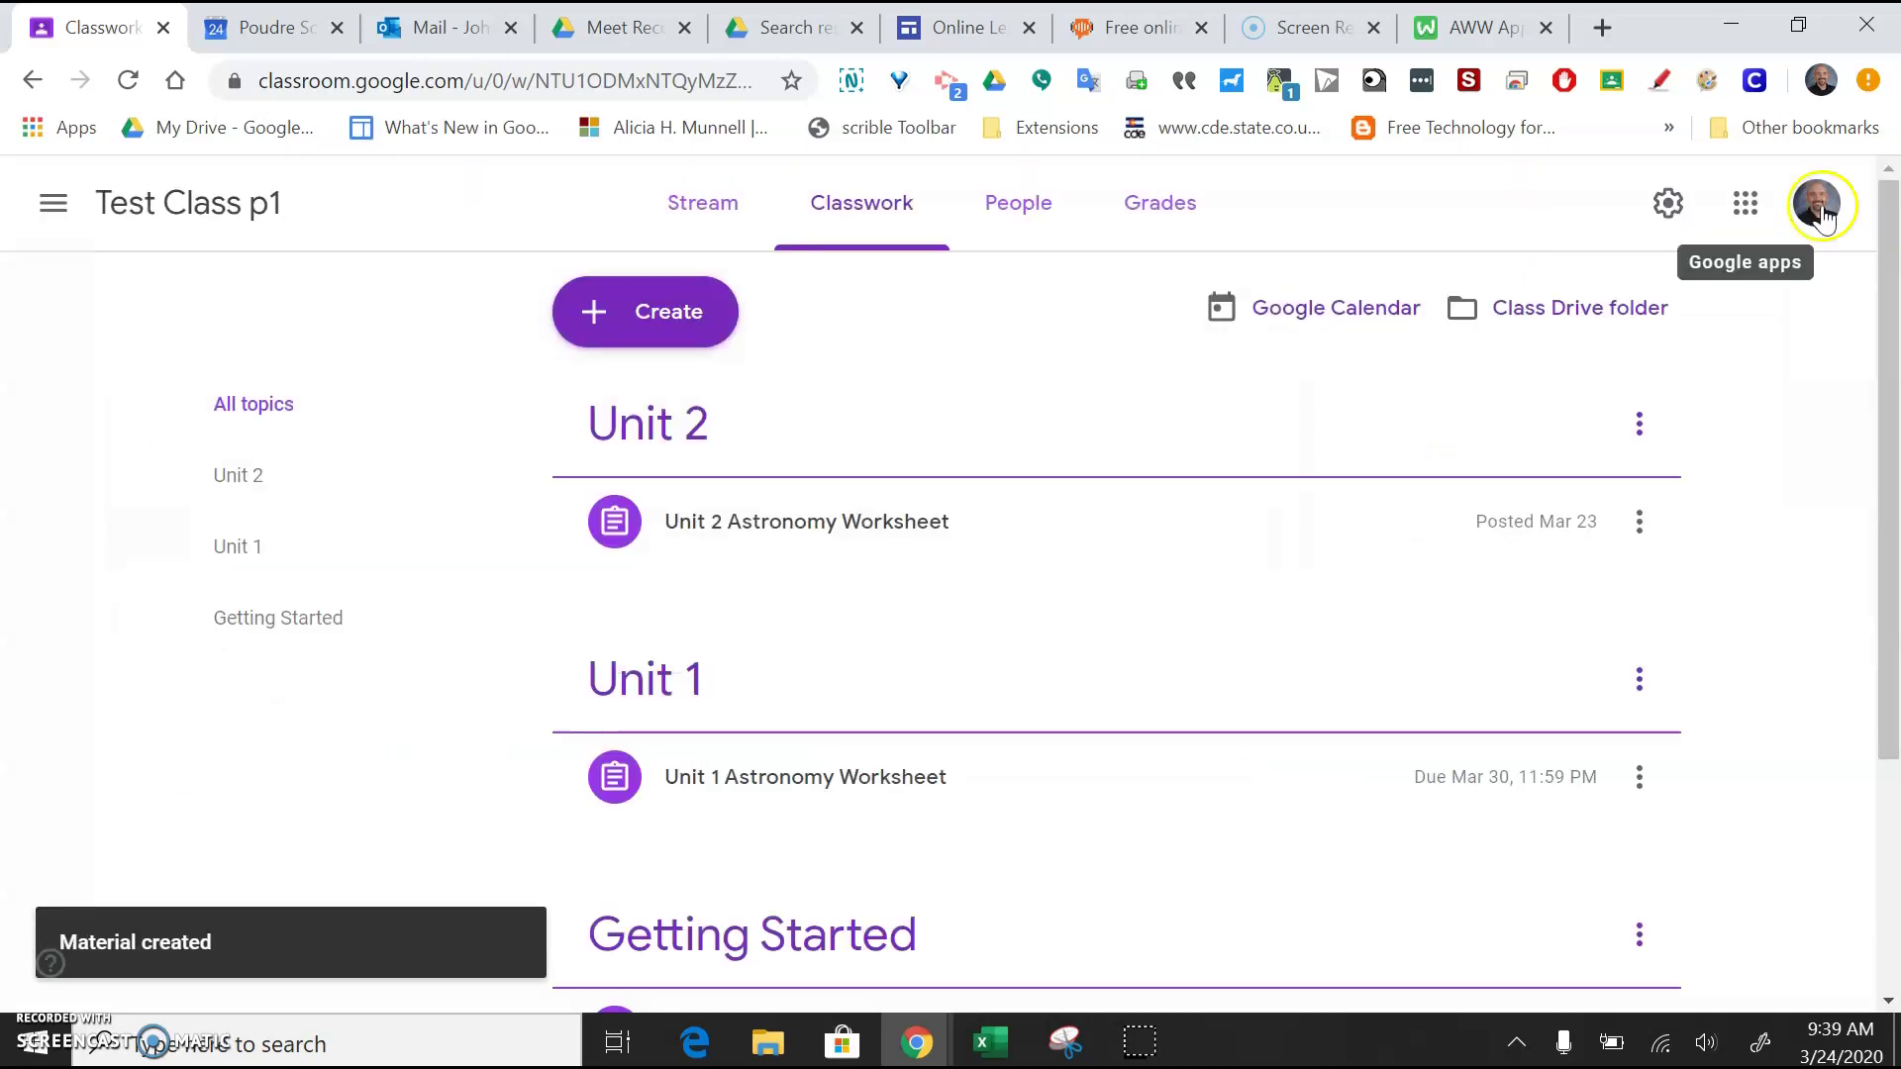
Step: Expand the Office Hours post under Getting Started and open its Class video meeting link
left_click_drag(1890, 252, 1894, 461)
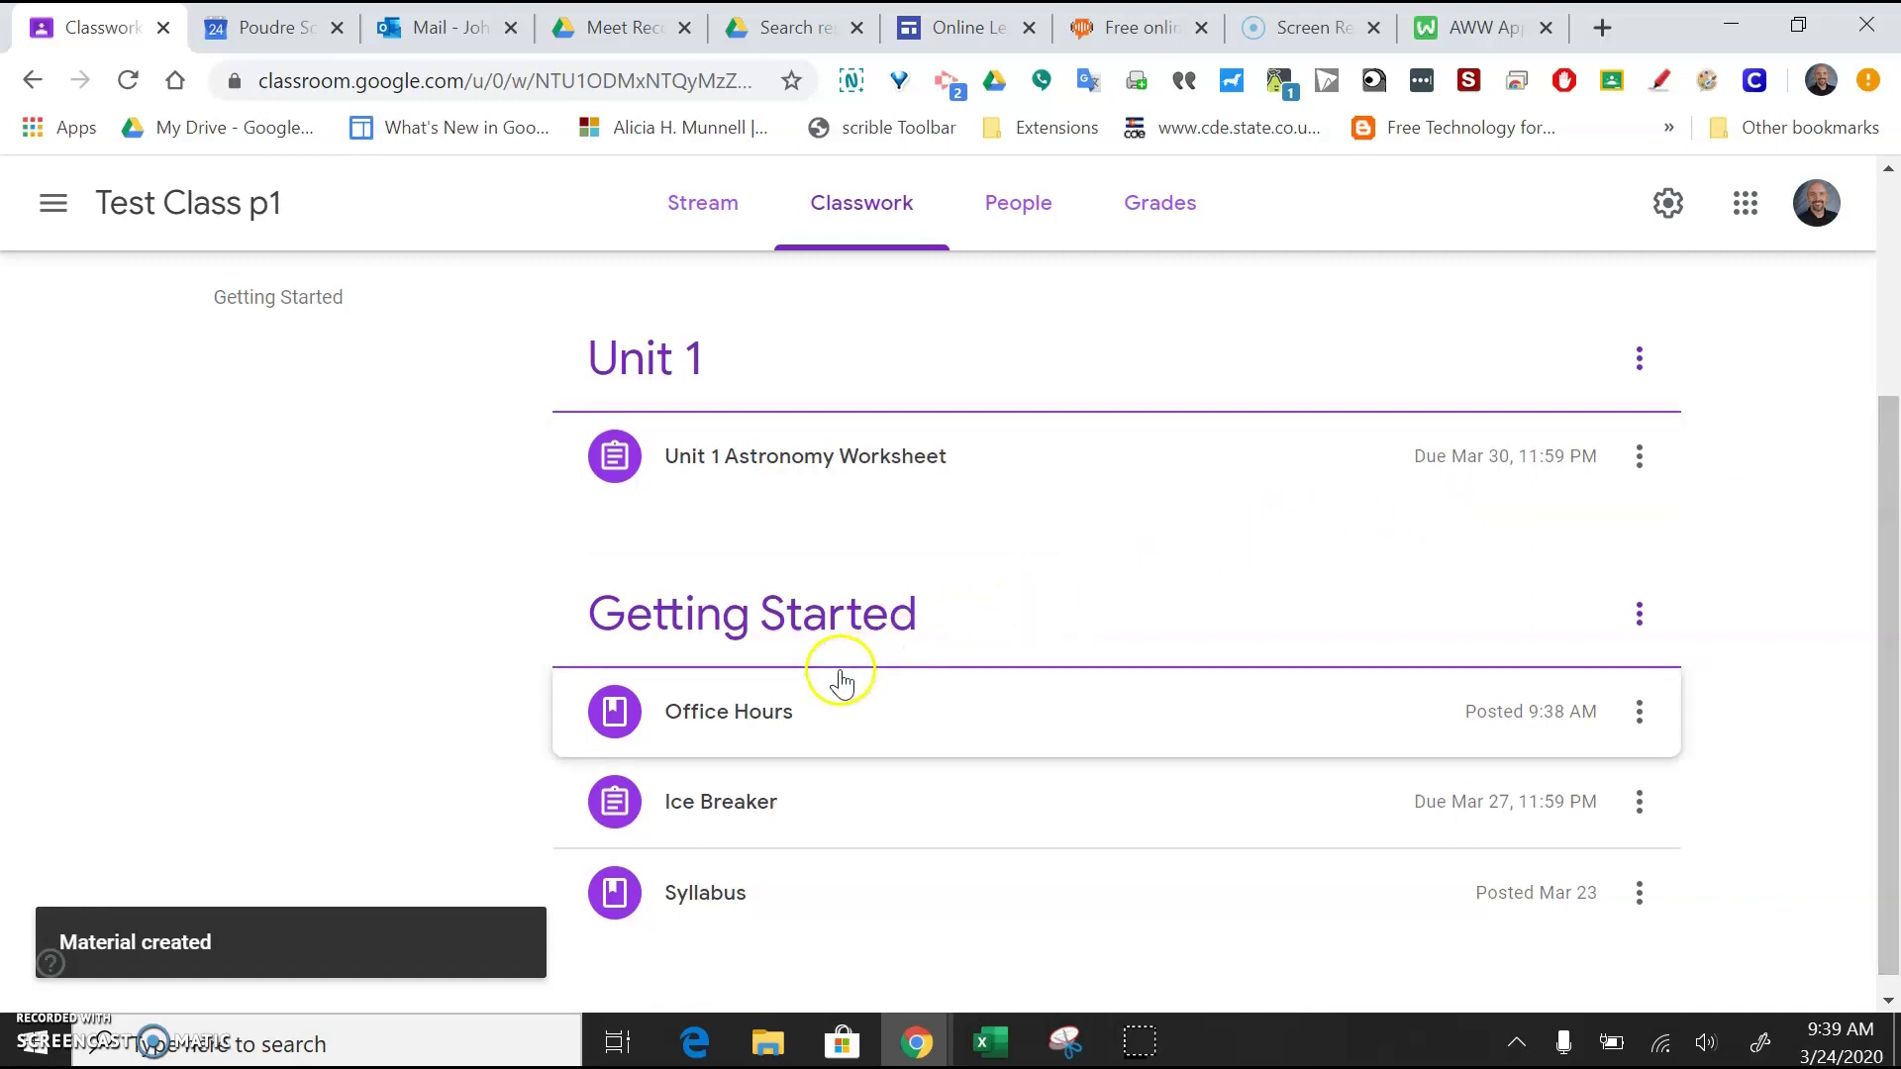
left_click(777, 715)
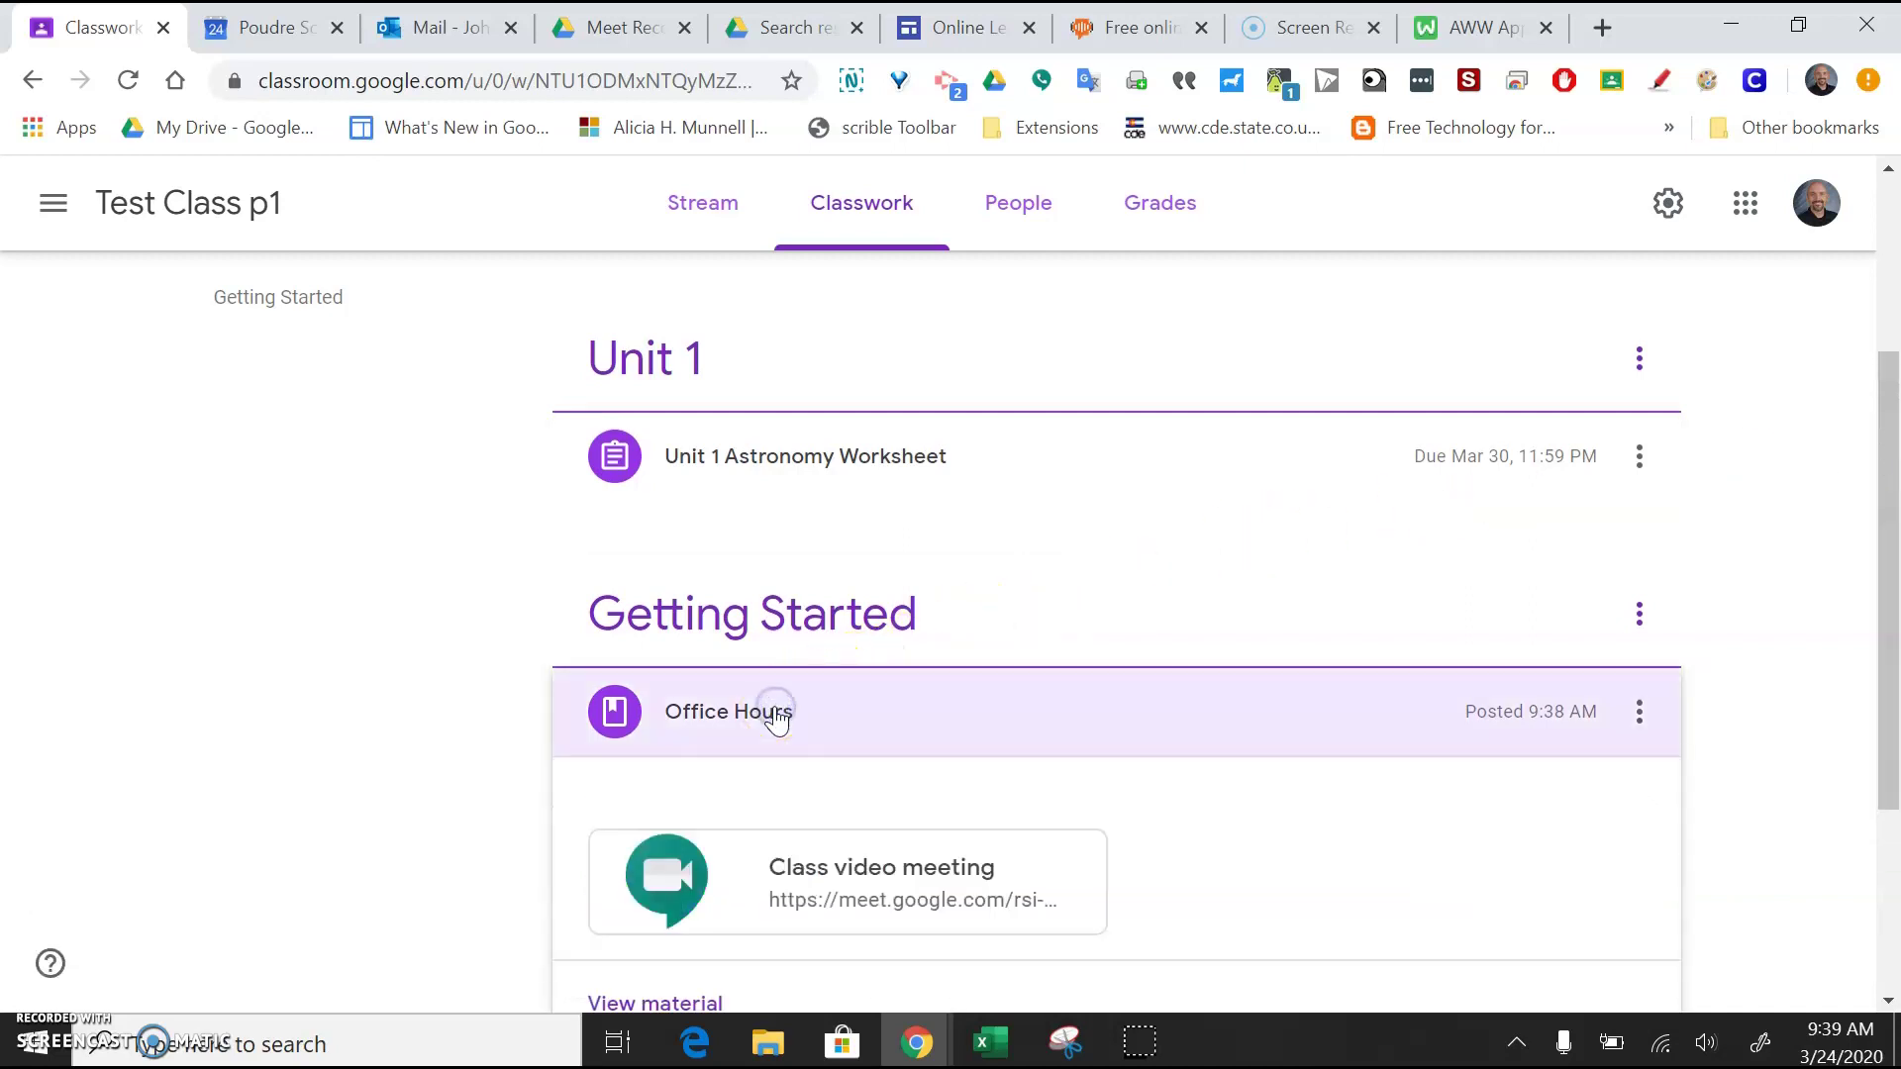
left_click_drag(1891, 386, 1891, 485)
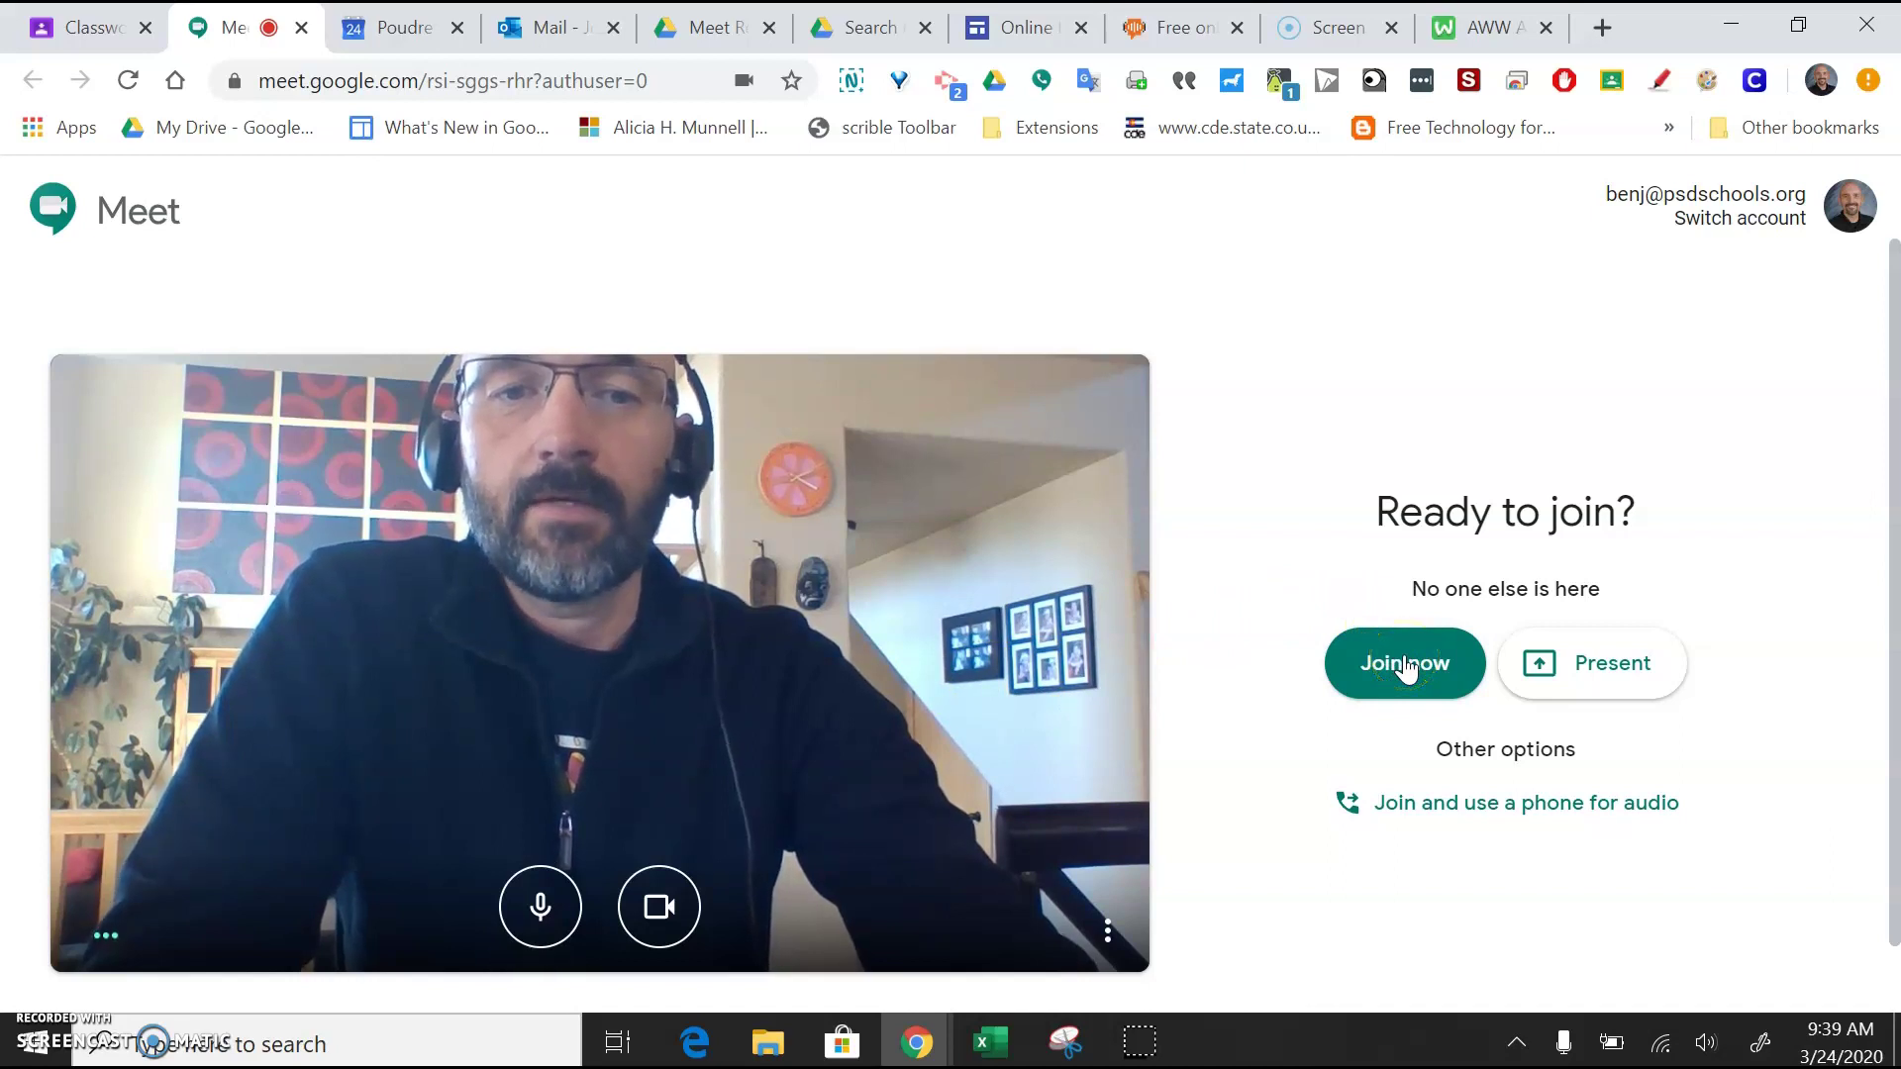
Step: Join the Office Hours Meet call from the Ready to join screen
left_click(1406, 670)
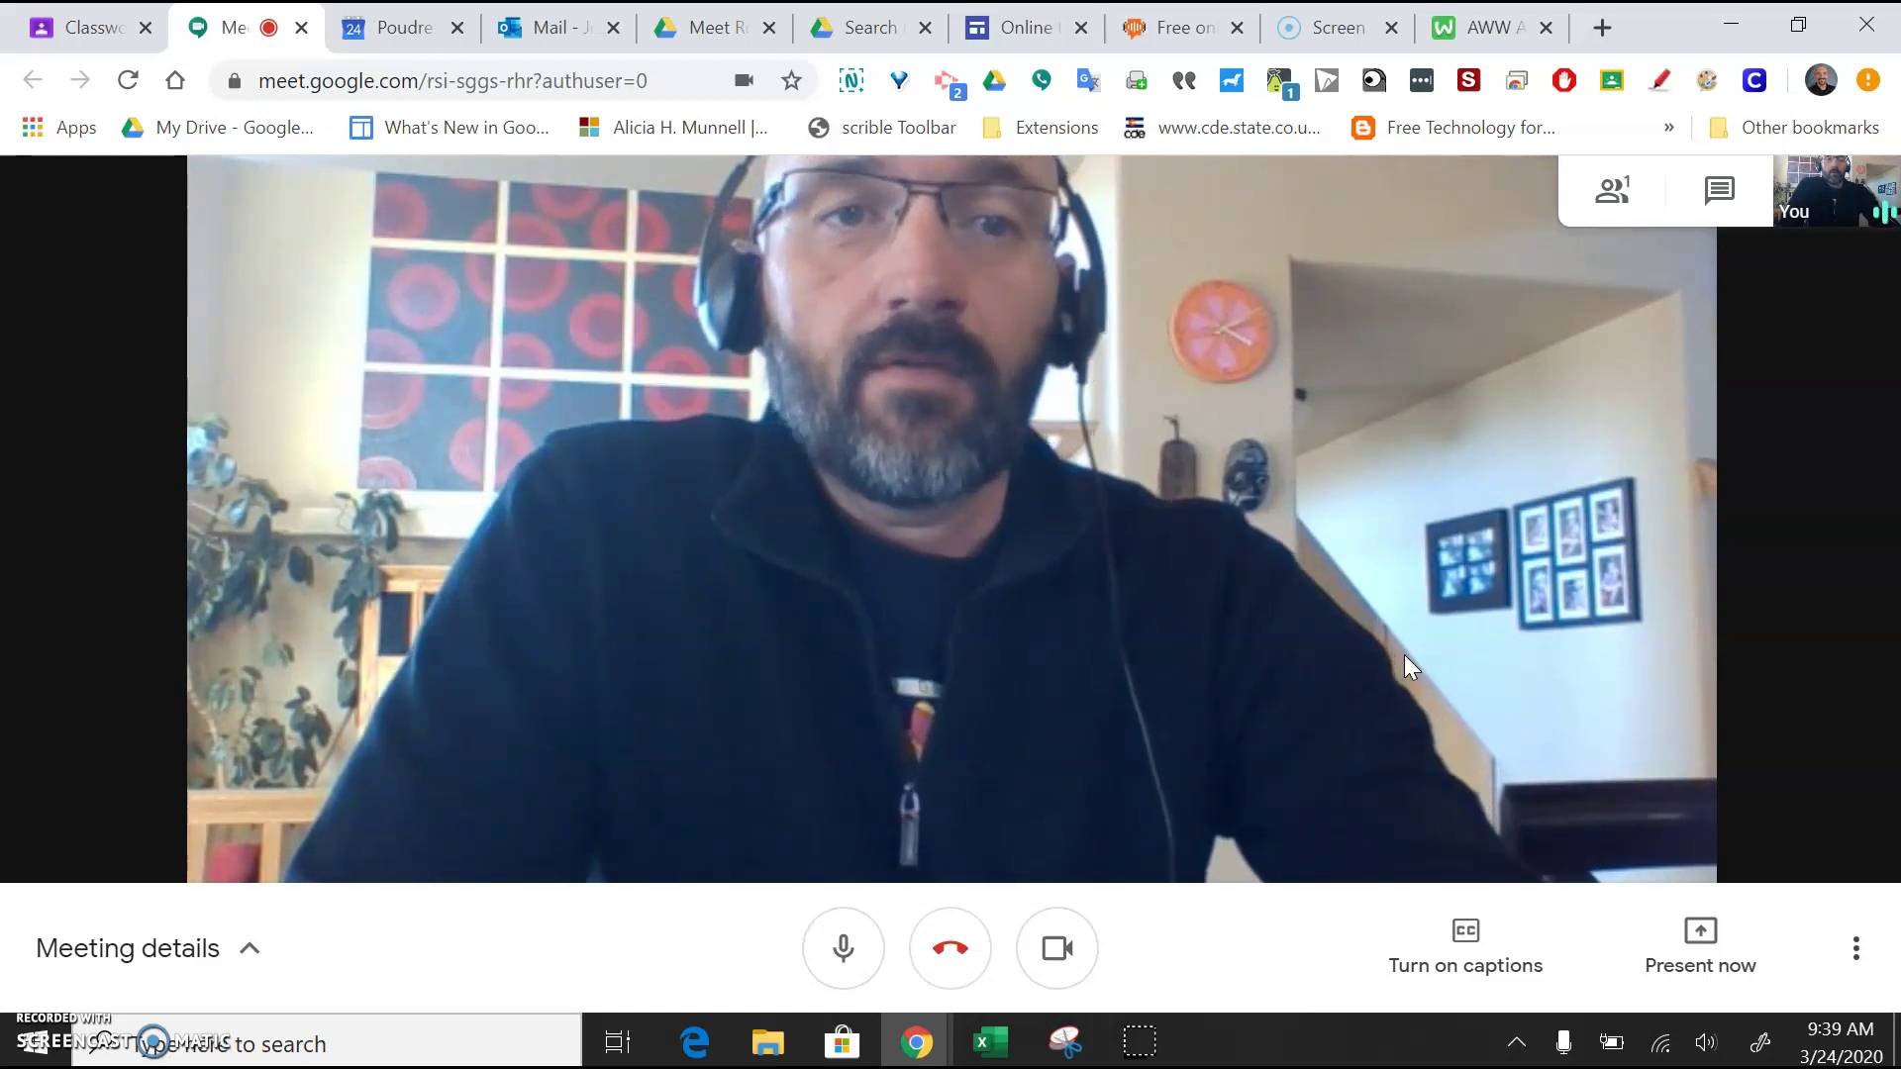
left_click(1855, 188)
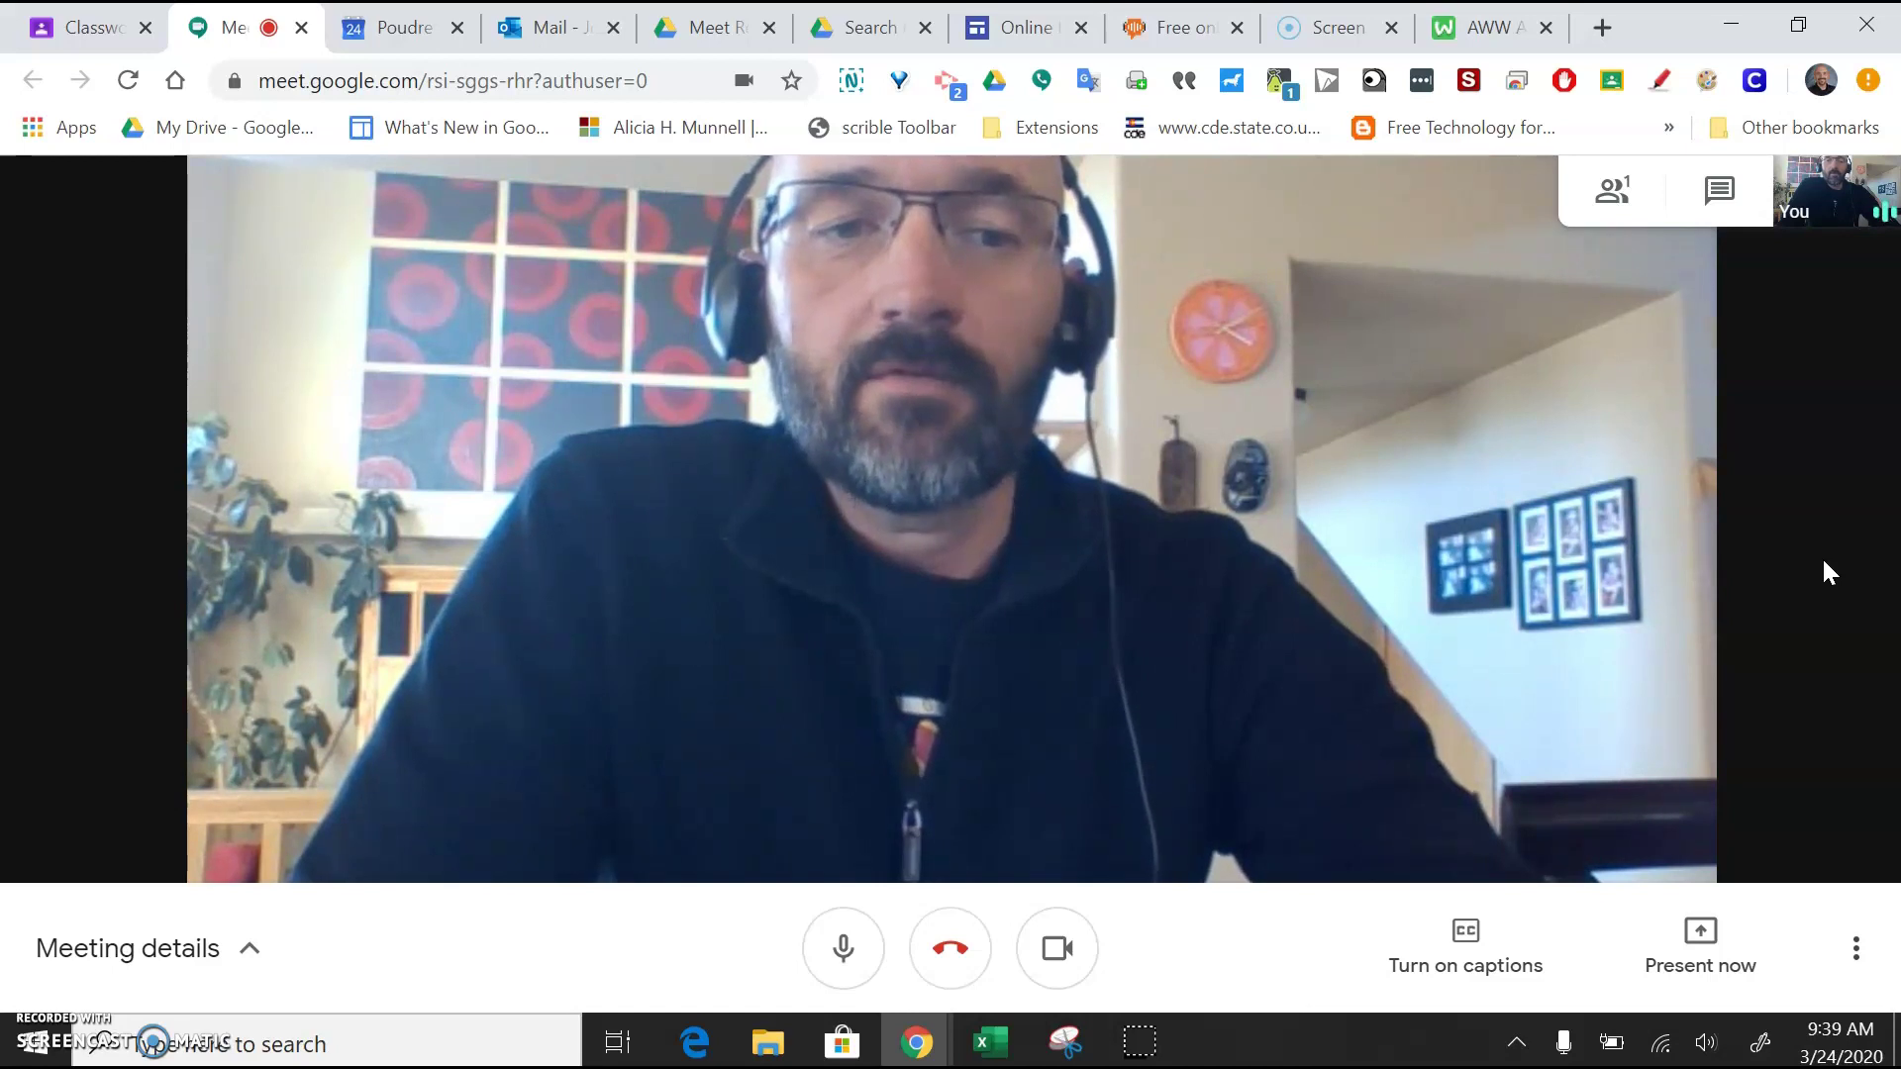
Step: Record the meeting via More options > Record meeting, accepting the consent notice
left_click(1857, 953)
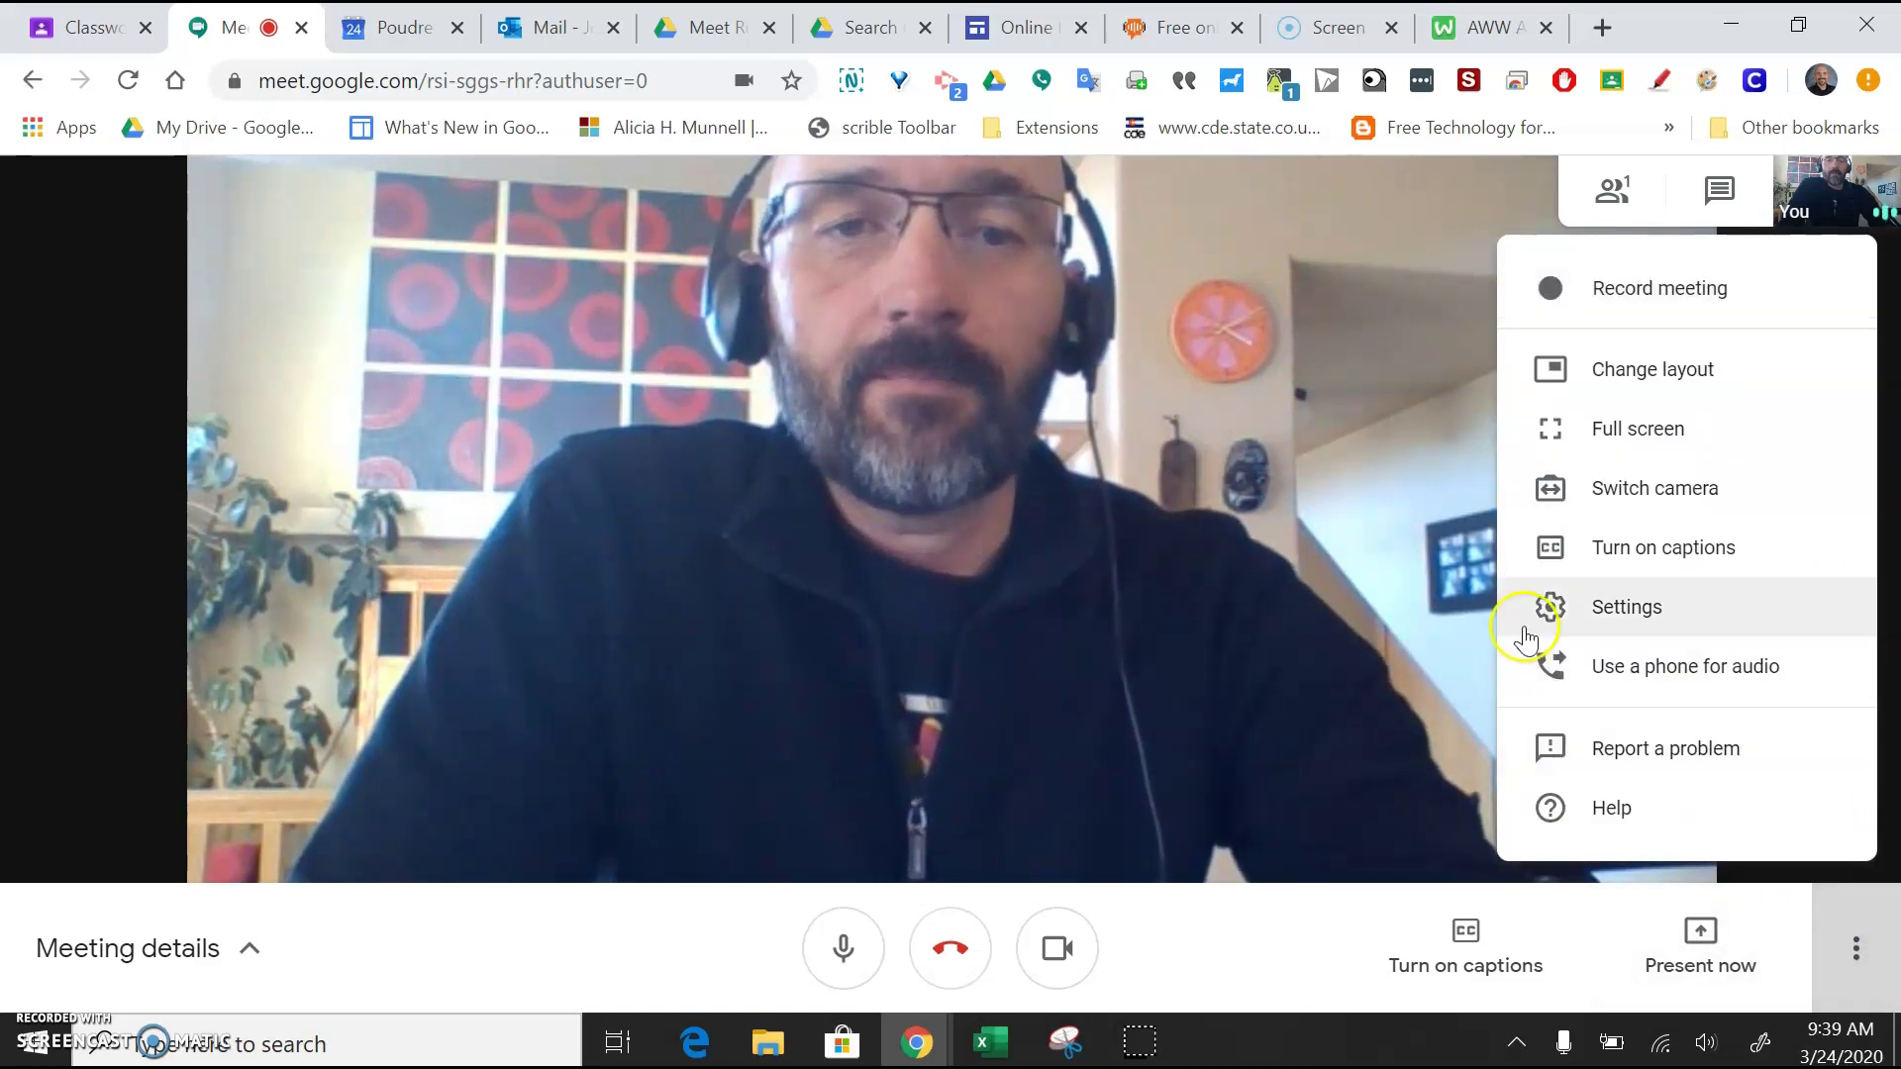
left_click(132, 574)
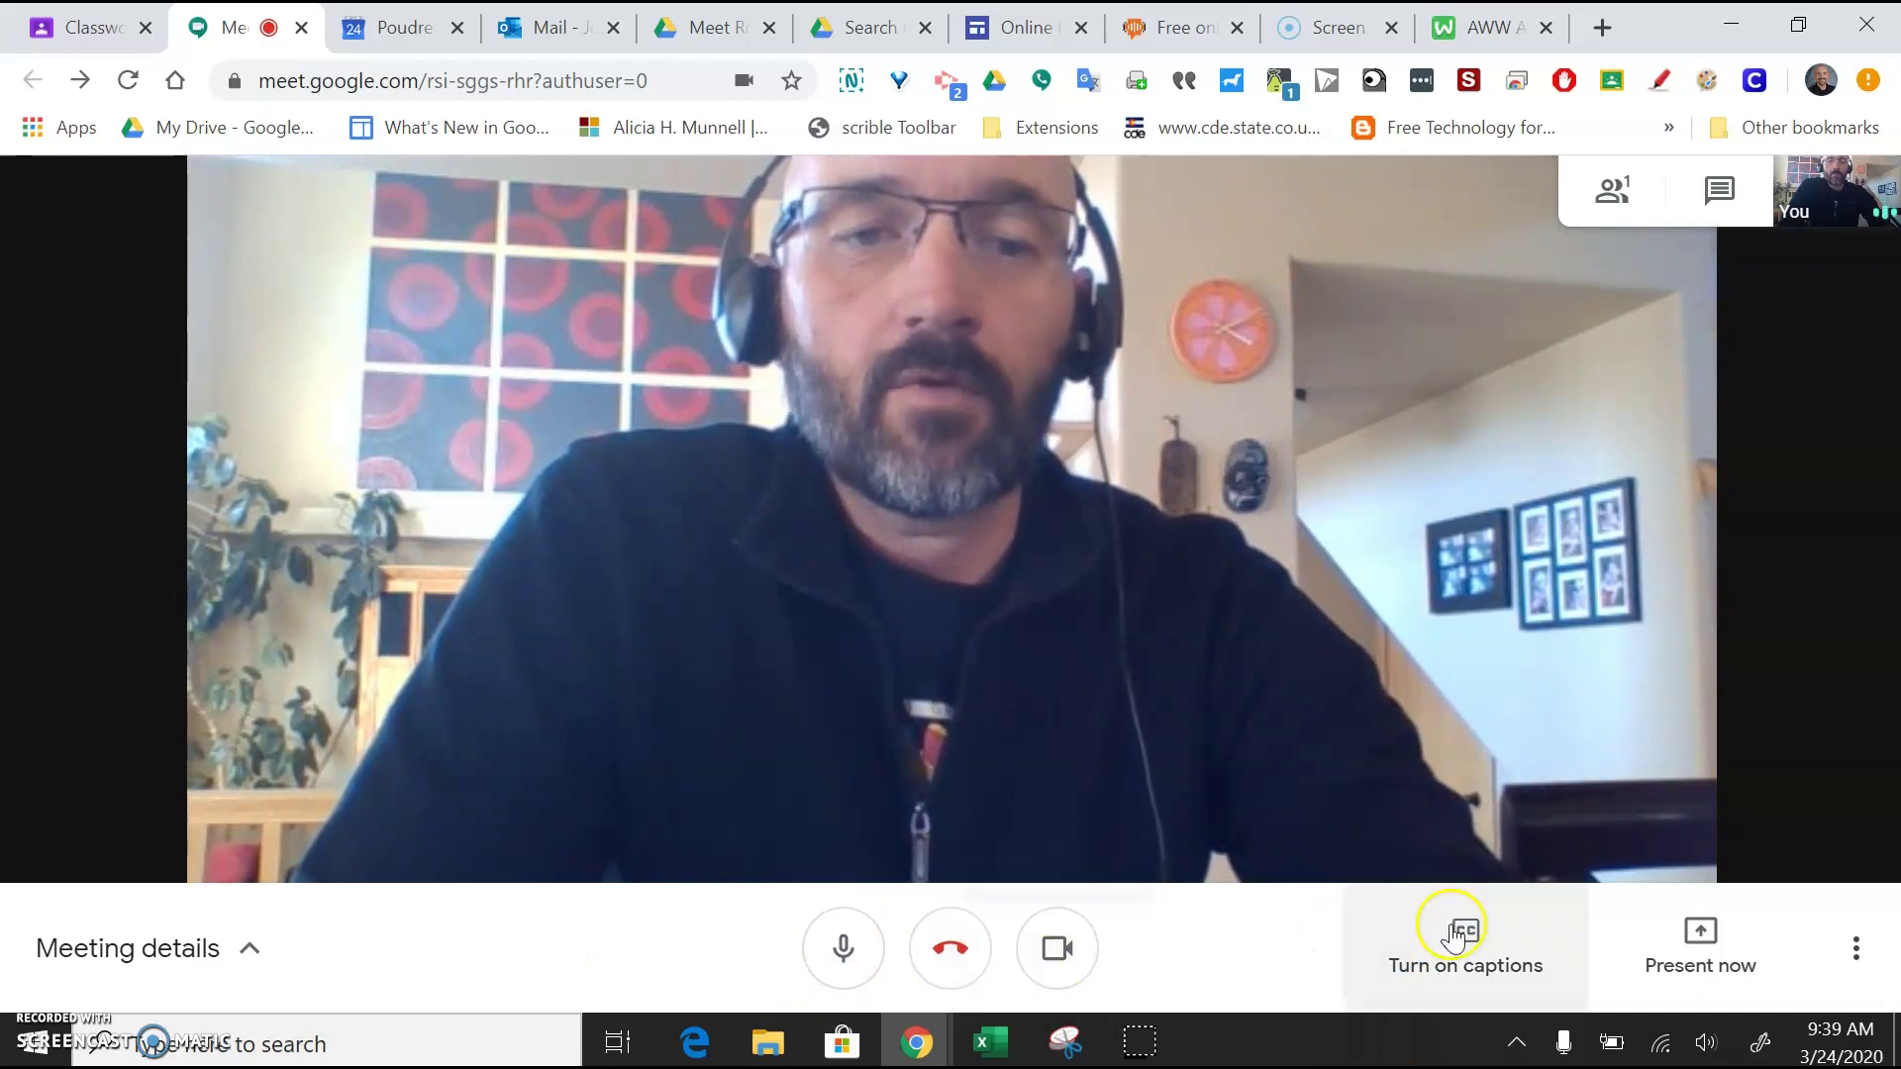
left_click(1864, 963)
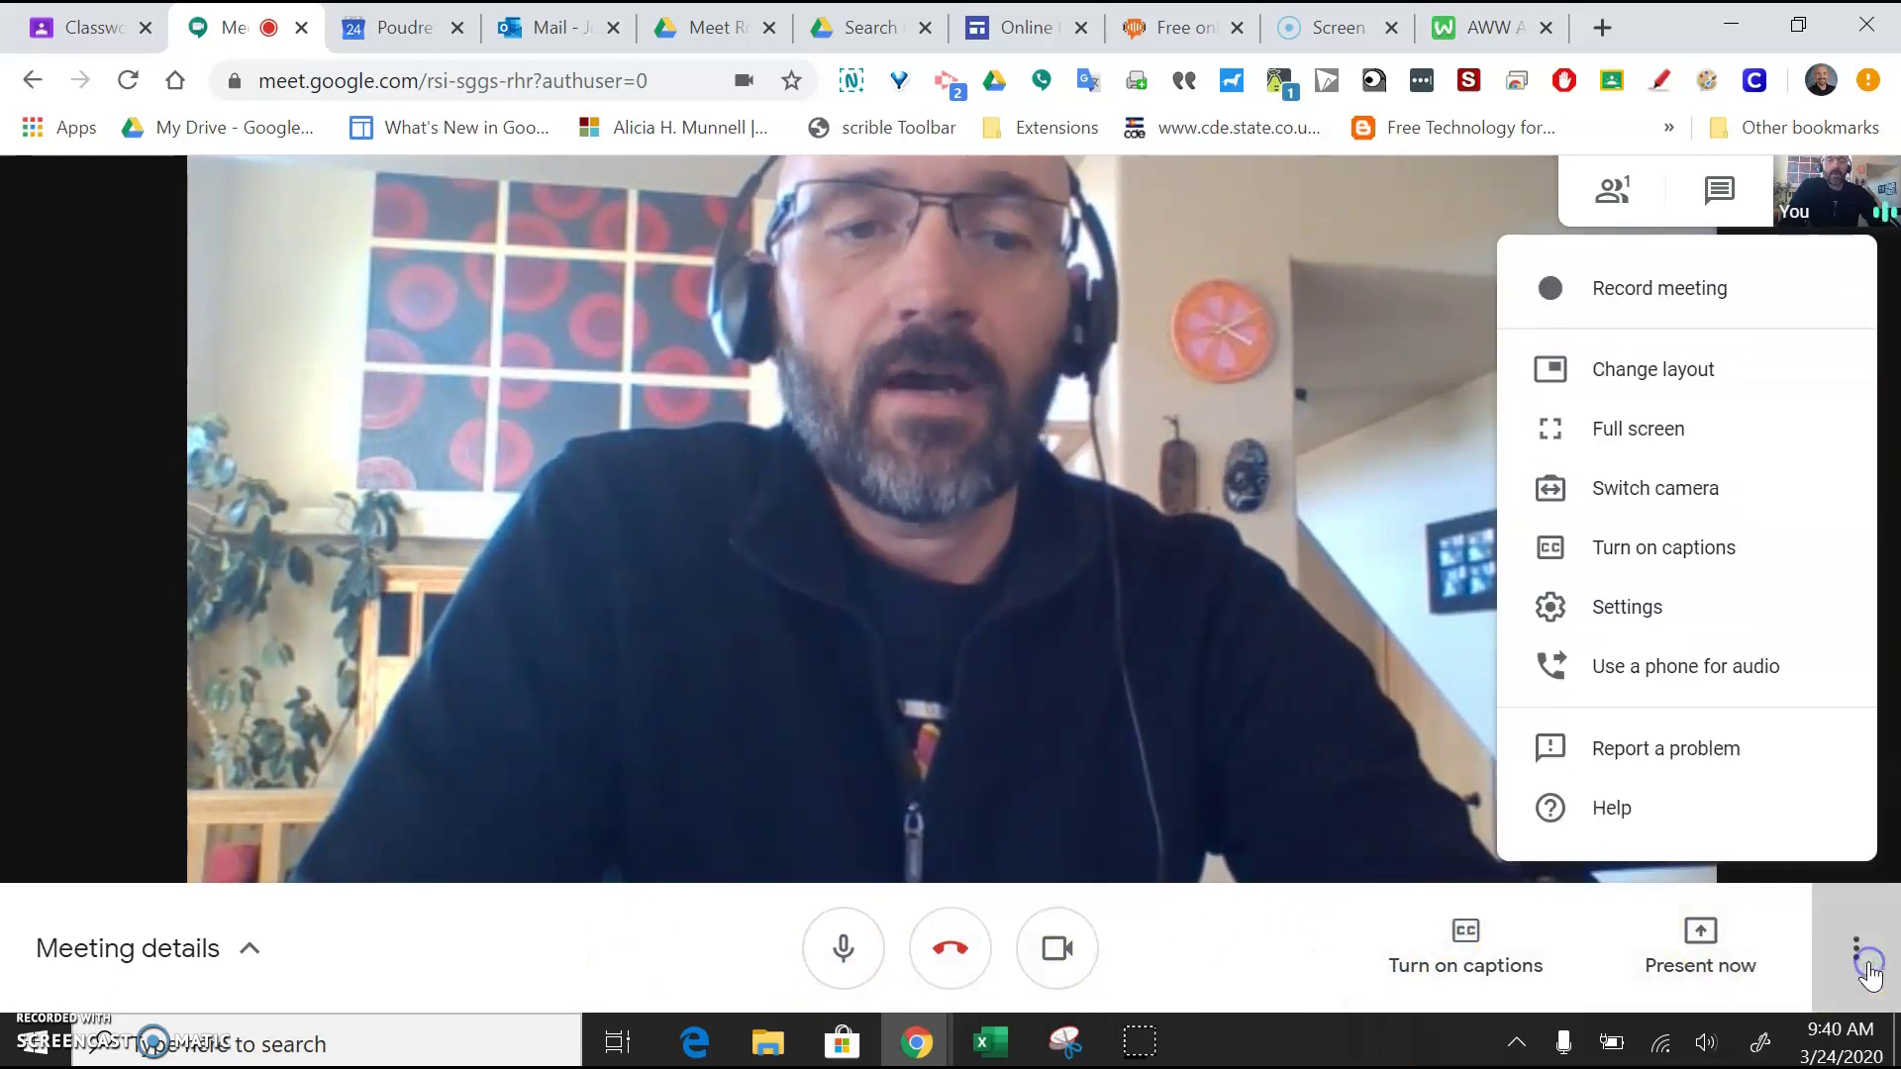
left_click(1715, 297)
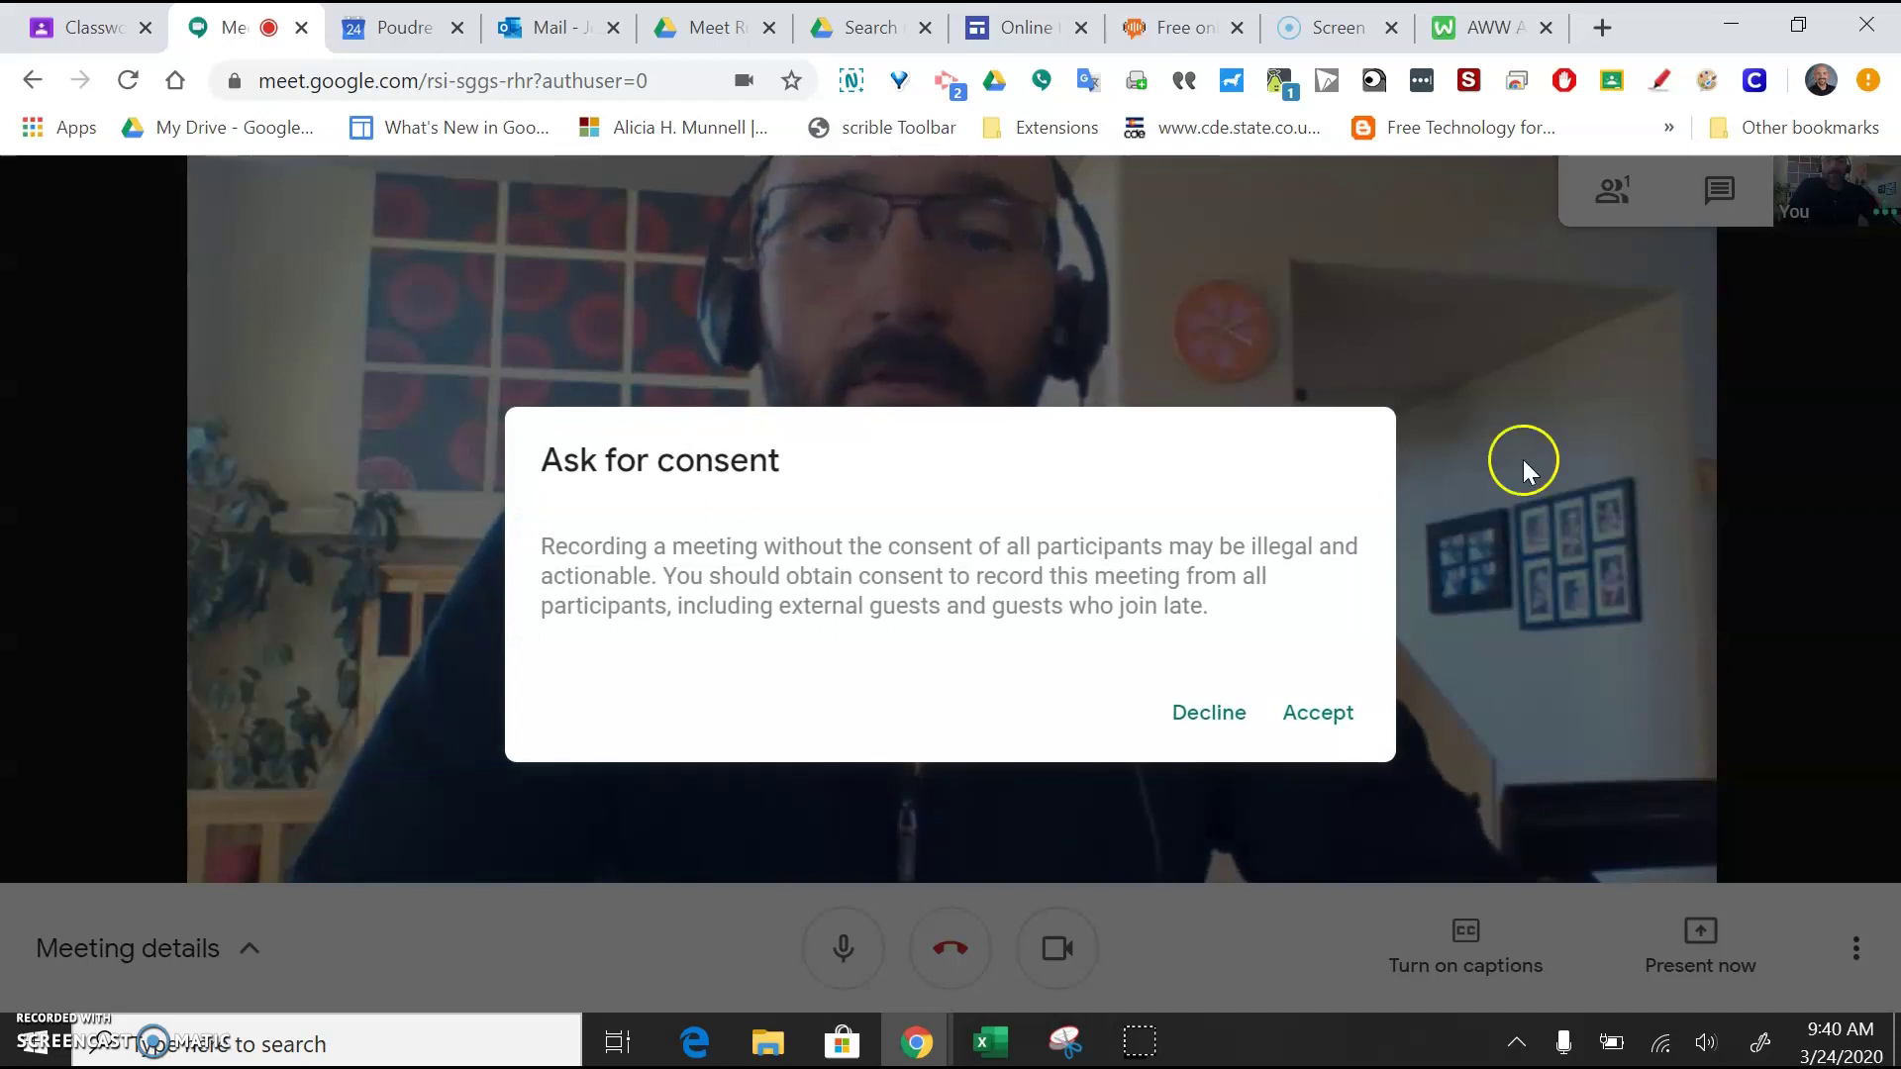
left_click(1325, 709)
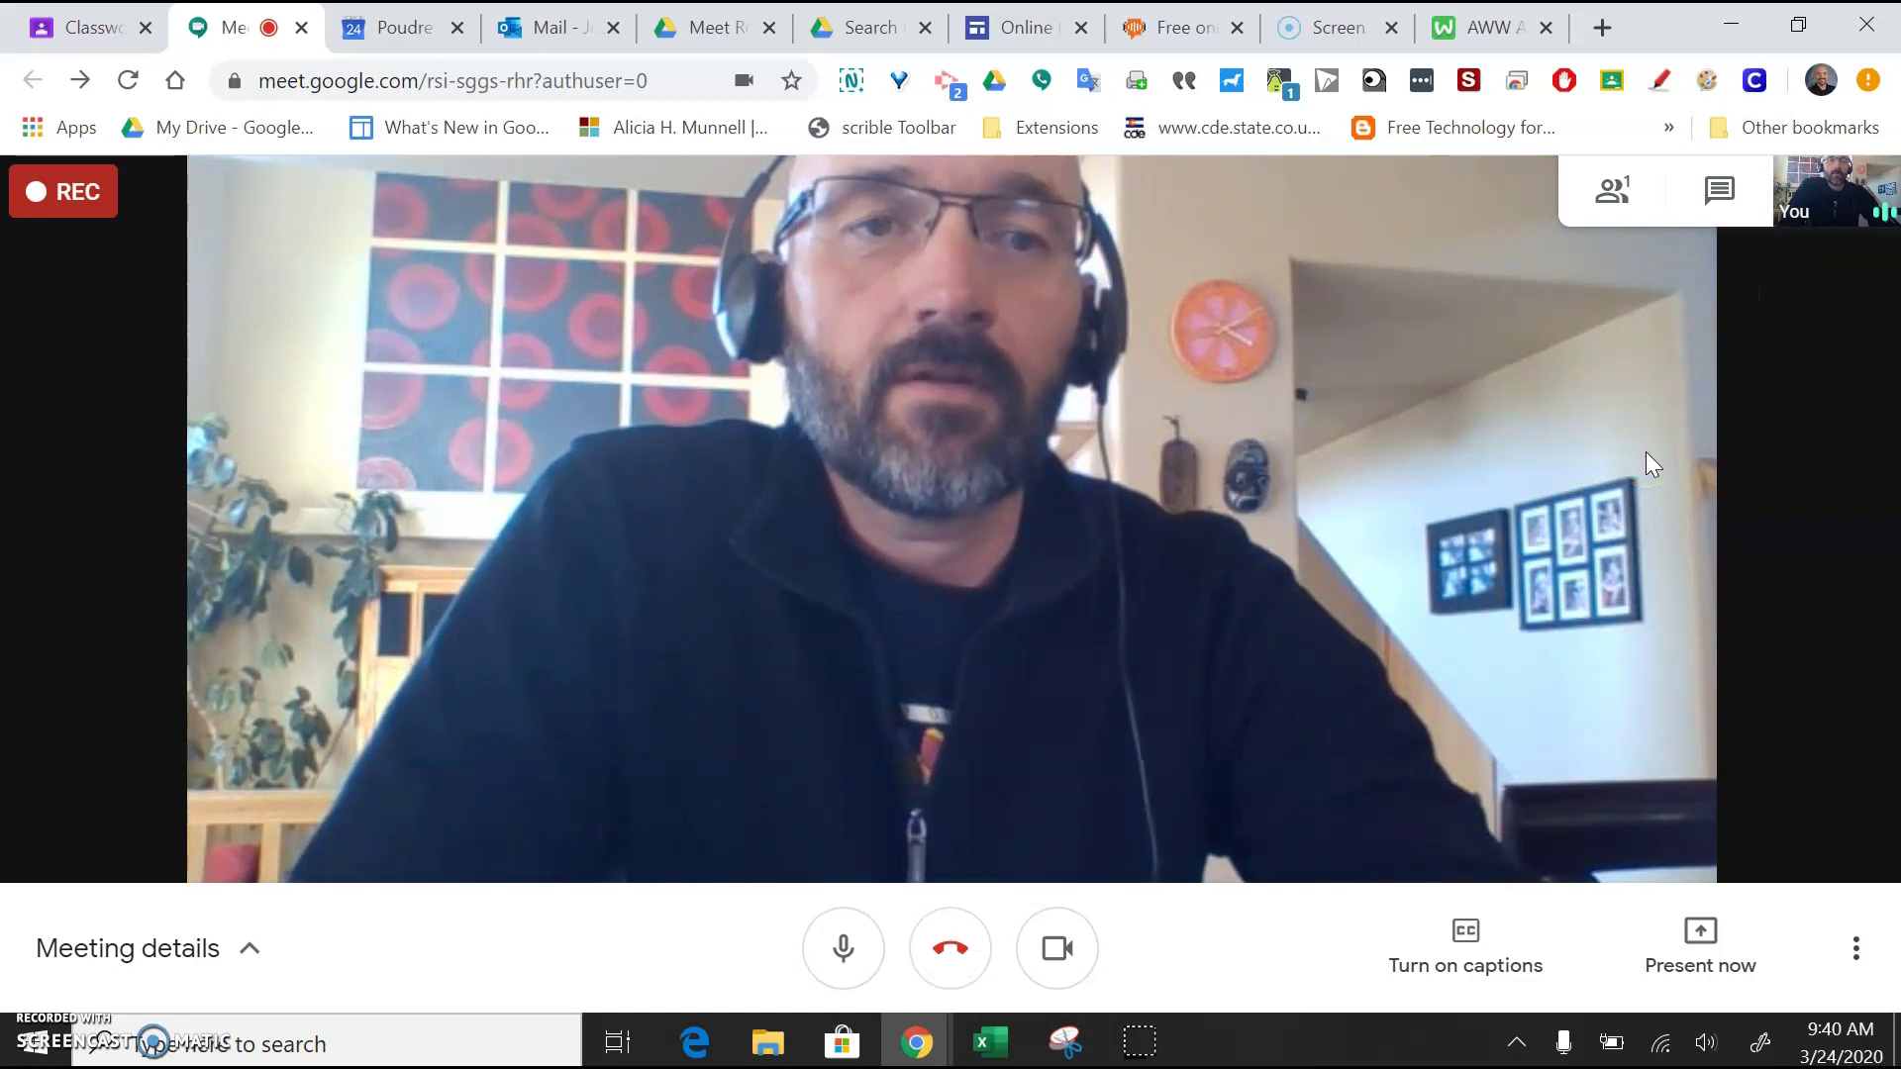
Step: Send 'Ask questions here.' in the meeting chat
left_click(1742, 206)
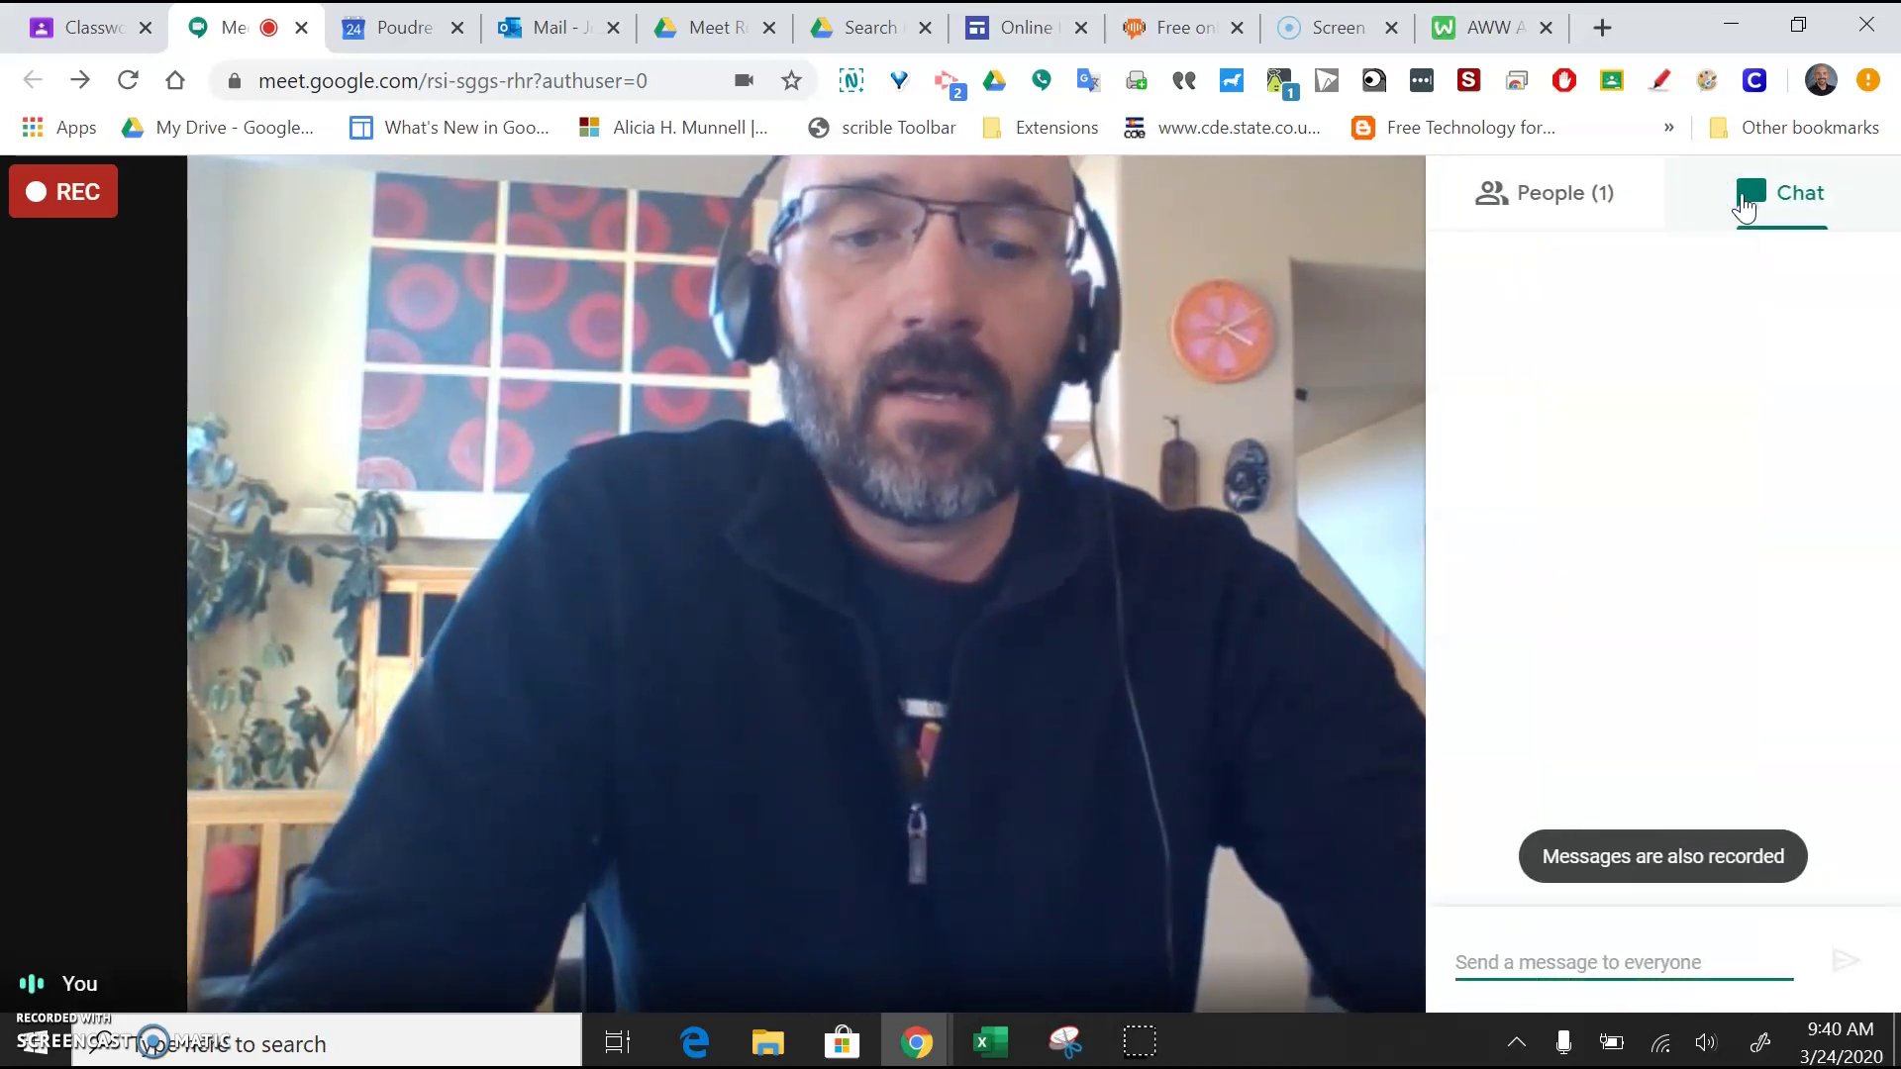
type("Ask")
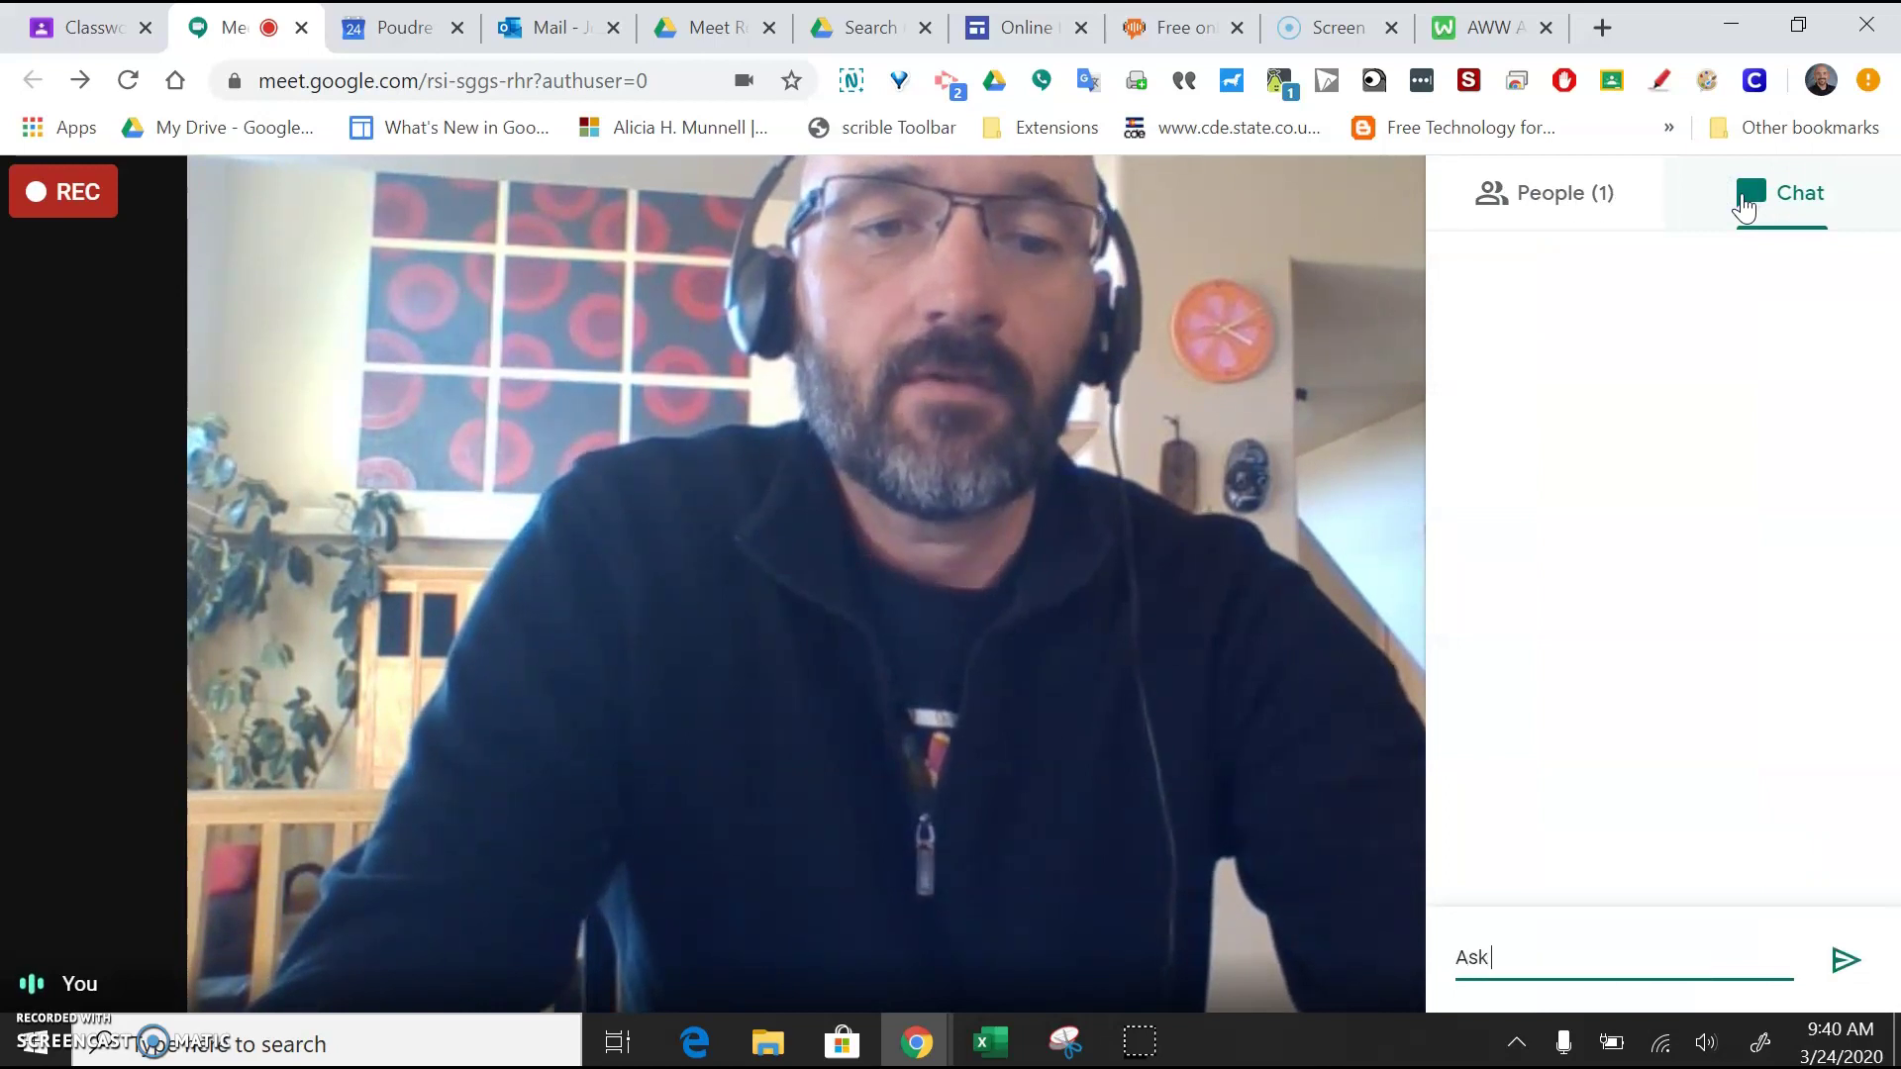
type(" questions he")
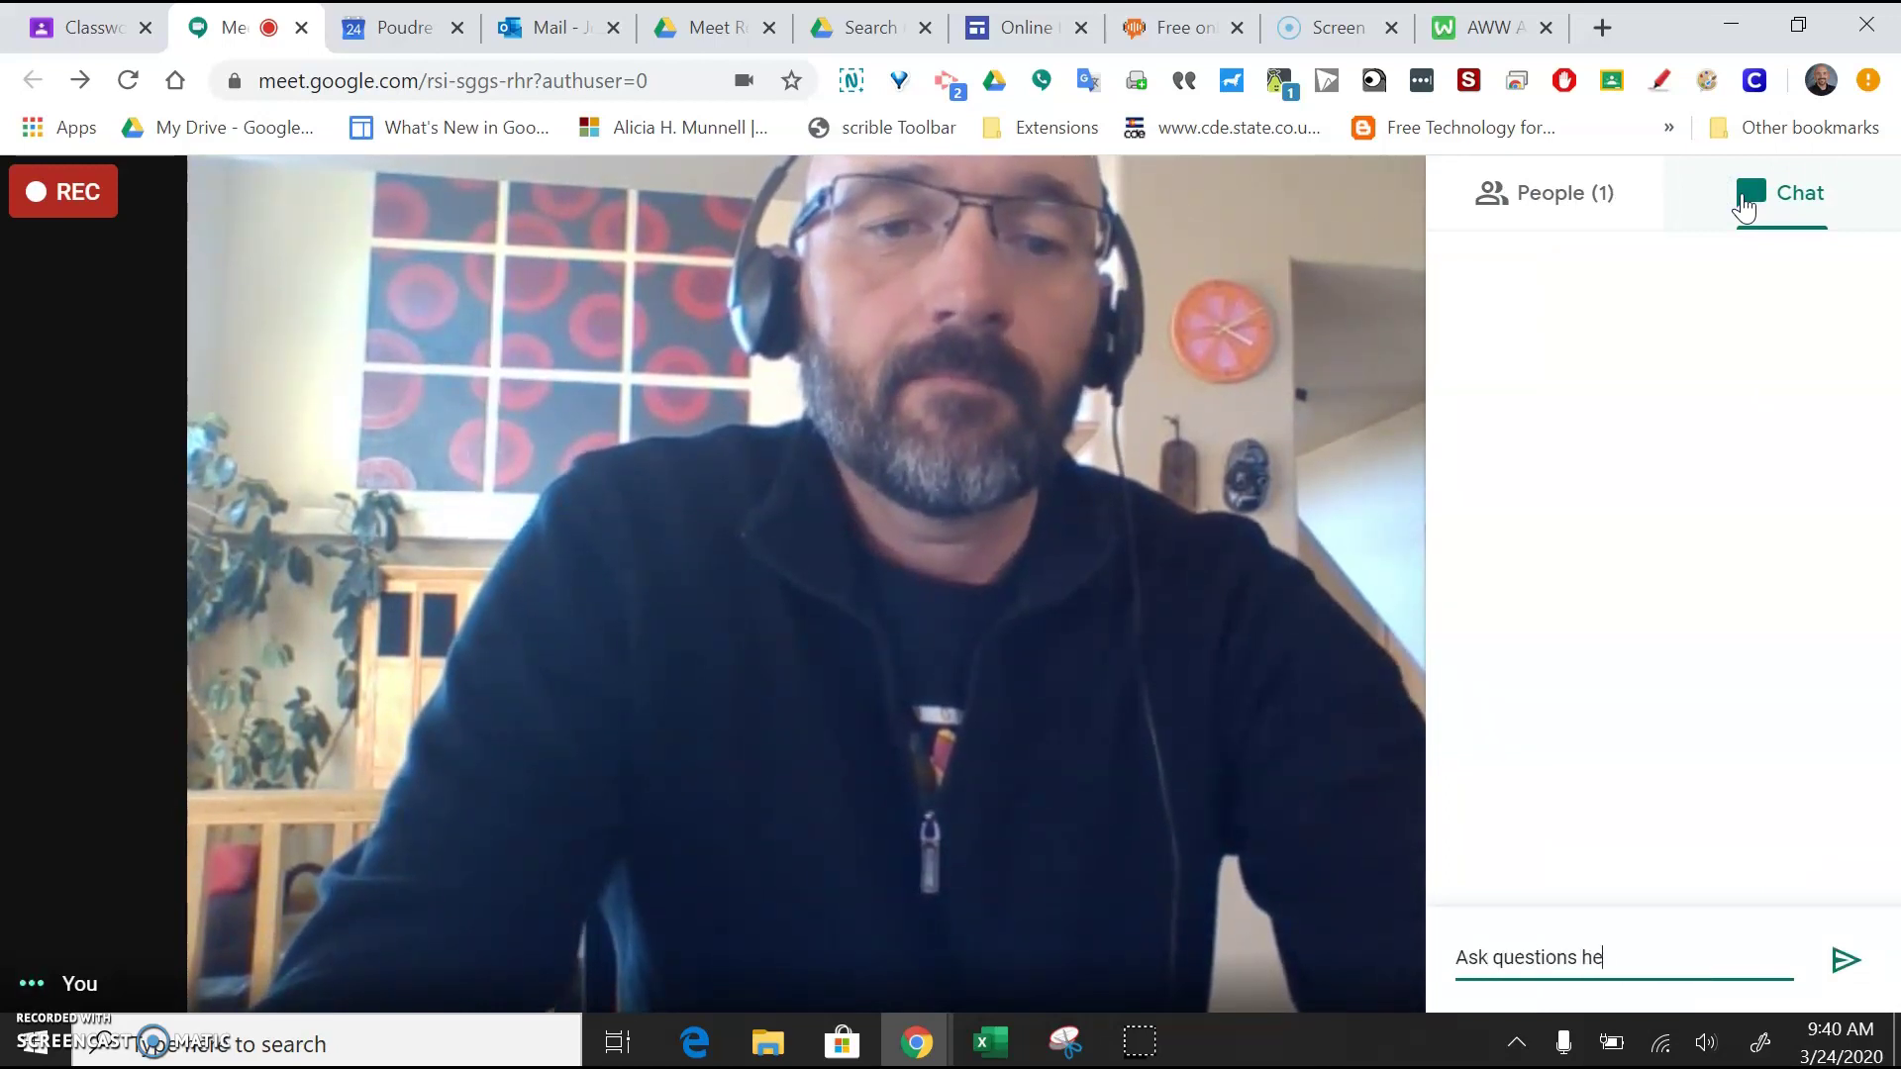
type("re.")
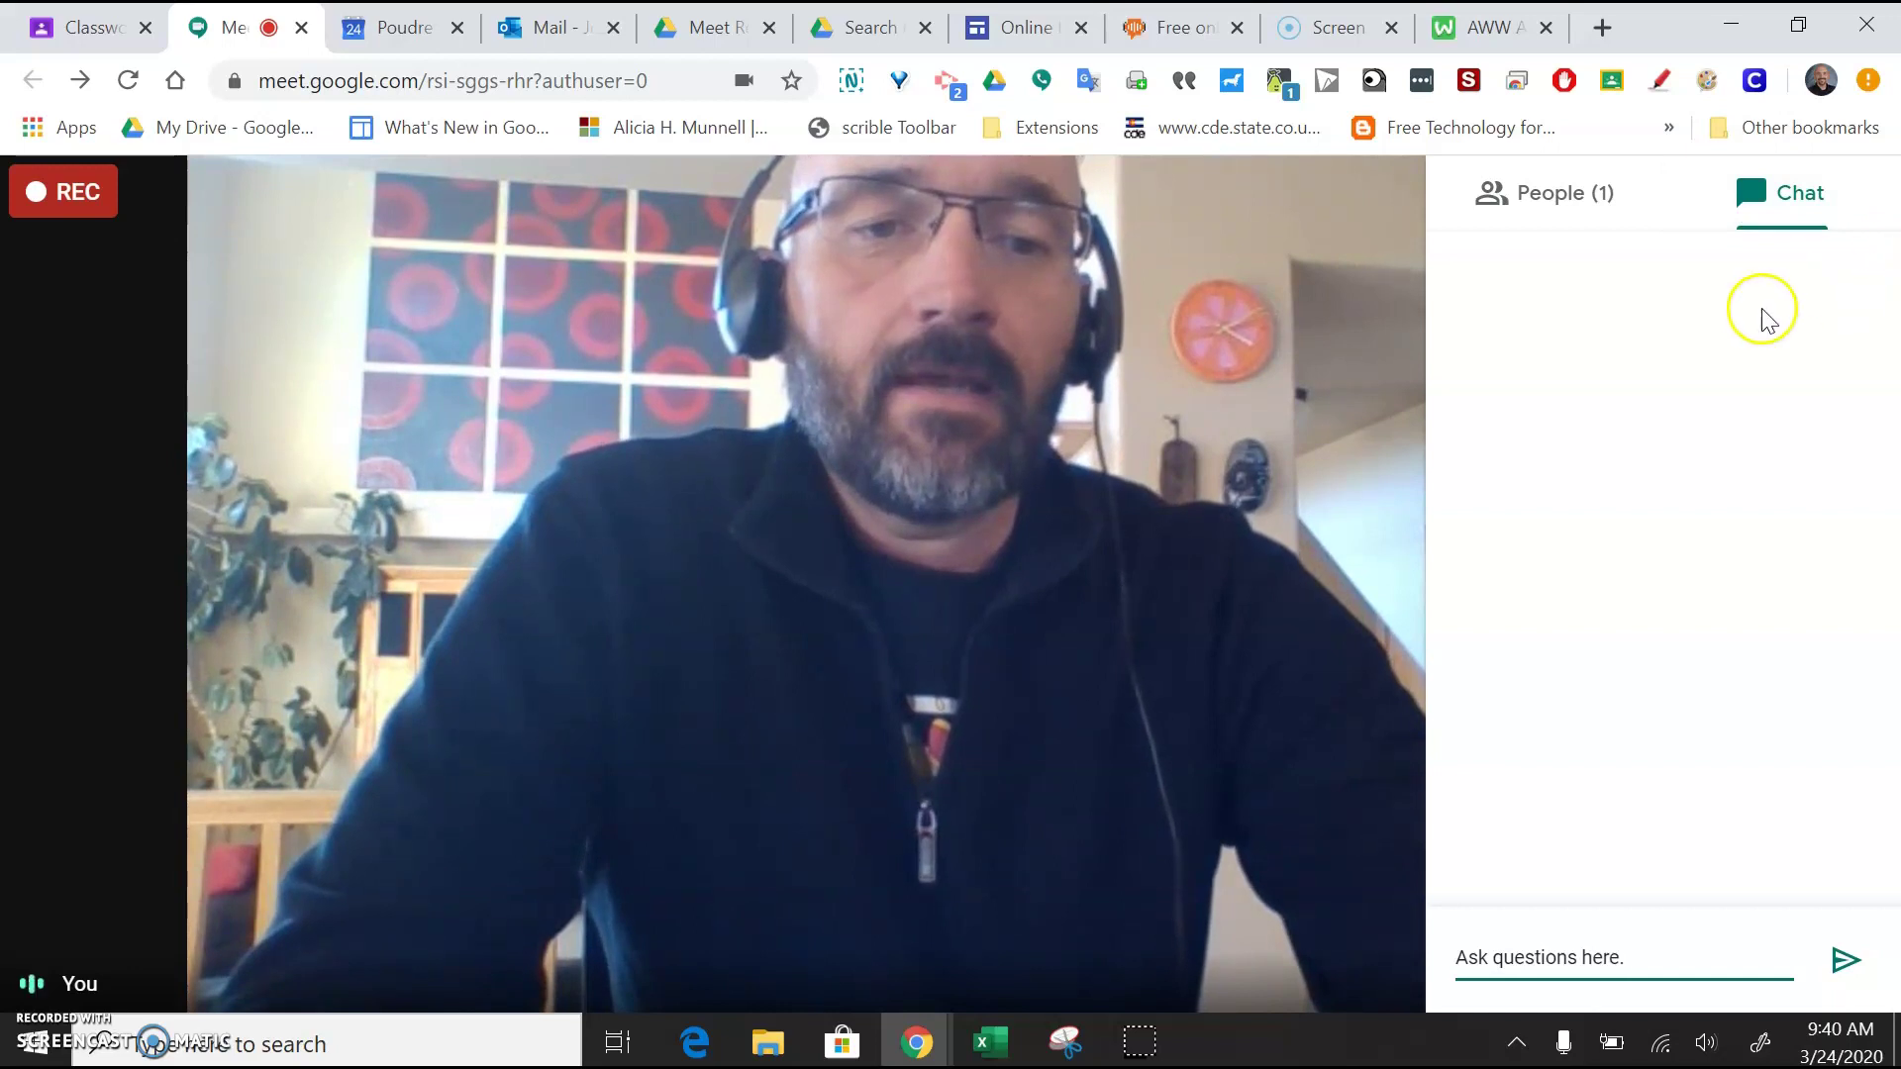
left_click(1845, 960)
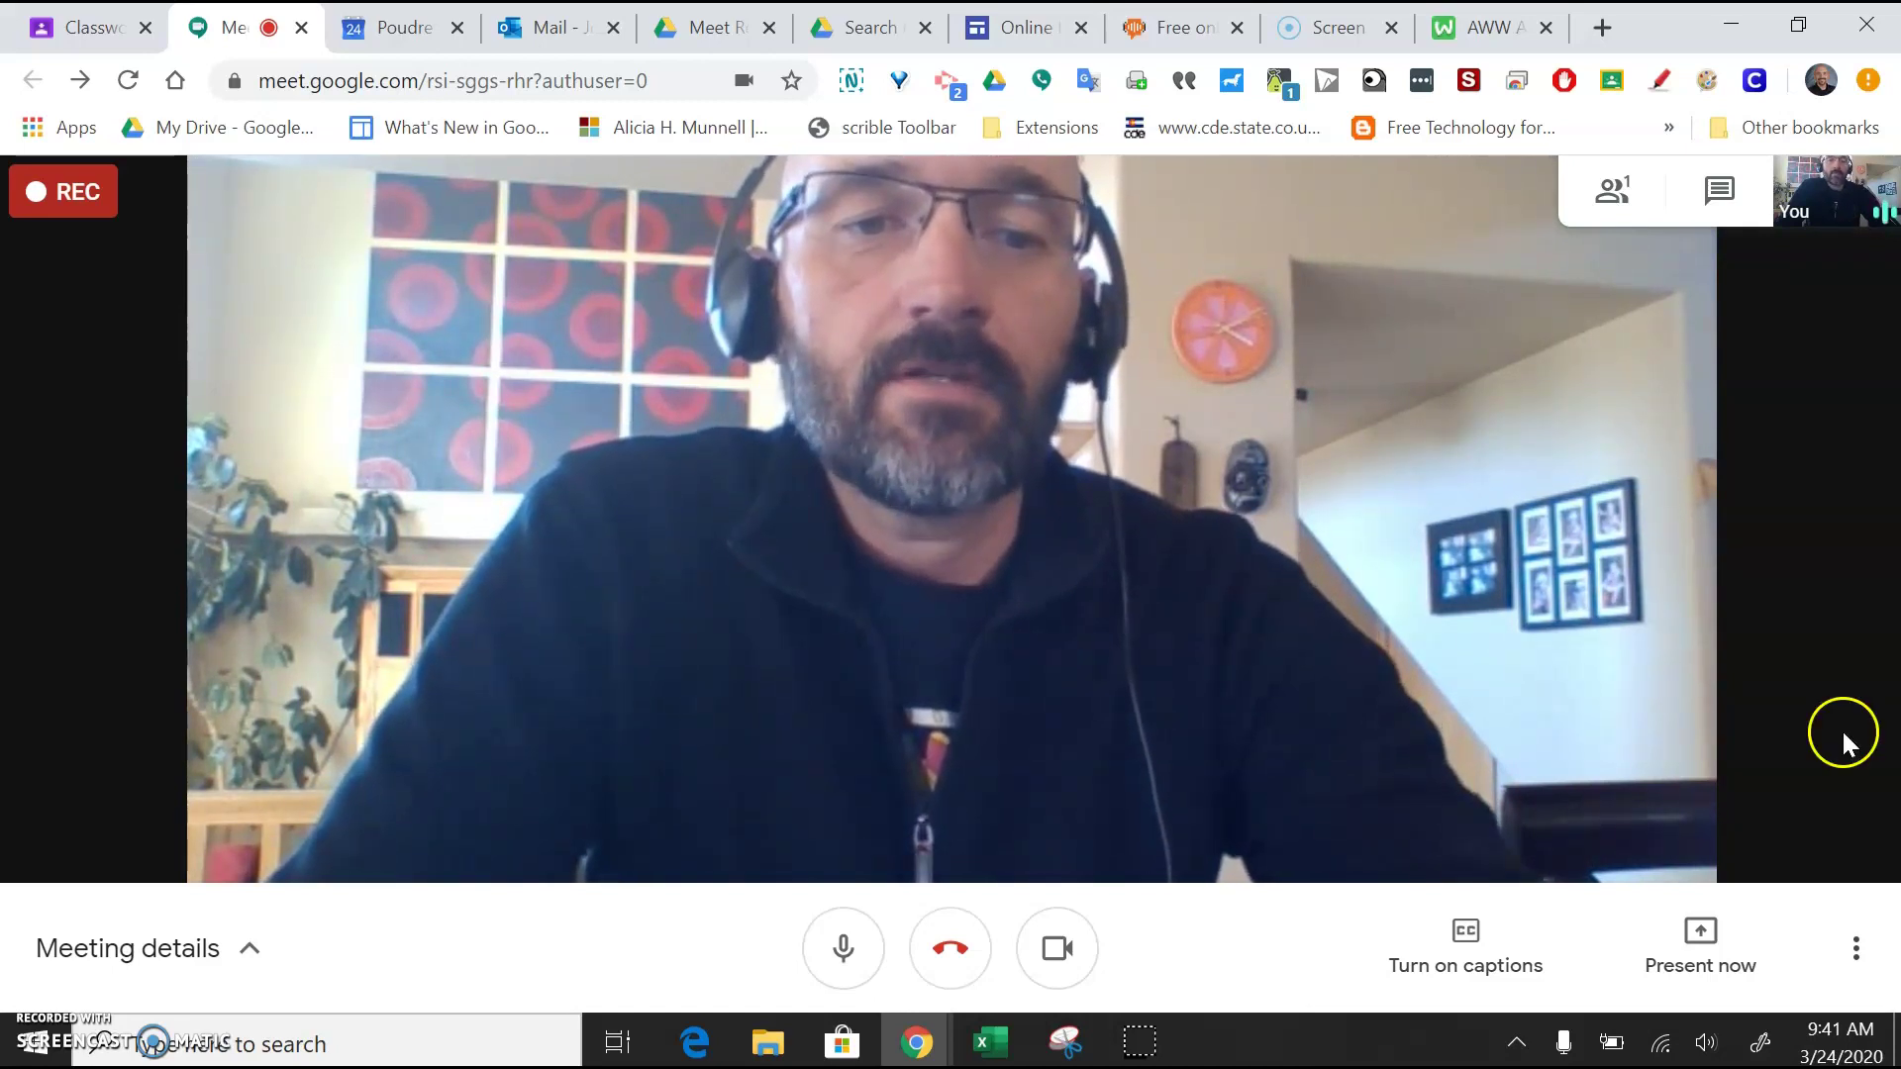
Step: Present the AWW App whiteboard window to everyone in the meeting
left_click(1707, 937)
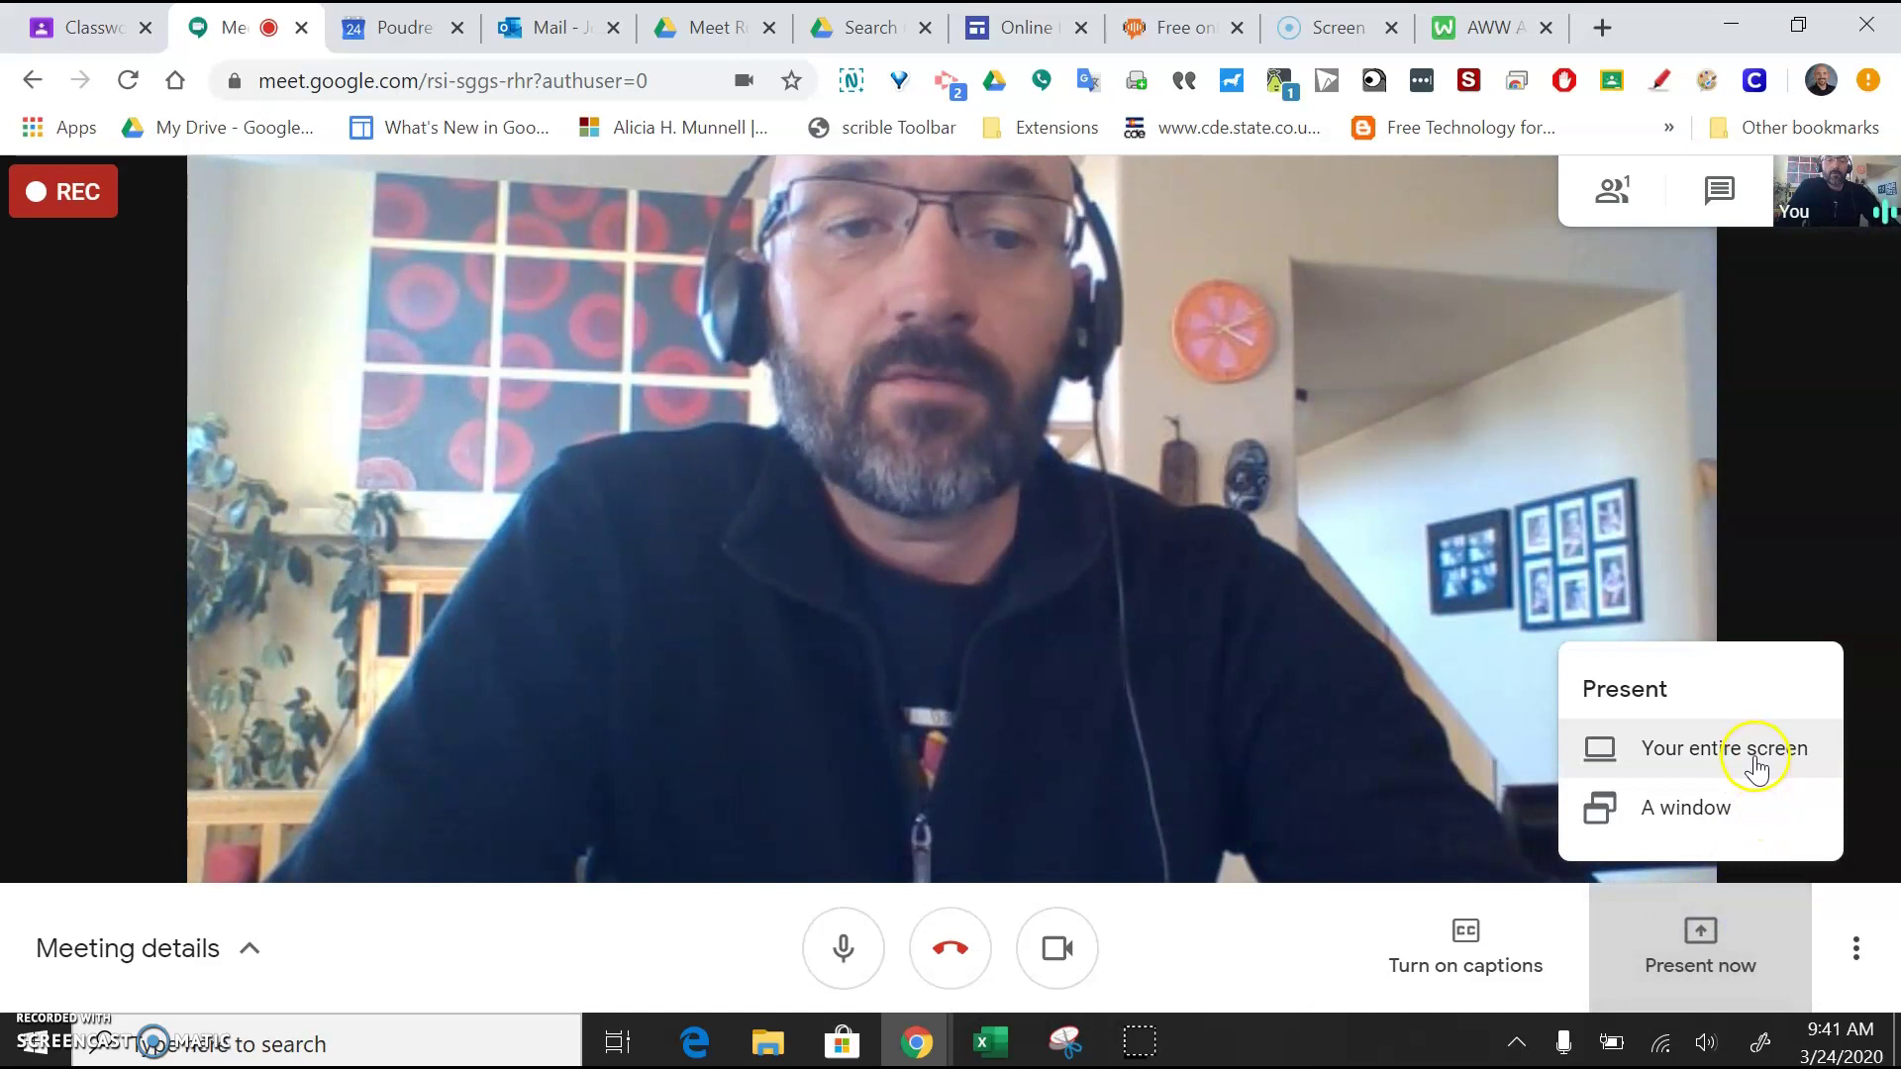
left_click(1686, 810)
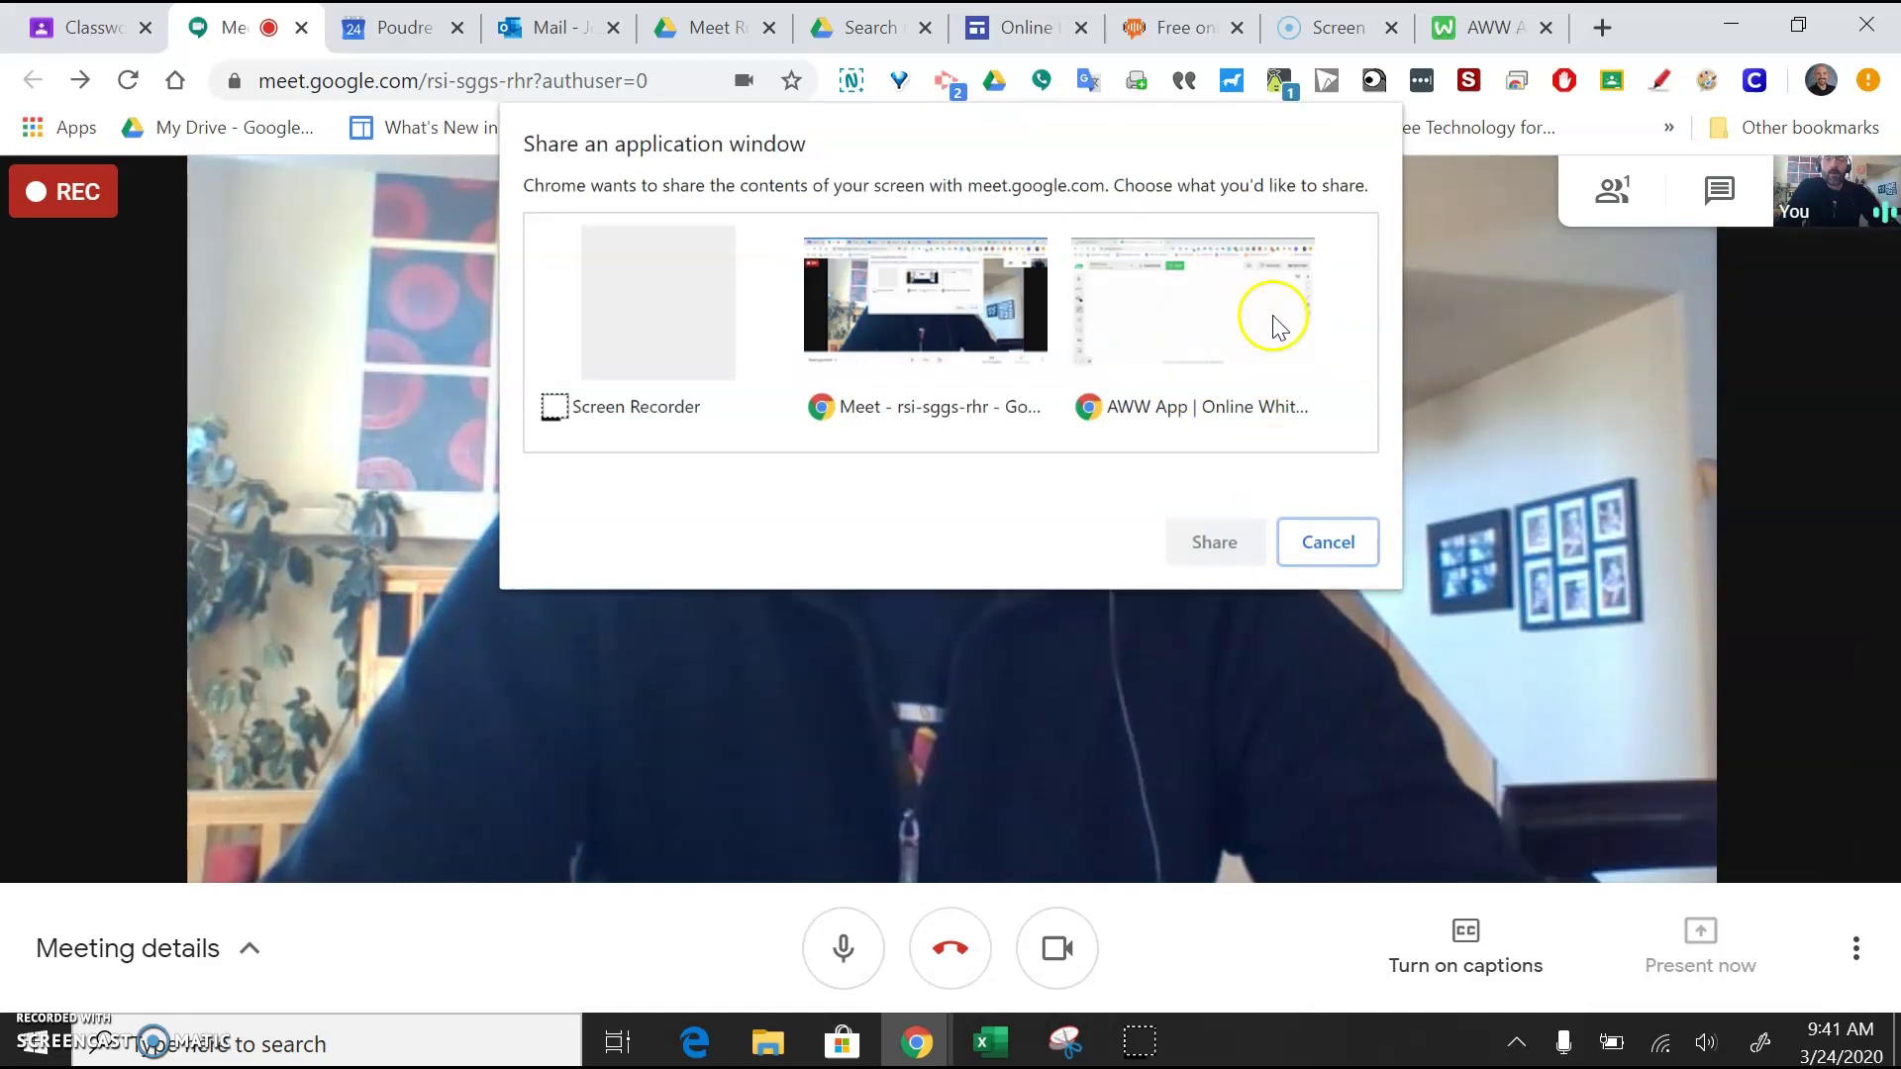
left_click(1189, 326)
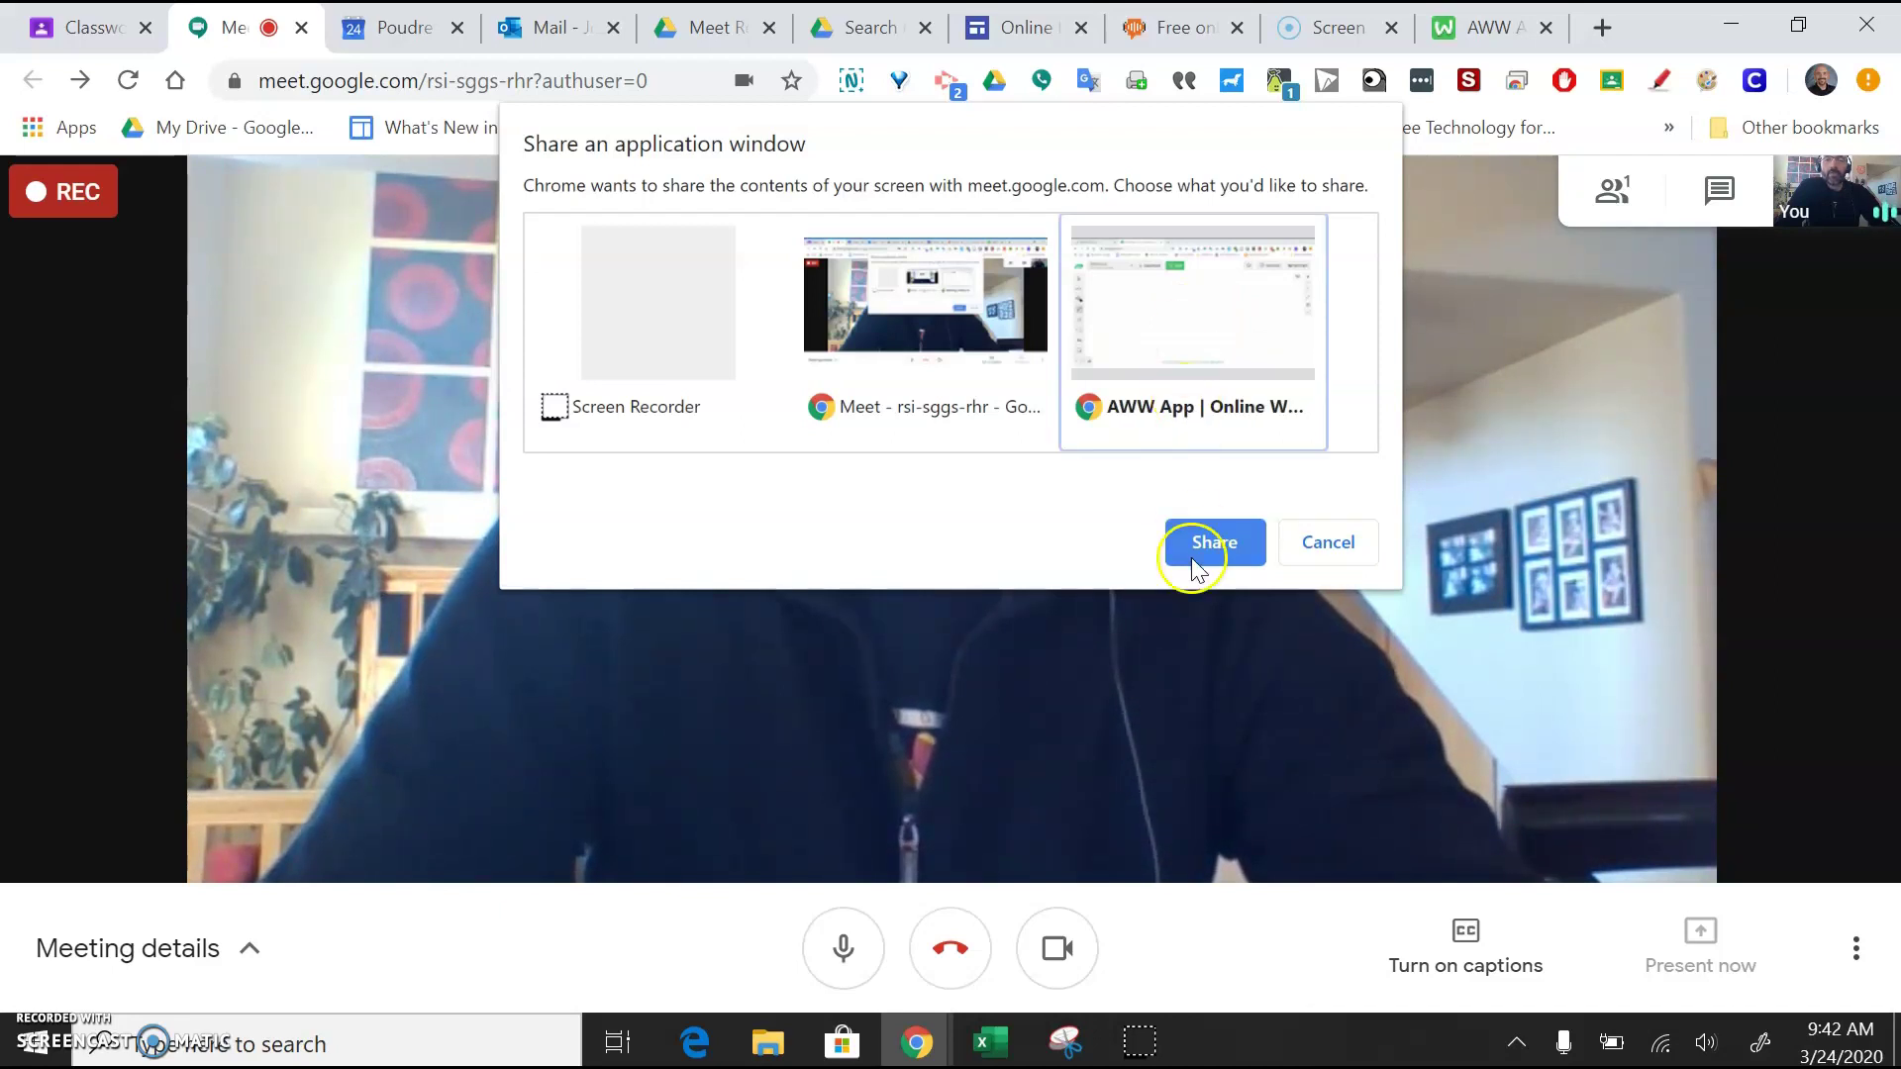
left_click(1213, 550)
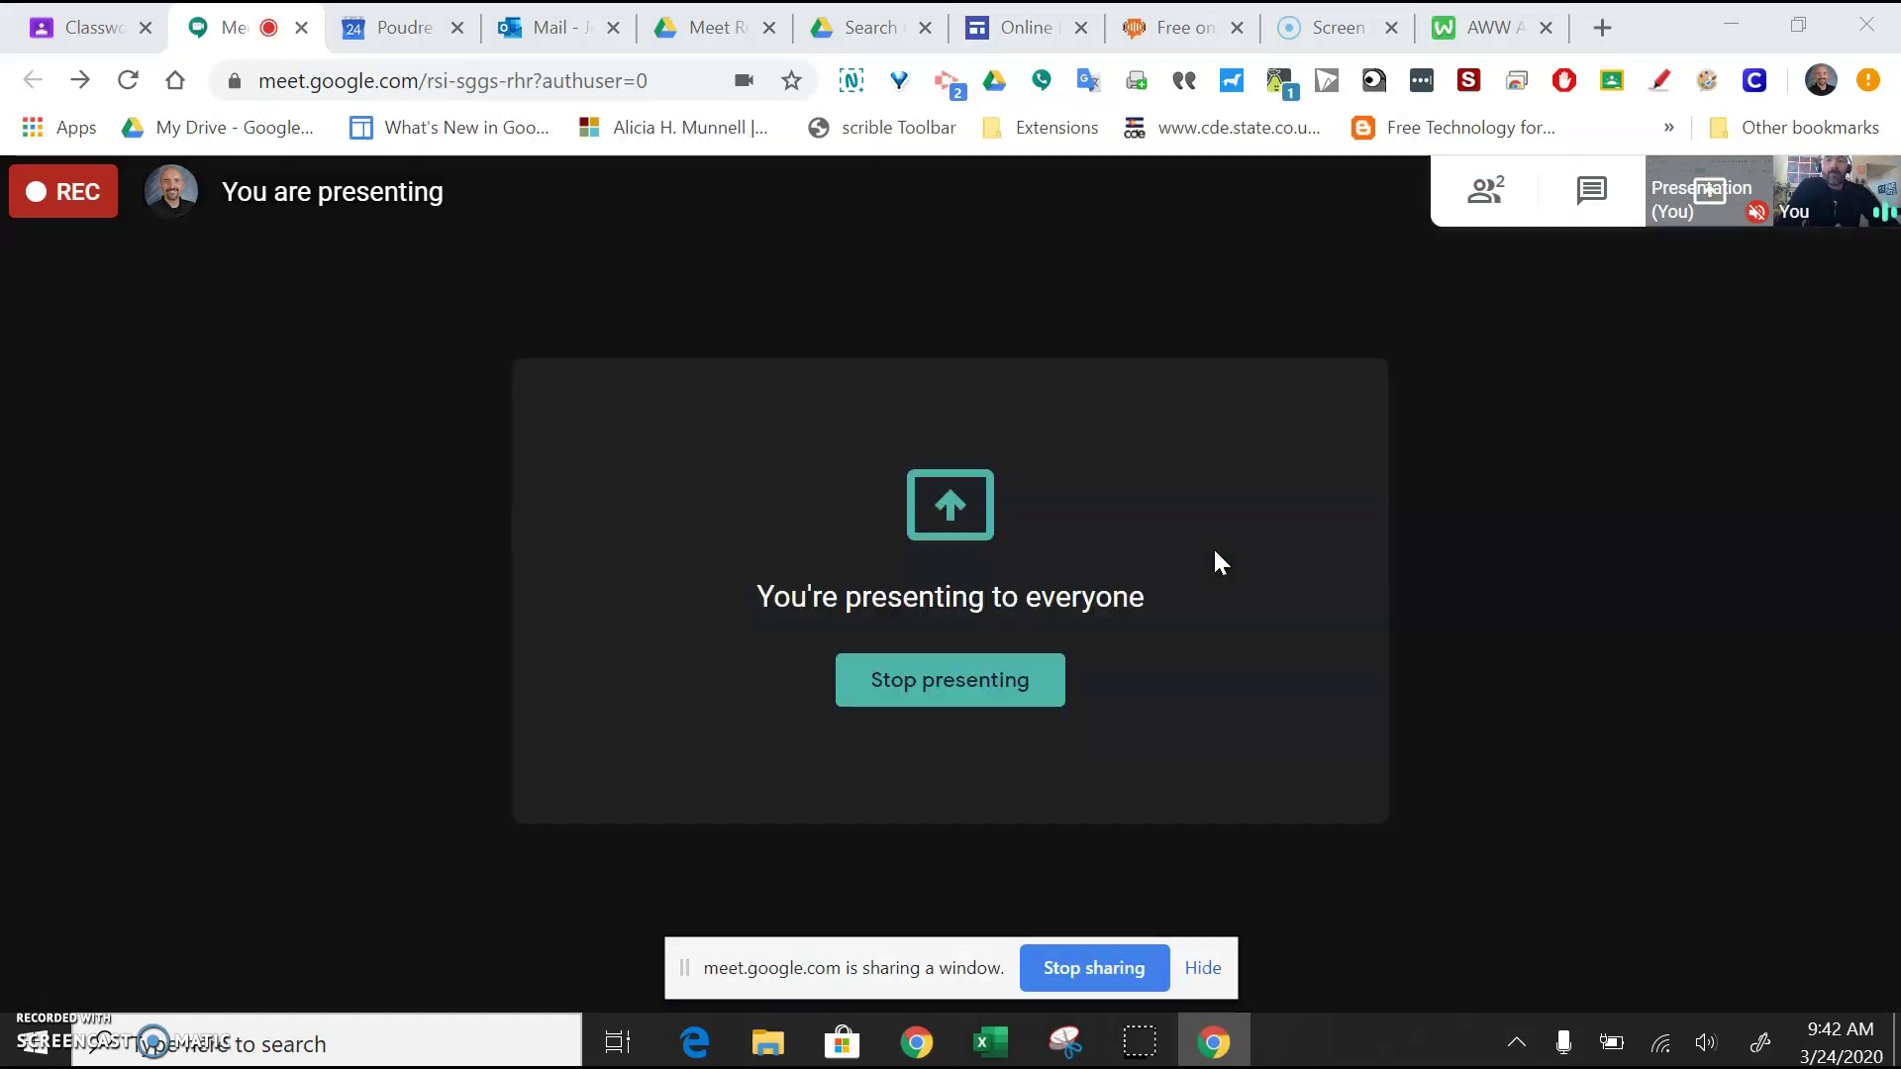
Step: Bring up the Chrome window previews and the whiteboard window's options from the taskbar
right_click(1219, 1057)
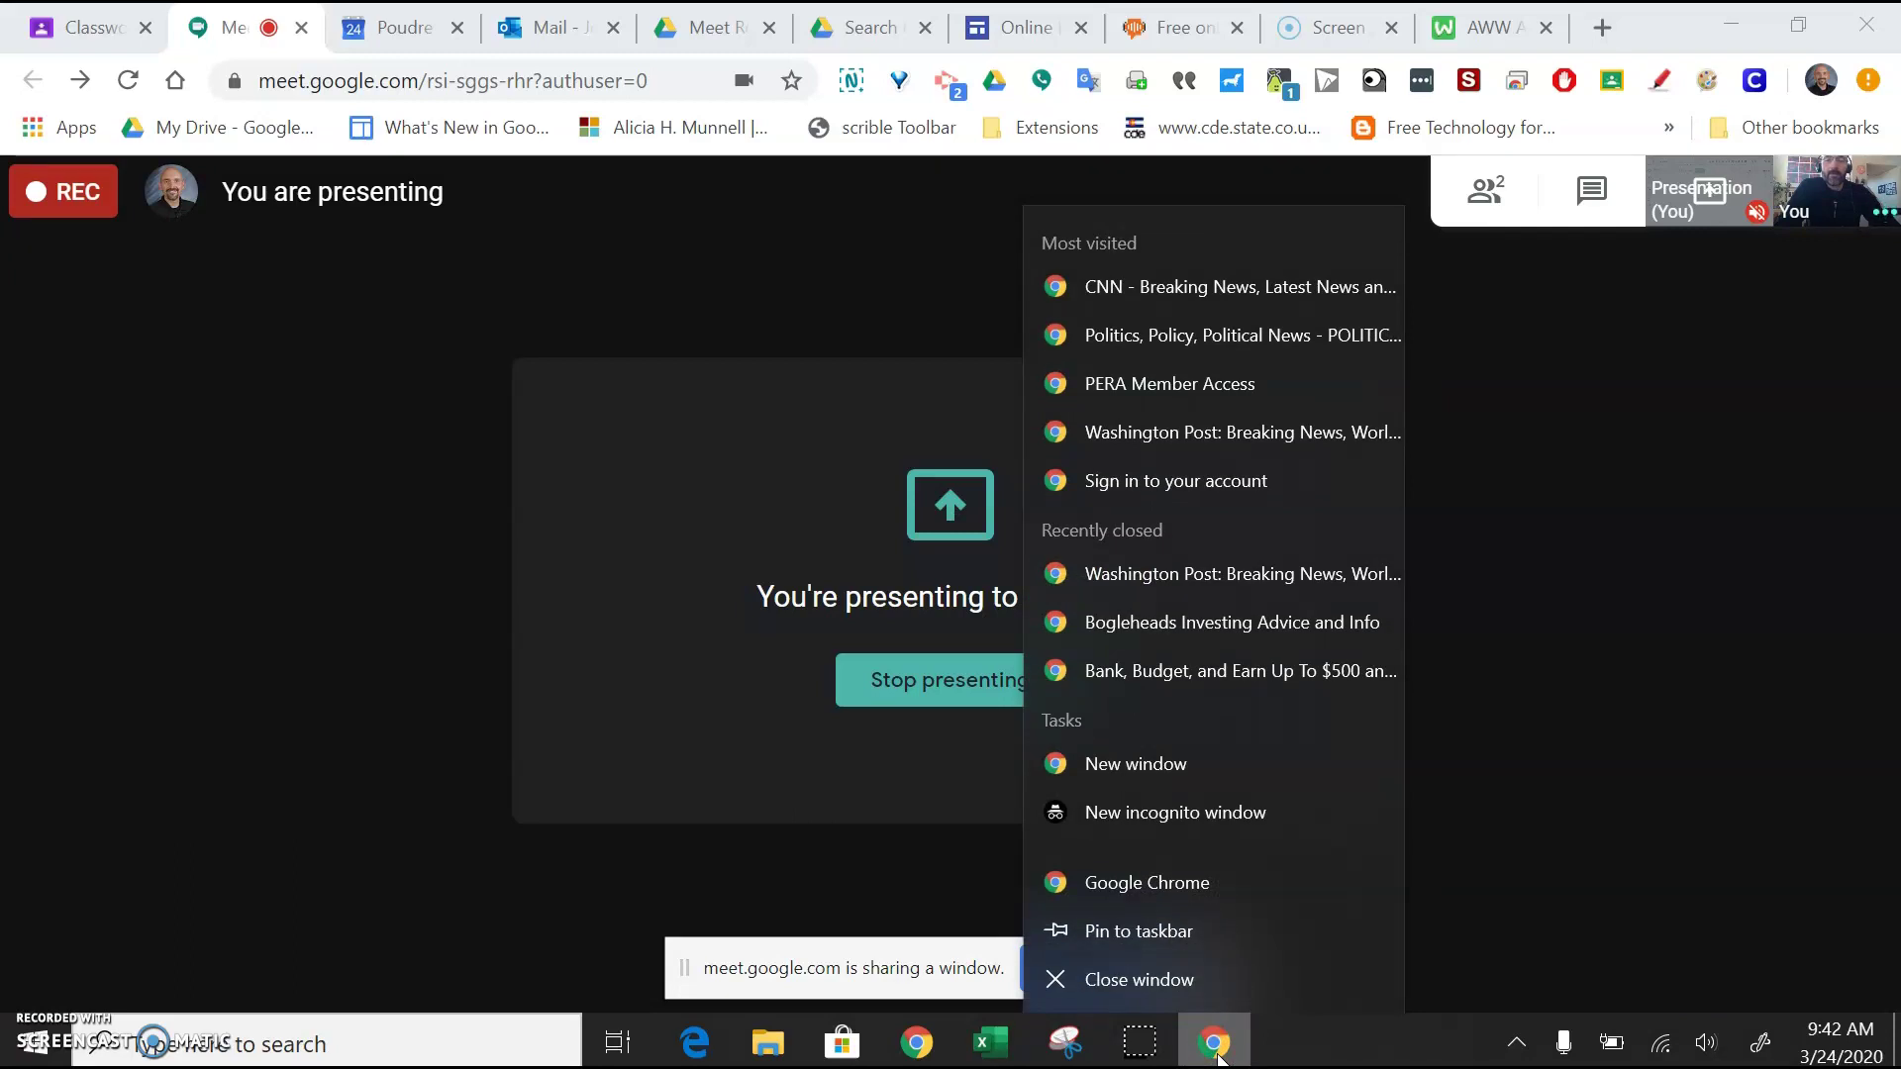
left_click(921, 1039)
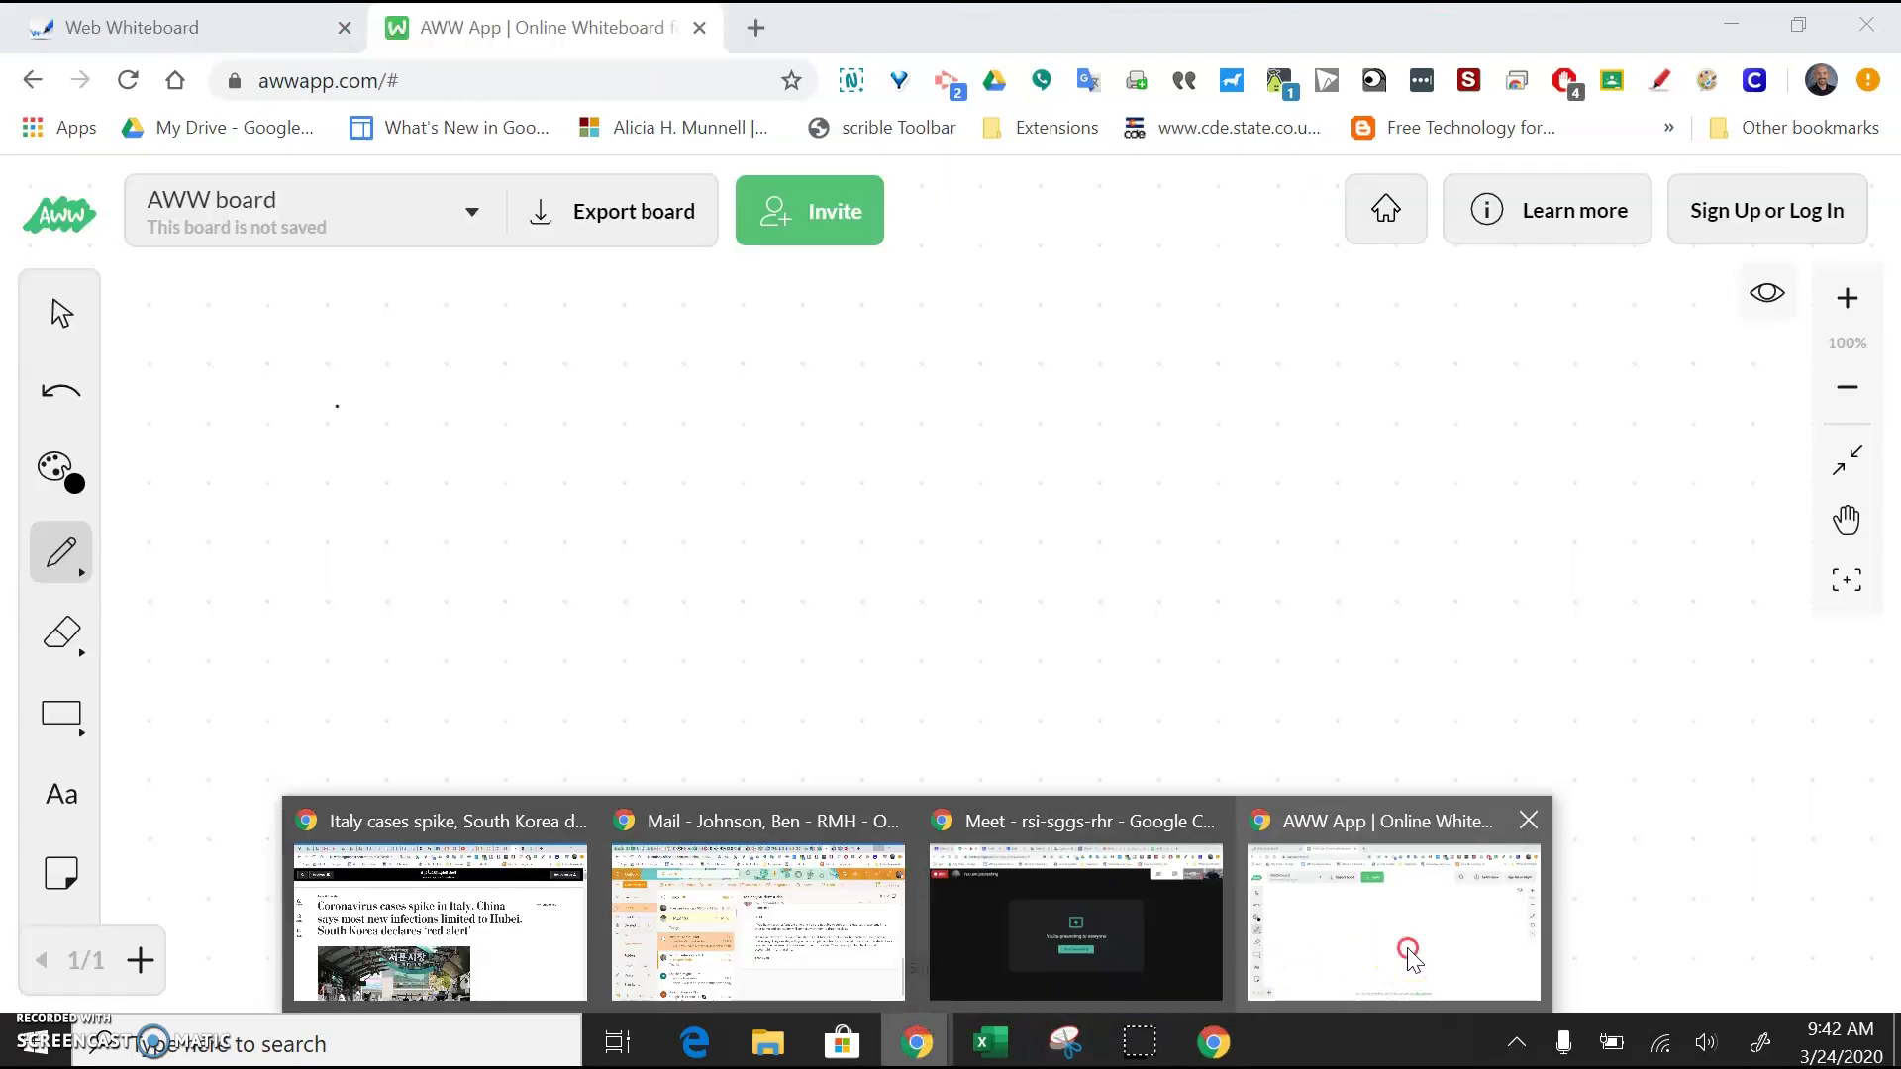
right_click(1406, 953)
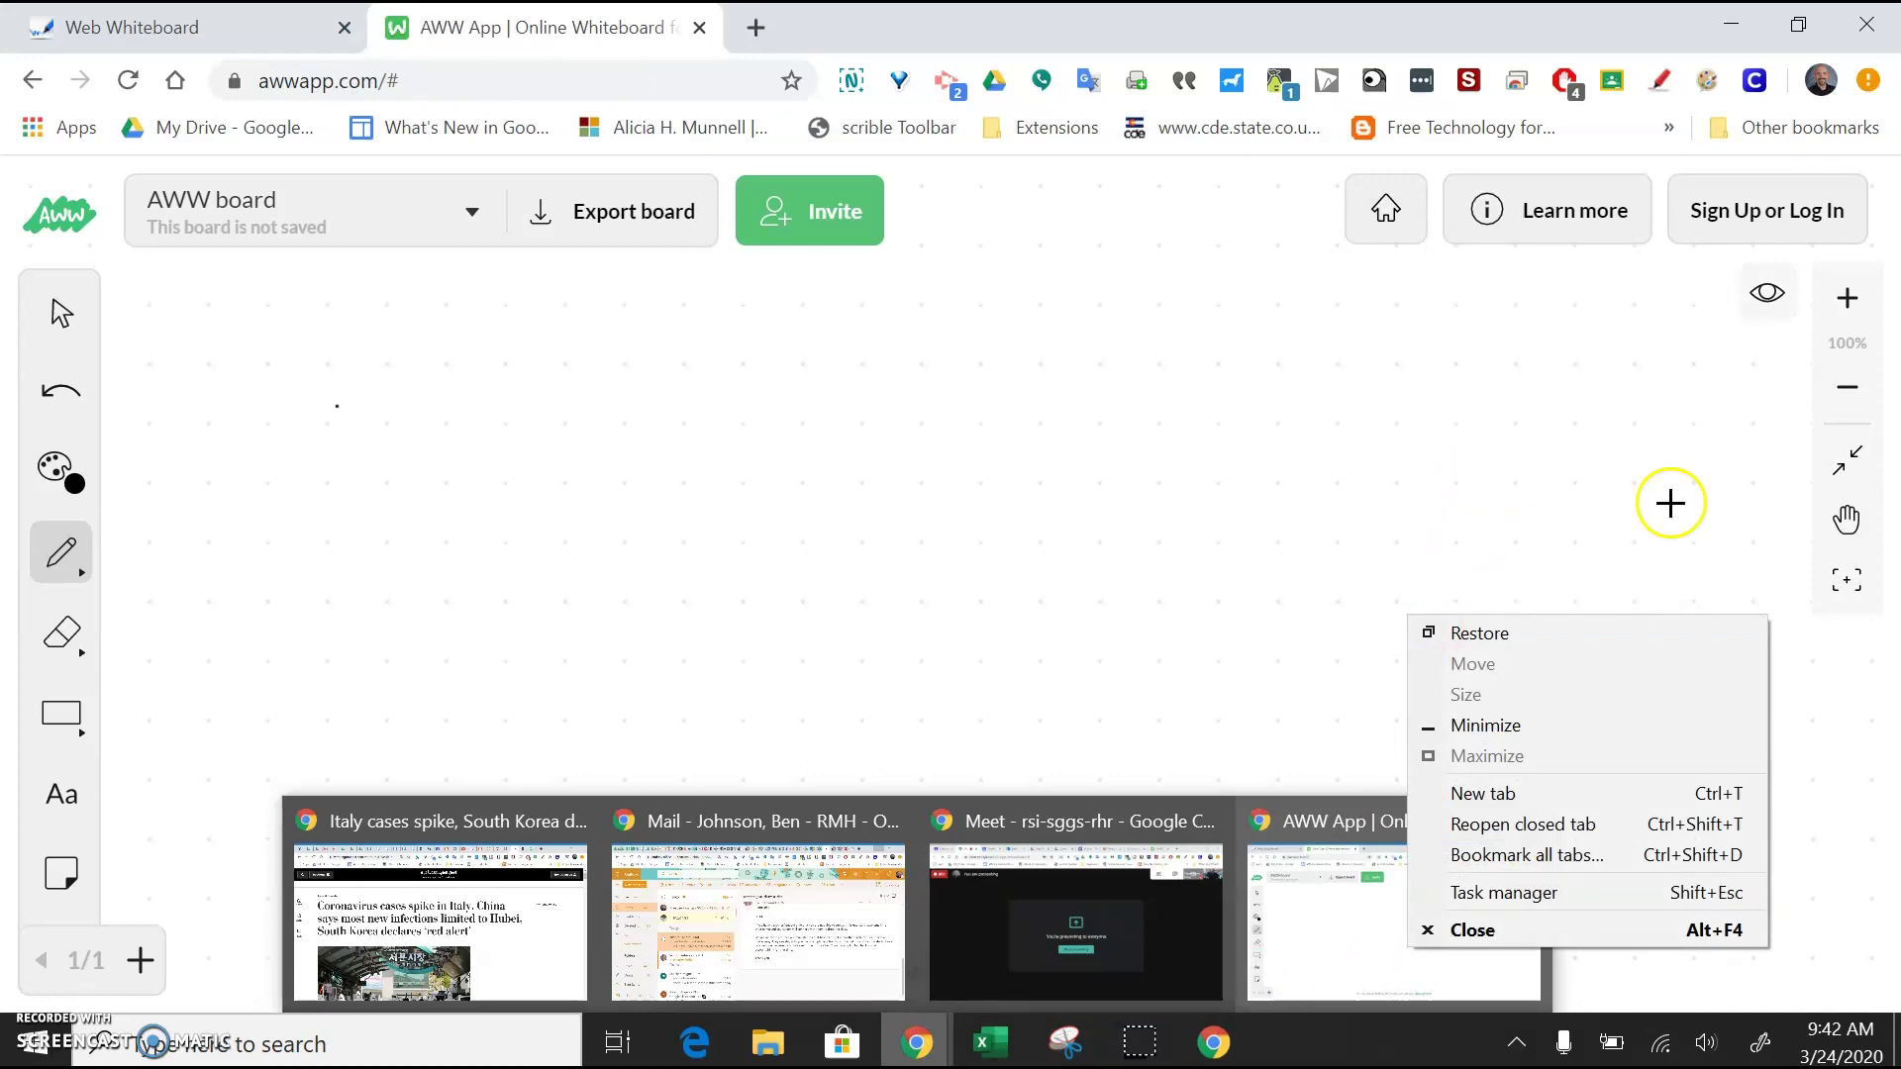
Step: Put the whiteboard in full screen and handwrite 2+2=4
right_click(1847, 477)
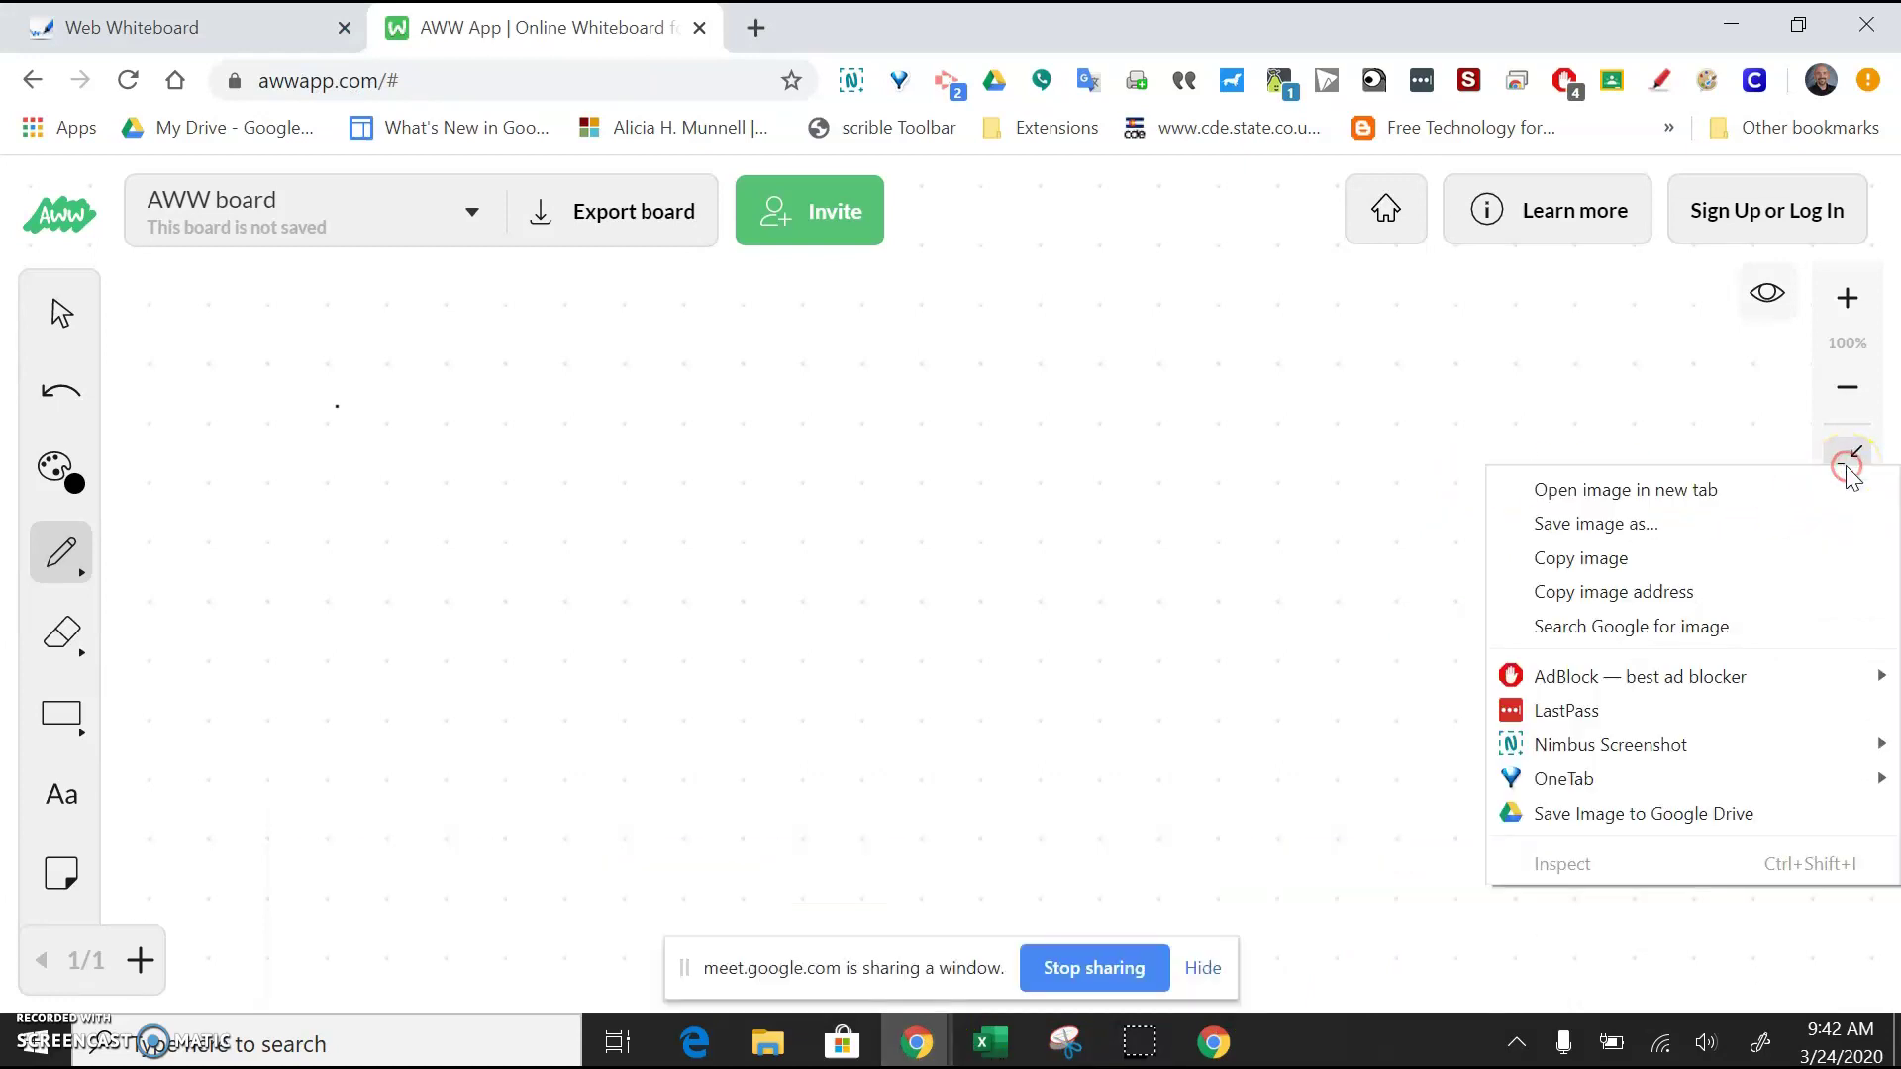
left_click(1684, 436)
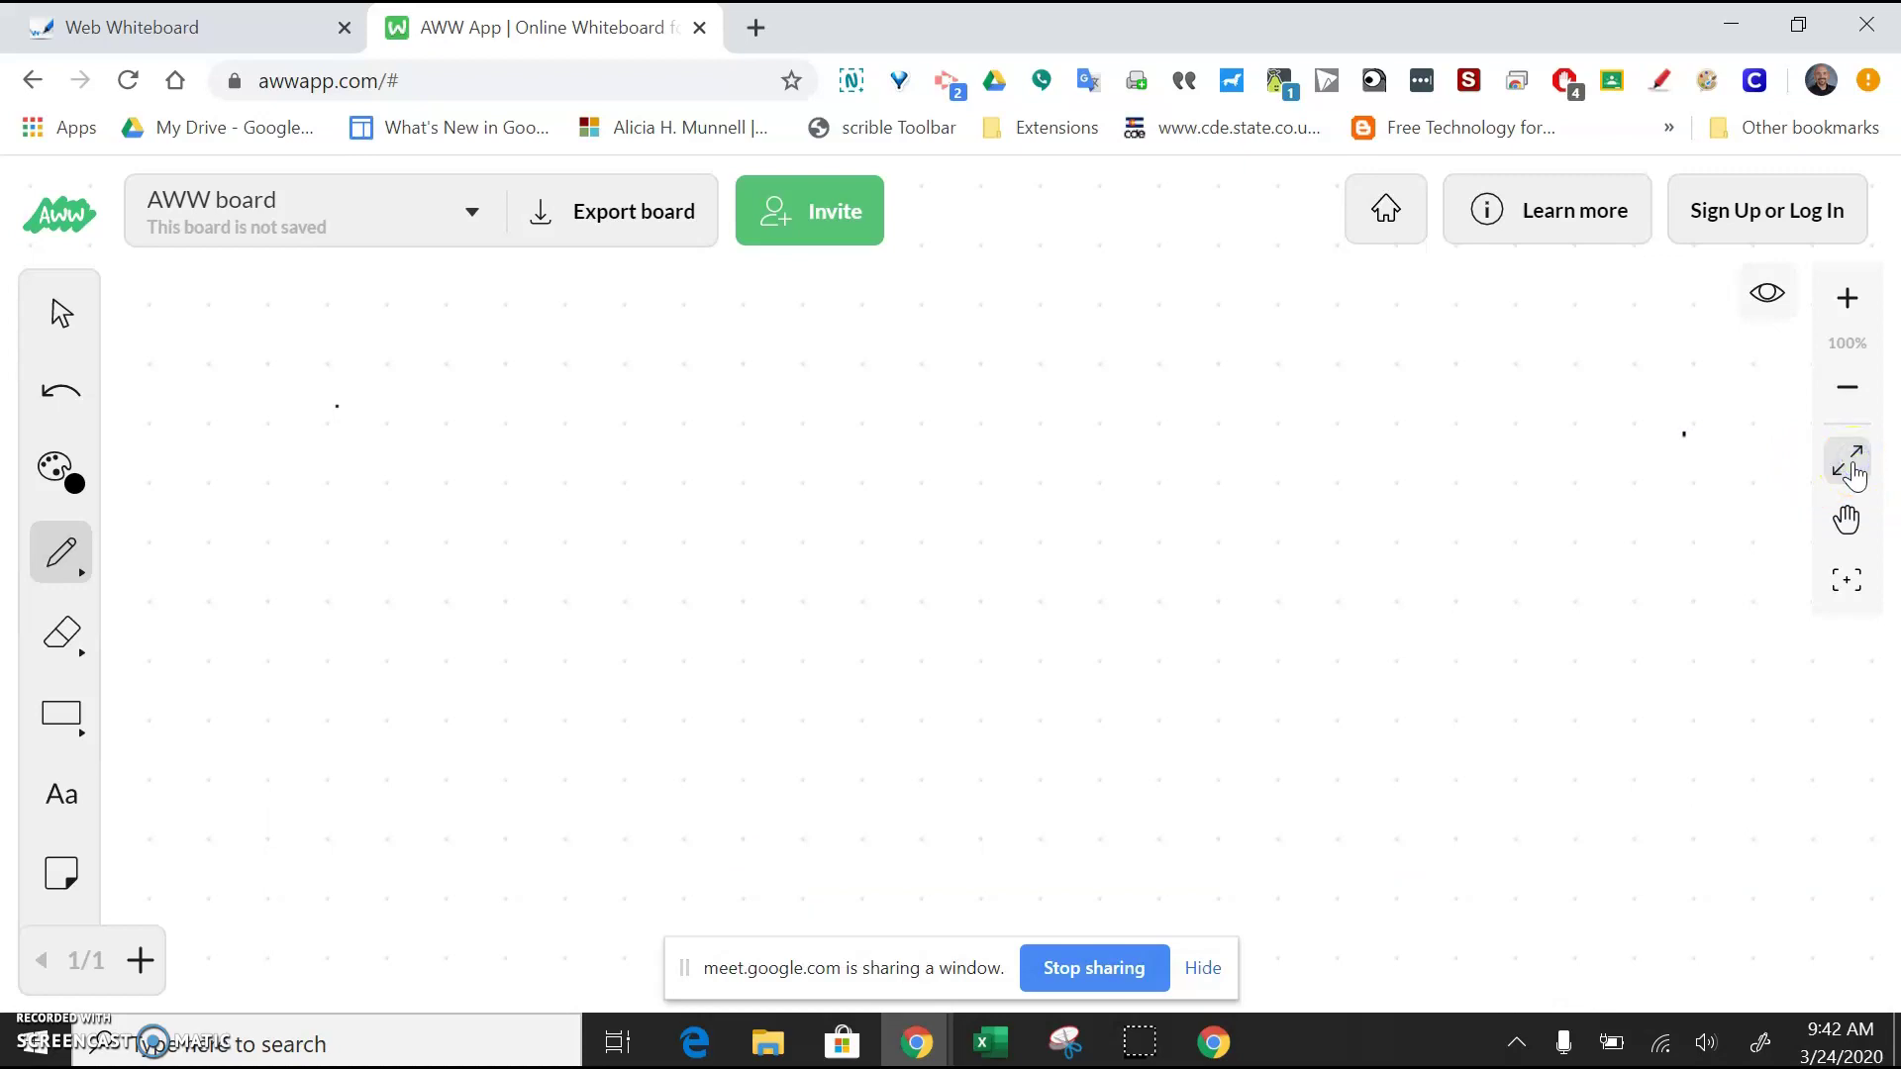
left_click(1850, 471)
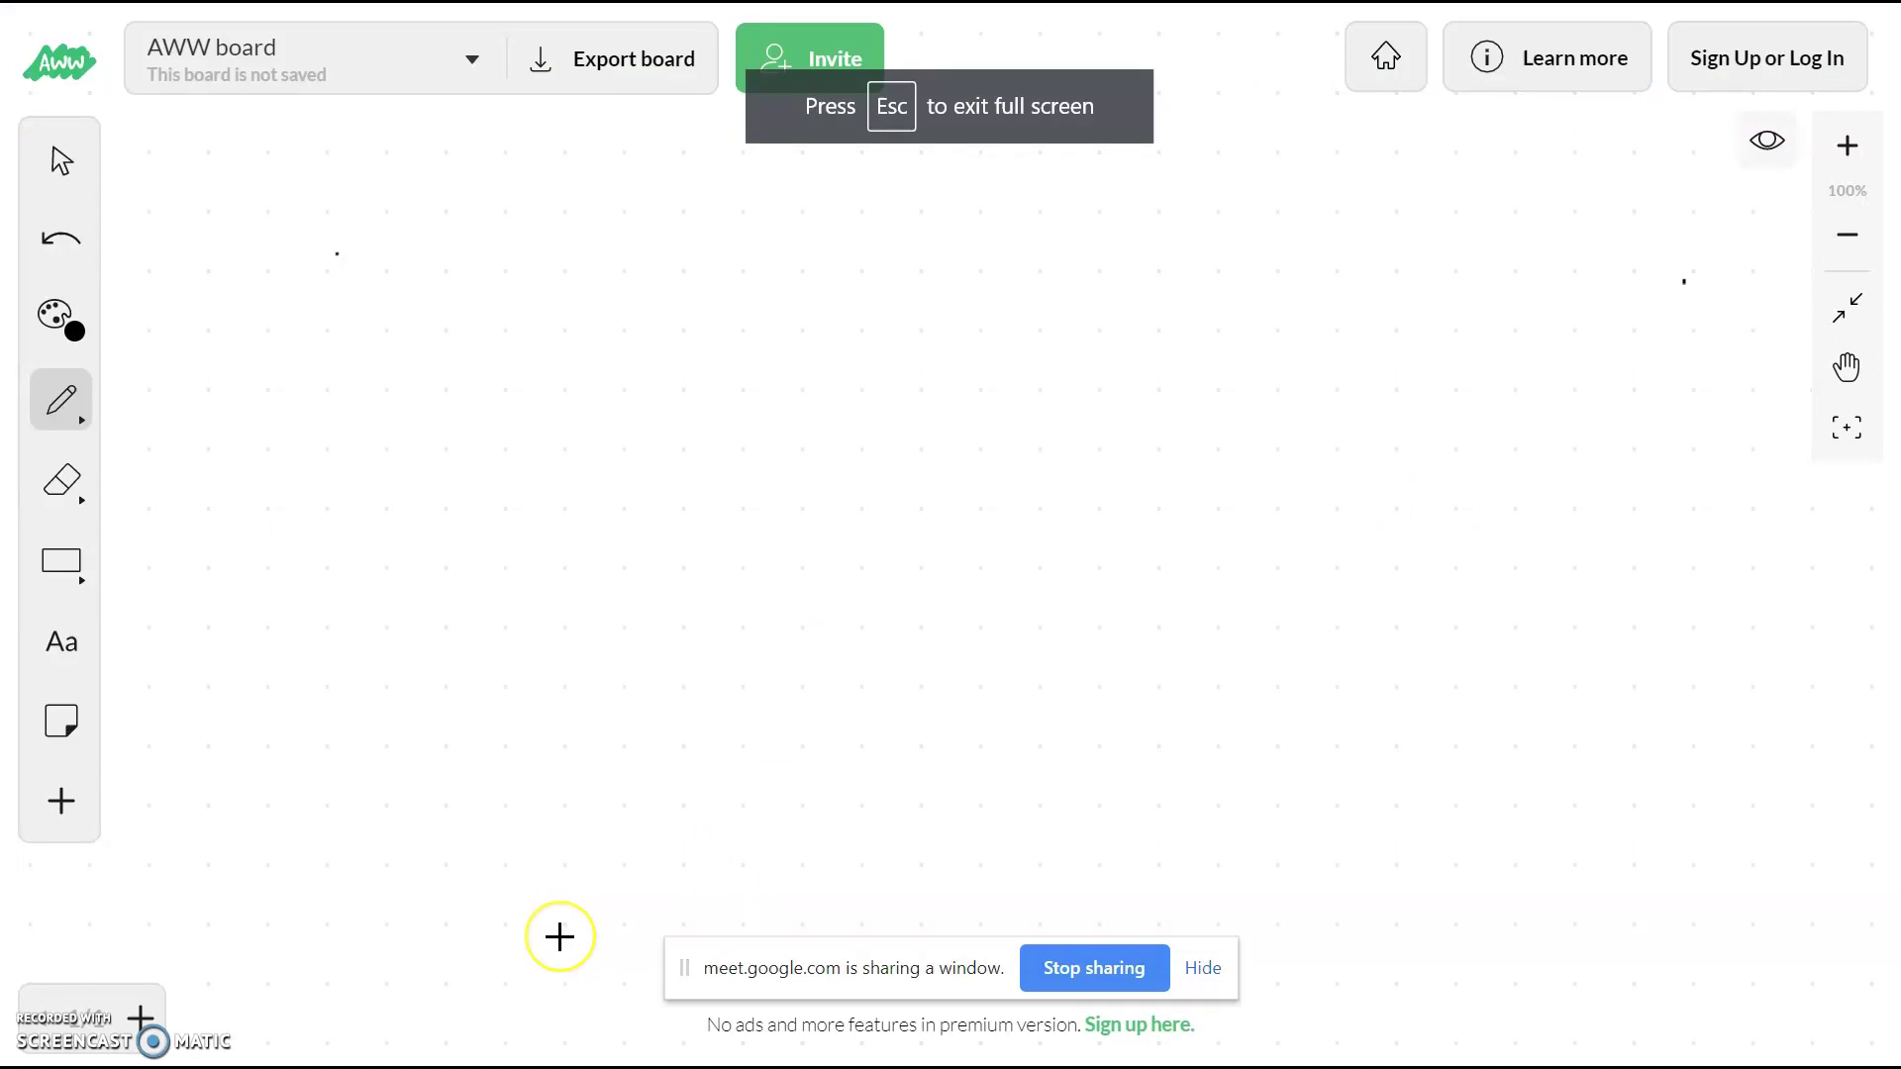
mouse_move(226, 216)
left_mouse_down()
mouse_move(242, 297)
mouse_move(423, 309)
left_mouse_up()
mouse_move(360, 246)
left_mouse_down()
mouse_move(582, 267)
mouse_move(600, 303)
mouse_move(622, 297)
left_mouse_up()
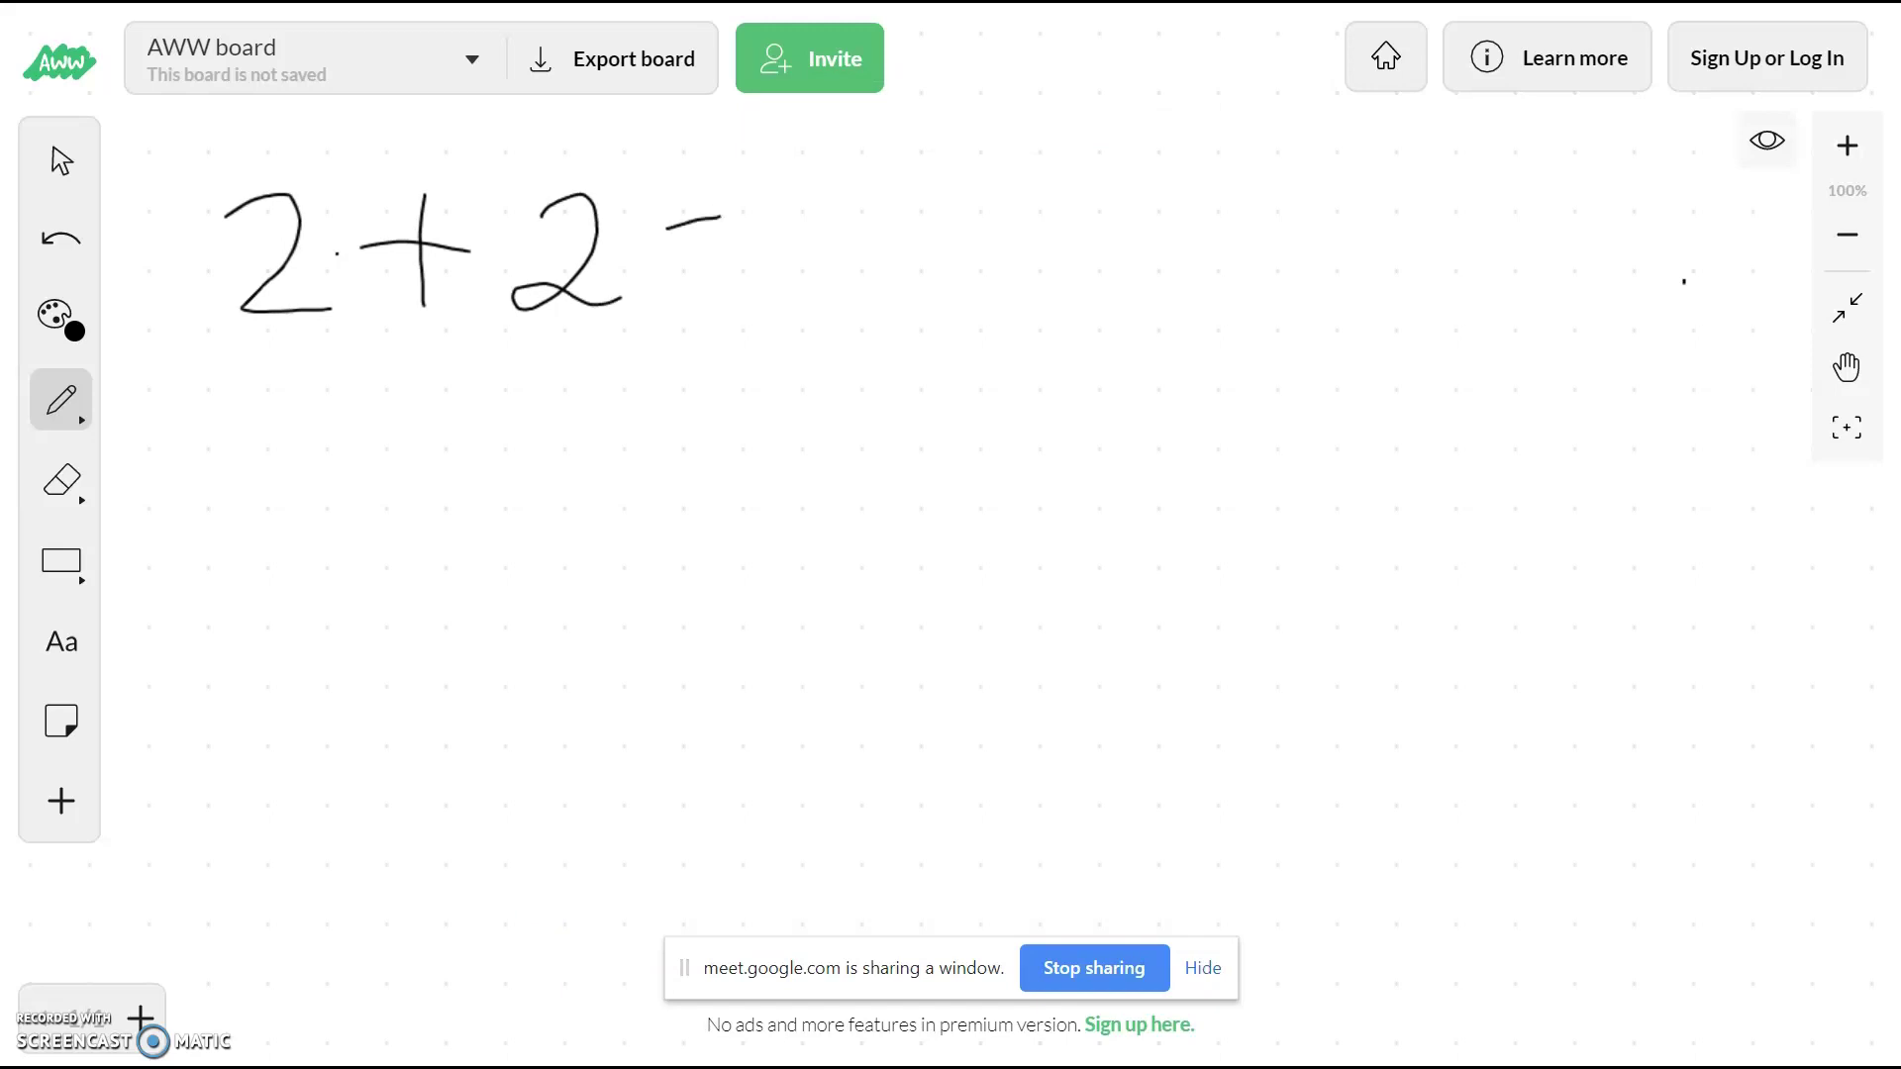
mouse_move(796, 194)
left_mouse_down()
mouse_move(881, 255)
mouse_move(868, 210)
mouse_move(861, 327)
left_mouse_up()
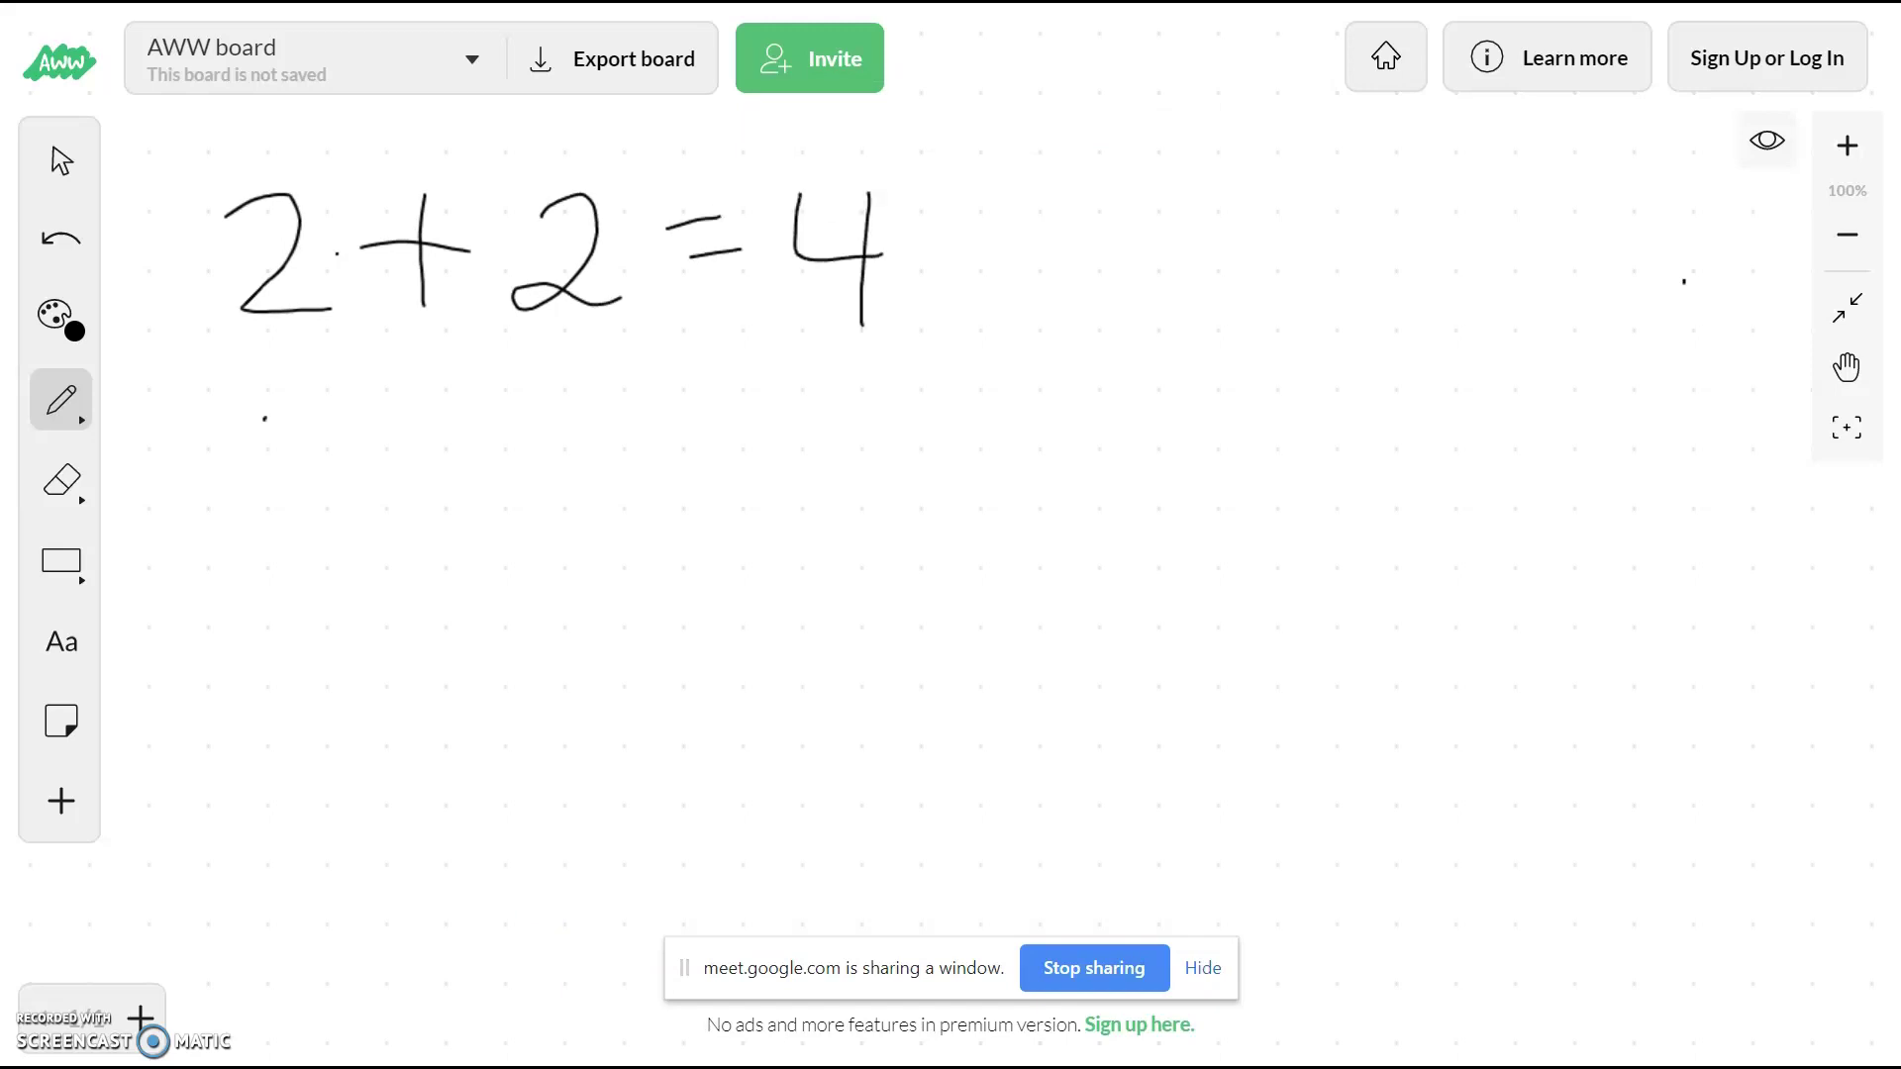
Step: Write 2+3=5 below it, exit full screen, and return to the Meet presenting window
mouse_move(264, 419)
left_mouse_down()
mouse_move(283, 485)
mouse_move(381, 503)
left_mouse_up()
mouse_move(435, 364)
left_mouse_down()
mouse_move(436, 460)
mouse_move(515, 412)
mouse_move(582, 413)
mouse_move(556, 522)
left_mouse_up()
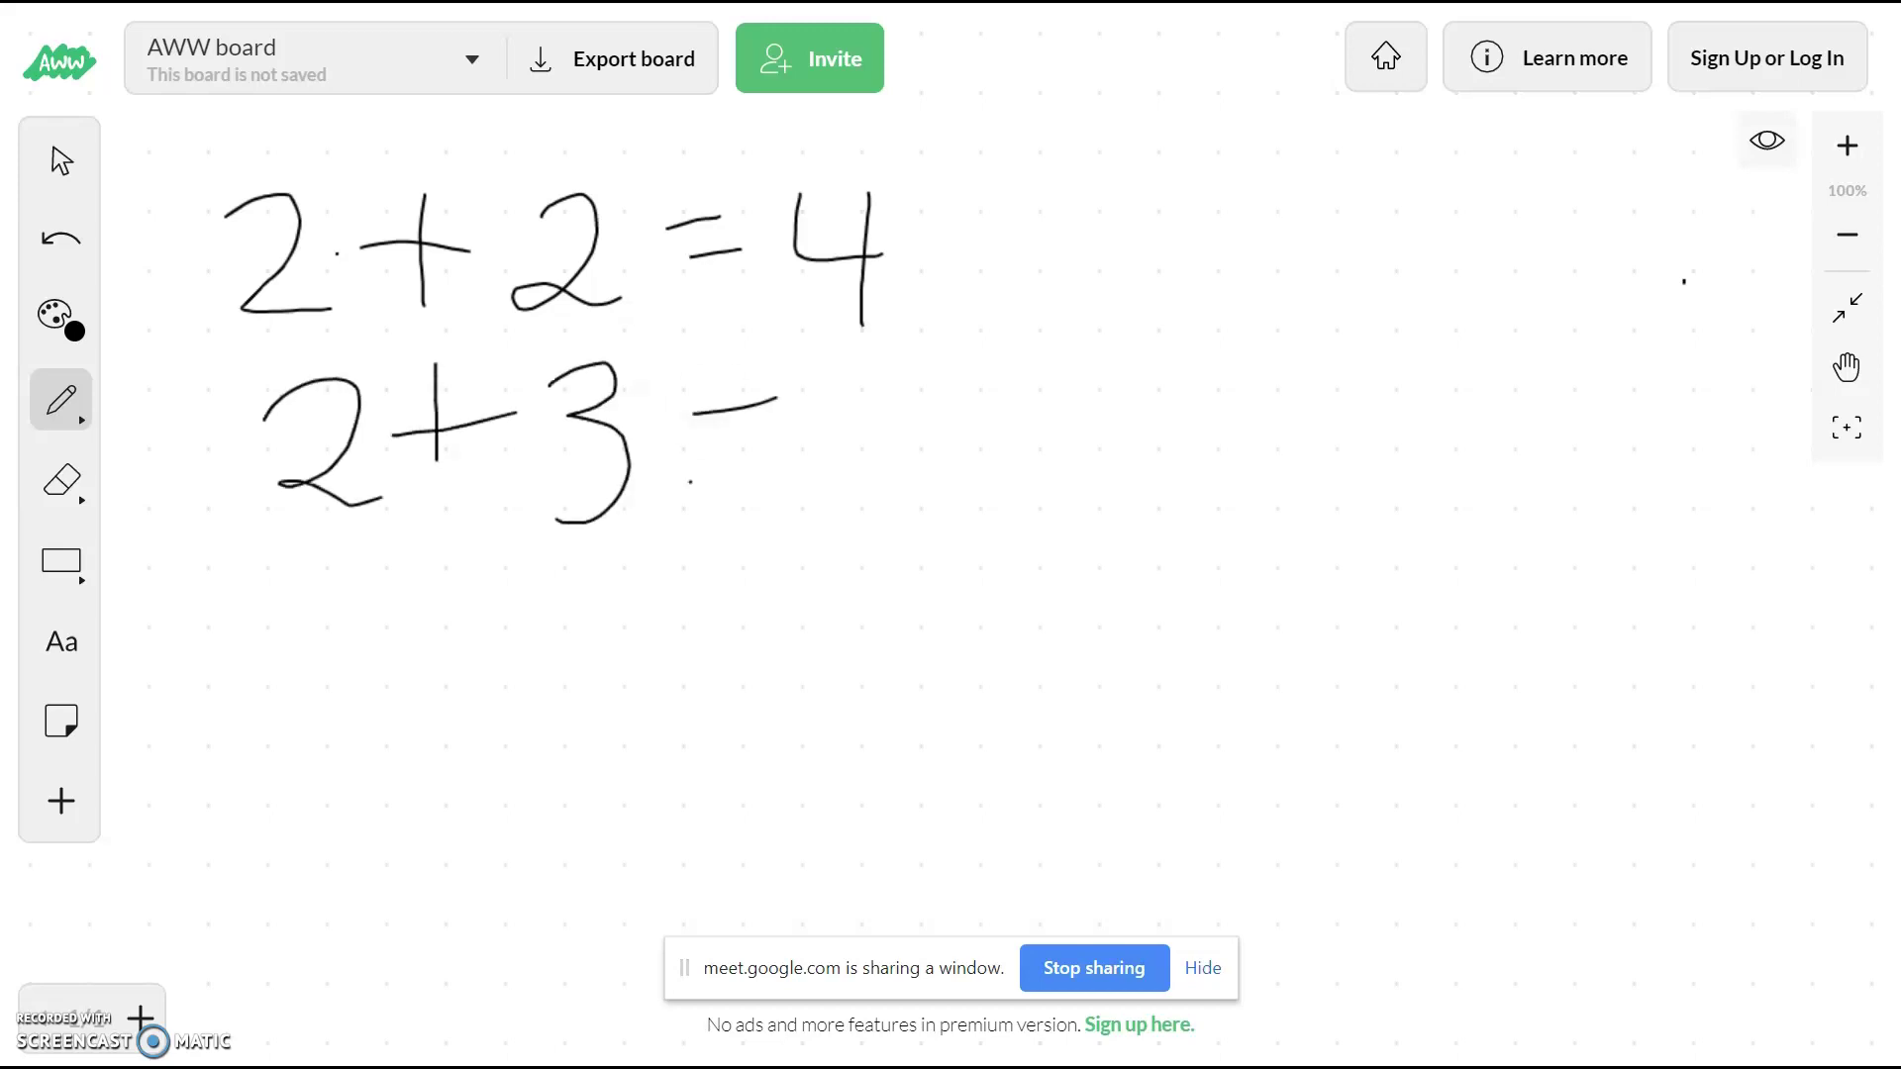
left_click_drag(818, 404, 835, 504)
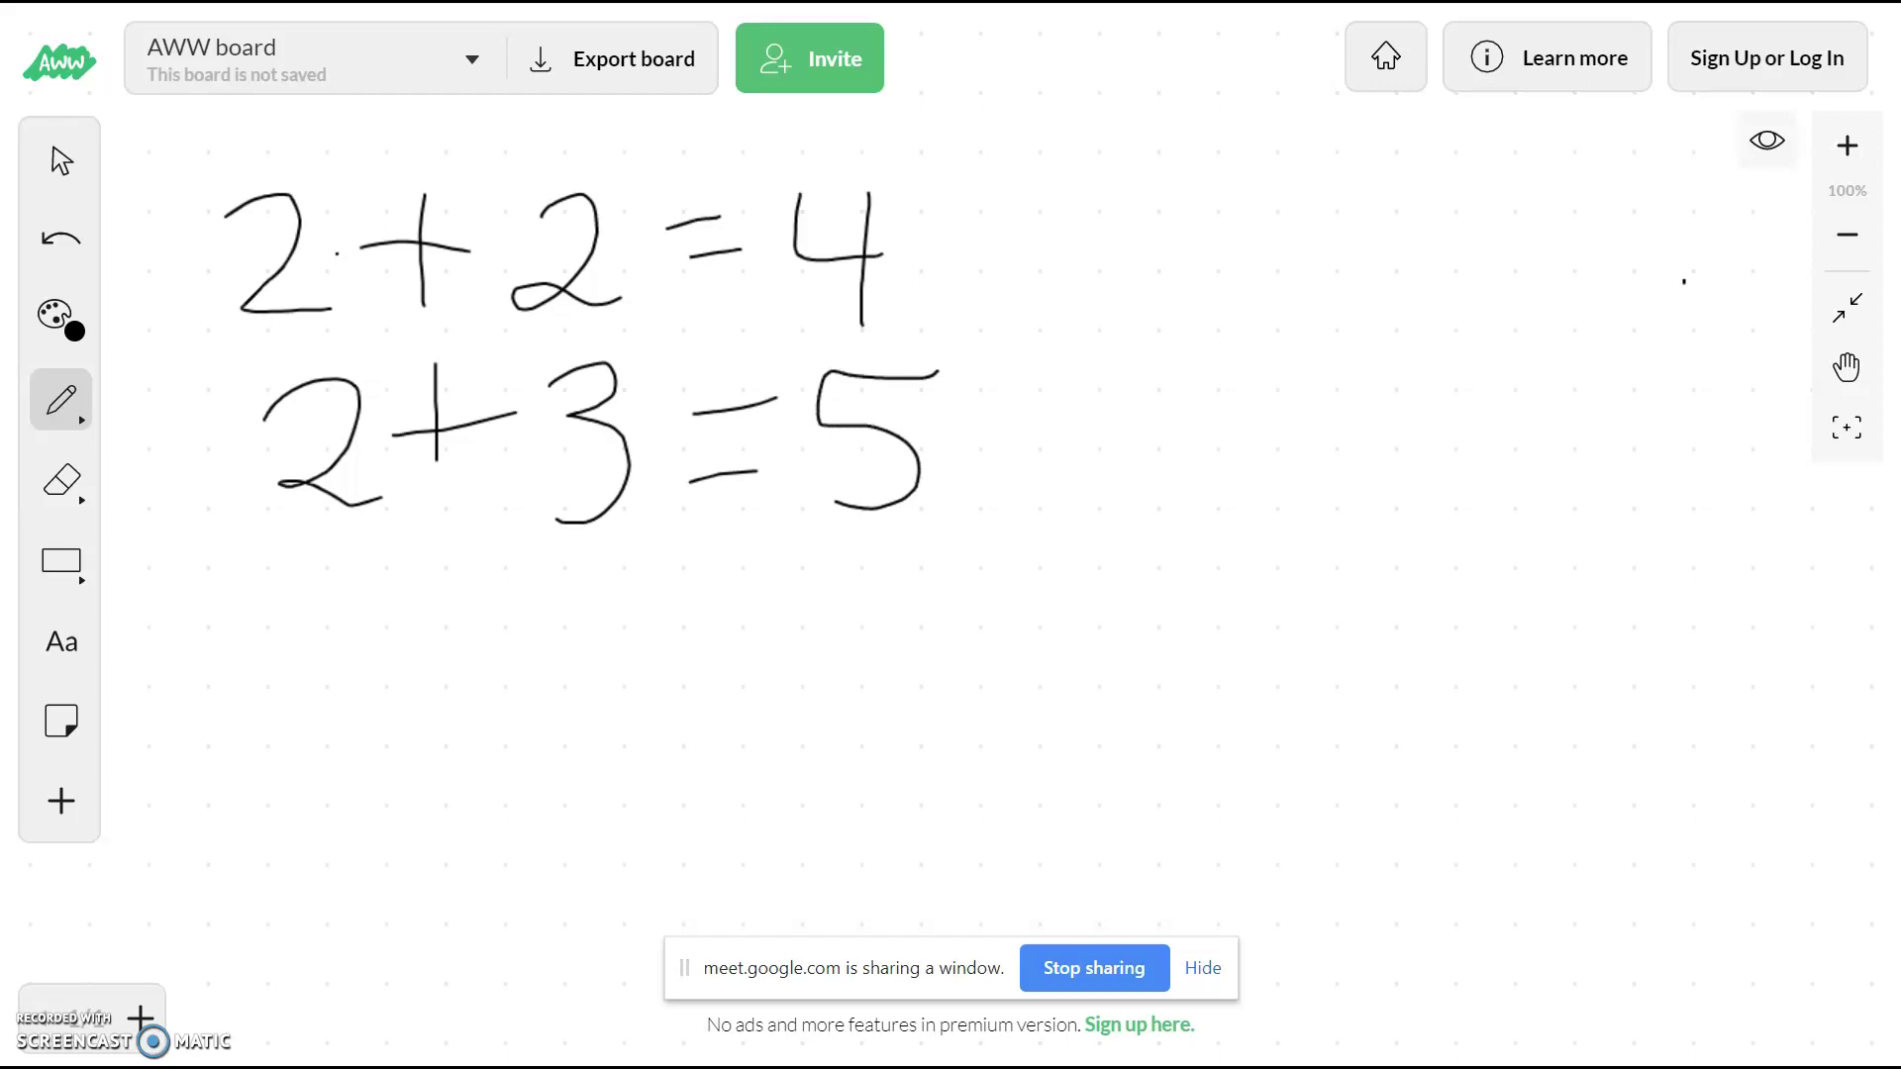
left_click(1841, 315)
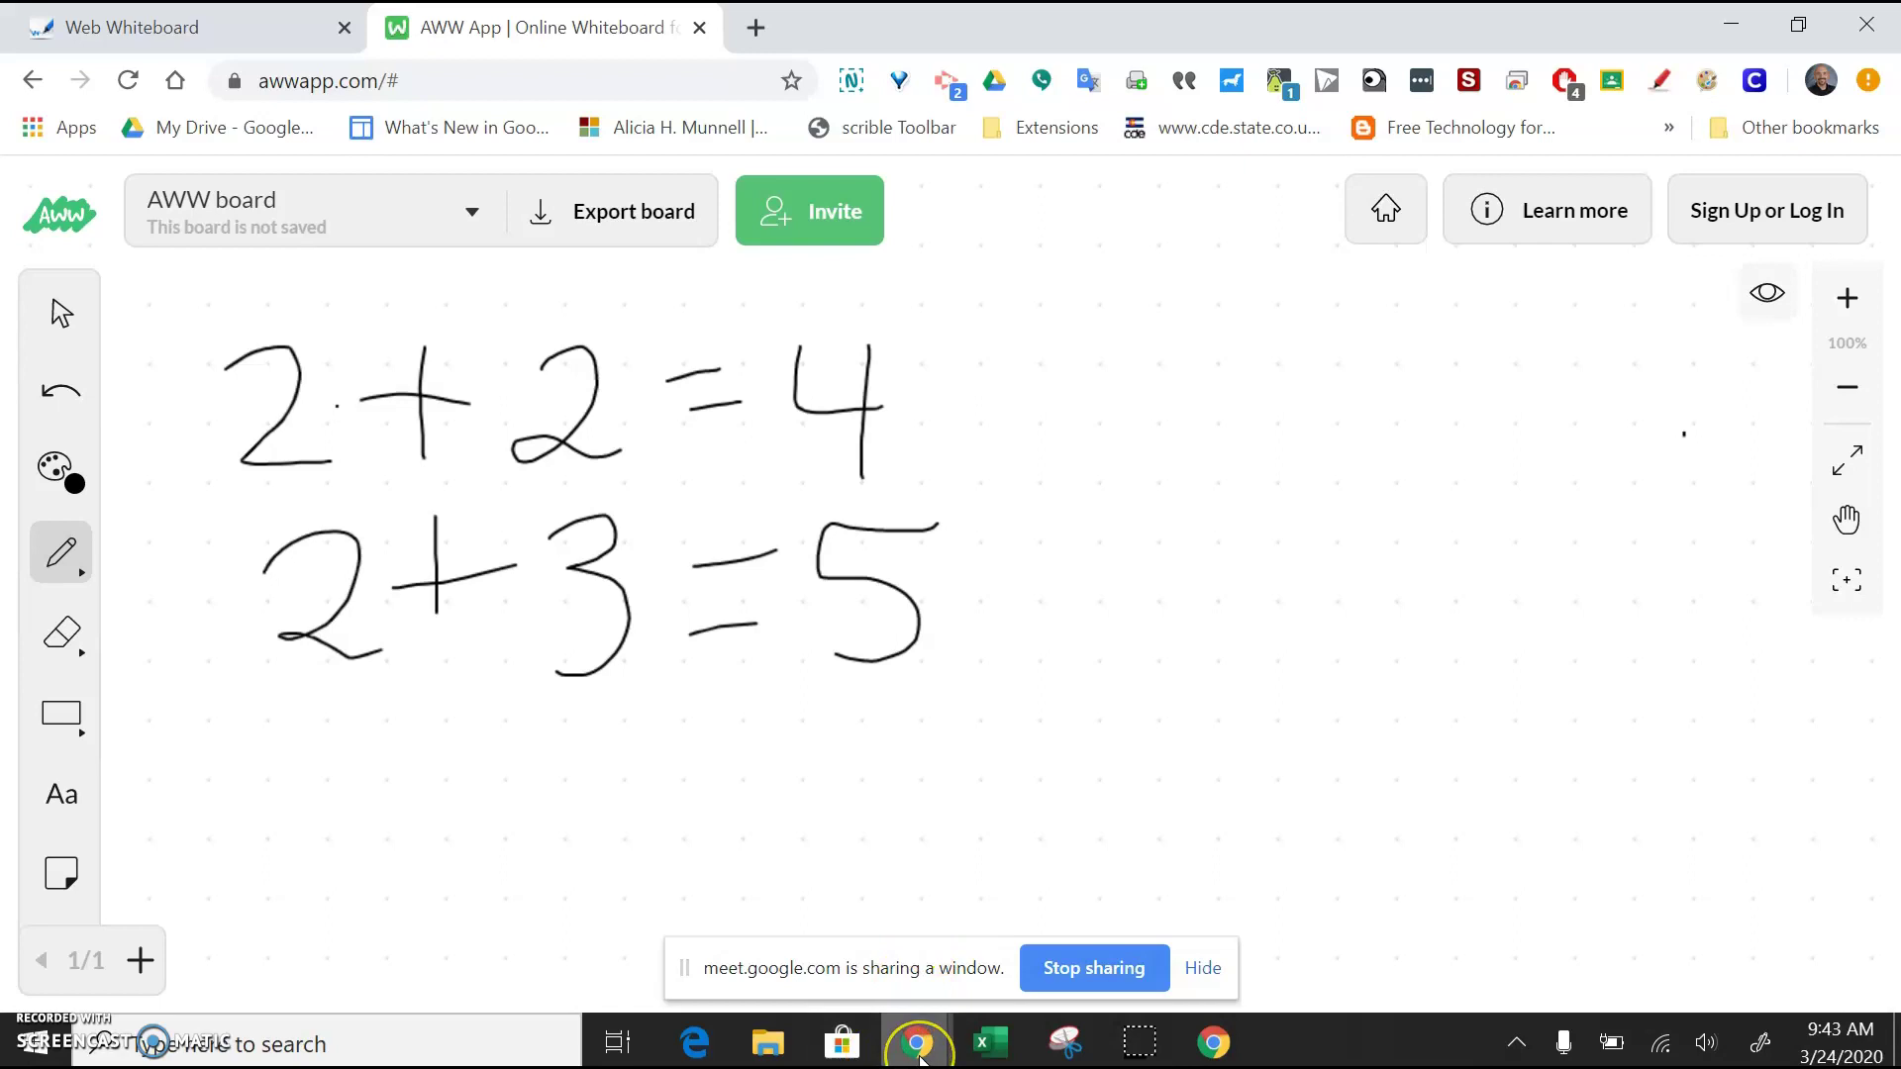
mouse_move(918, 1057)
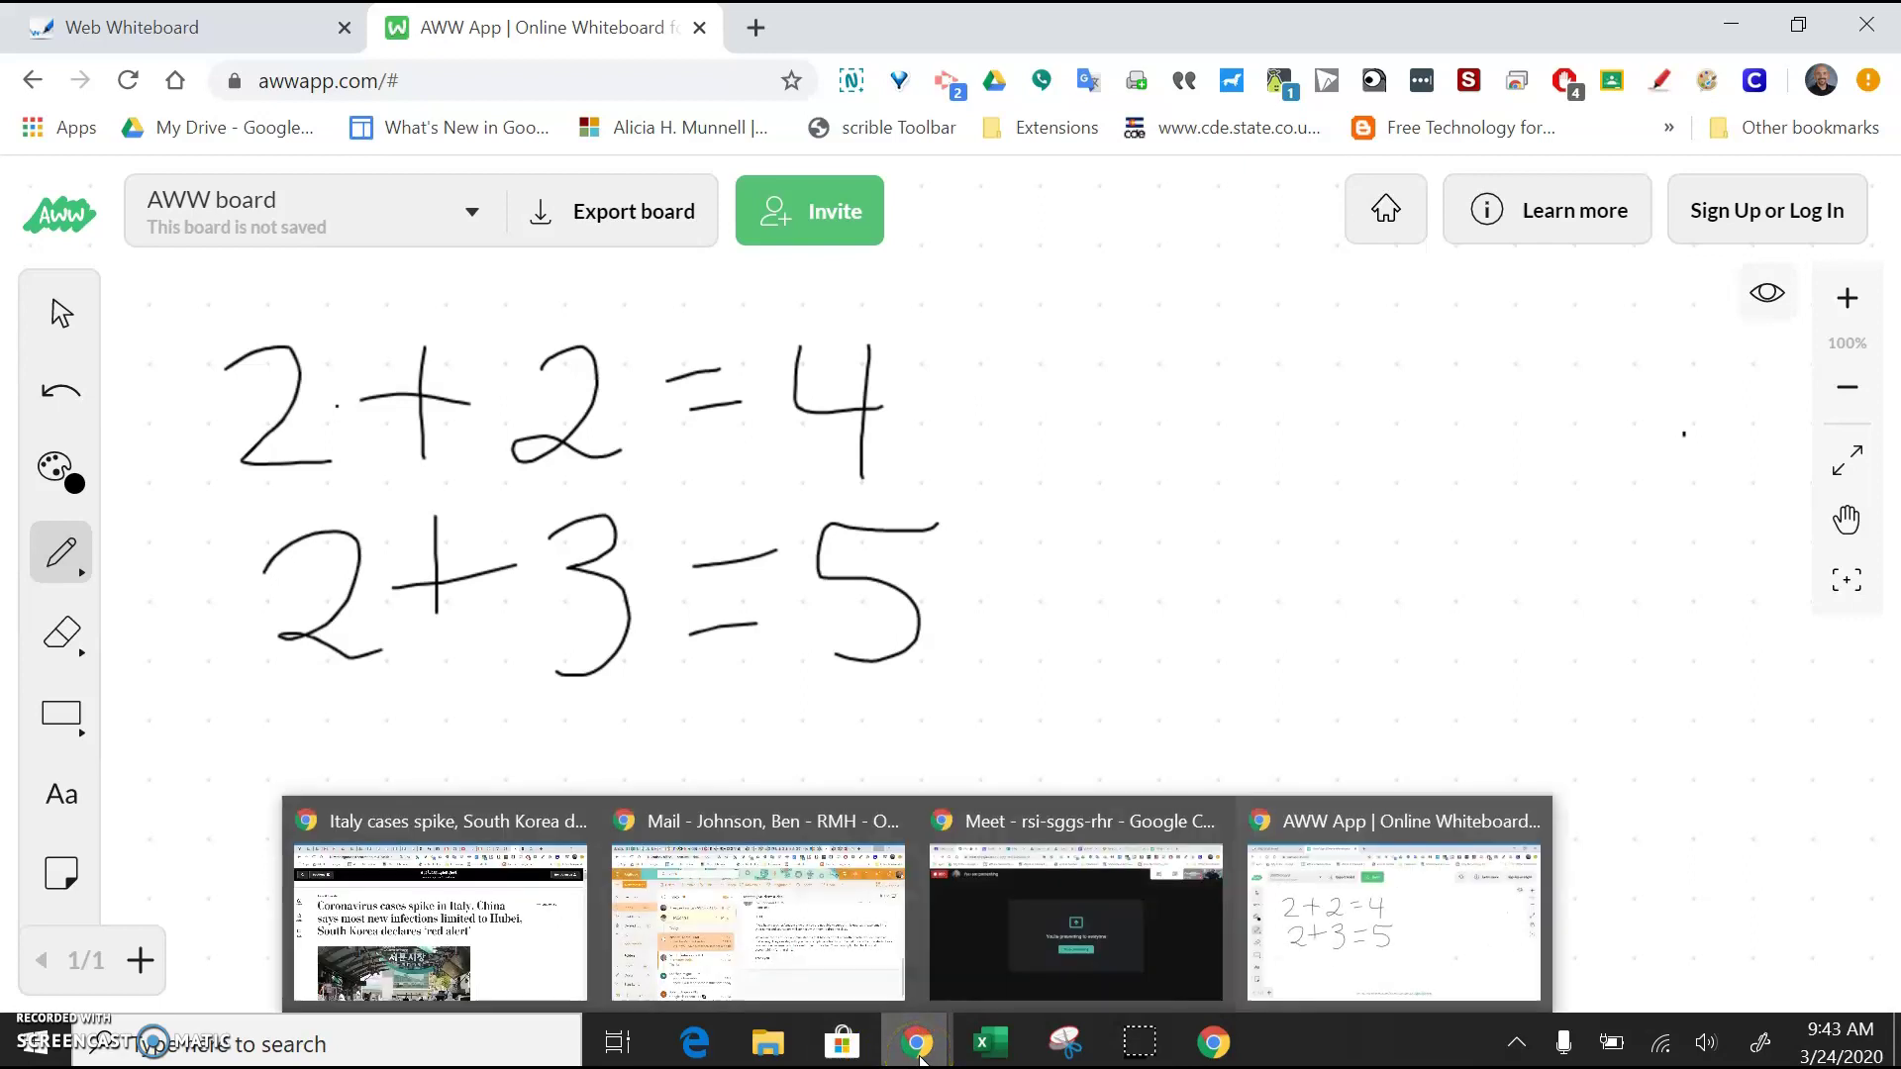
left_click(990, 901)
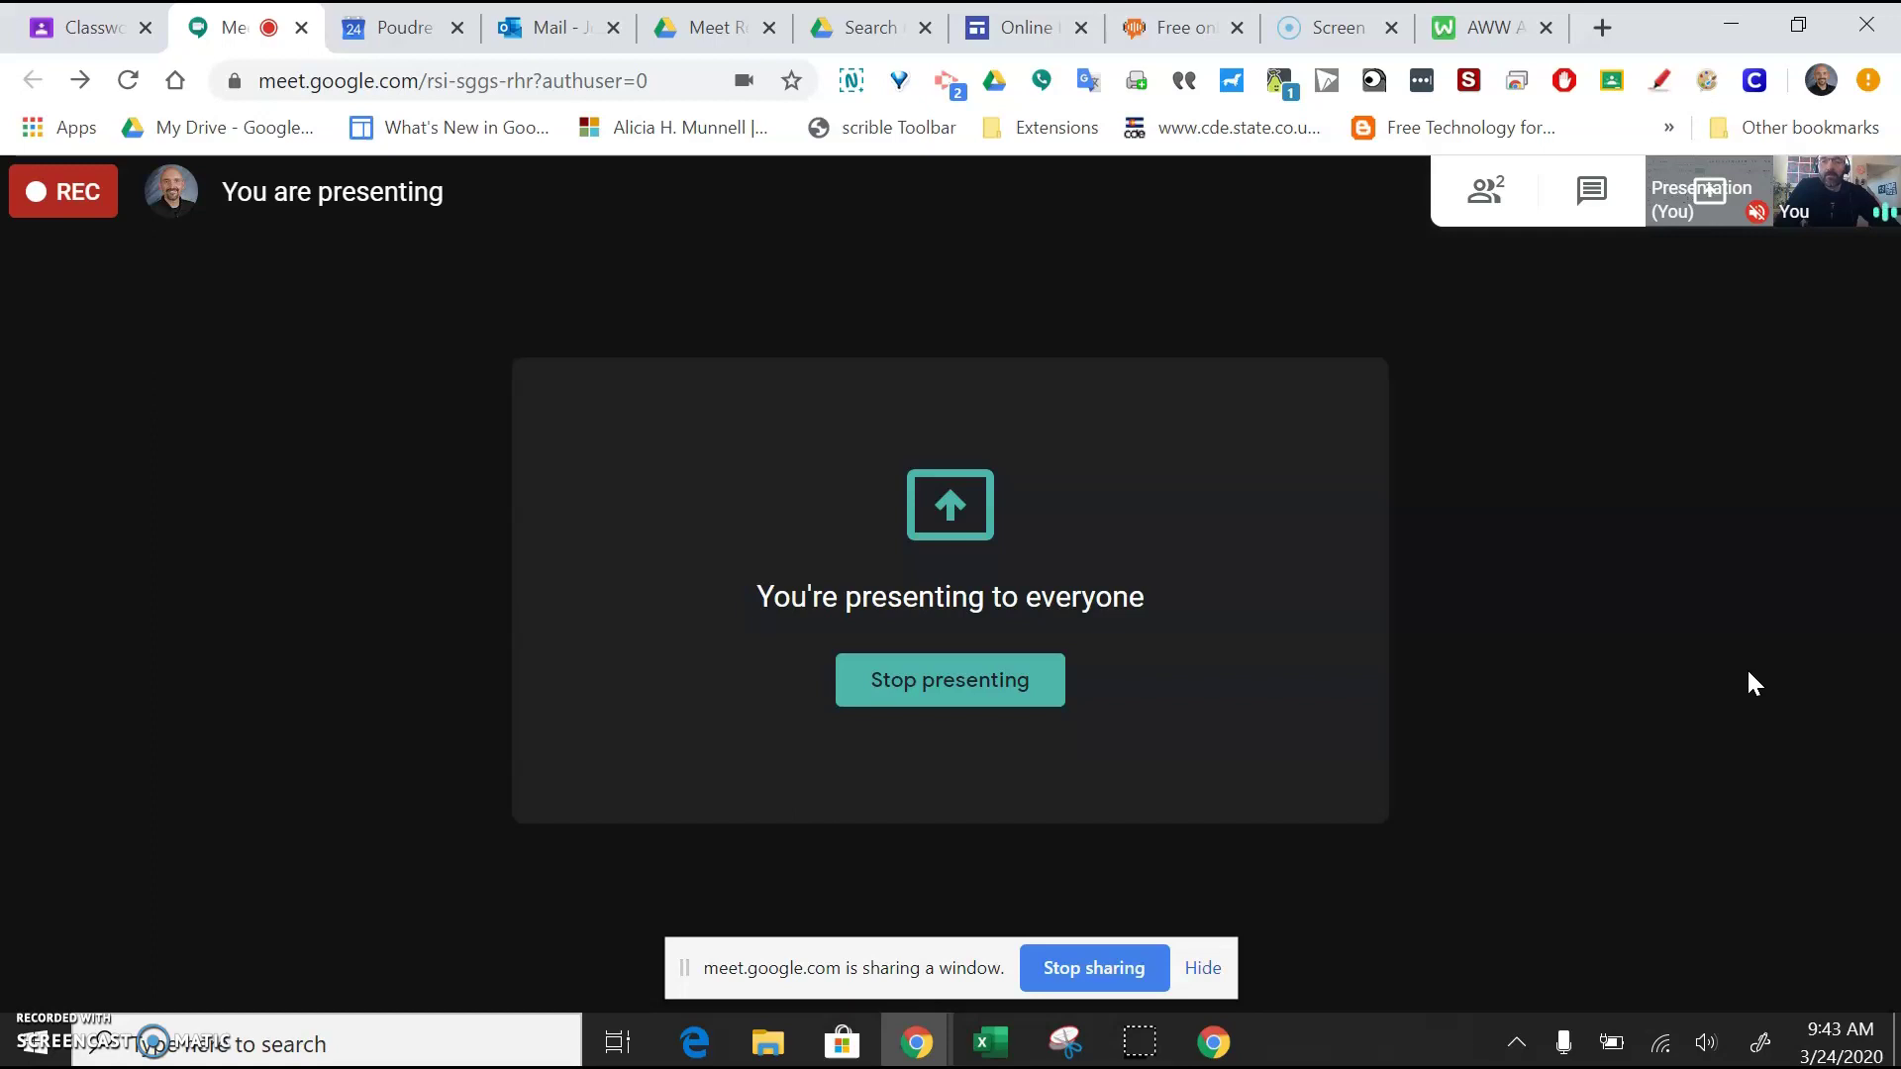
Step: Stop presenting, hang up to the Meet home screen, and switch to the Outlook inbox
left_click(993, 693)
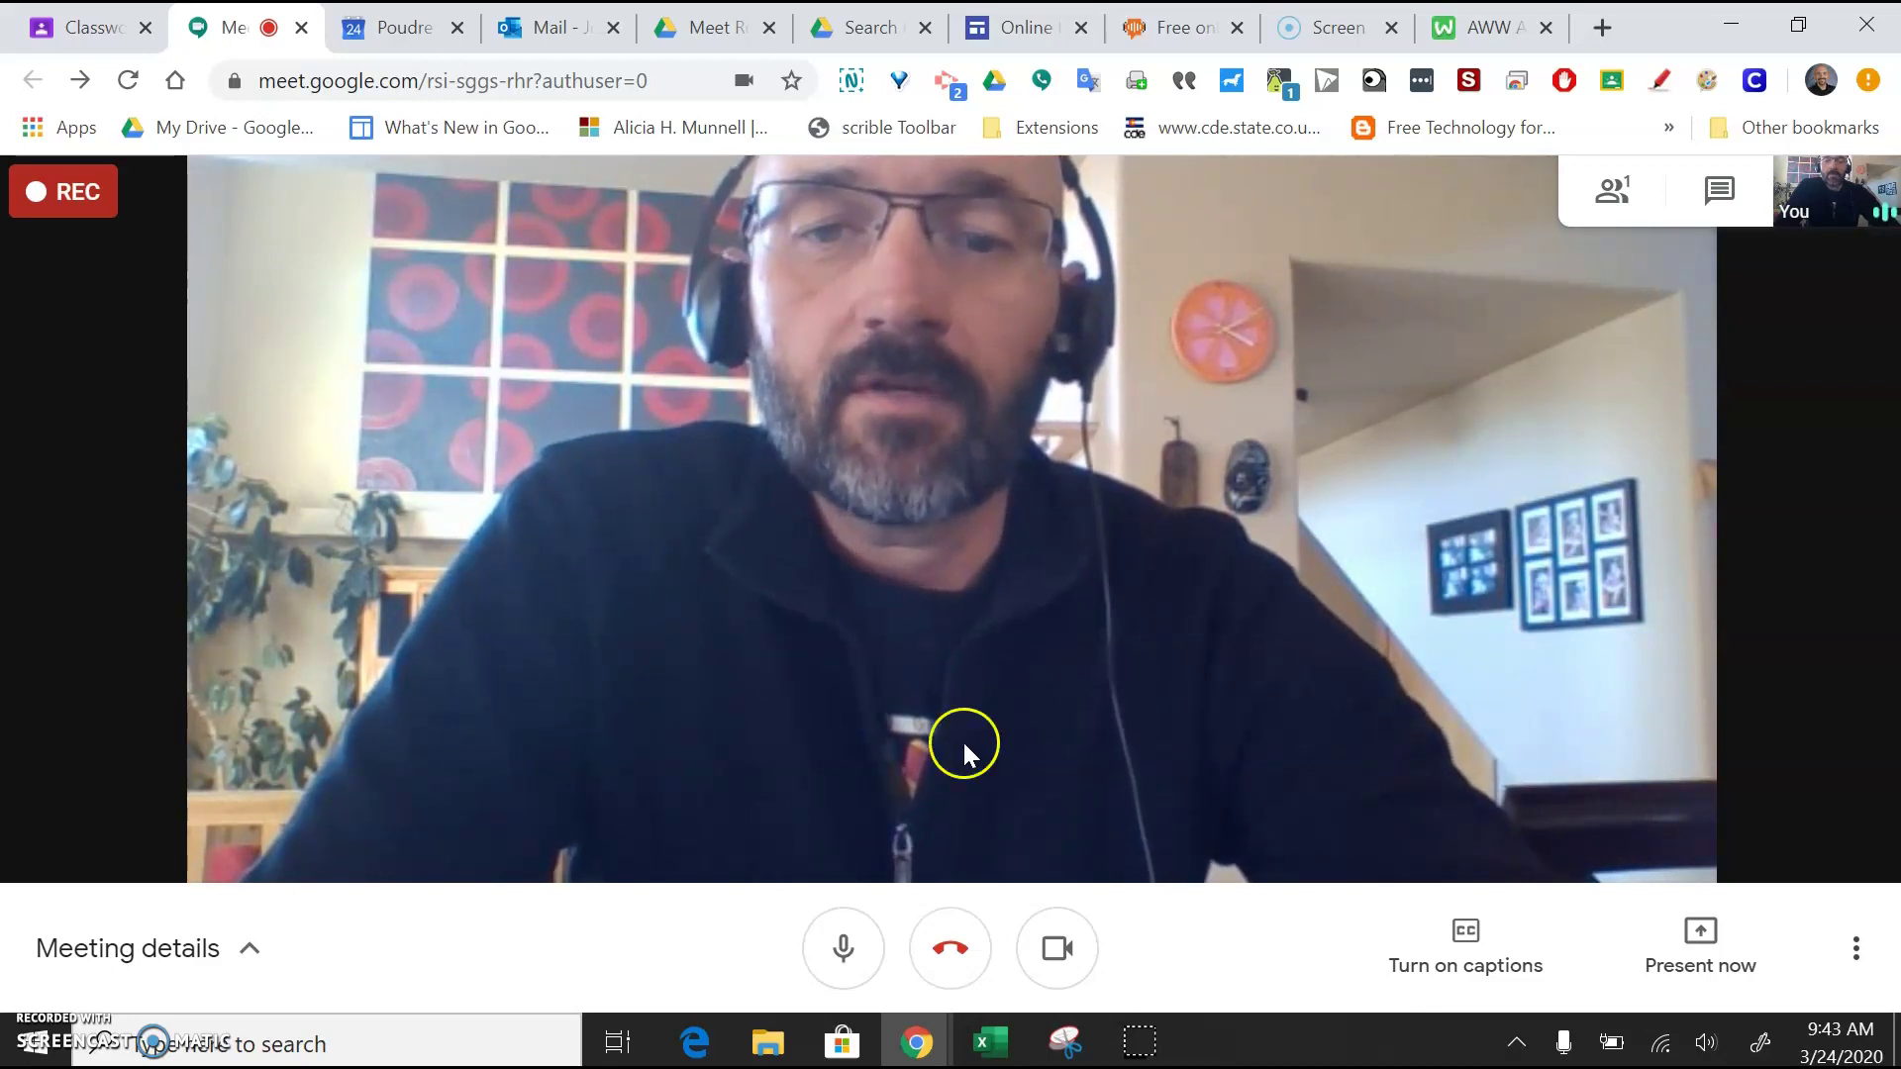
left_click(953, 955)
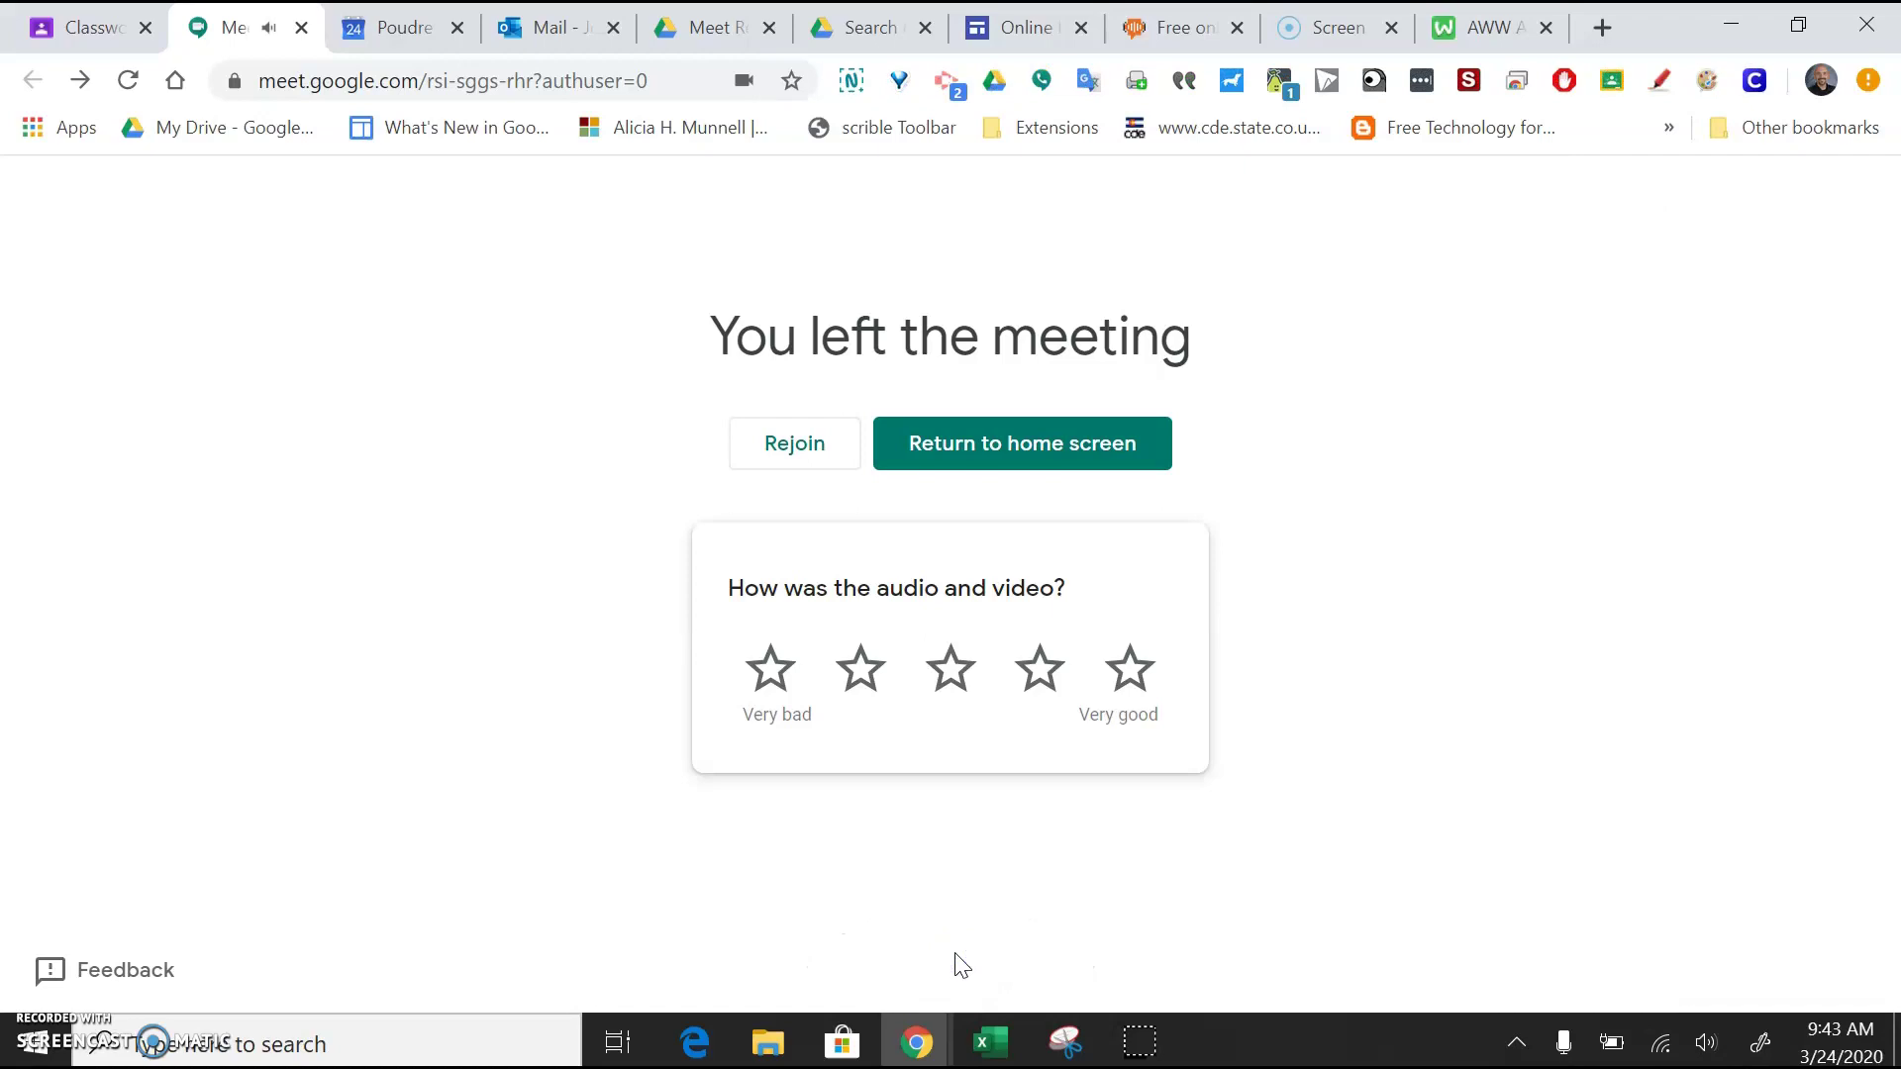
left_click(1035, 455)
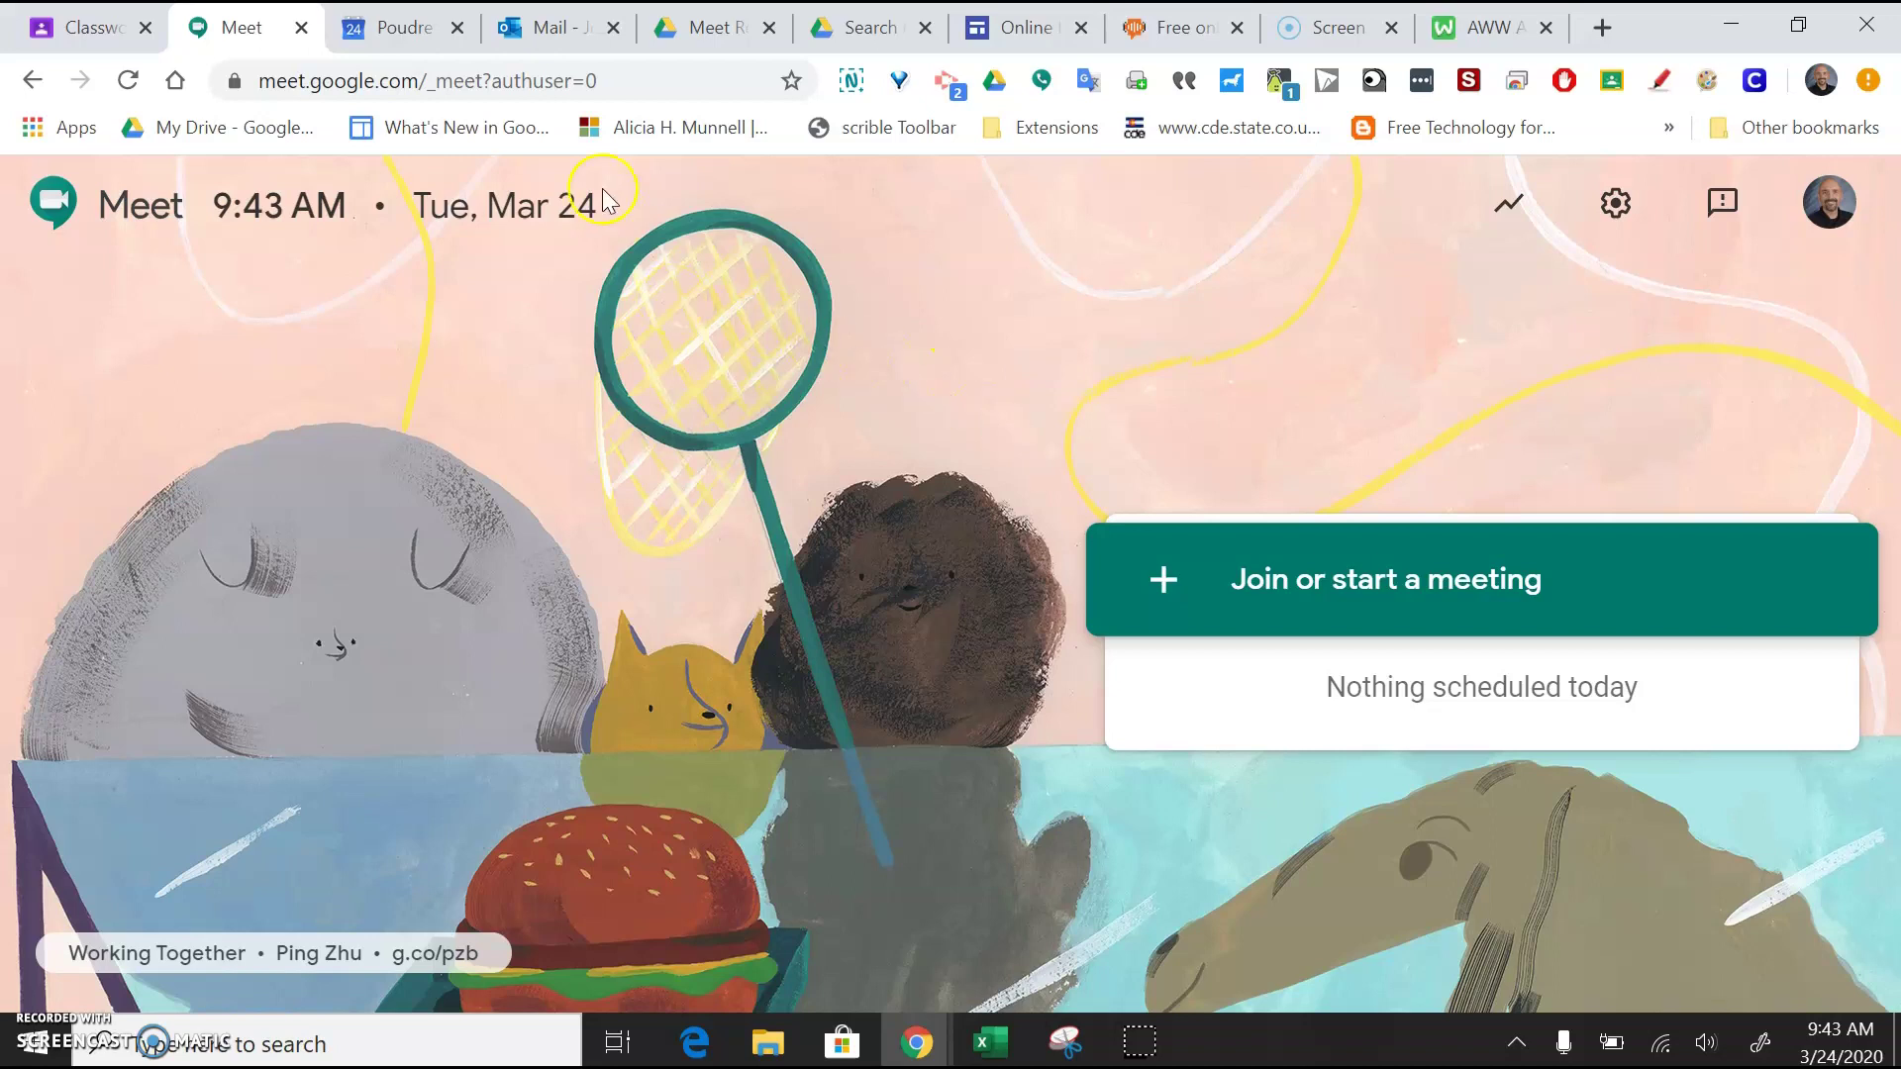
left_click(550, 27)
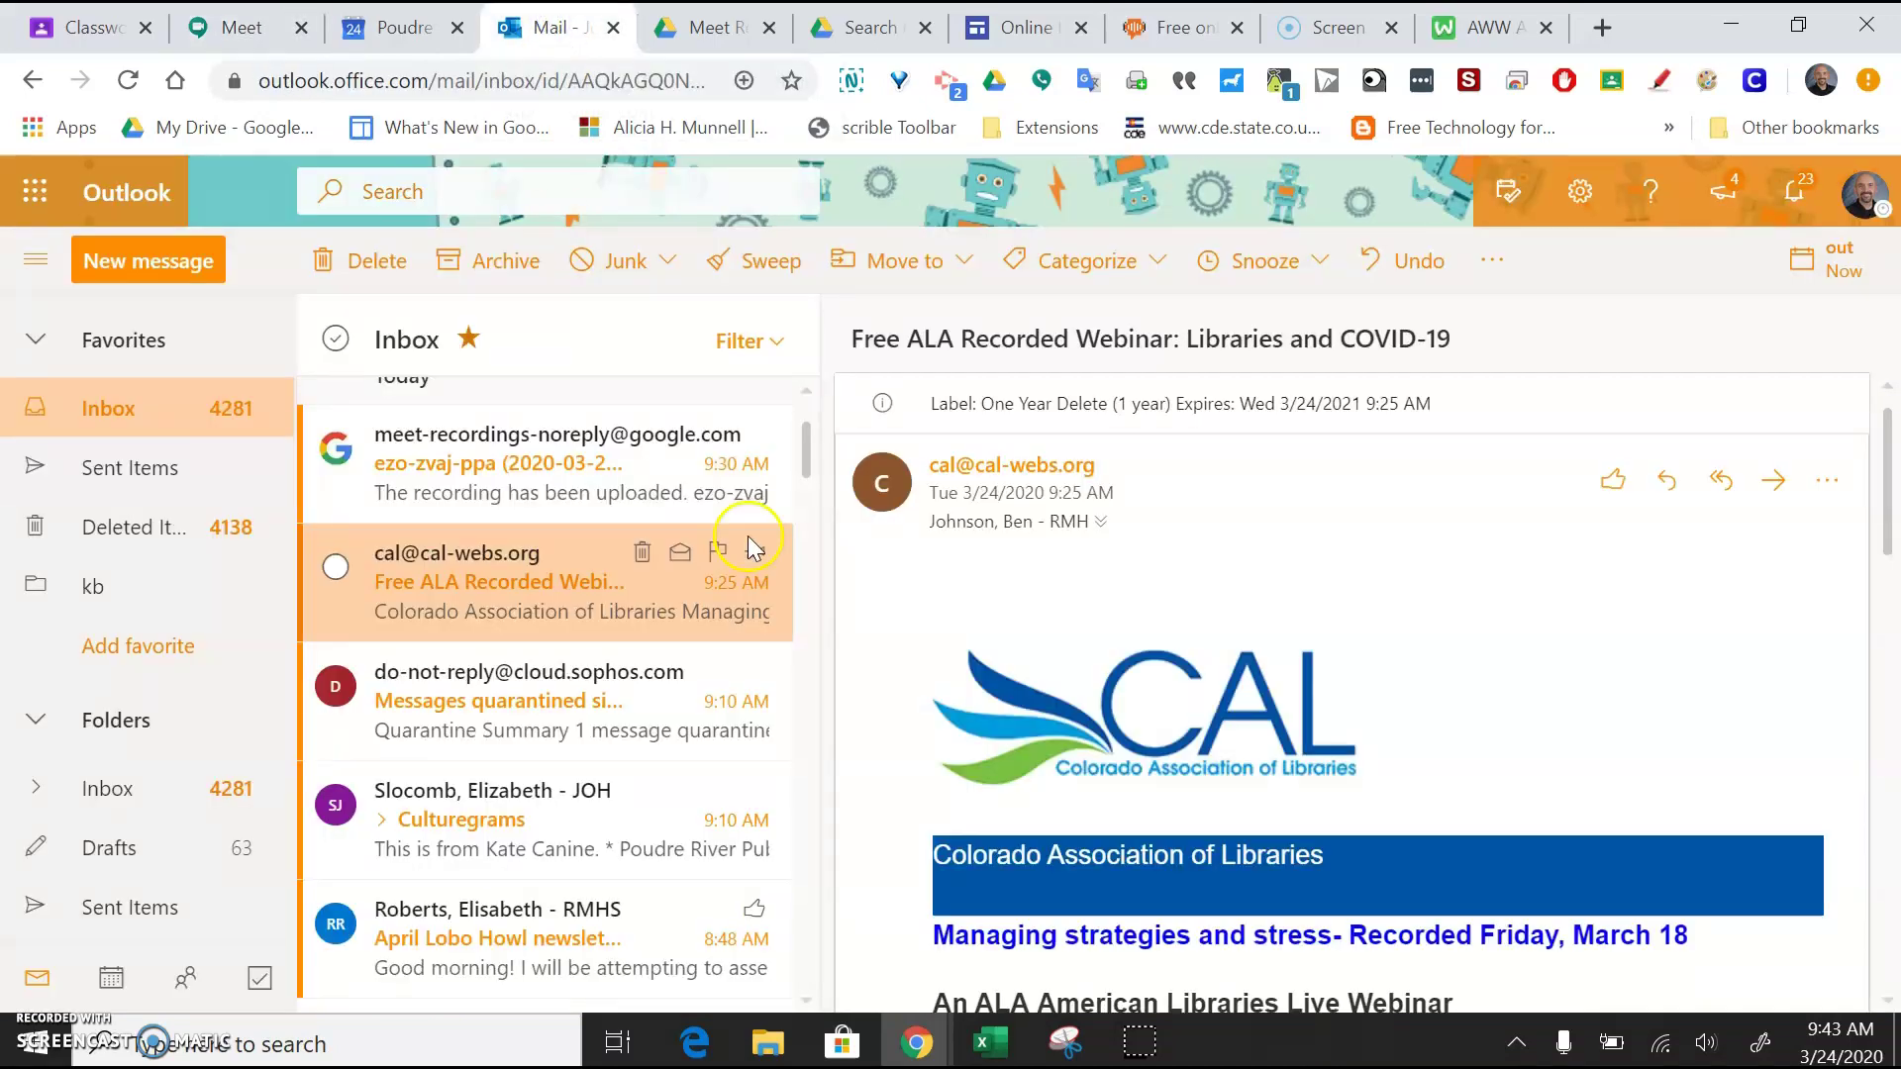
Step: Open the Meet recording notification email, then go back to Test Class p1's Classroom page
scroll(797, 390, "up", 2)
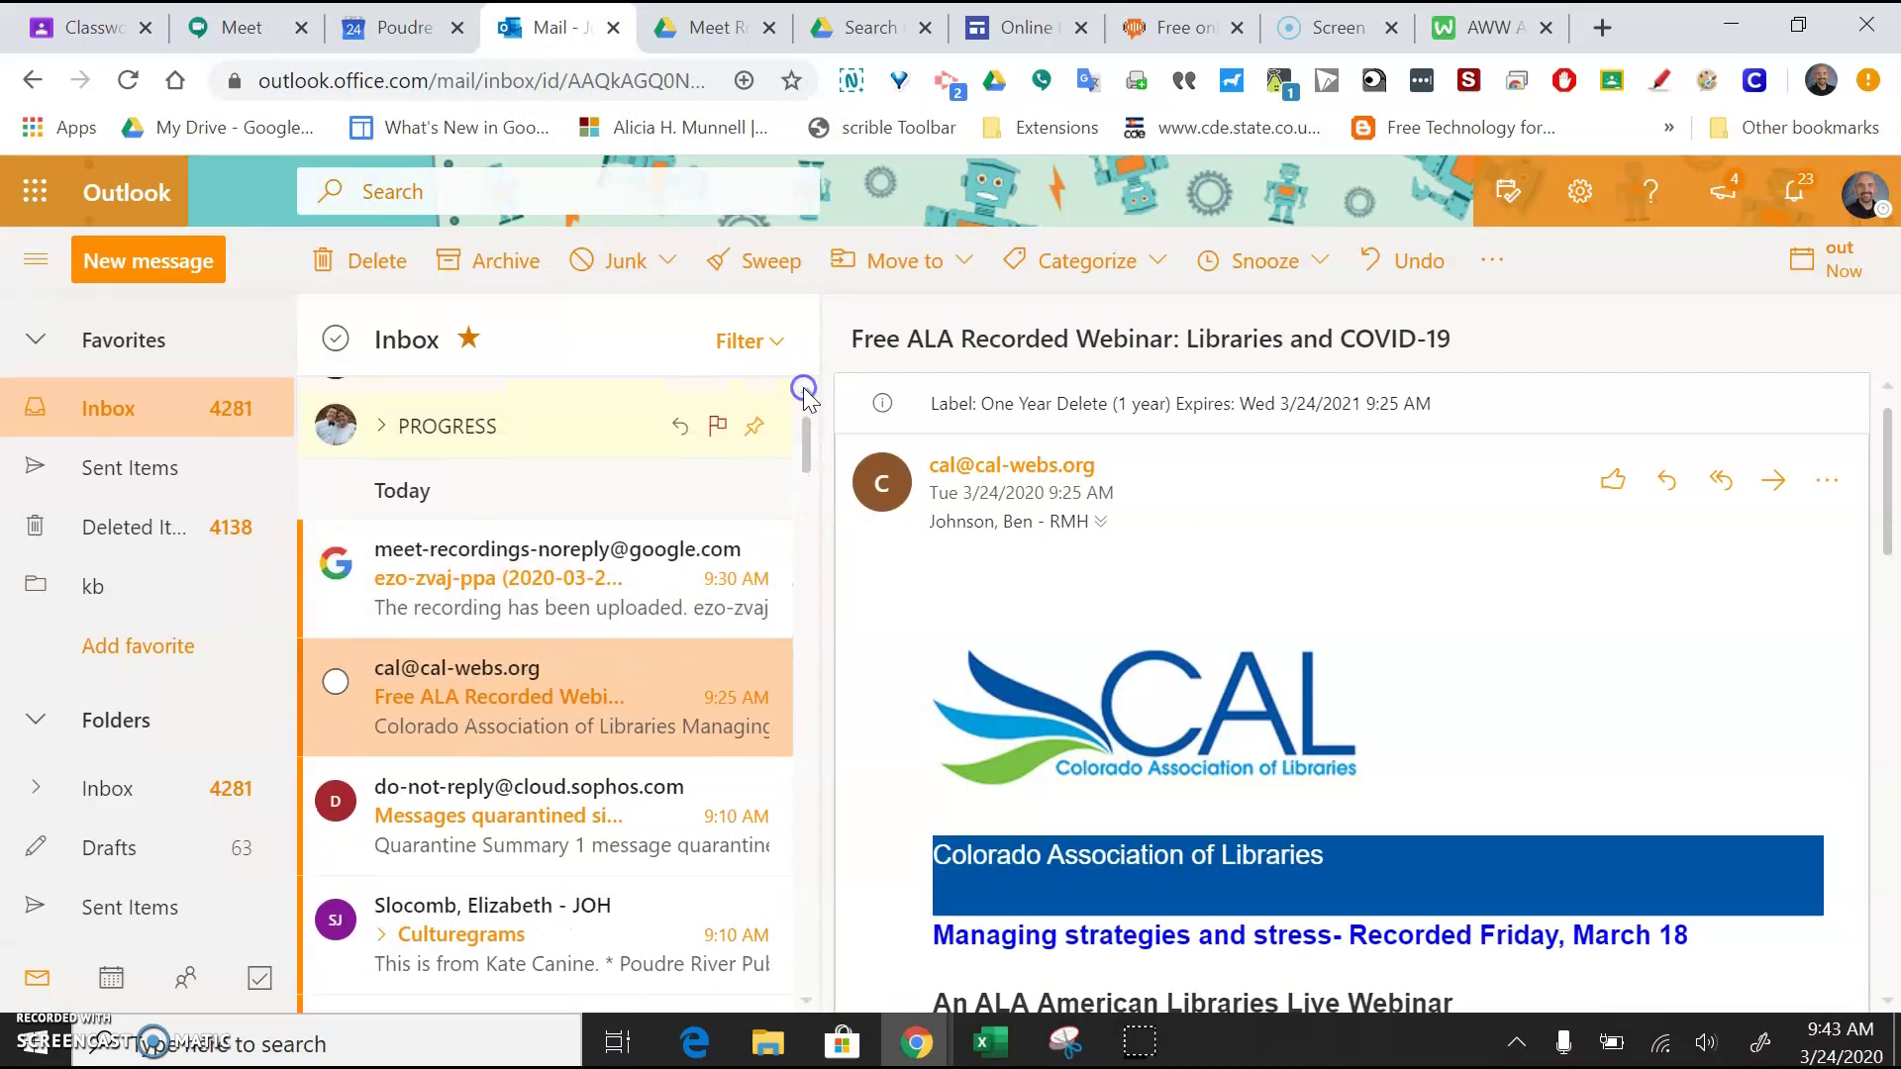
left_click(513, 610)
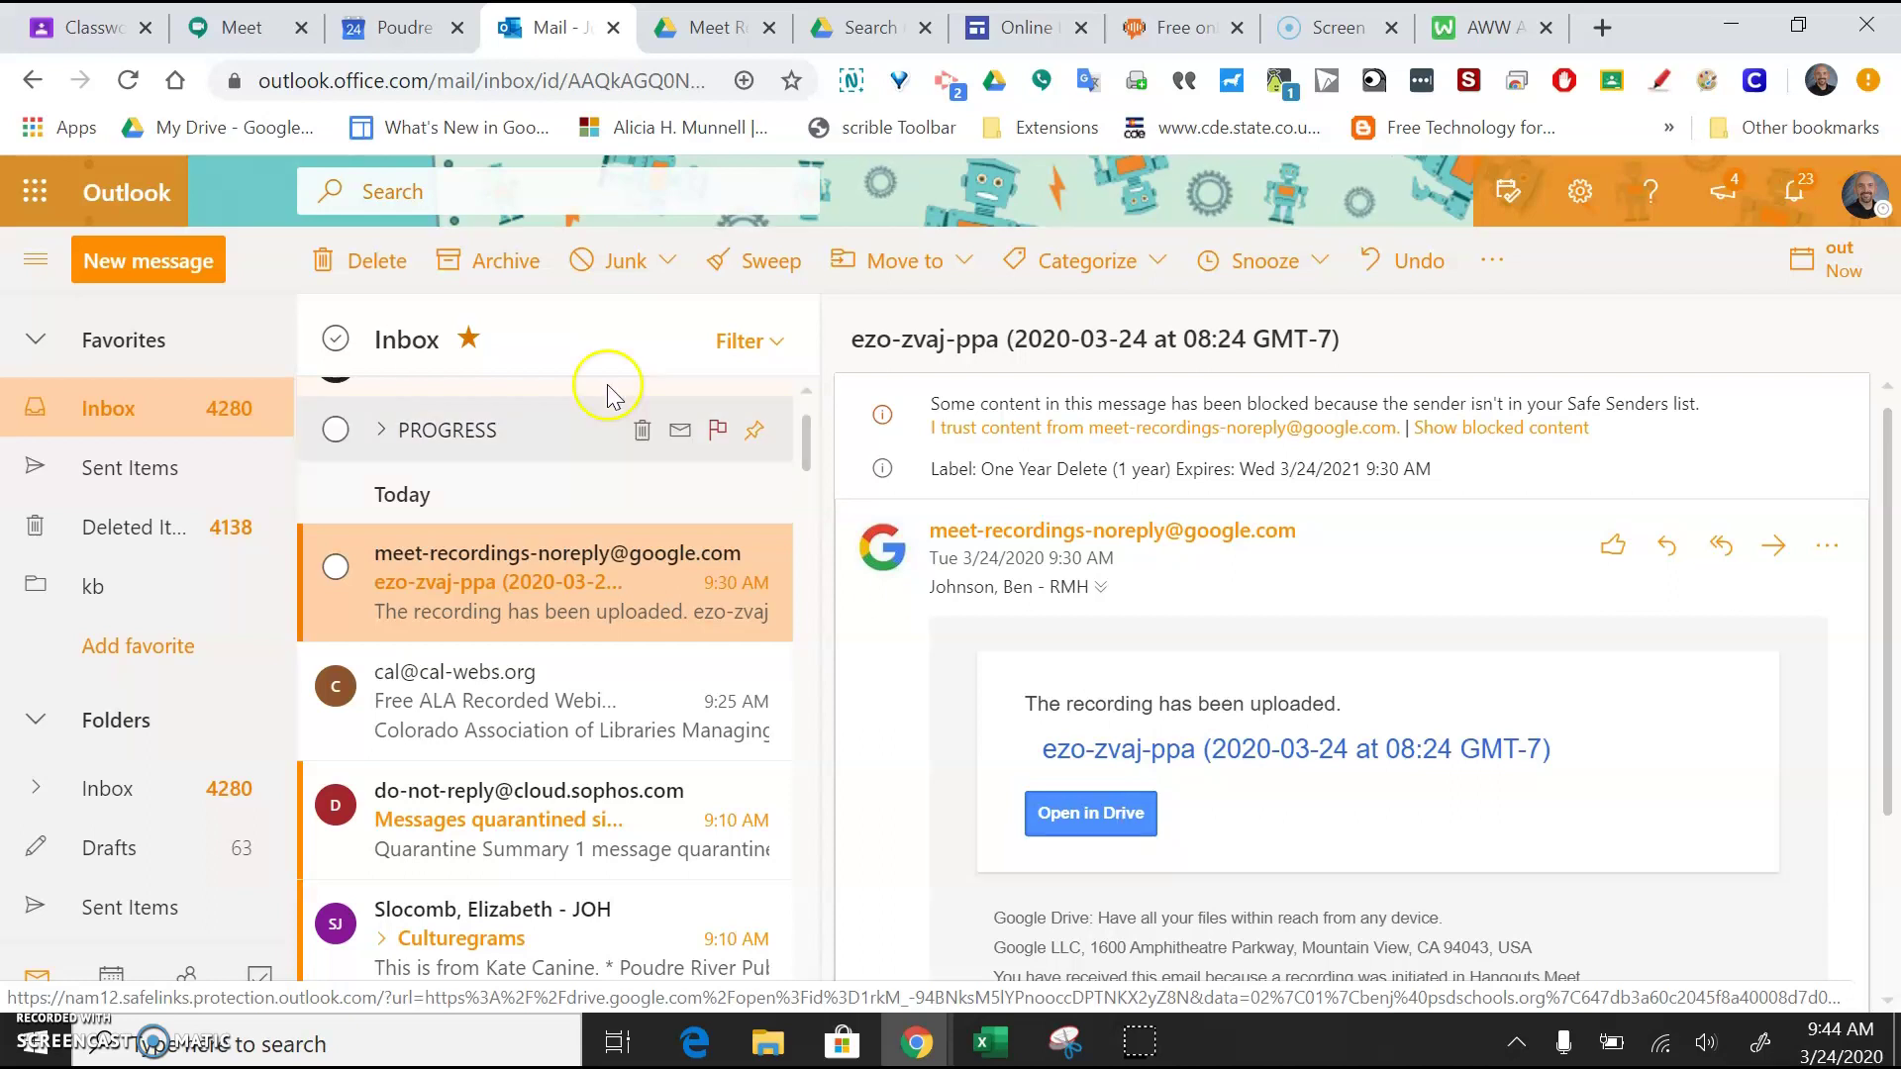
left_click(74, 20)
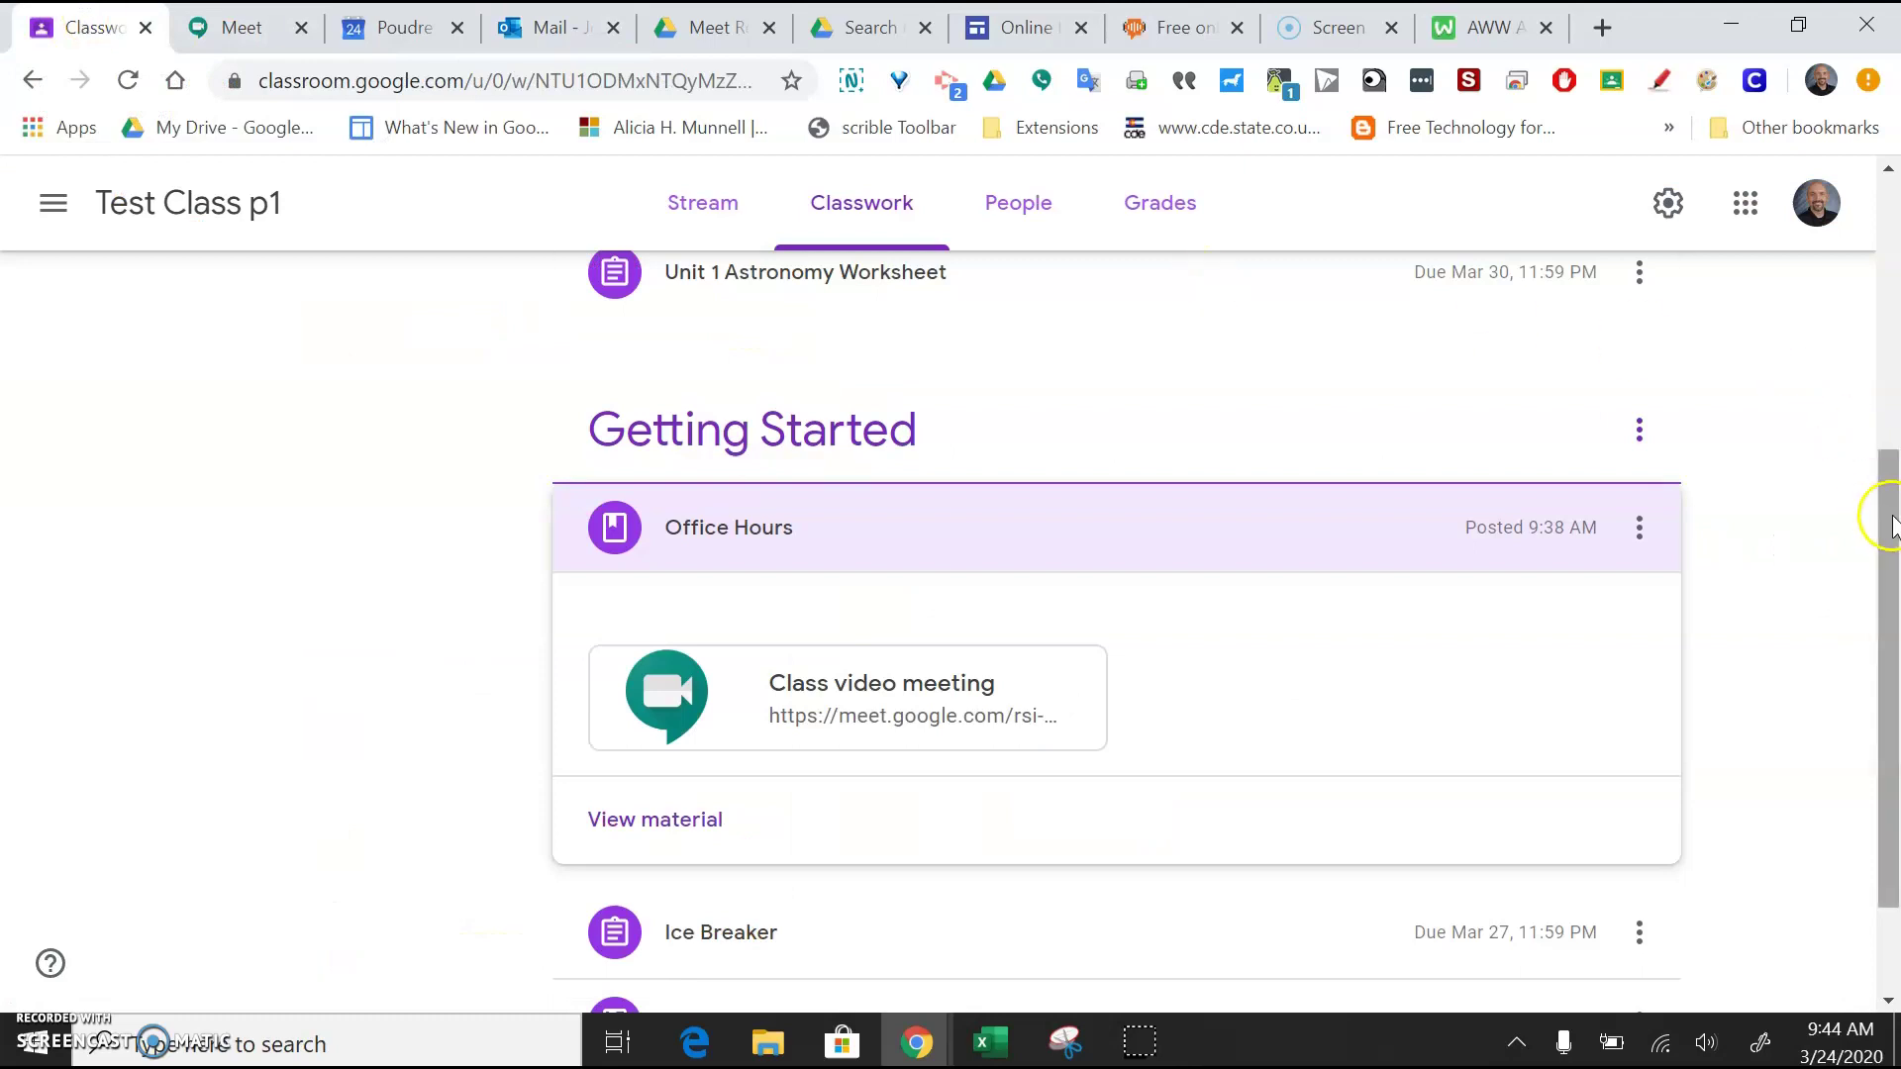
Step: Create a Test Class p1 material titled 'Office Hours 3-25' and bring up its attachment options
left_click_drag(1884, 508, 1893, 242)
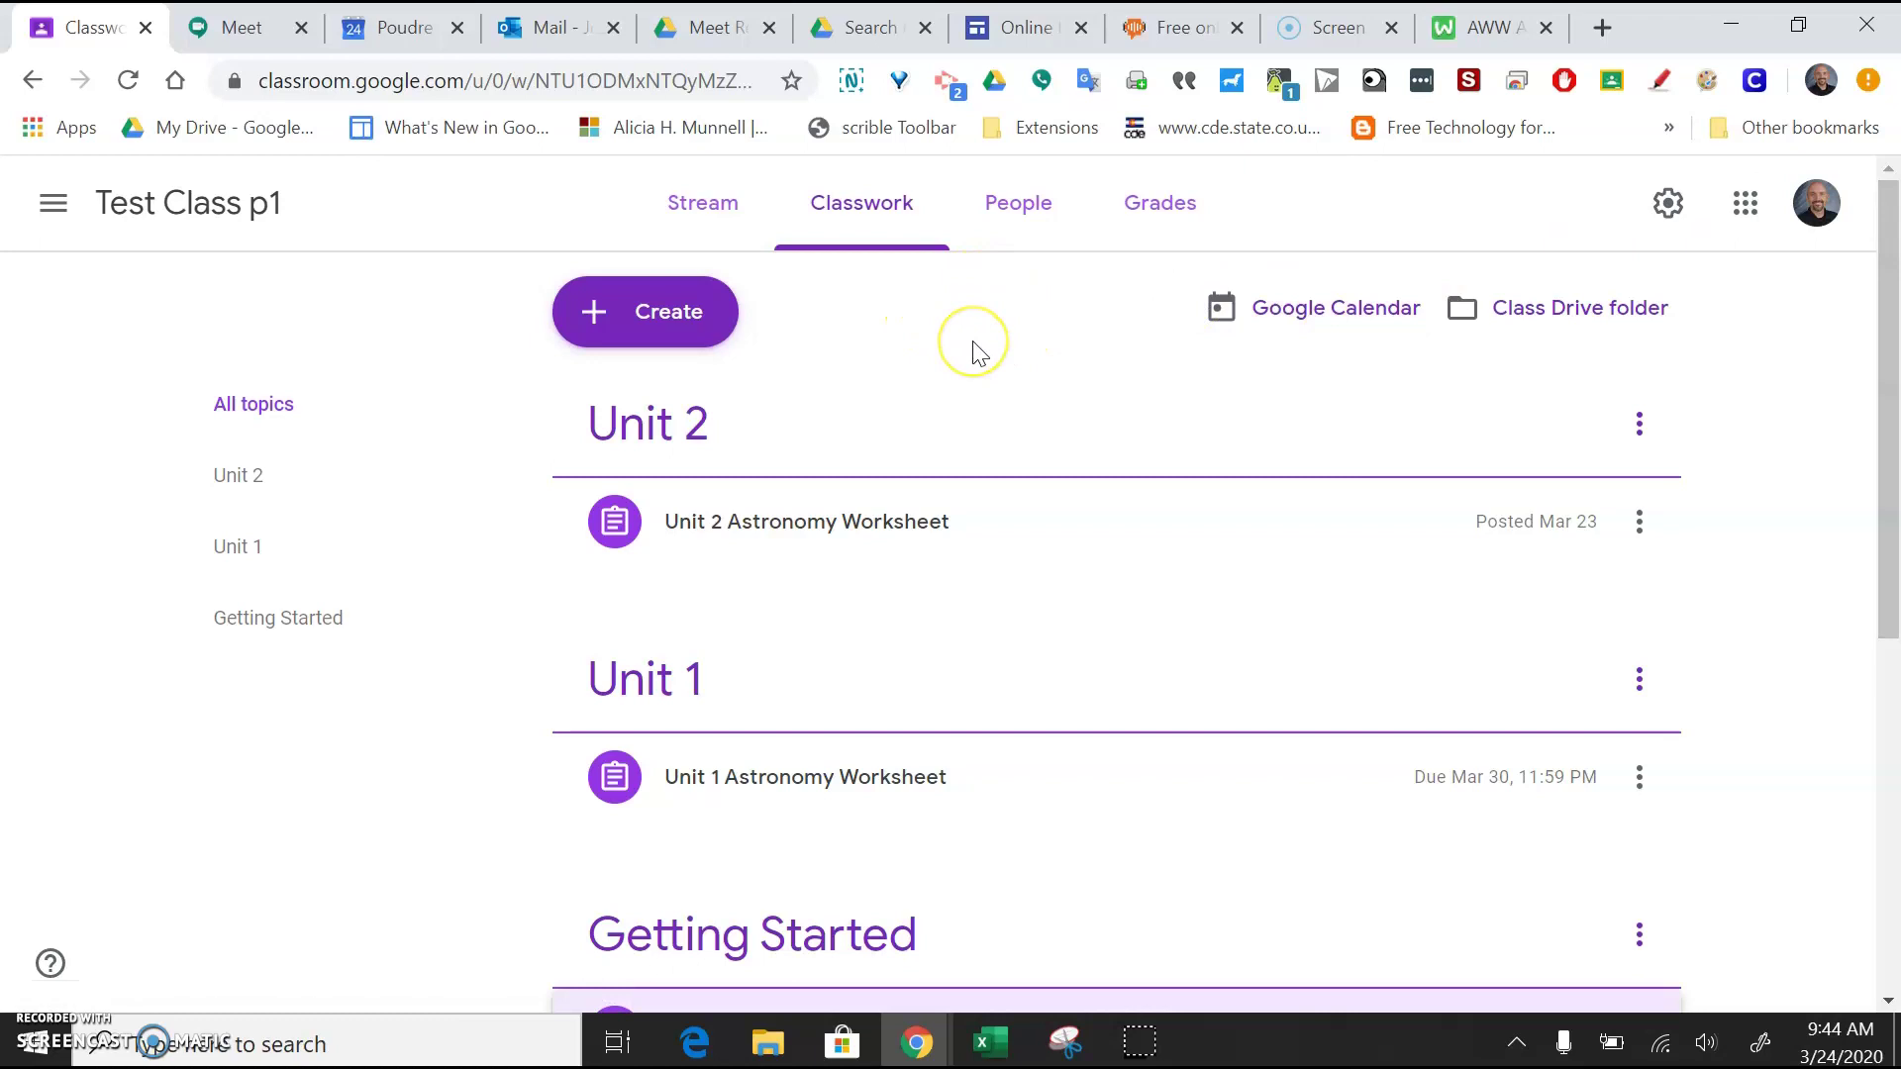
left_click(878, 216)
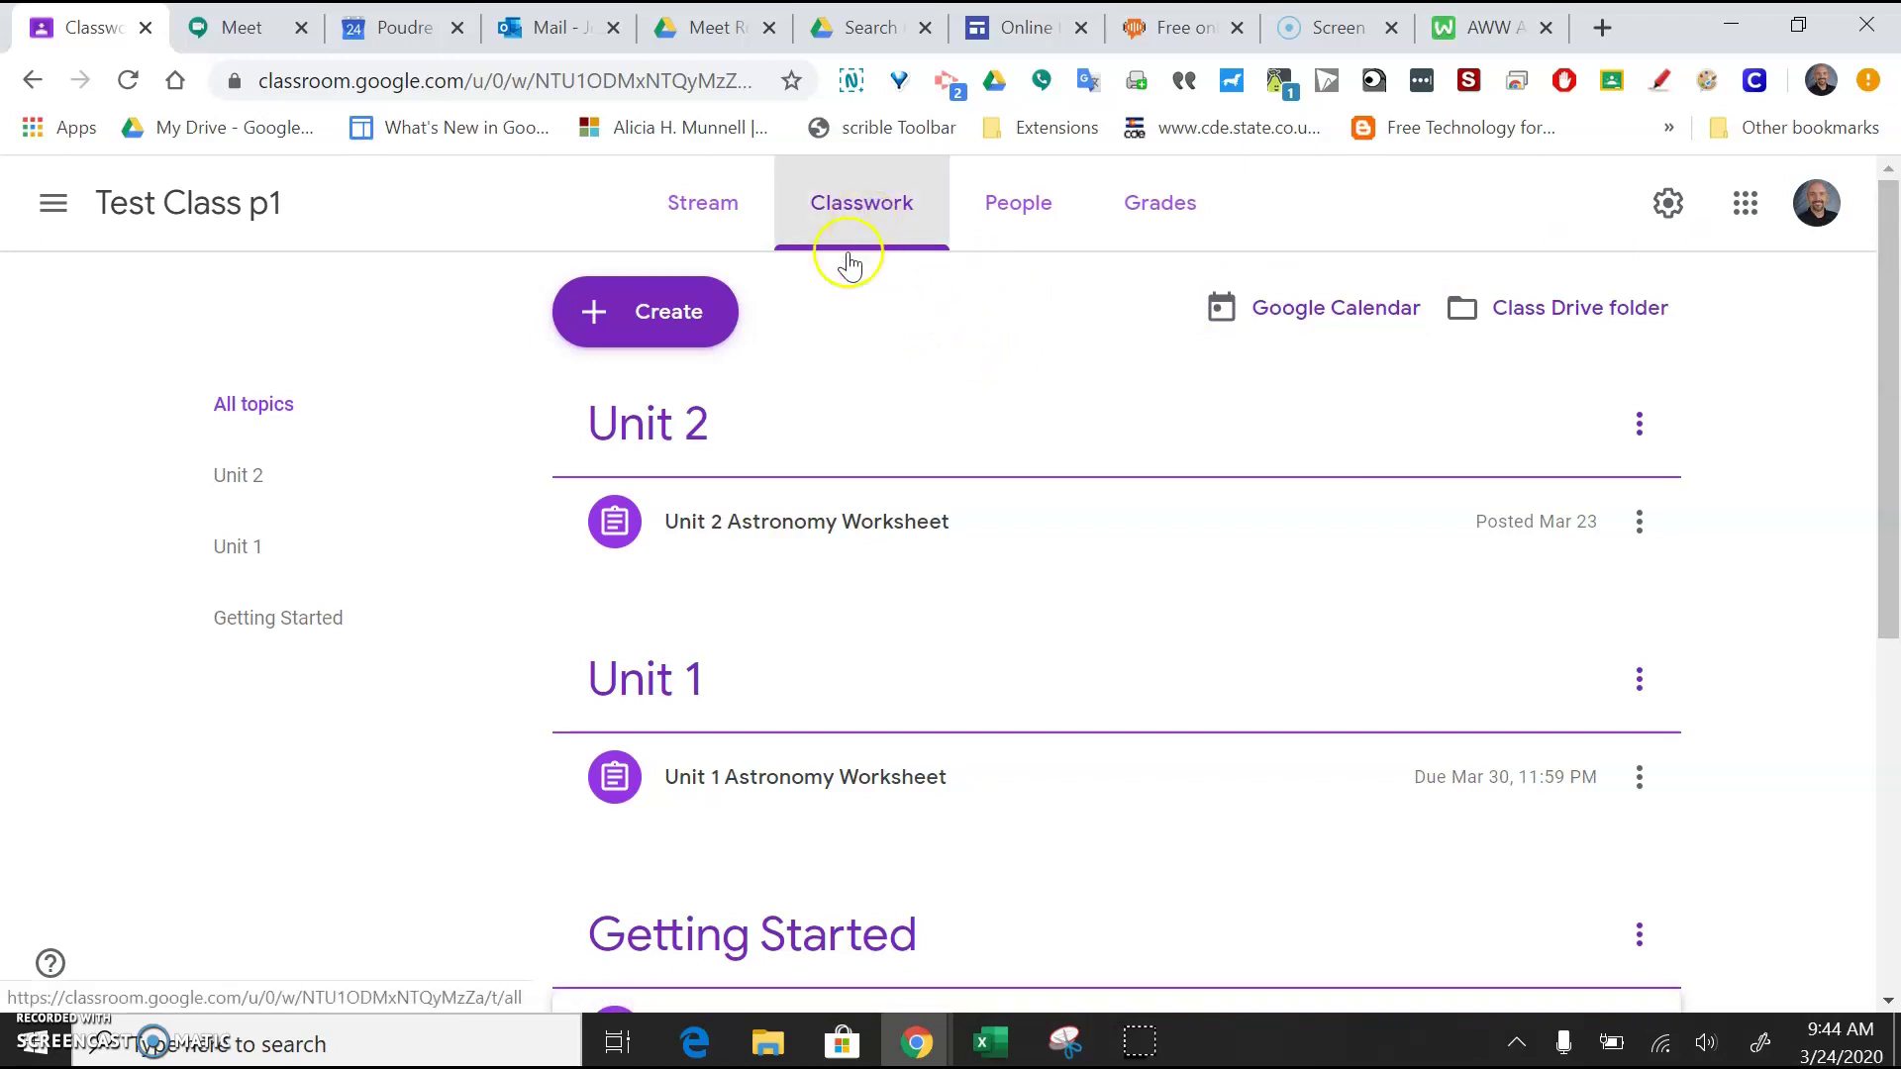
left_click(697, 315)
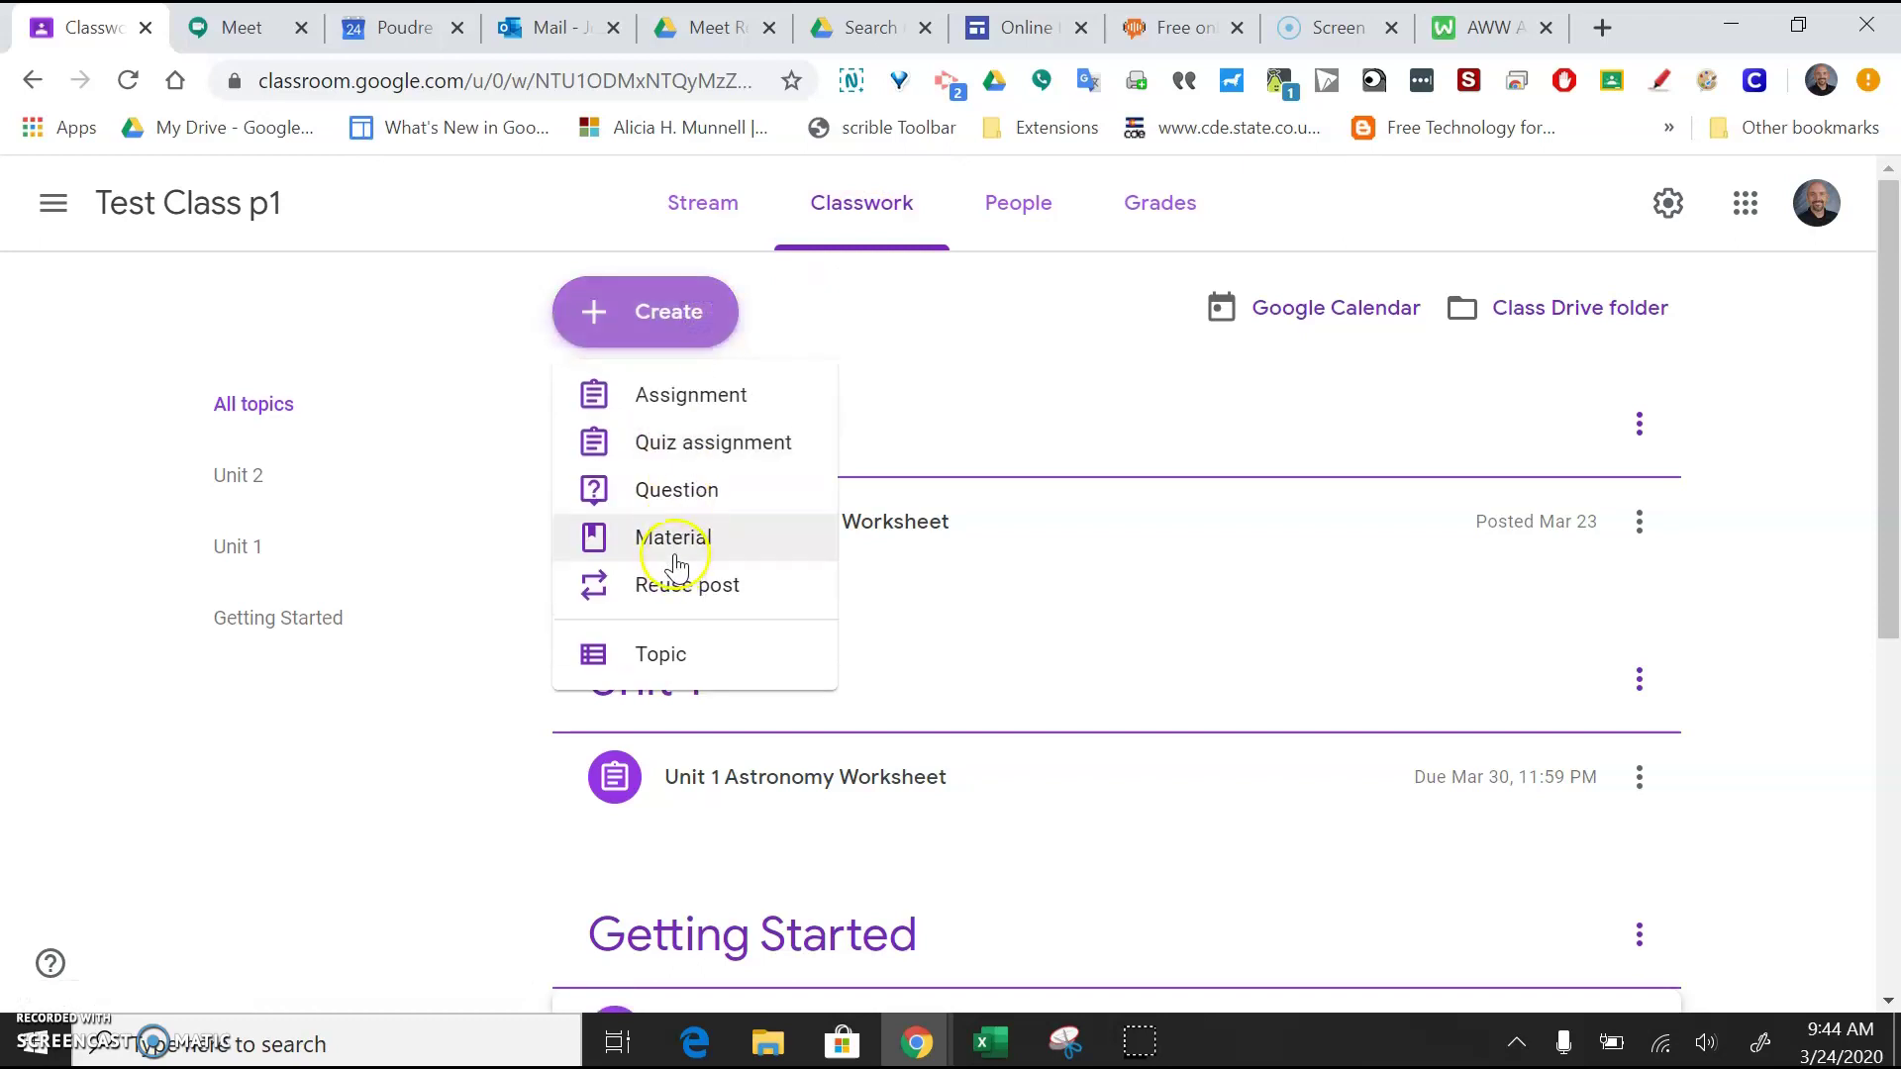
left_click(681, 558)
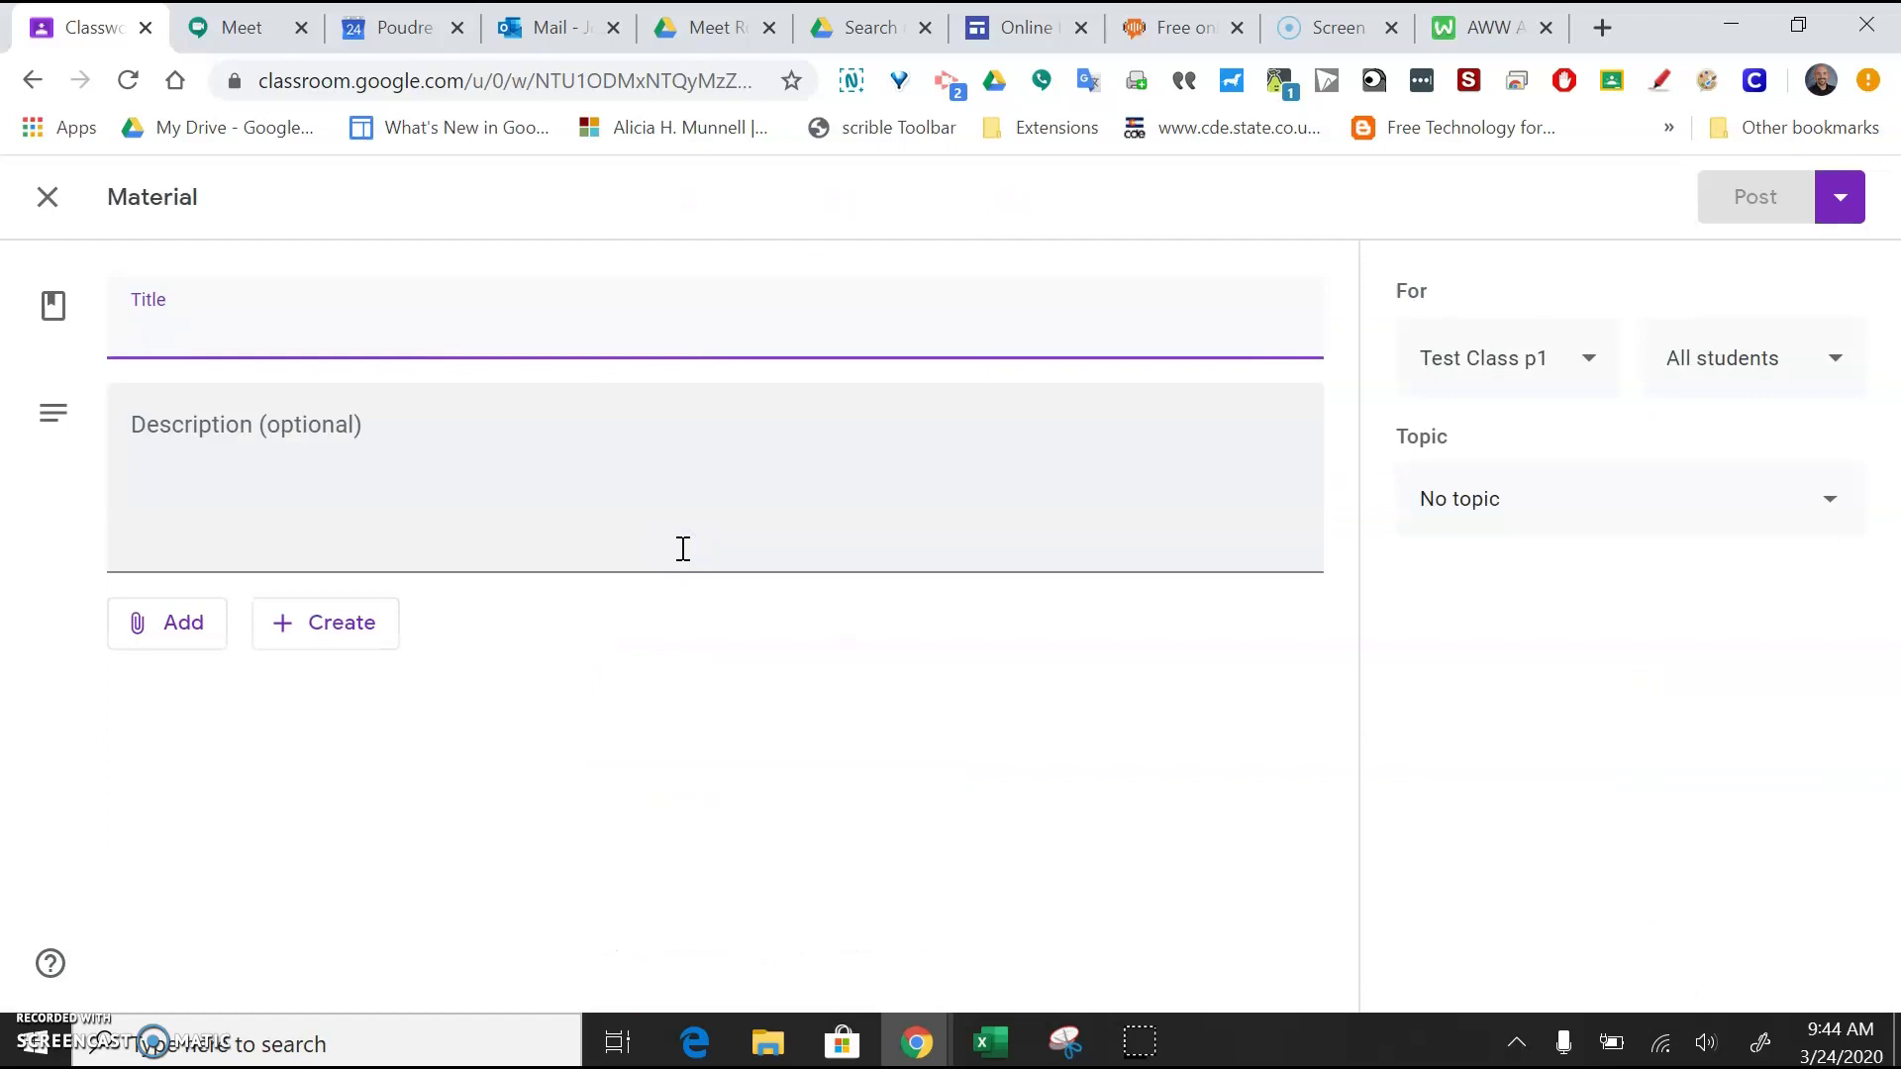
type("Offi")
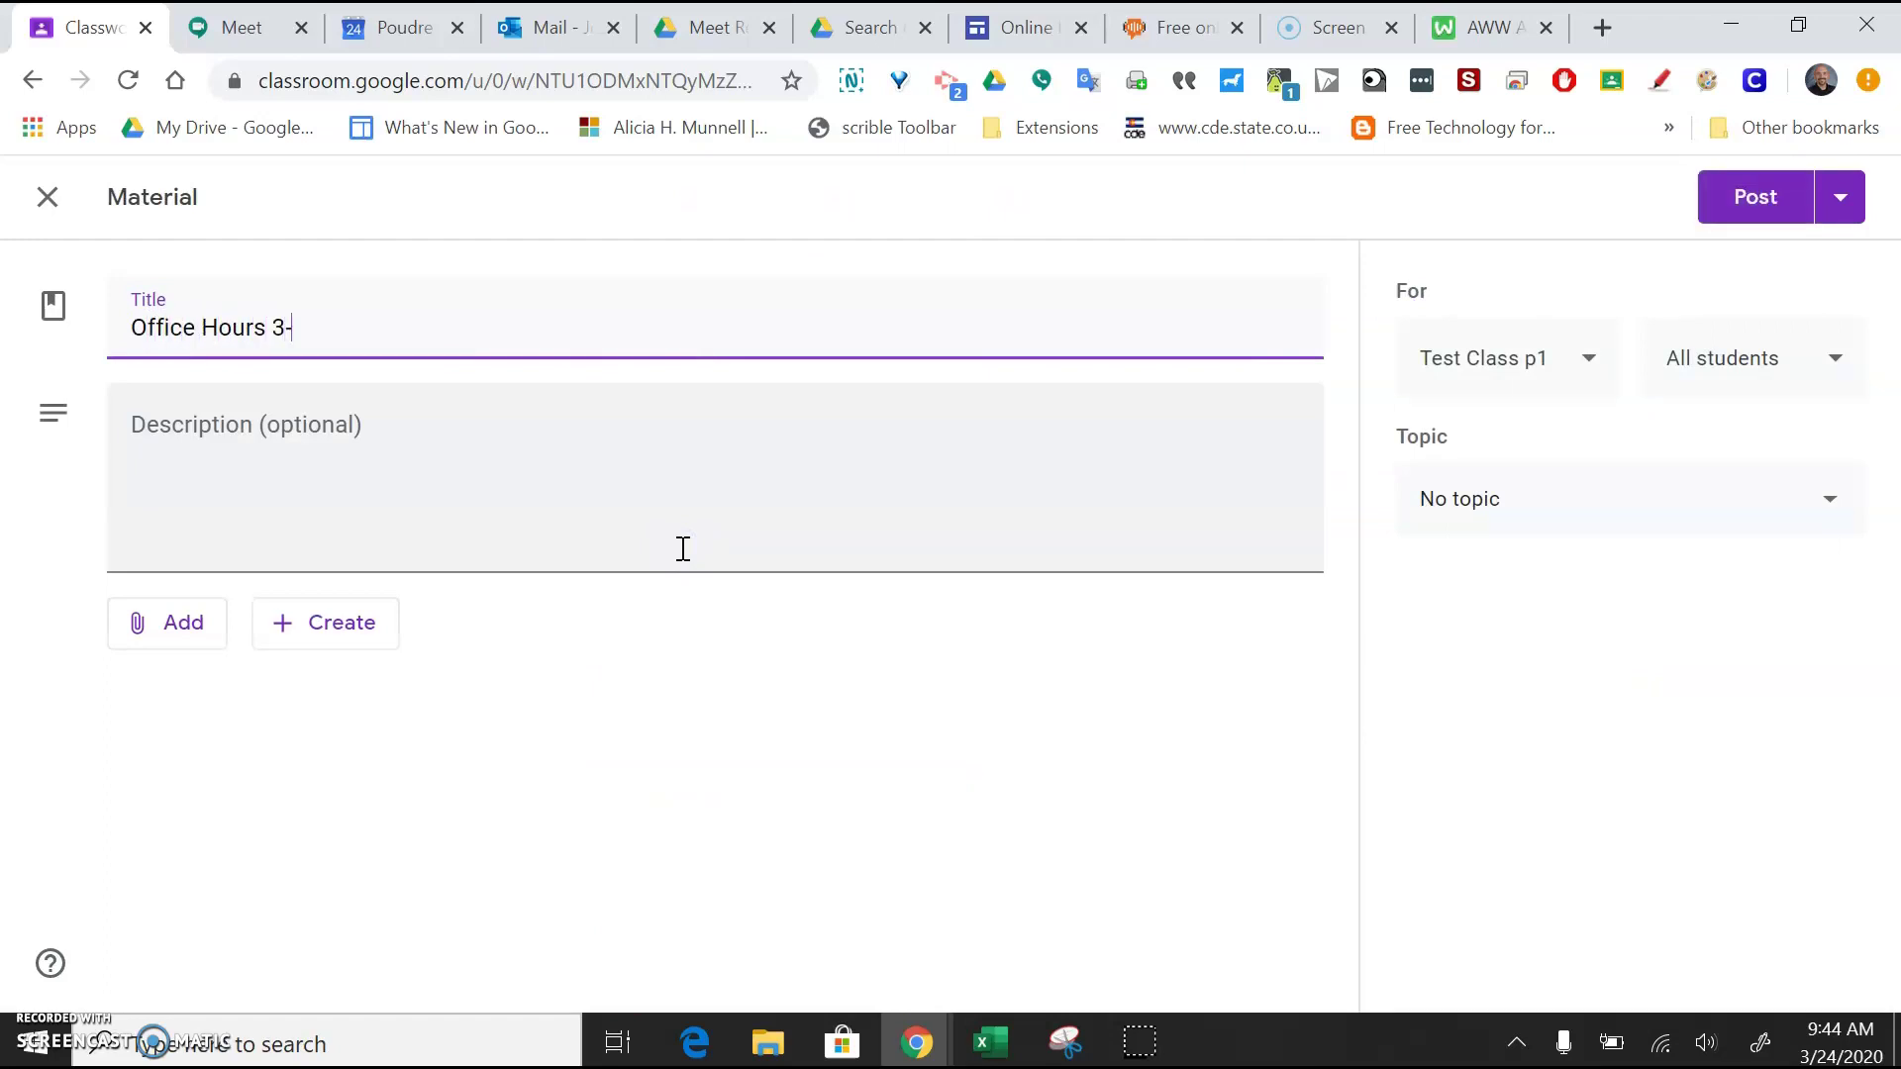
type("ce Hours 3-25")
left_click(676, 476)
left_click(162, 629)
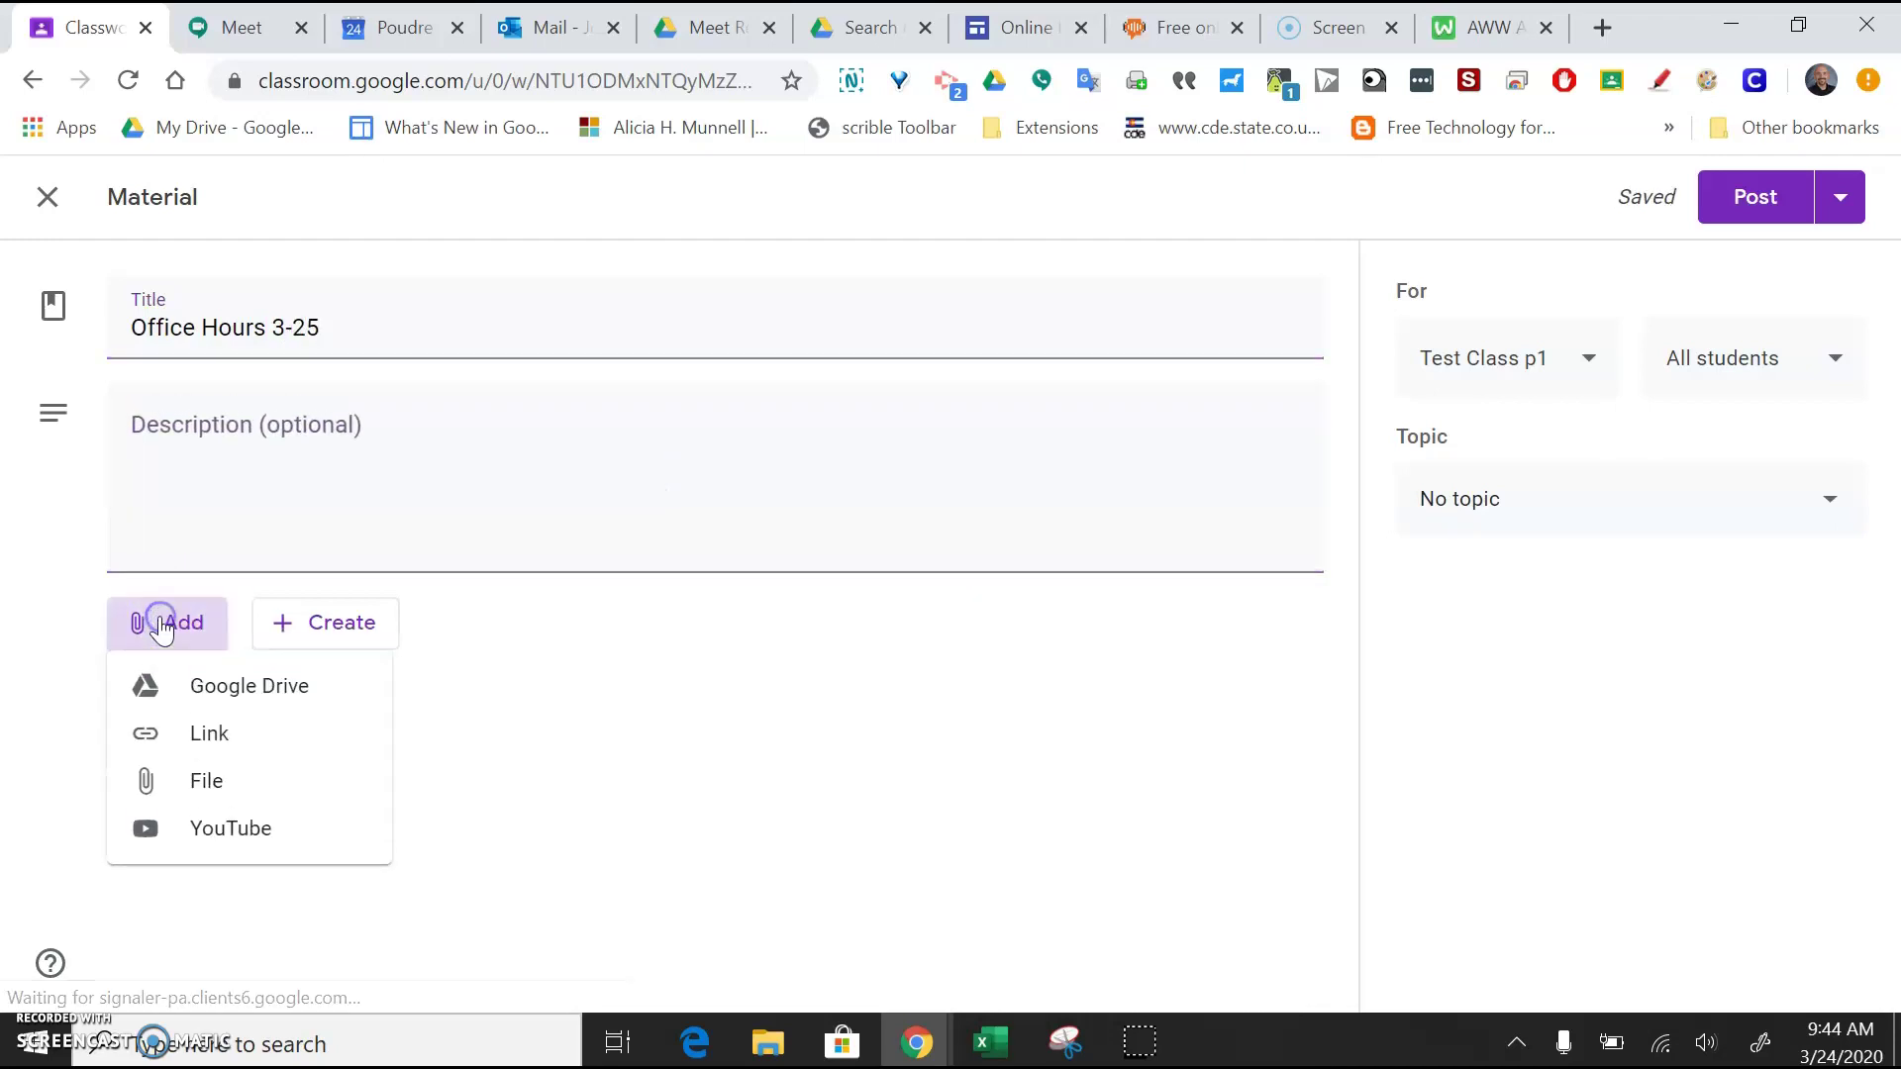
Step: Attach the ezo-zvaj-ppa video from Google Drive's My Drive > Meet Recordings folder
left_click(247, 689)
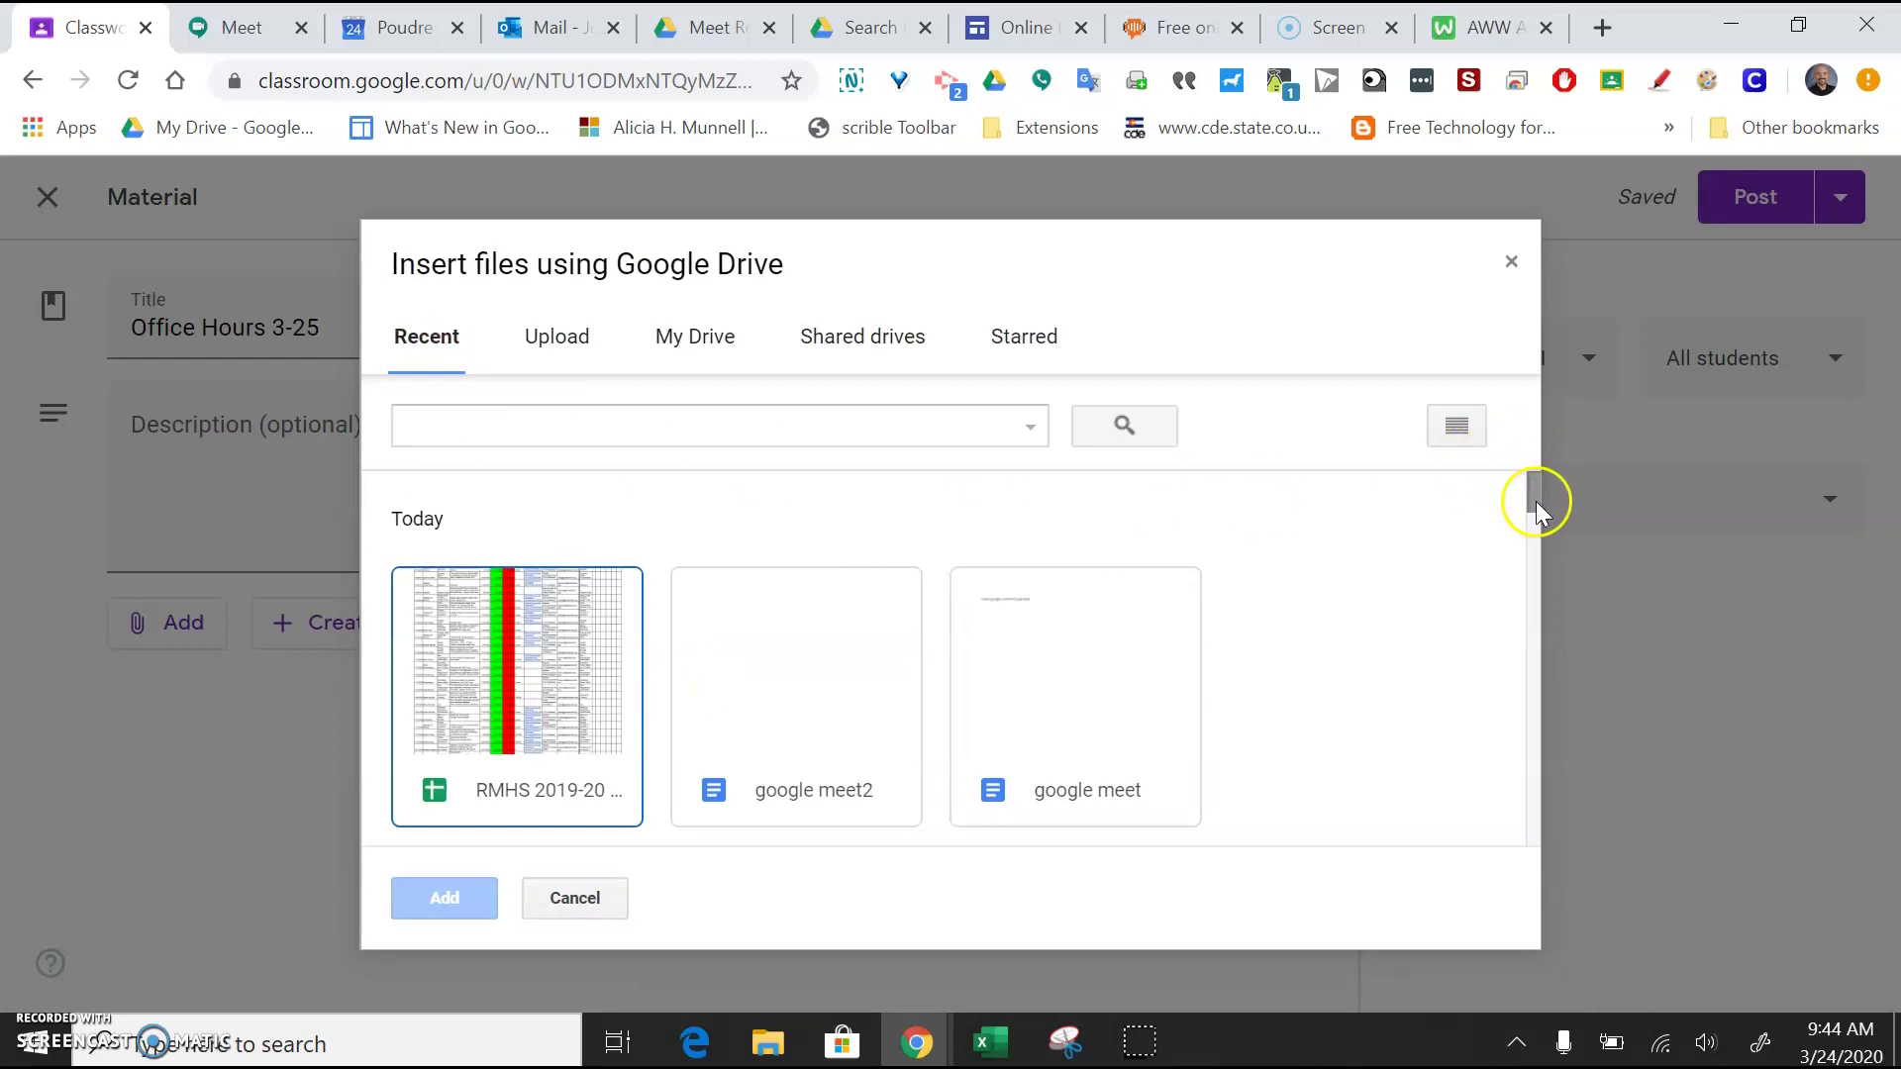
mouse_move(1536, 501)
left_mouse_down()
mouse_move(1537, 550)
mouse_move(1538, 533)
left_mouse_up()
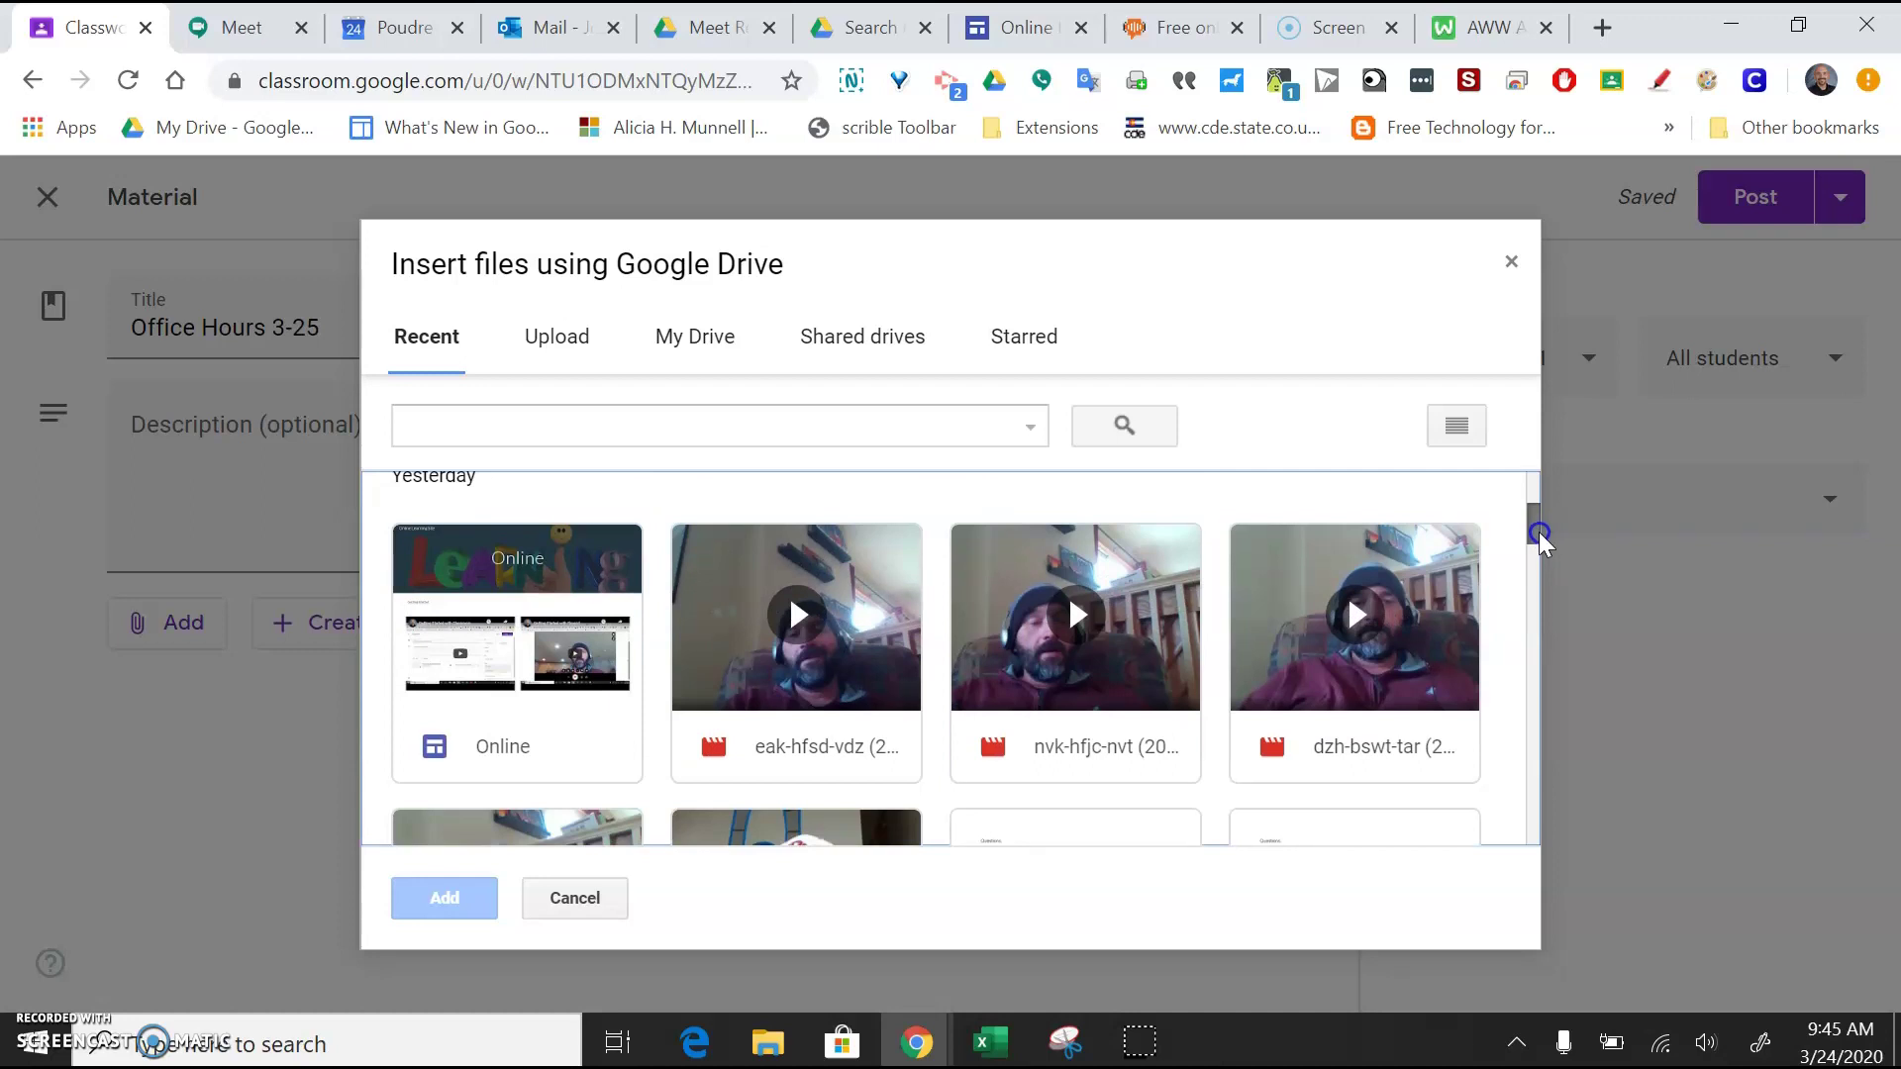
mouse_move(1539, 532)
left_mouse_down()
mouse_move(1541, 493)
mouse_move(1540, 533)
left_mouse_up()
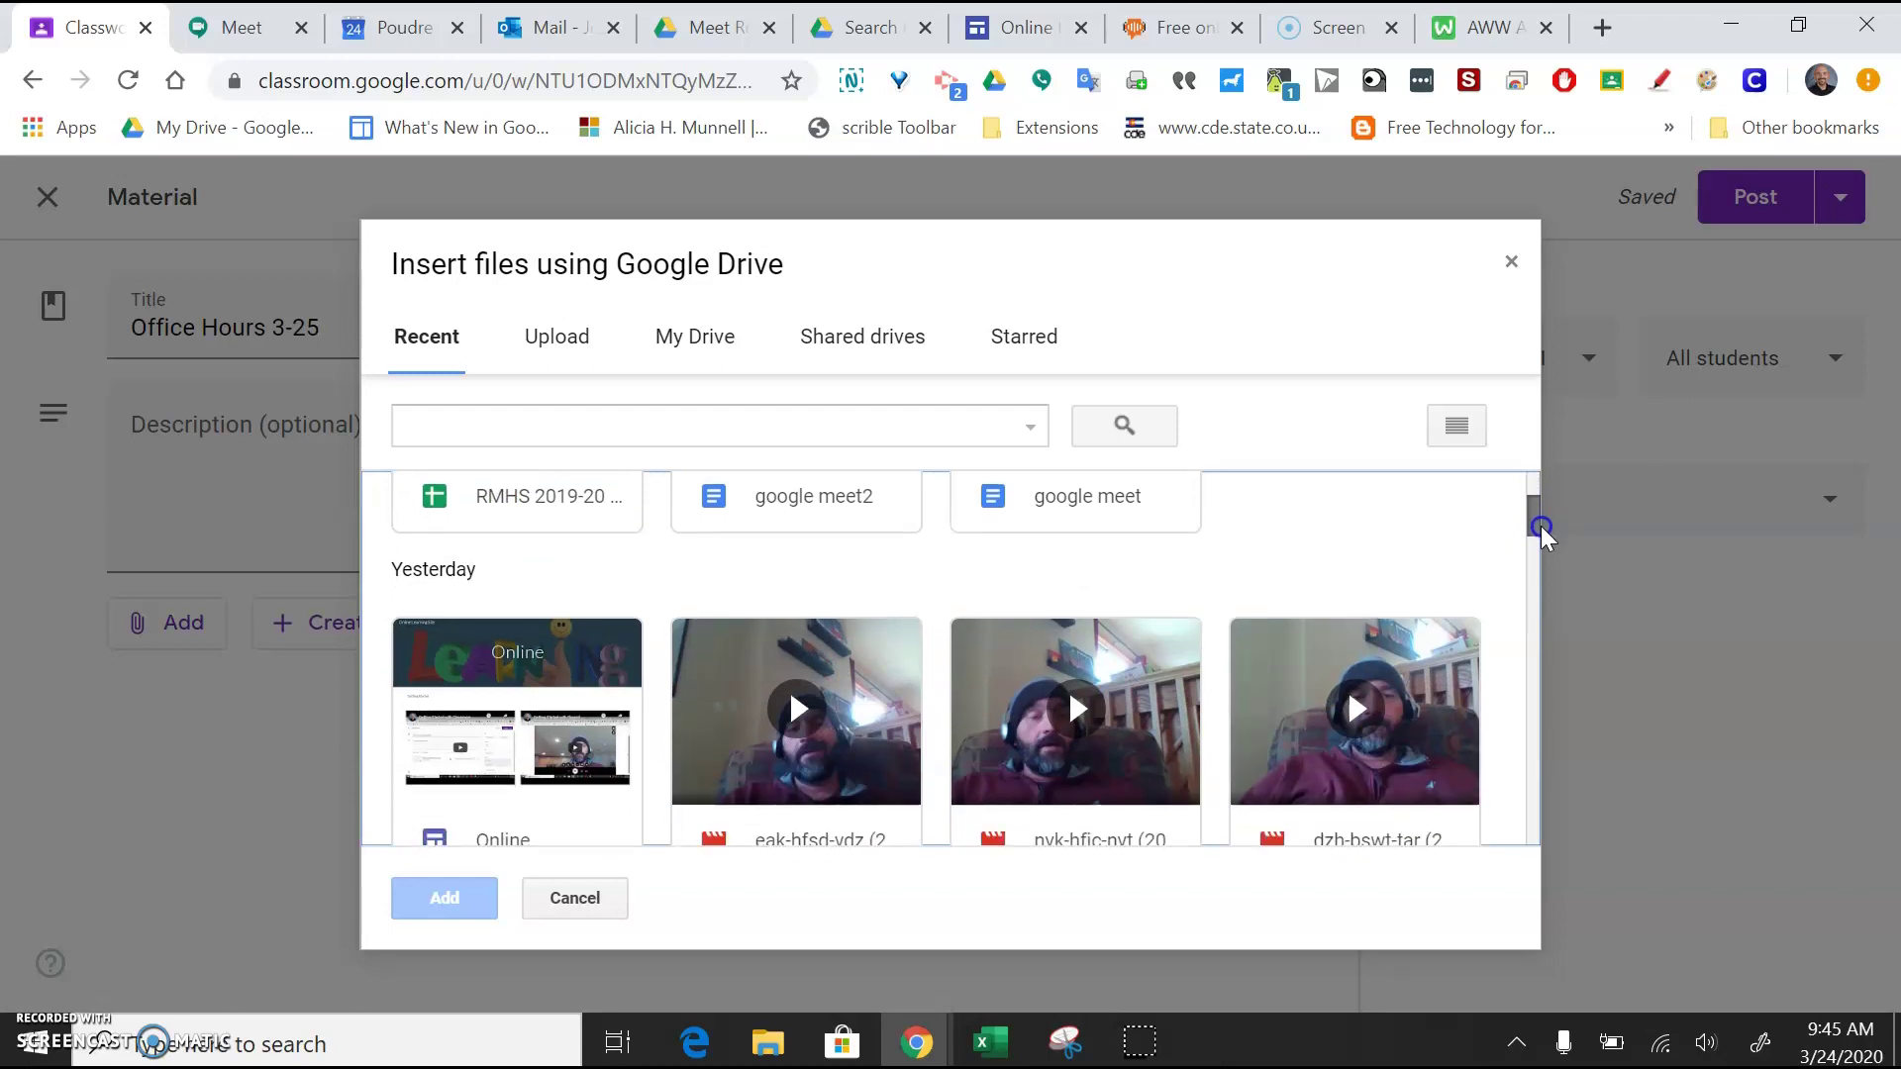
left_click(695, 342)
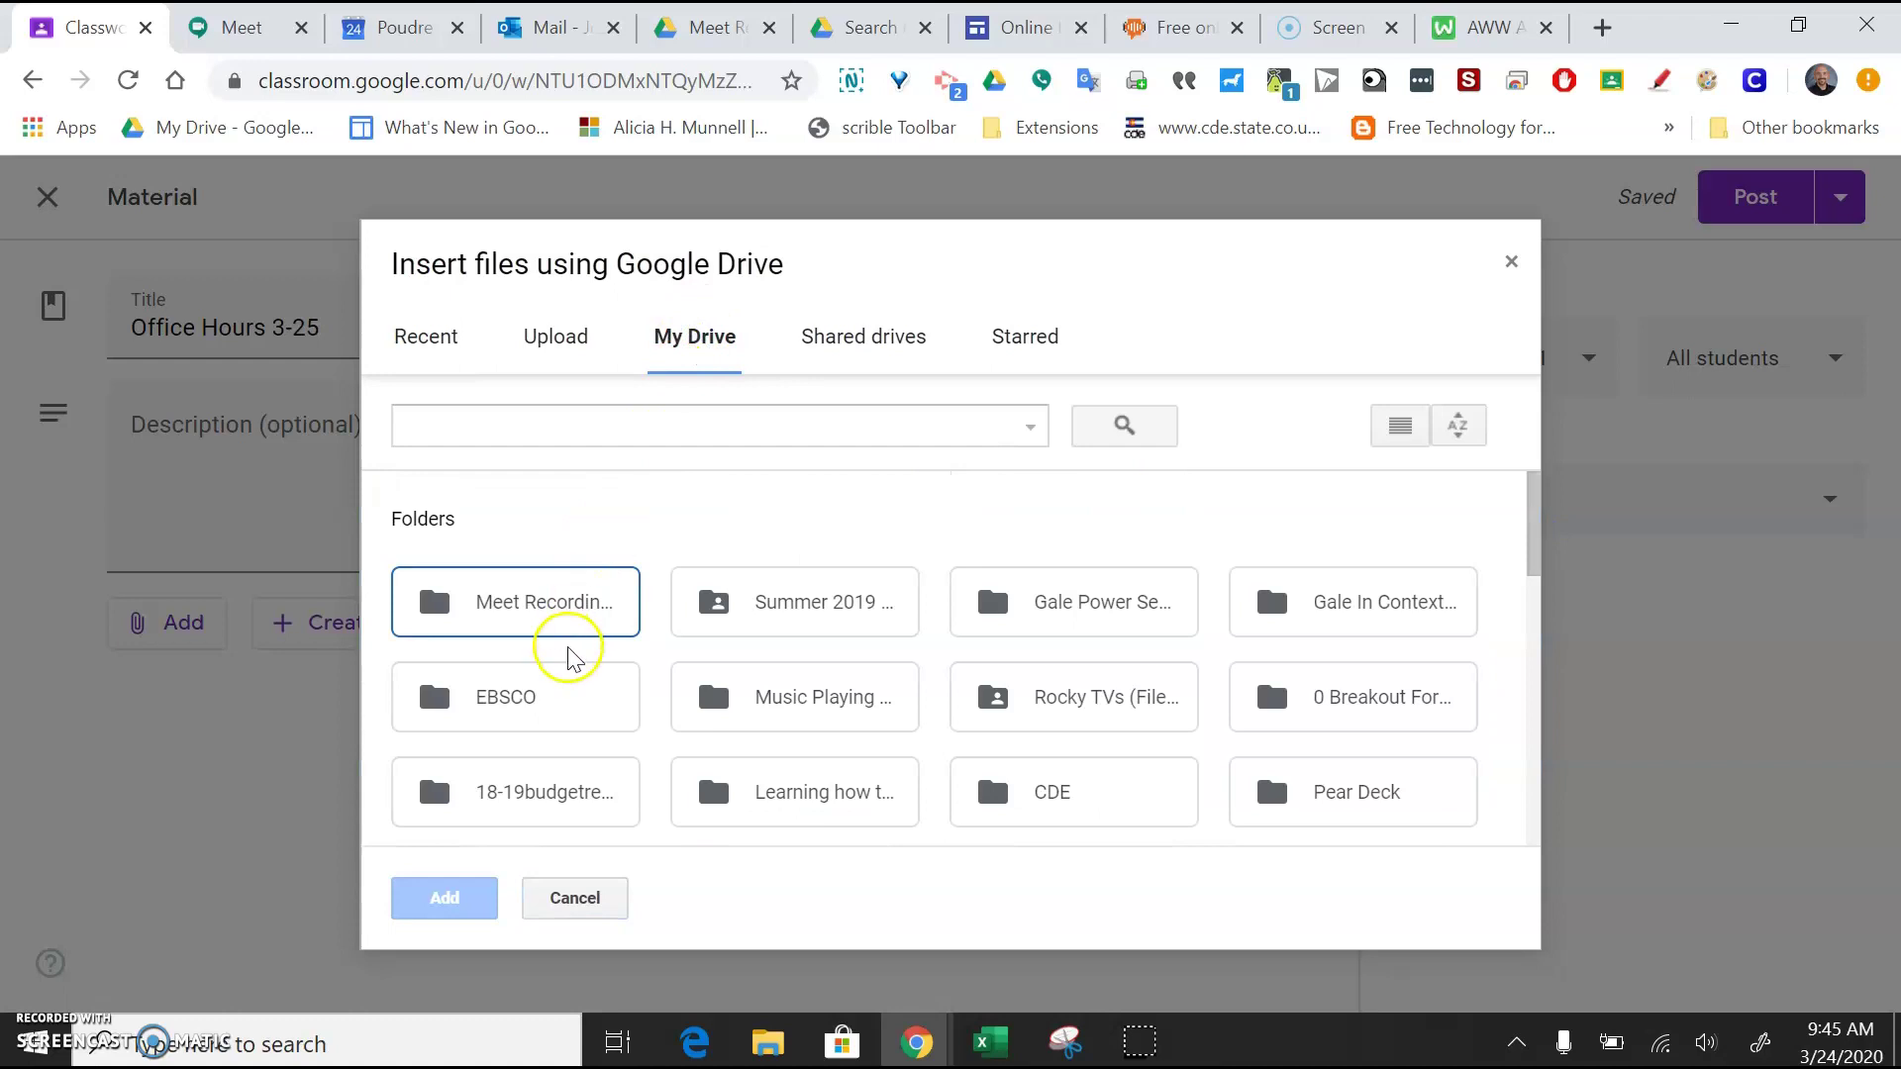
double_click(554, 603)
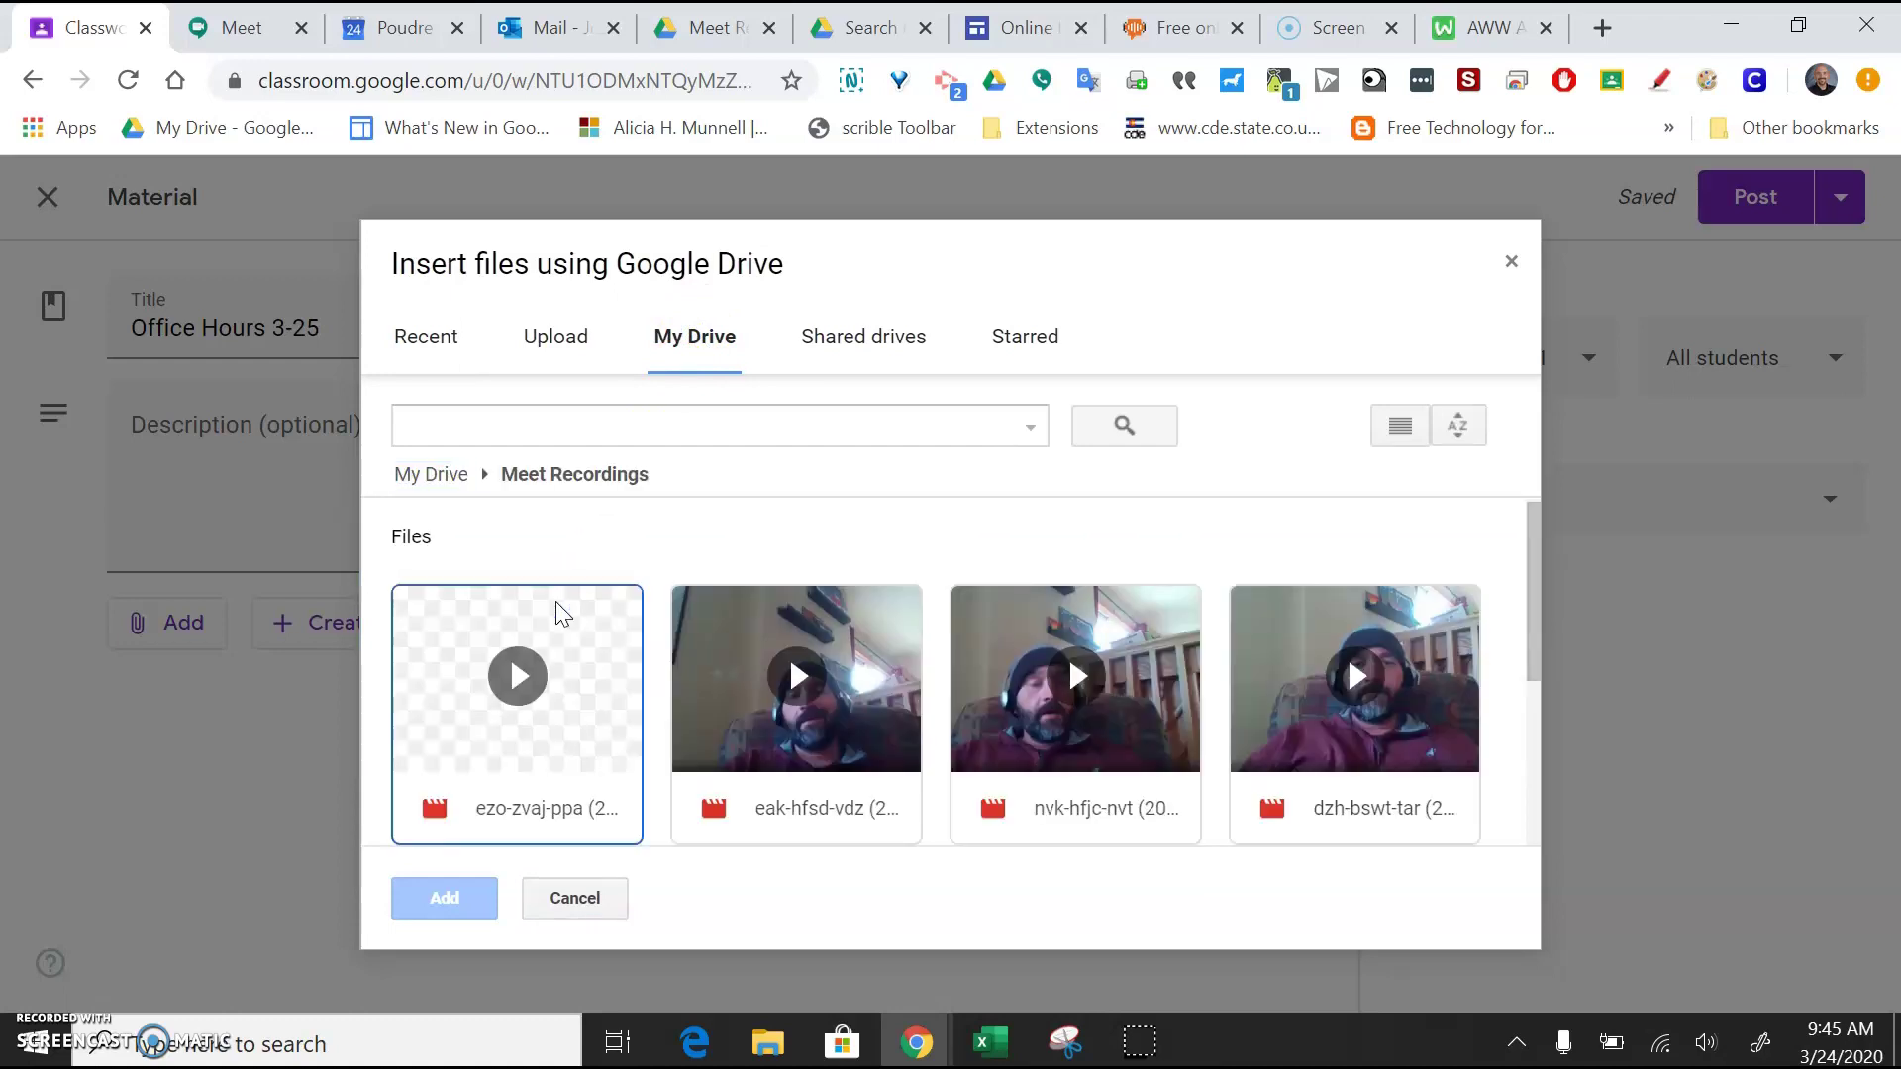
left_click(560, 695)
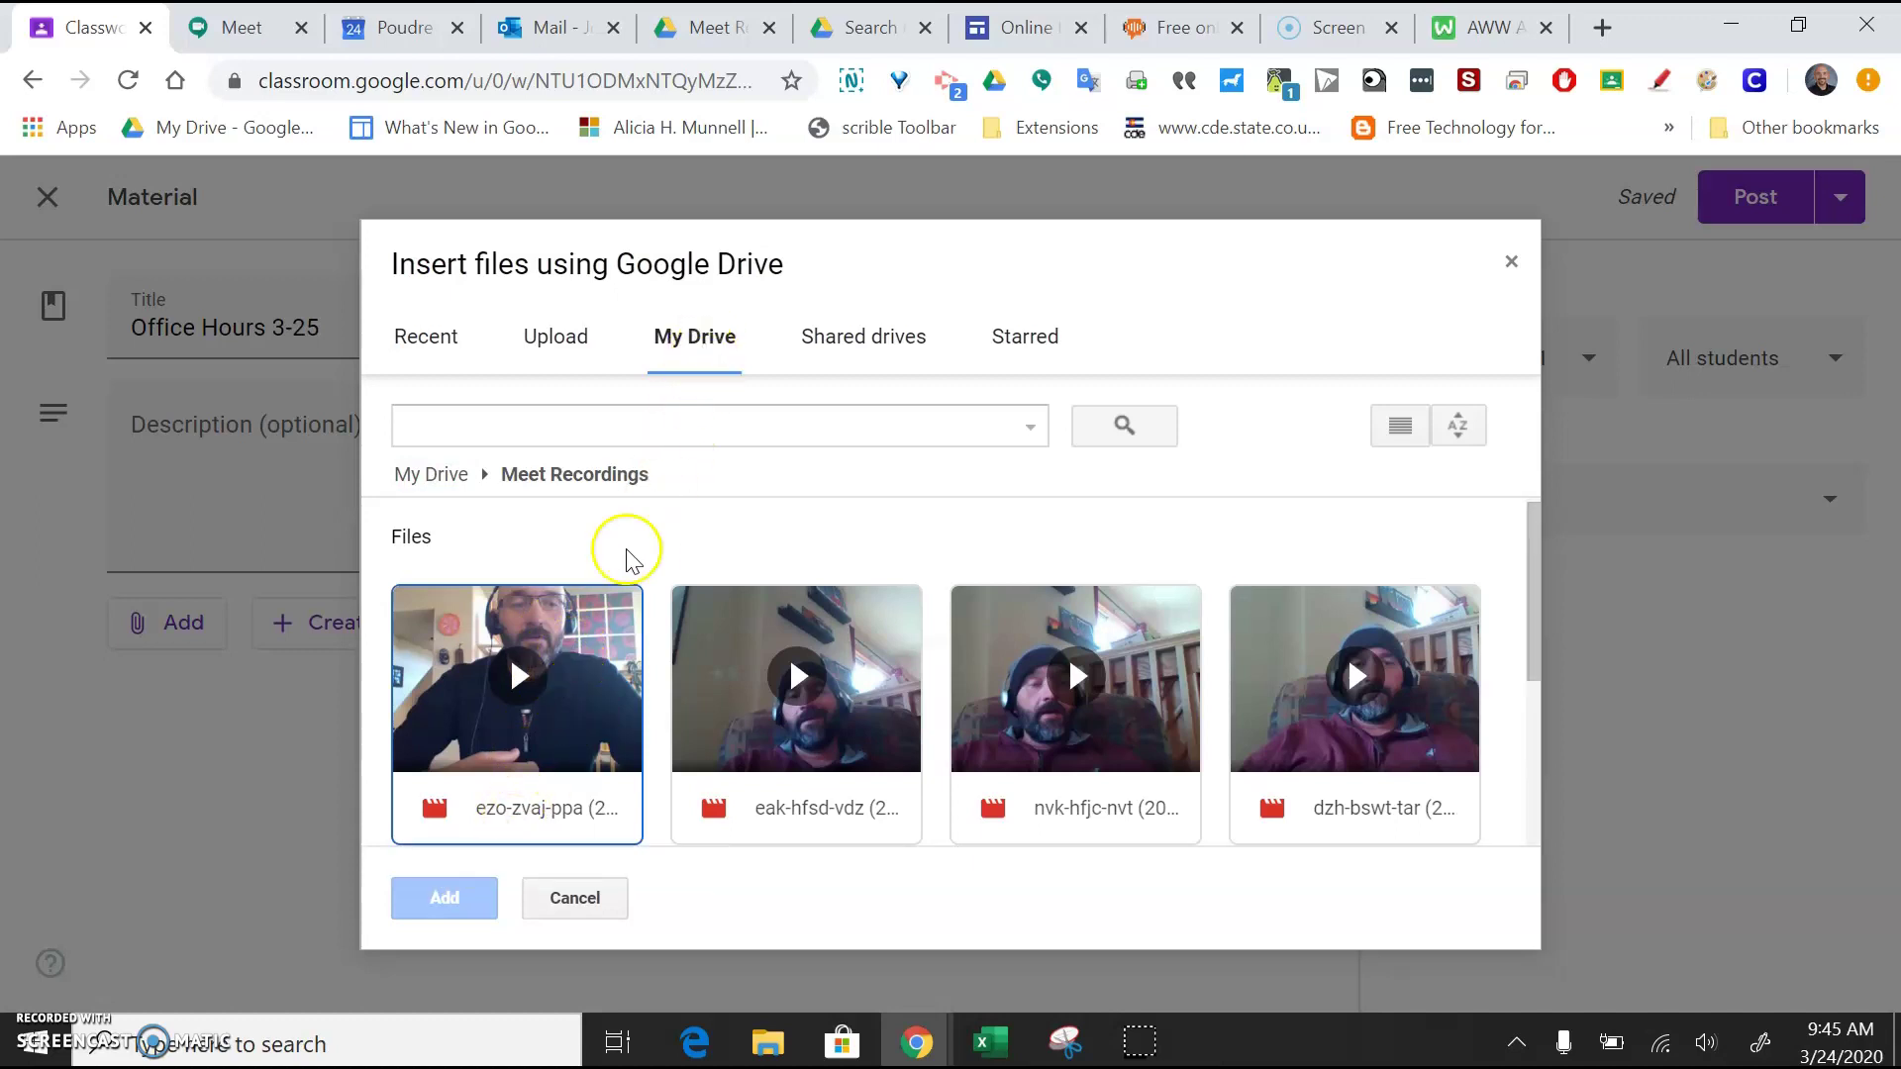
left_click(579, 661)
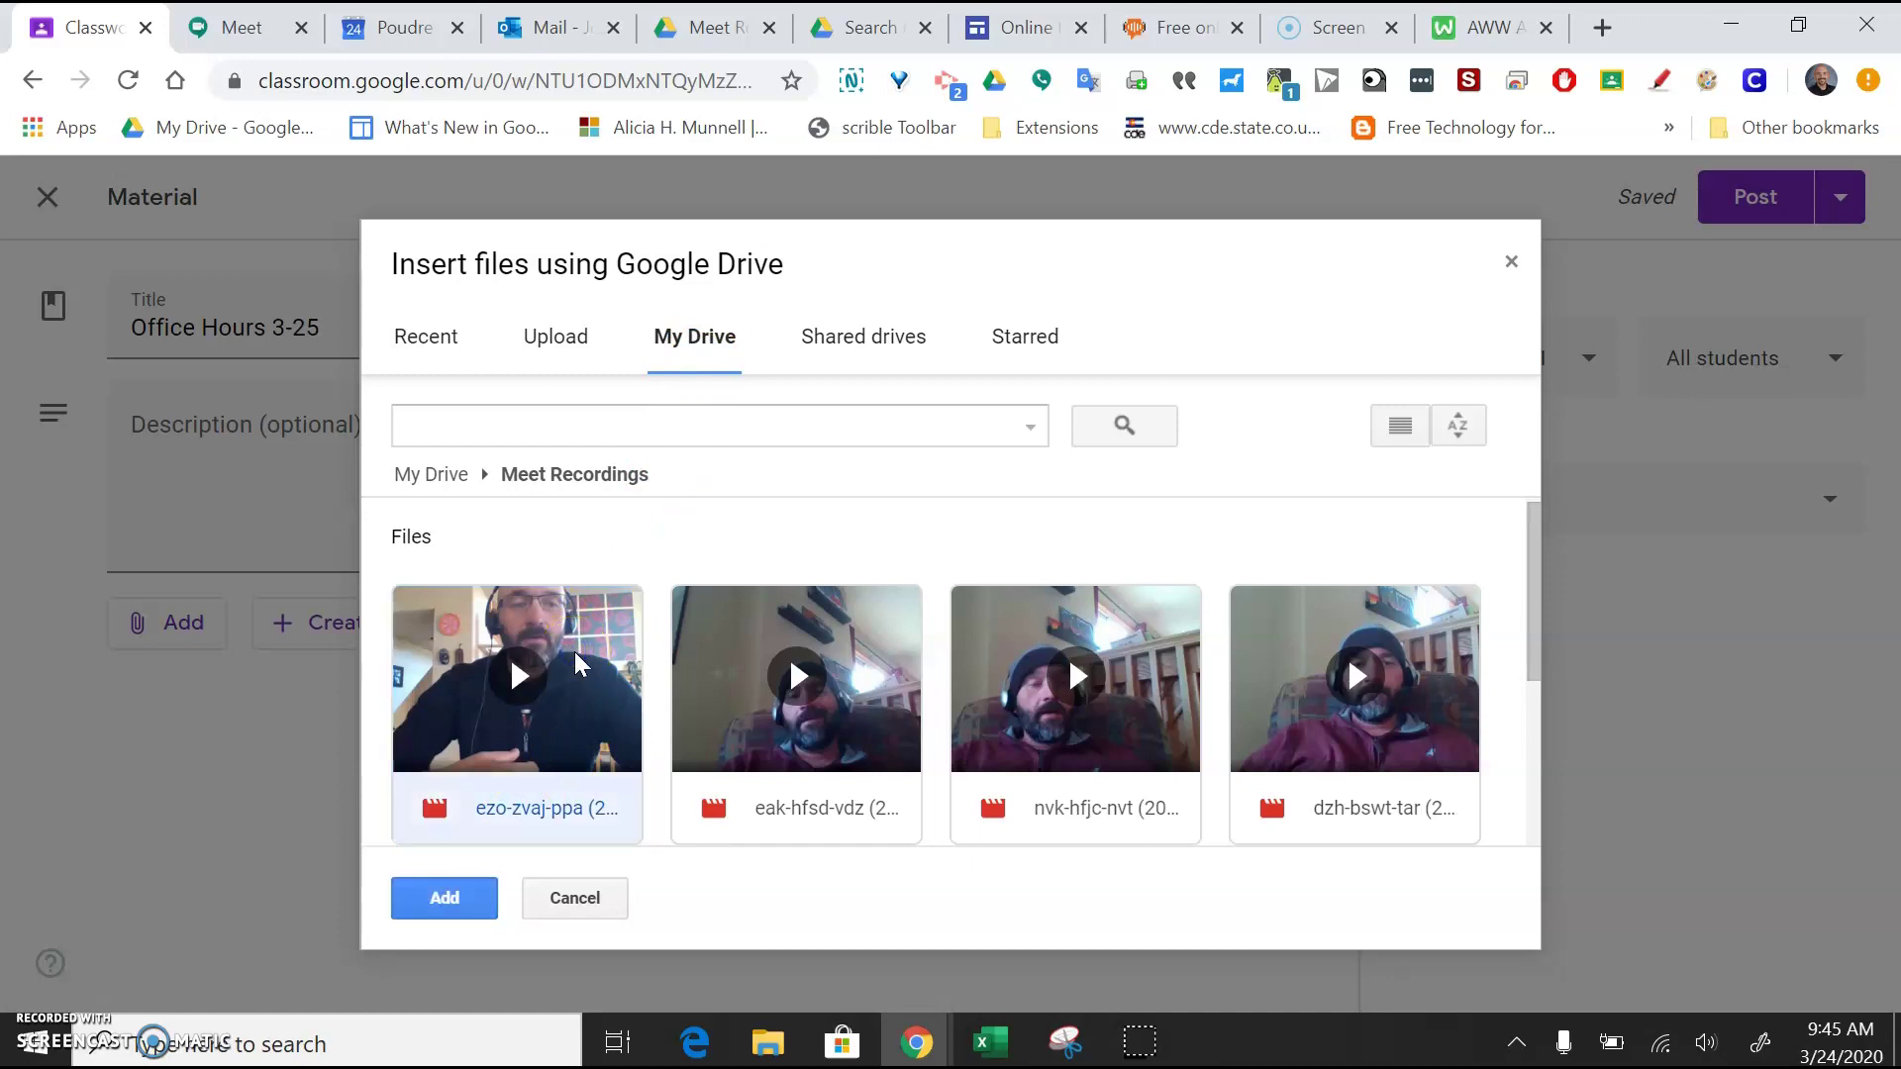
left_click(437, 901)
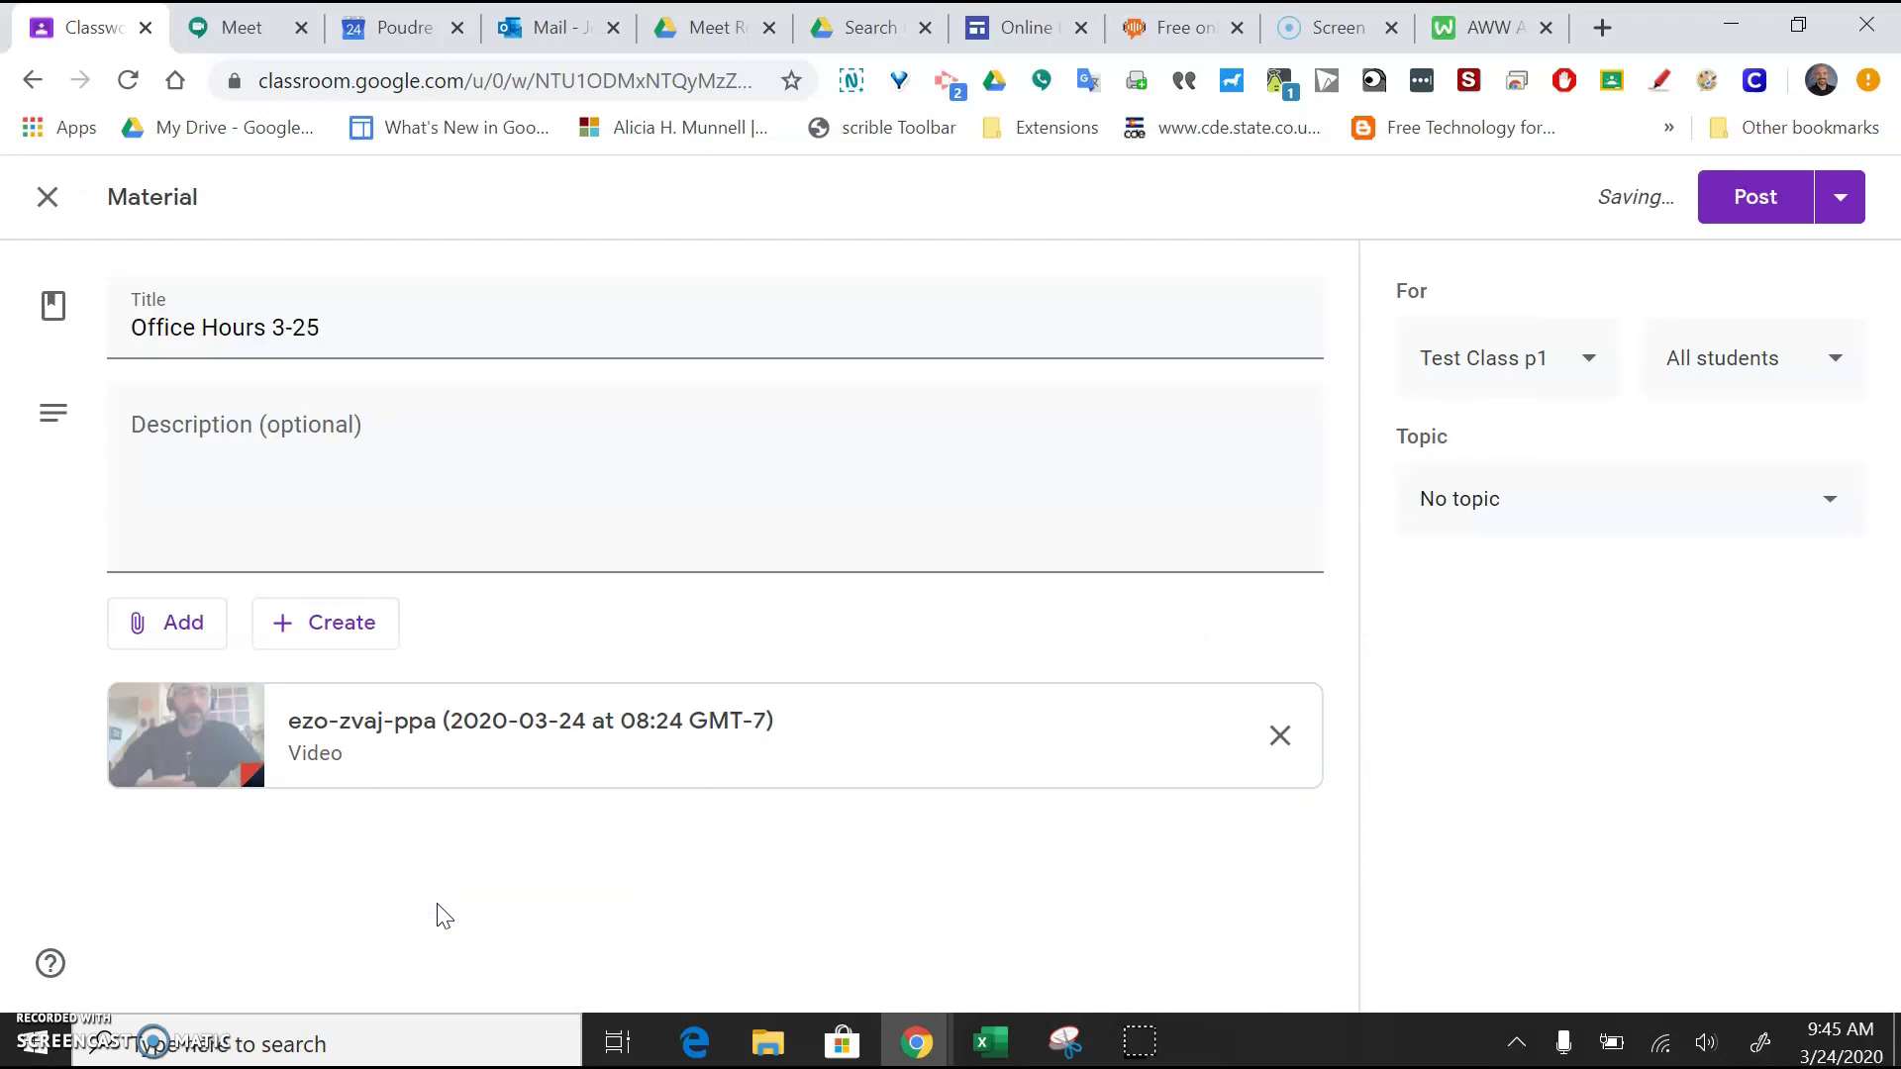
Step: Post the material, then edit it to set its topic to Unit 1 and save
left_click(1737, 208)
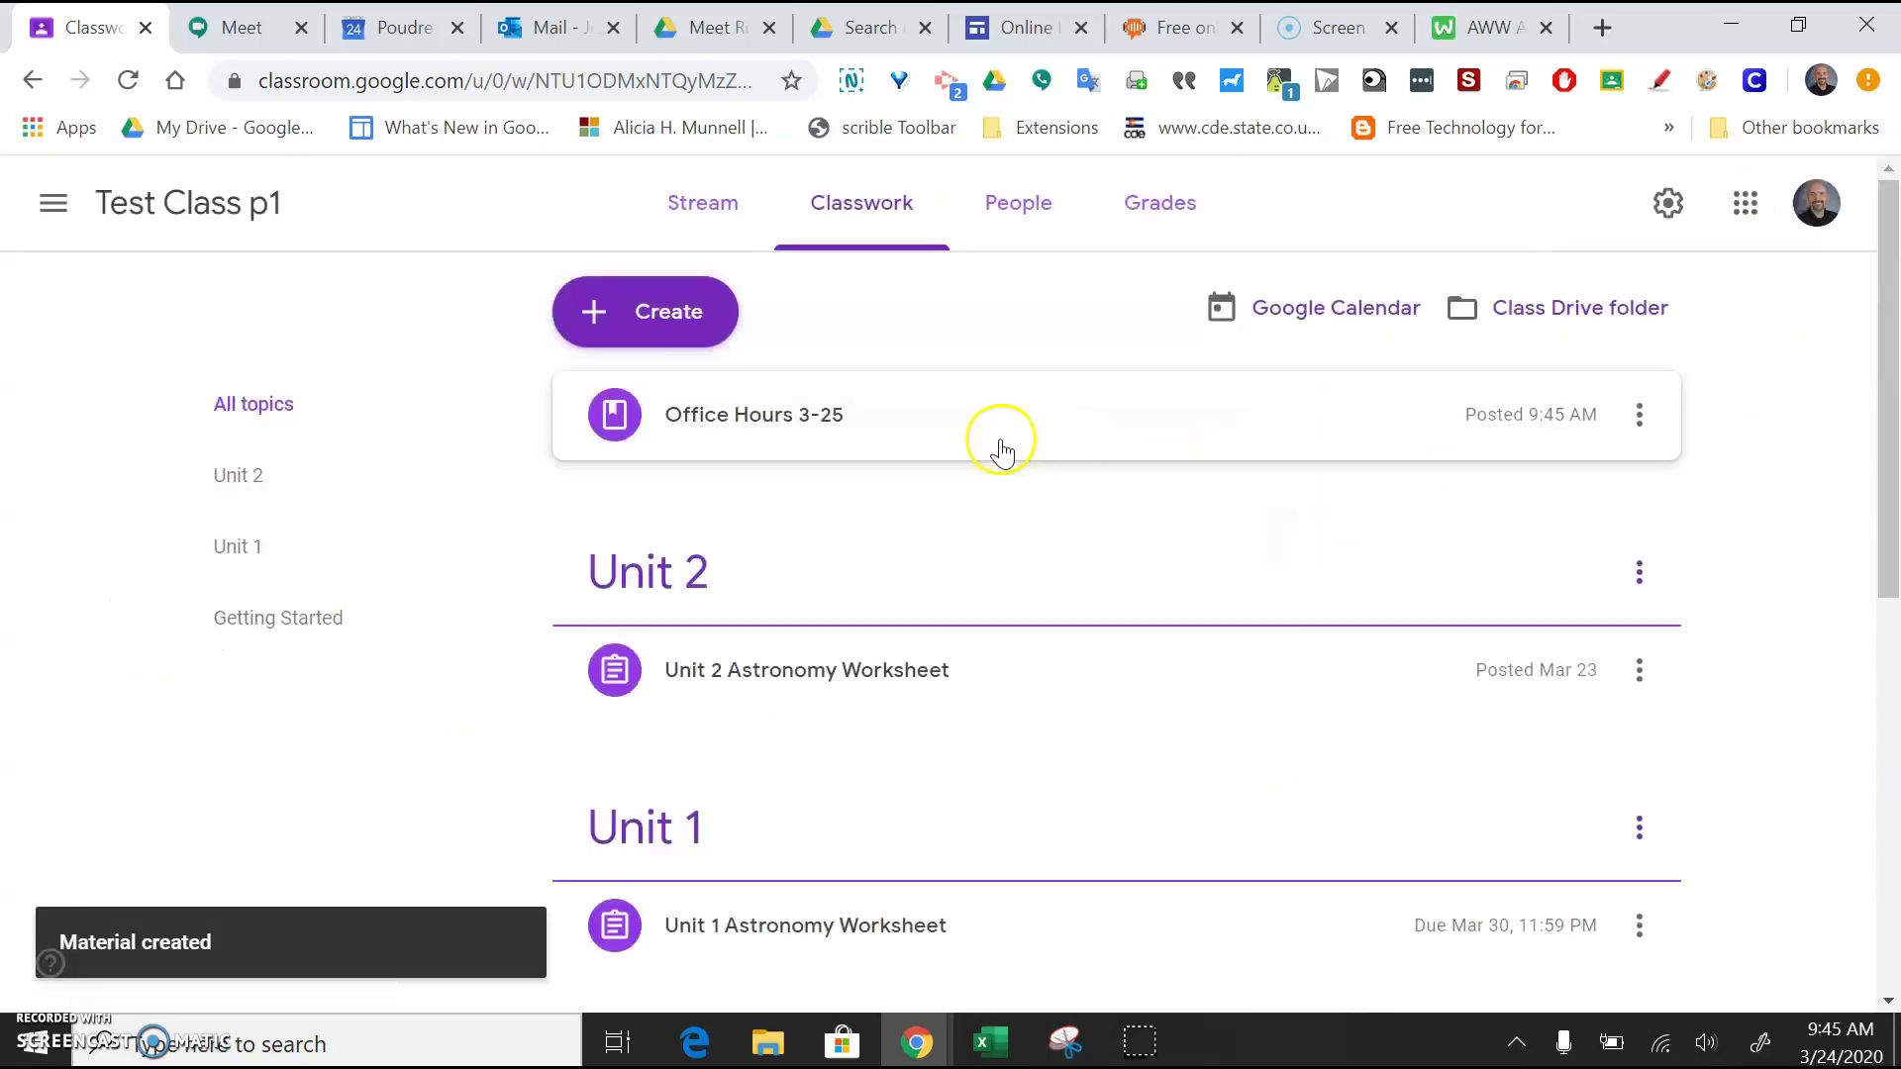
left_click(1639, 415)
left_click(1541, 485)
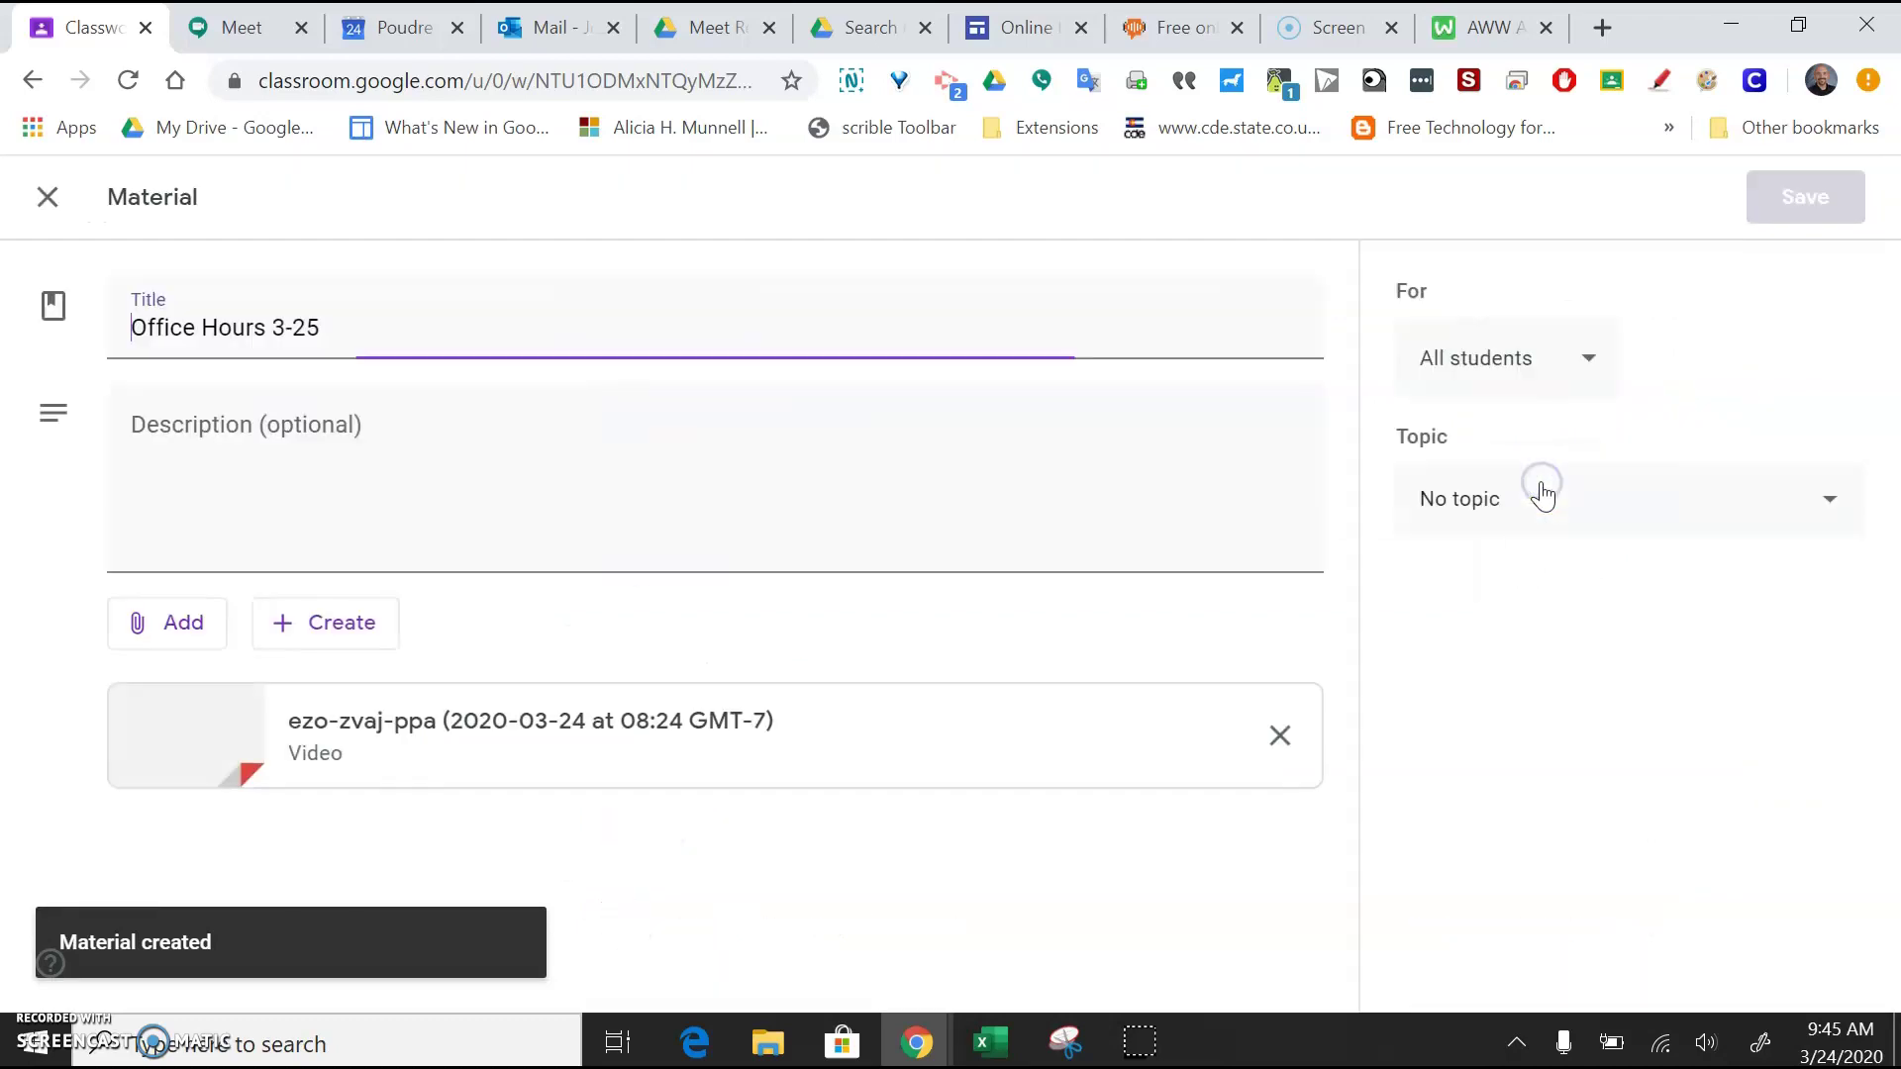
left_click(1848, 507)
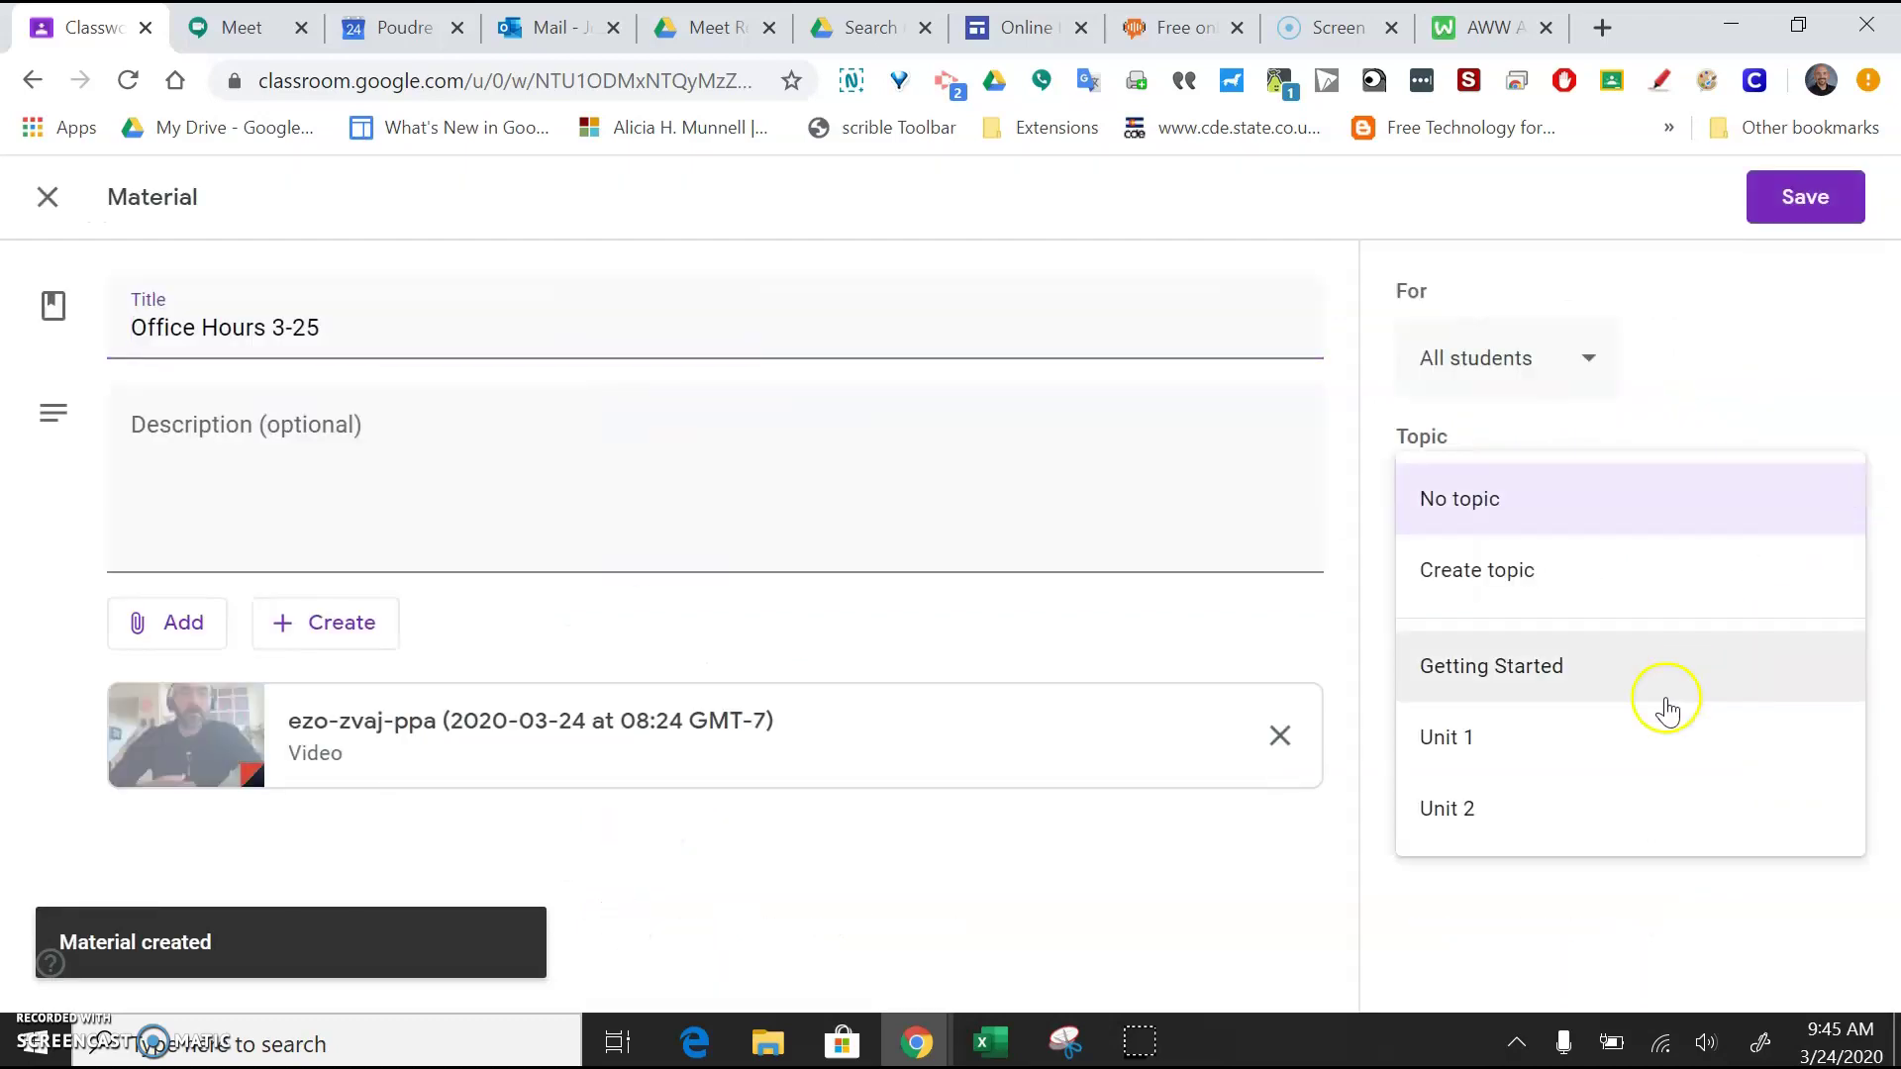
left_click(1622, 759)
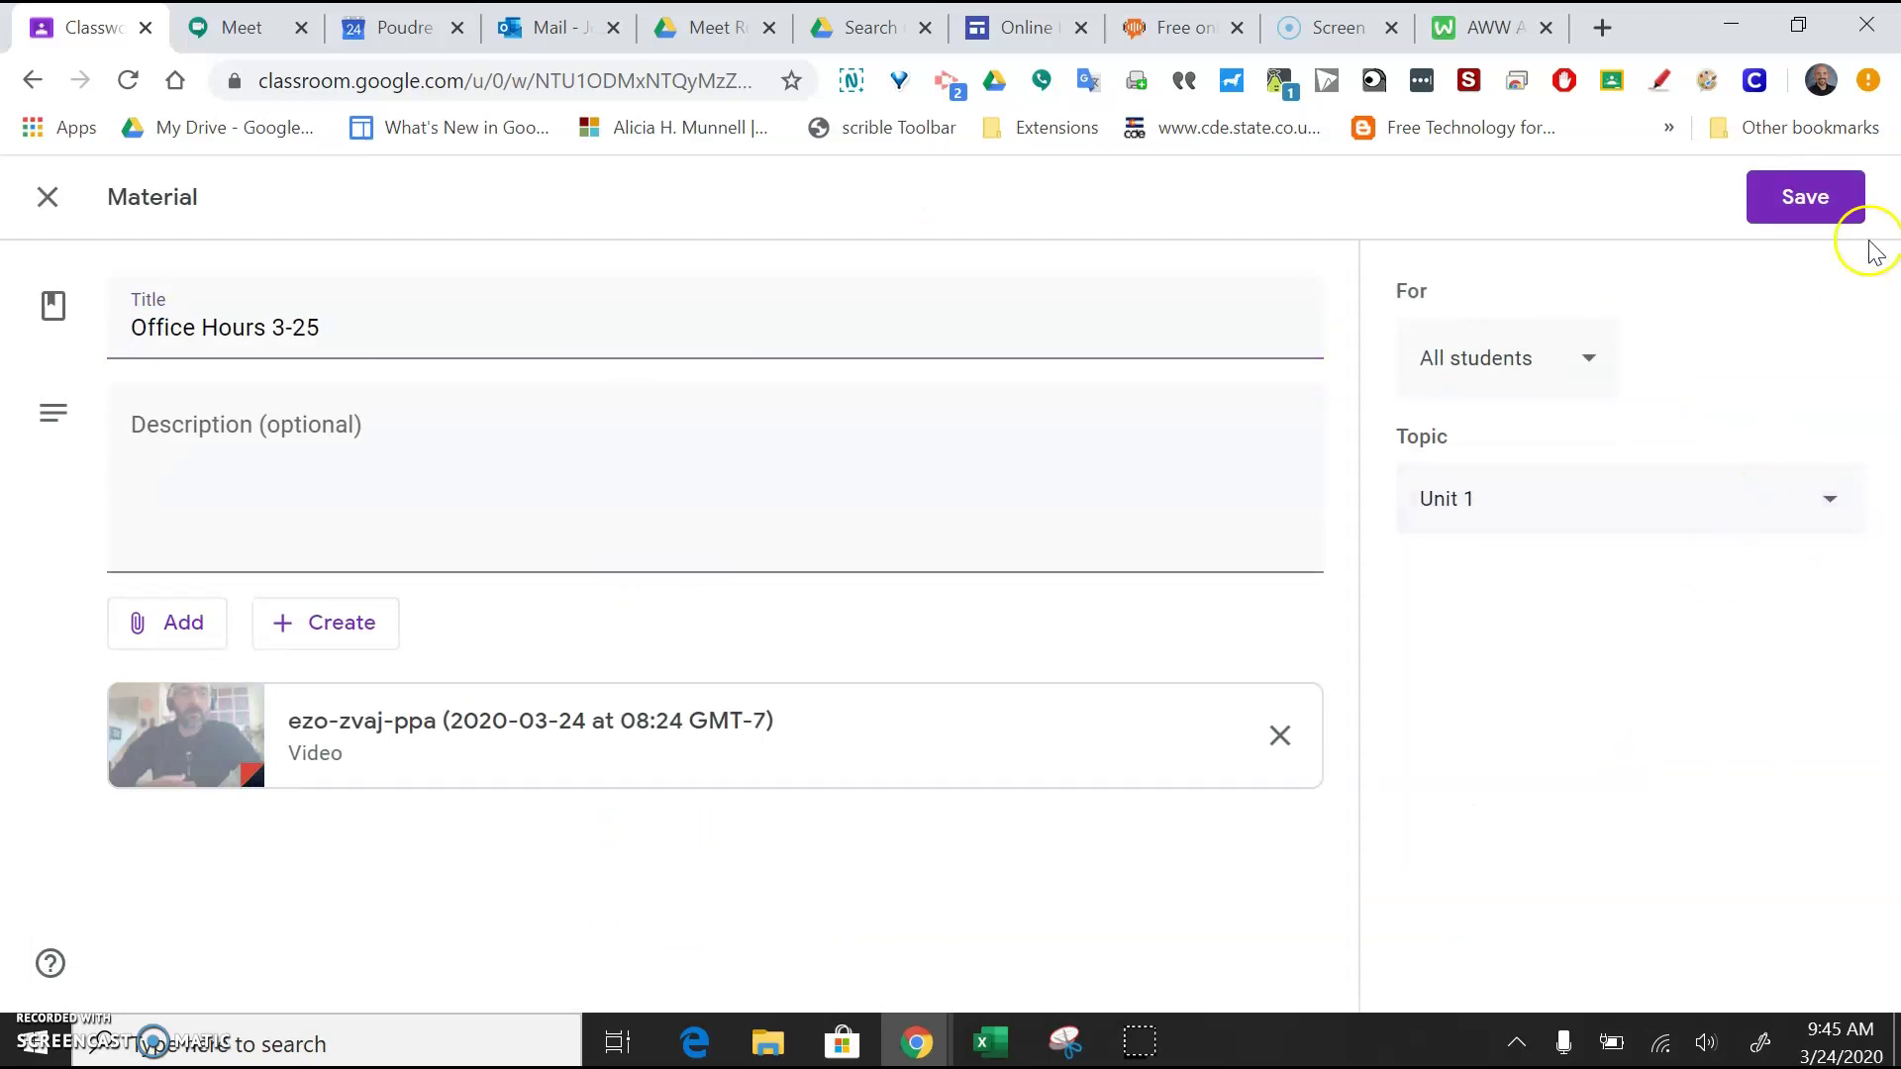
left_click(1802, 197)
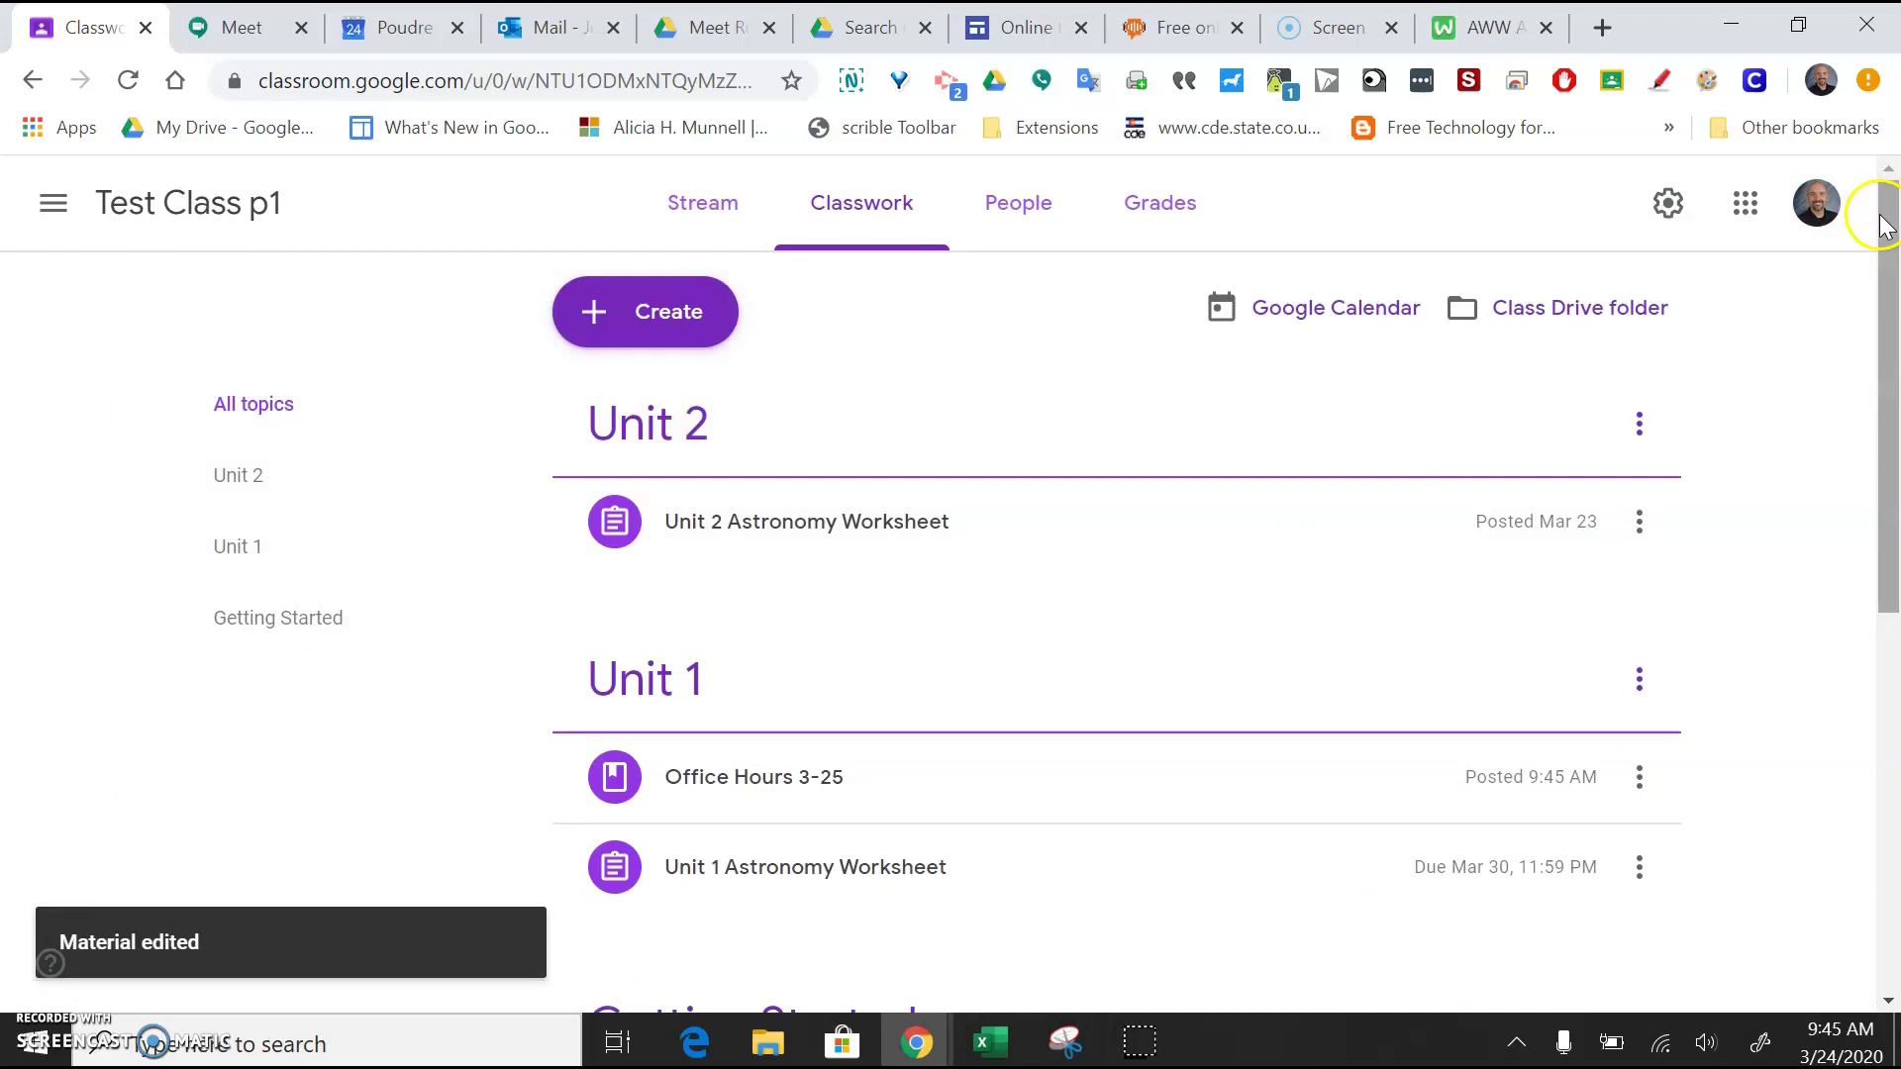
Step: Expand the Office Hours 3-25 post to check the attached recording link
left_click_drag(1881, 225, 1884, 355)
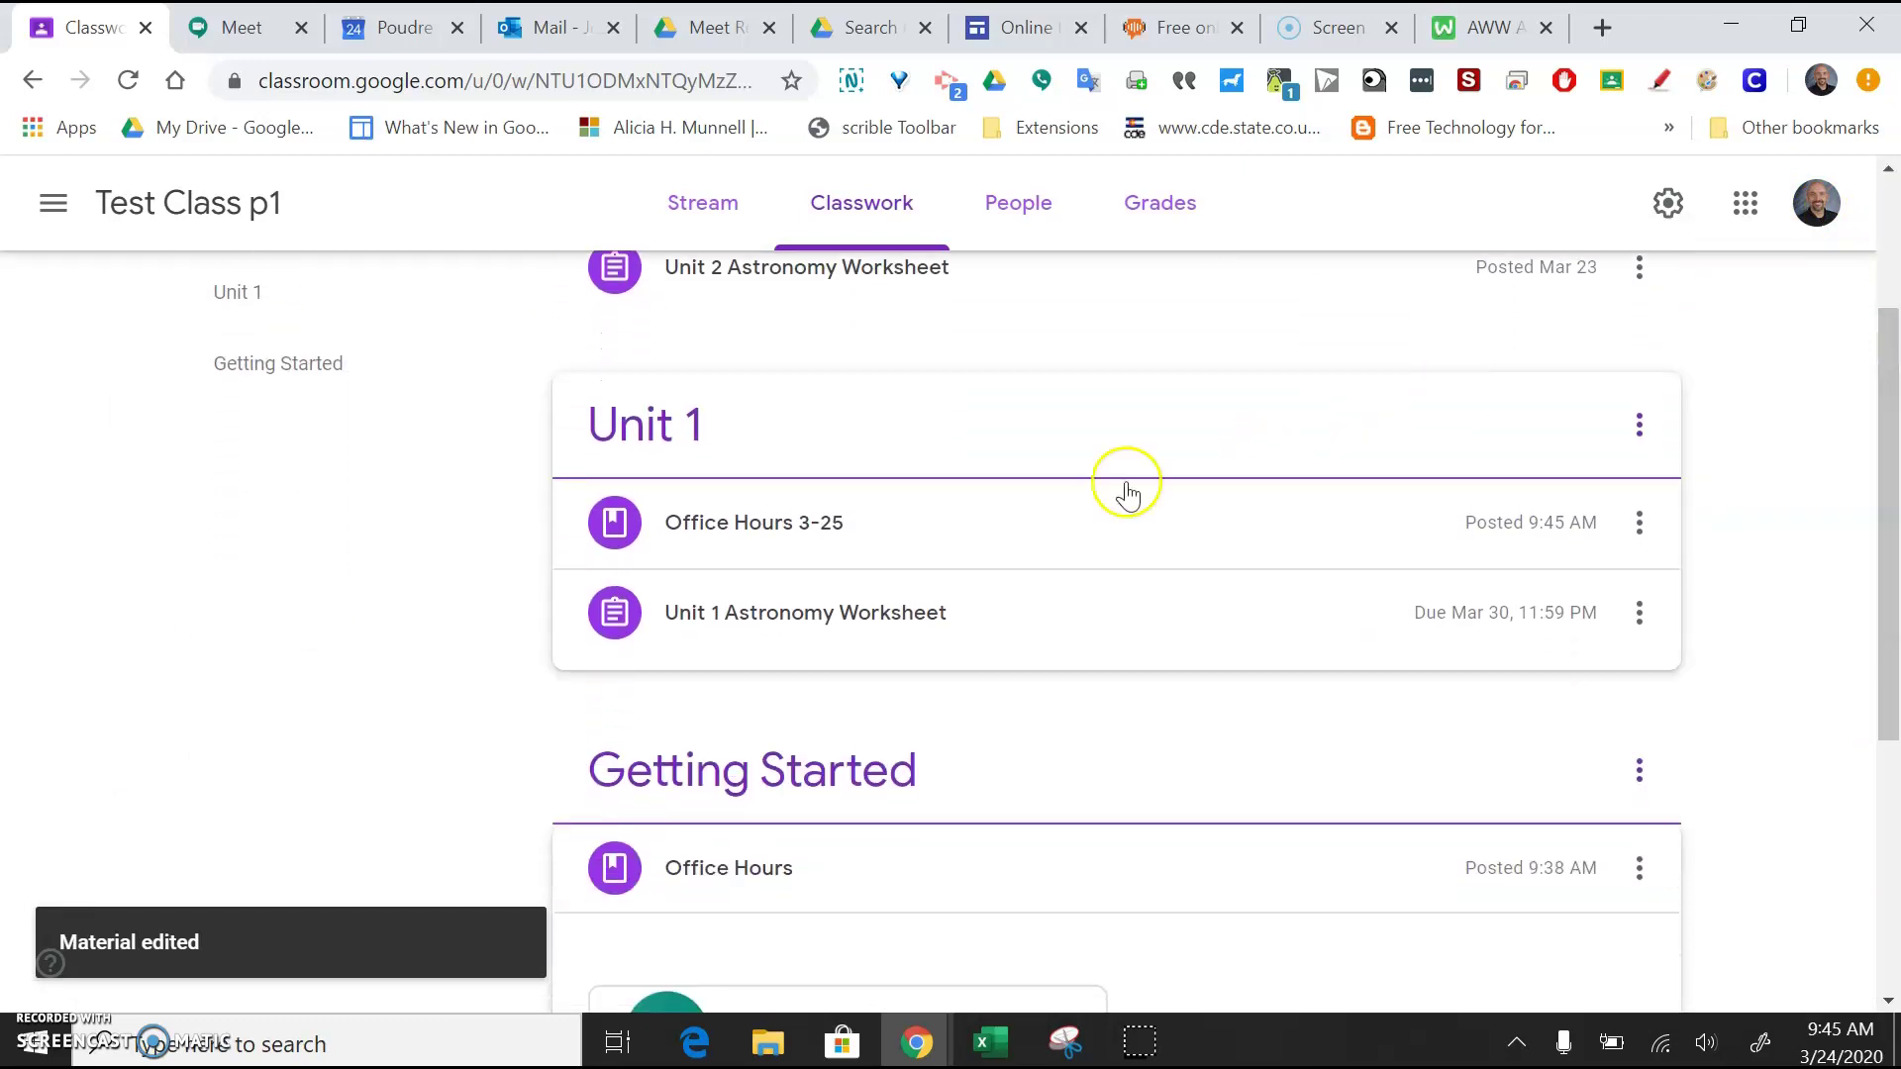
left_click(841, 538)
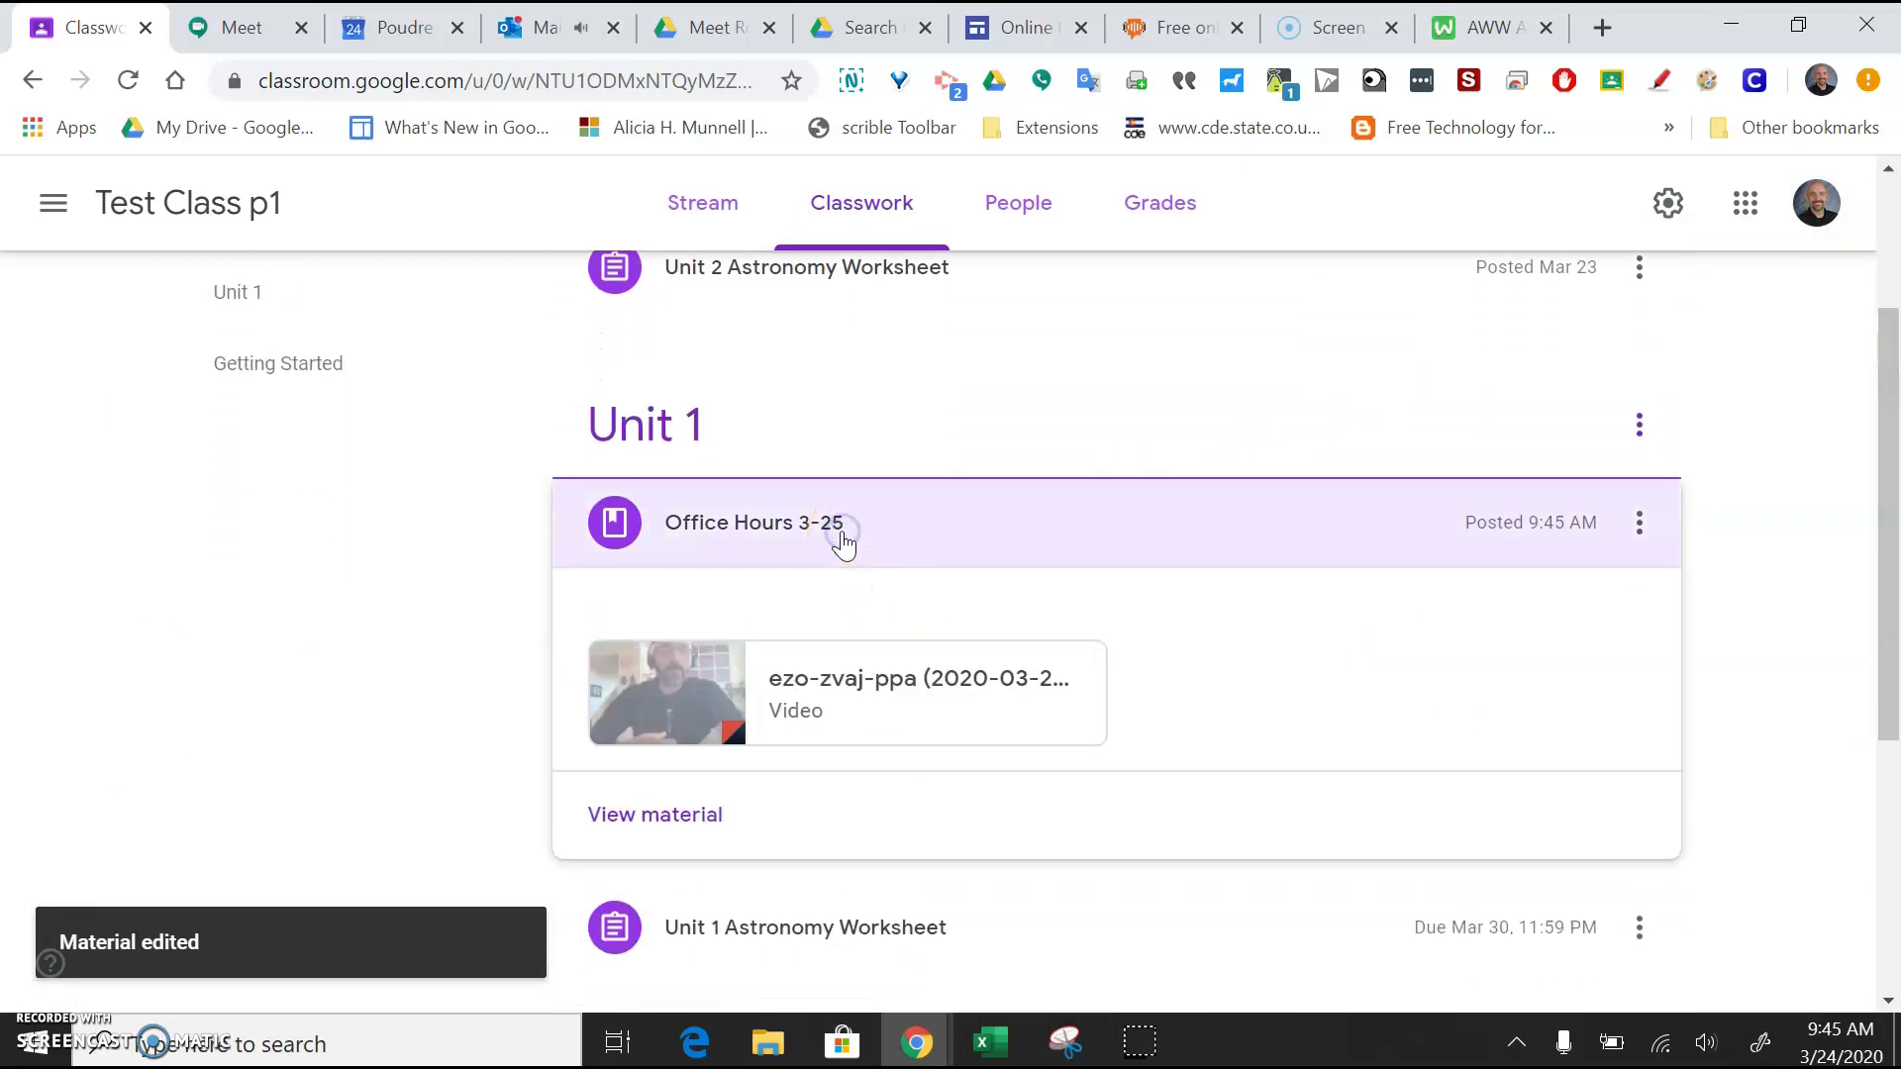
left_click(905, 695)
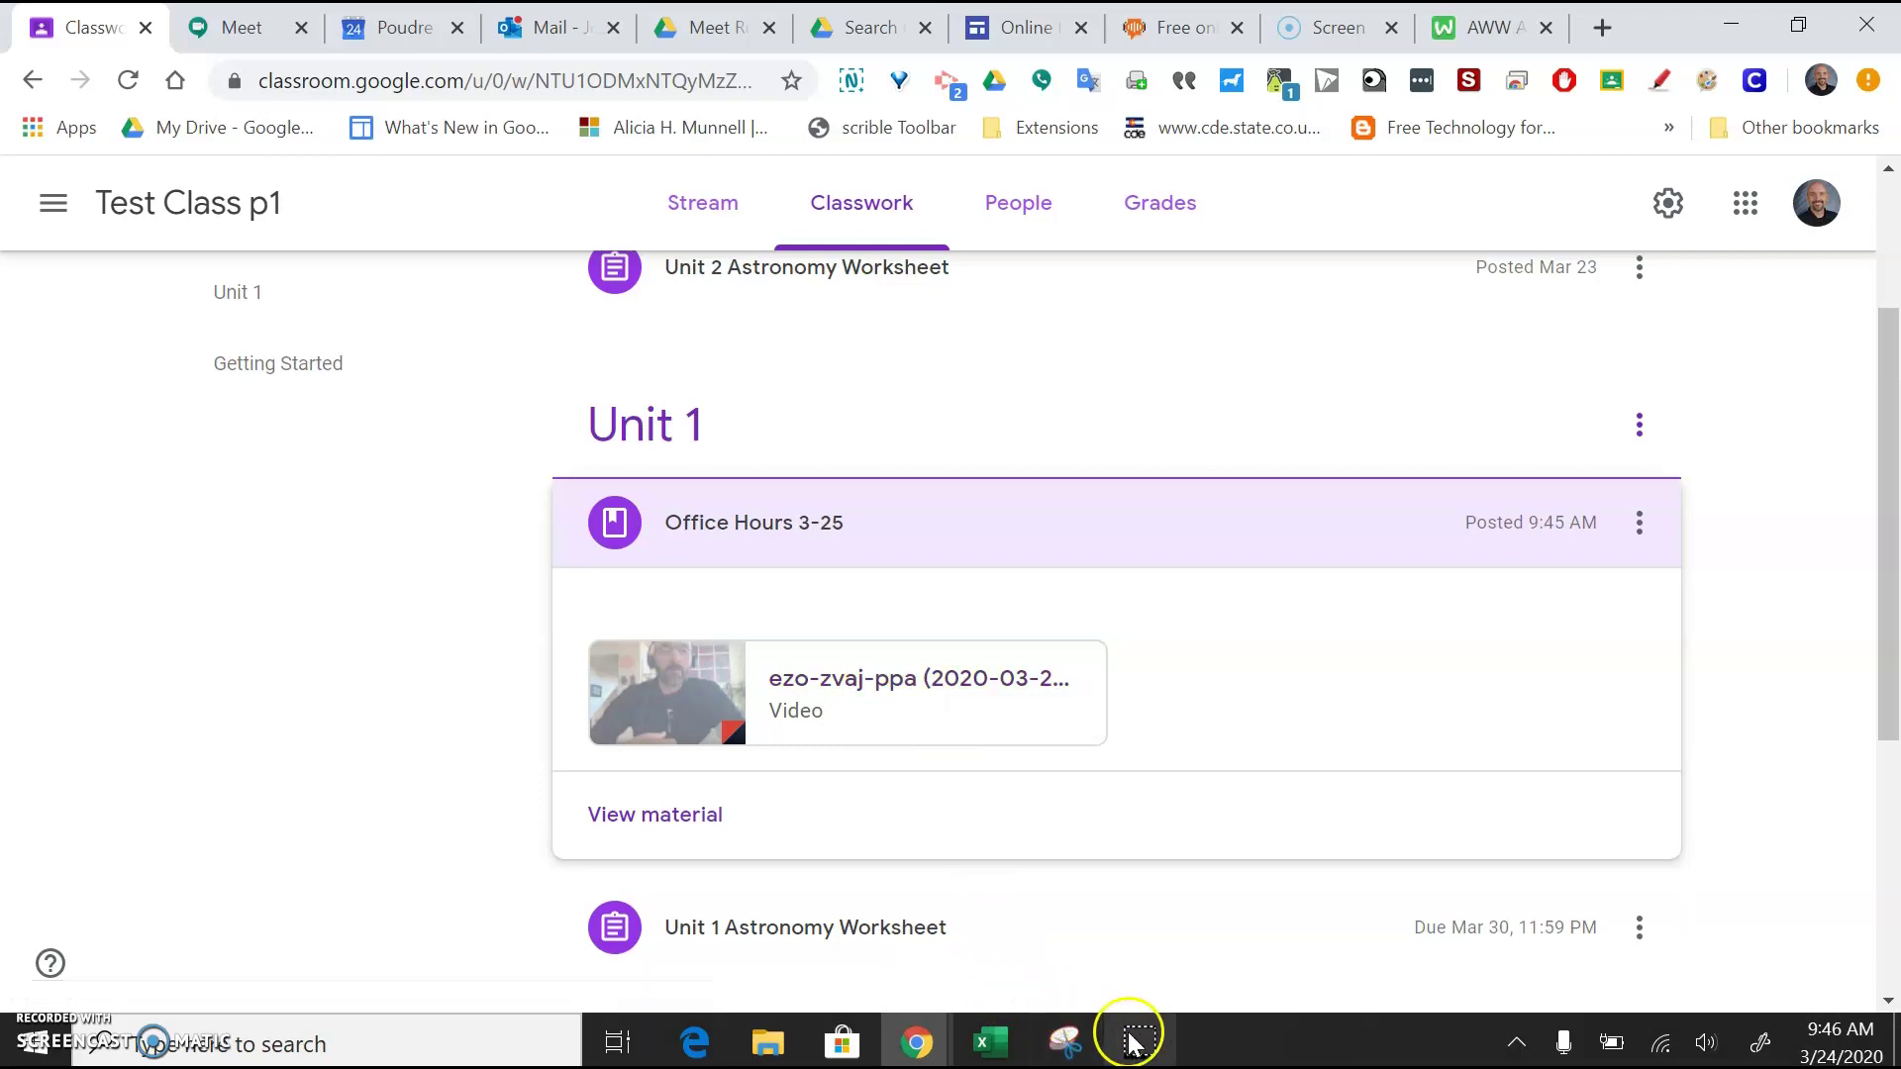
mouse_move(1133, 1040)
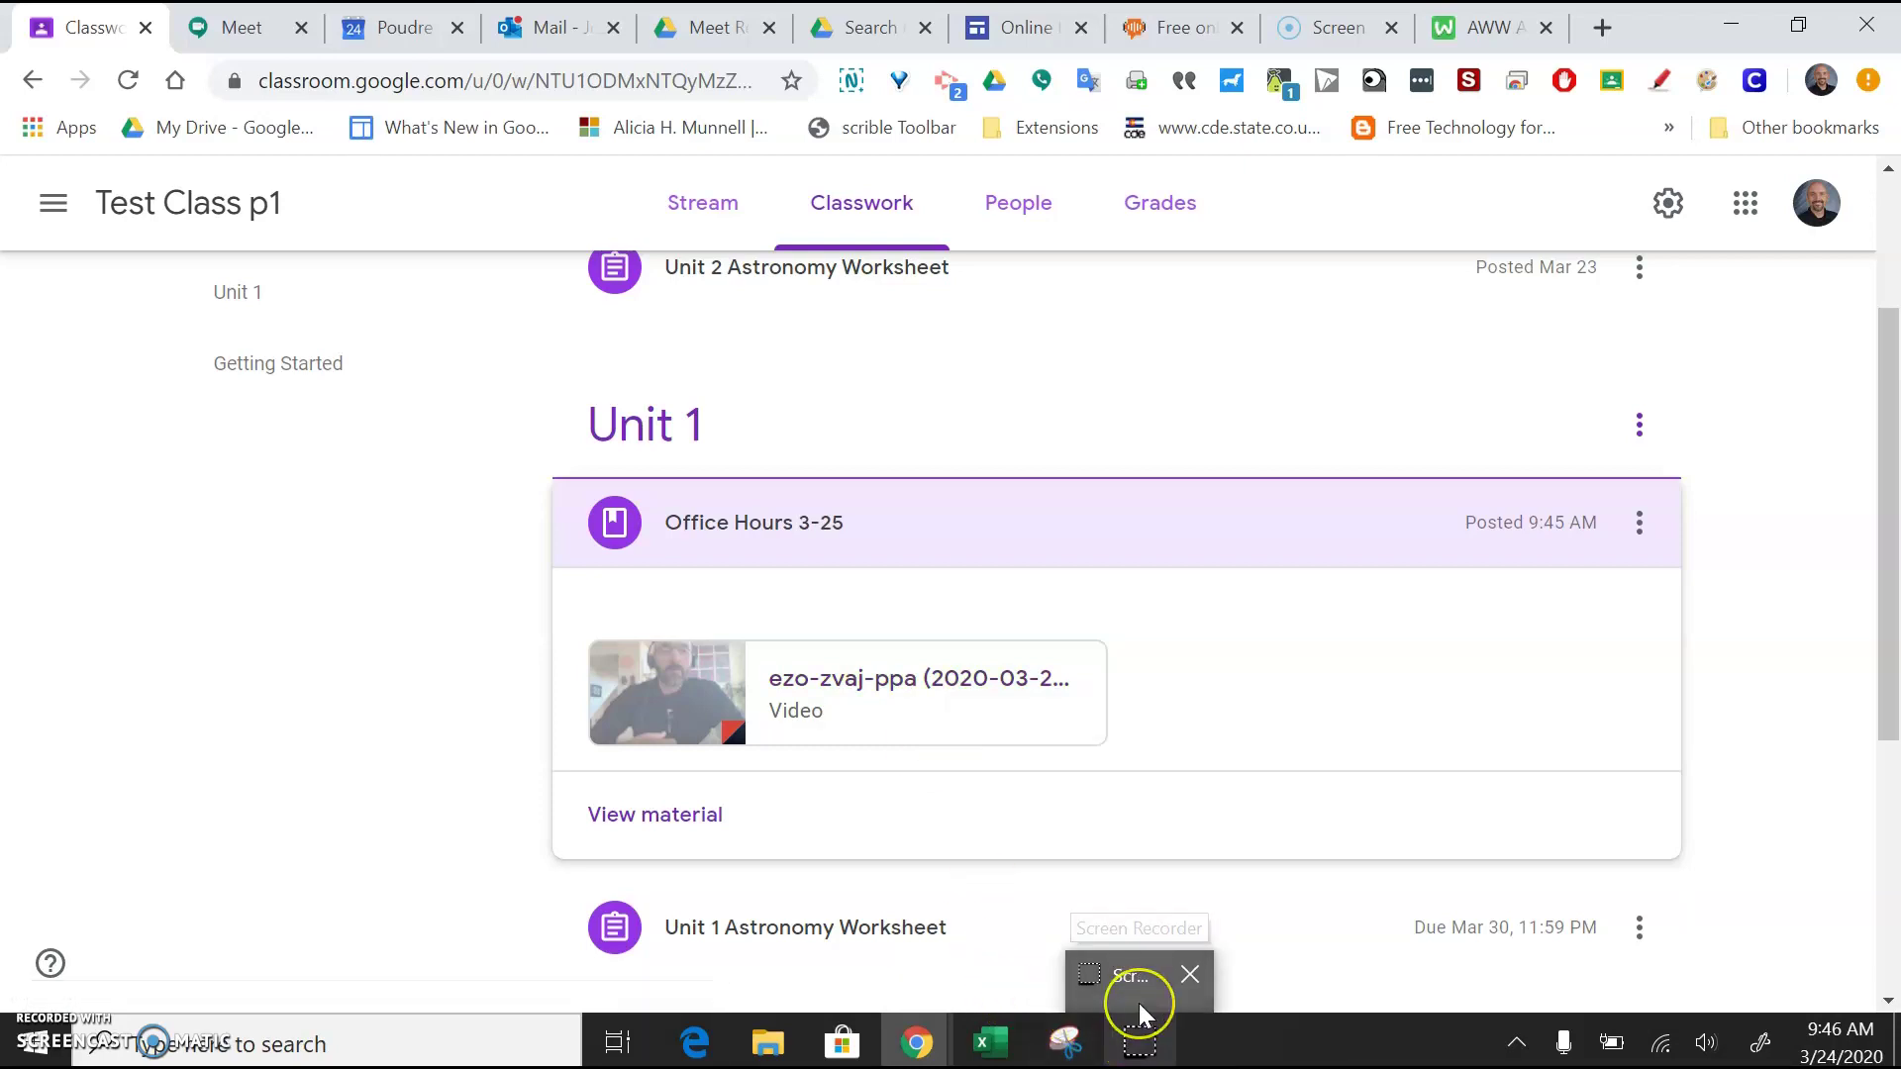
mouse_move(1138, 1002)
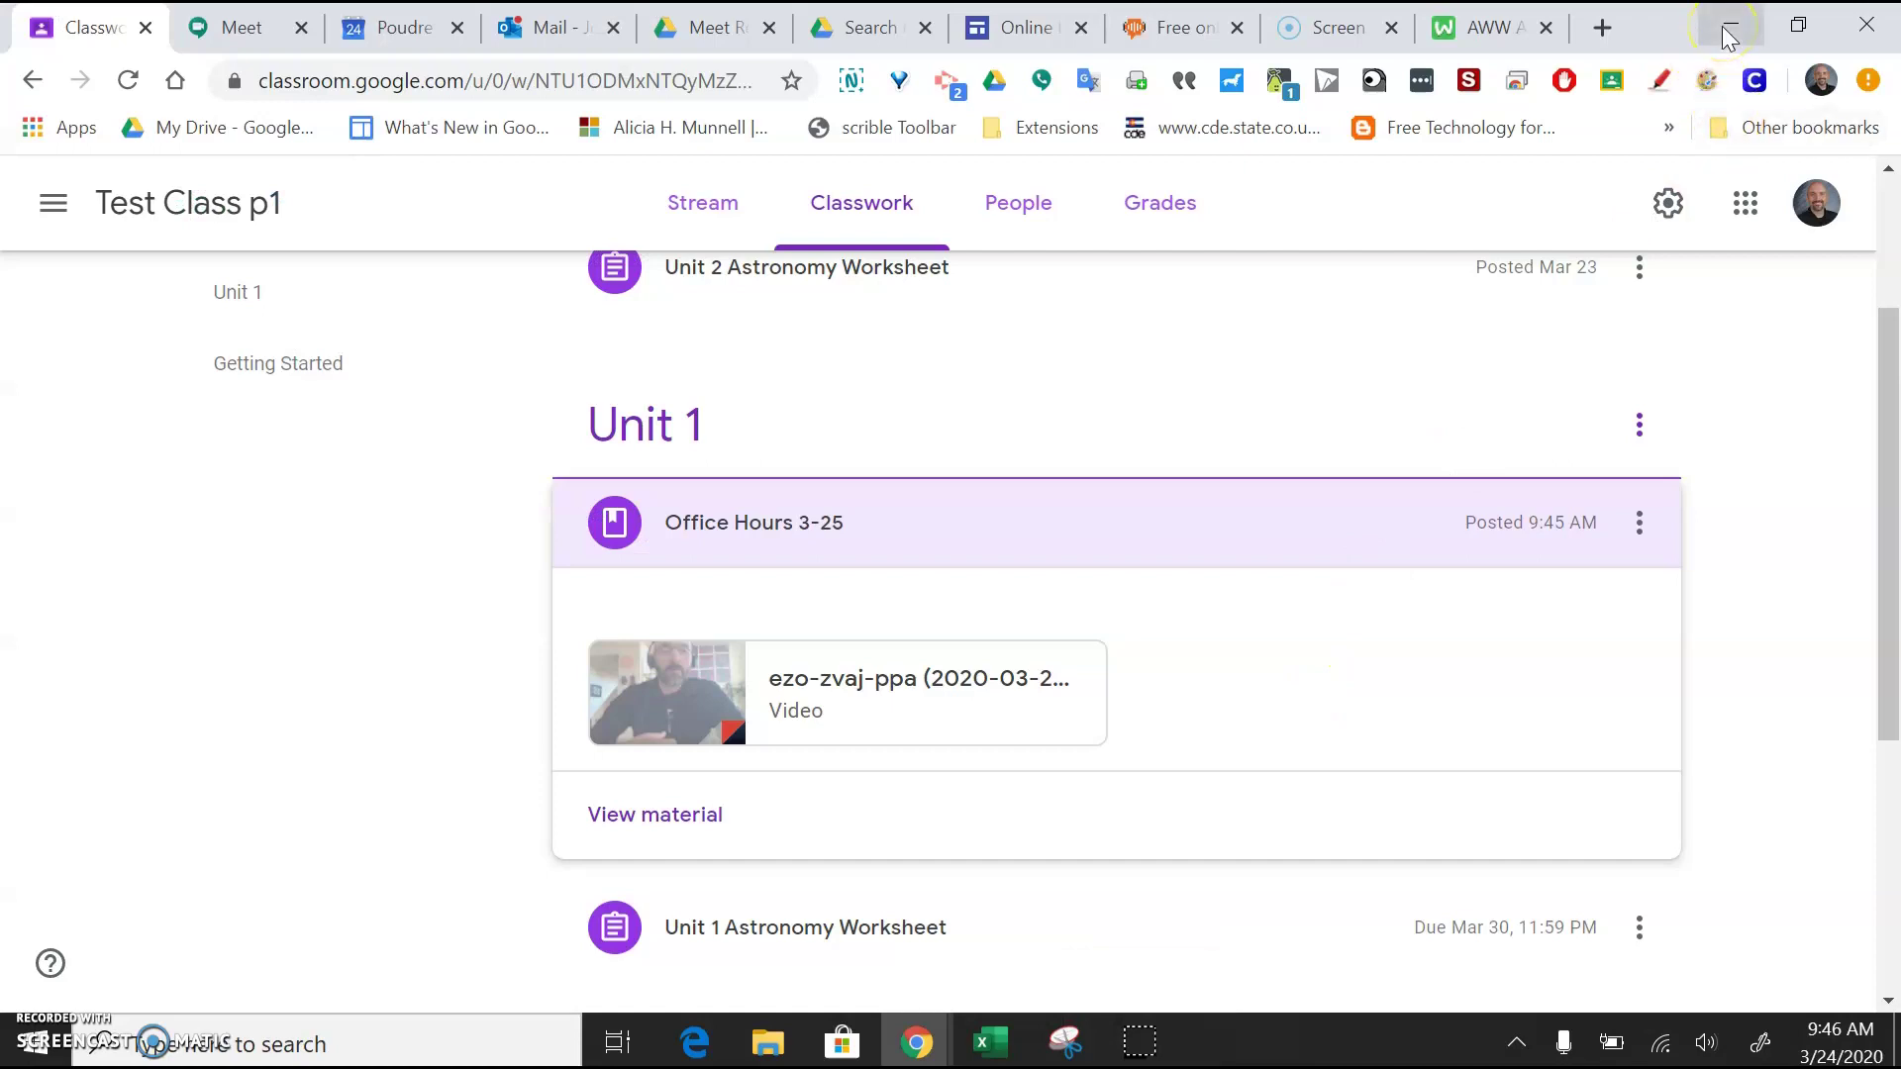
right_click(1150, 1048)
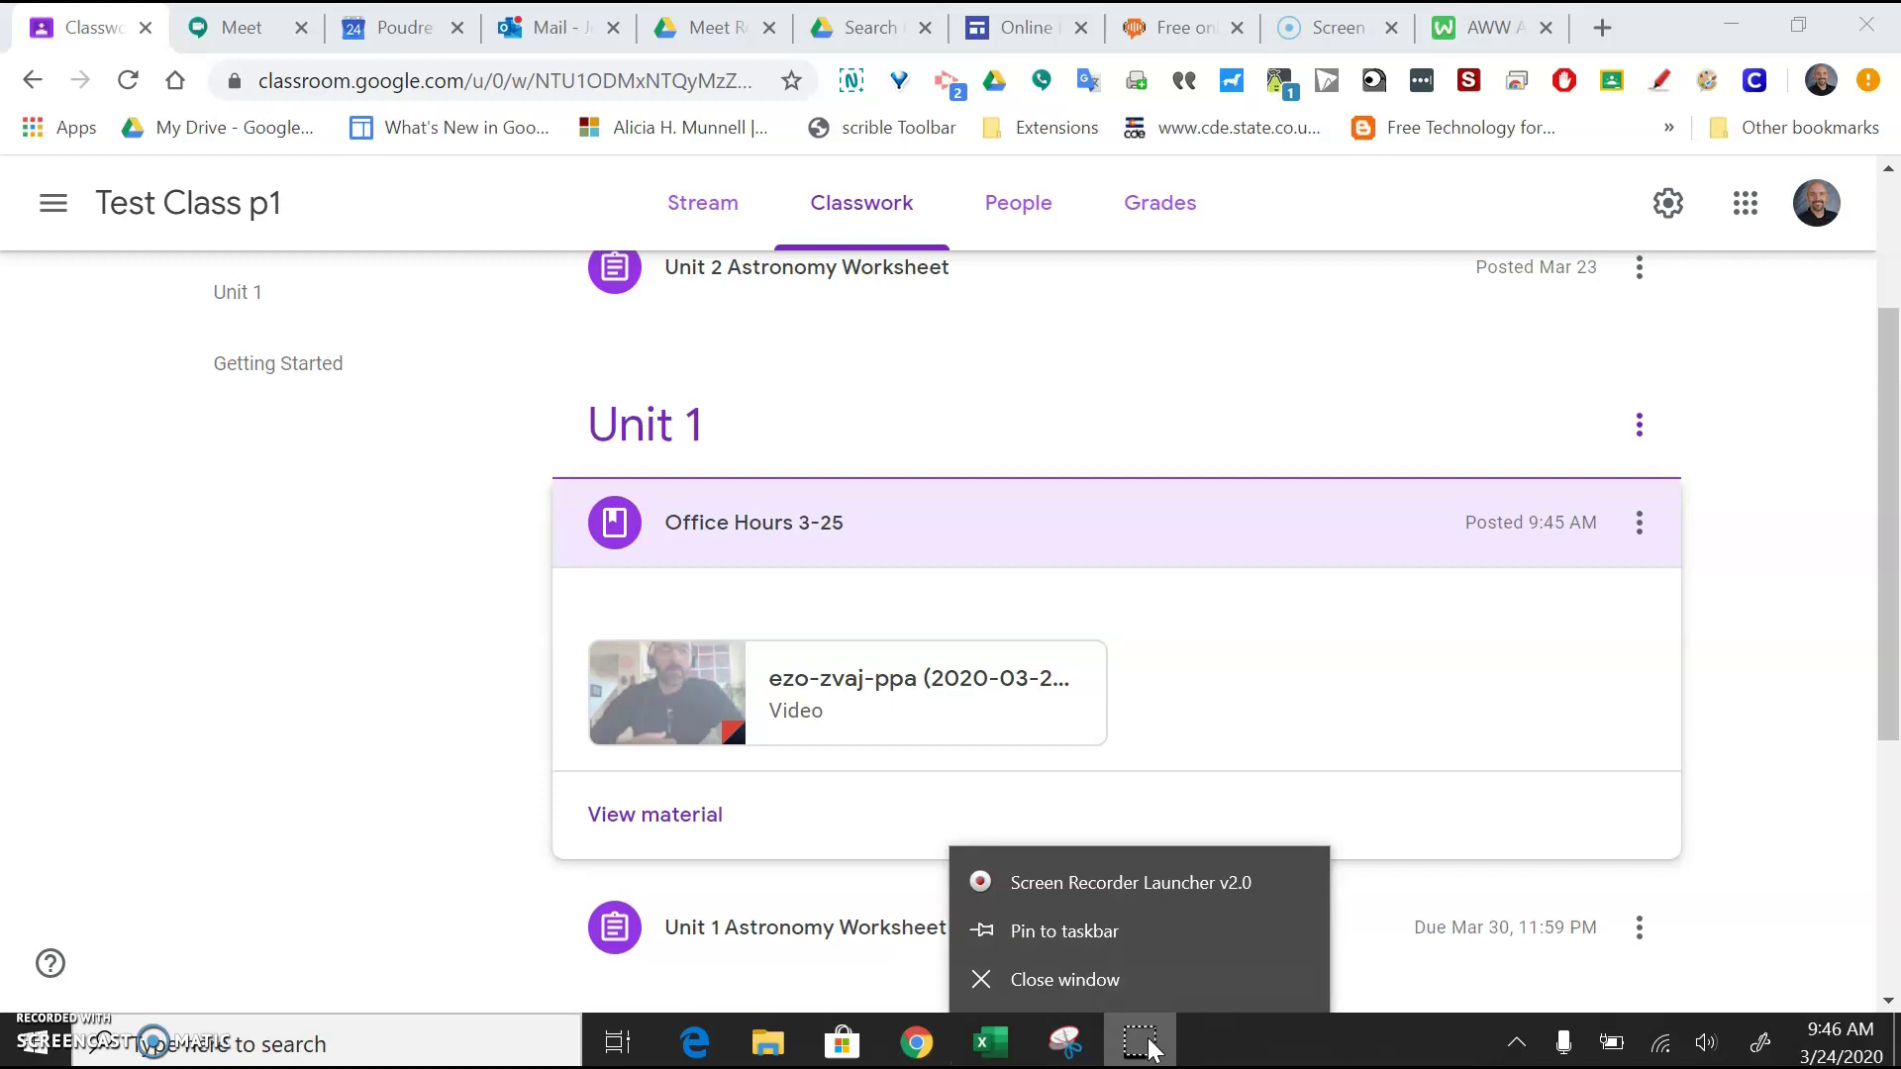
left_click(1747, 26)
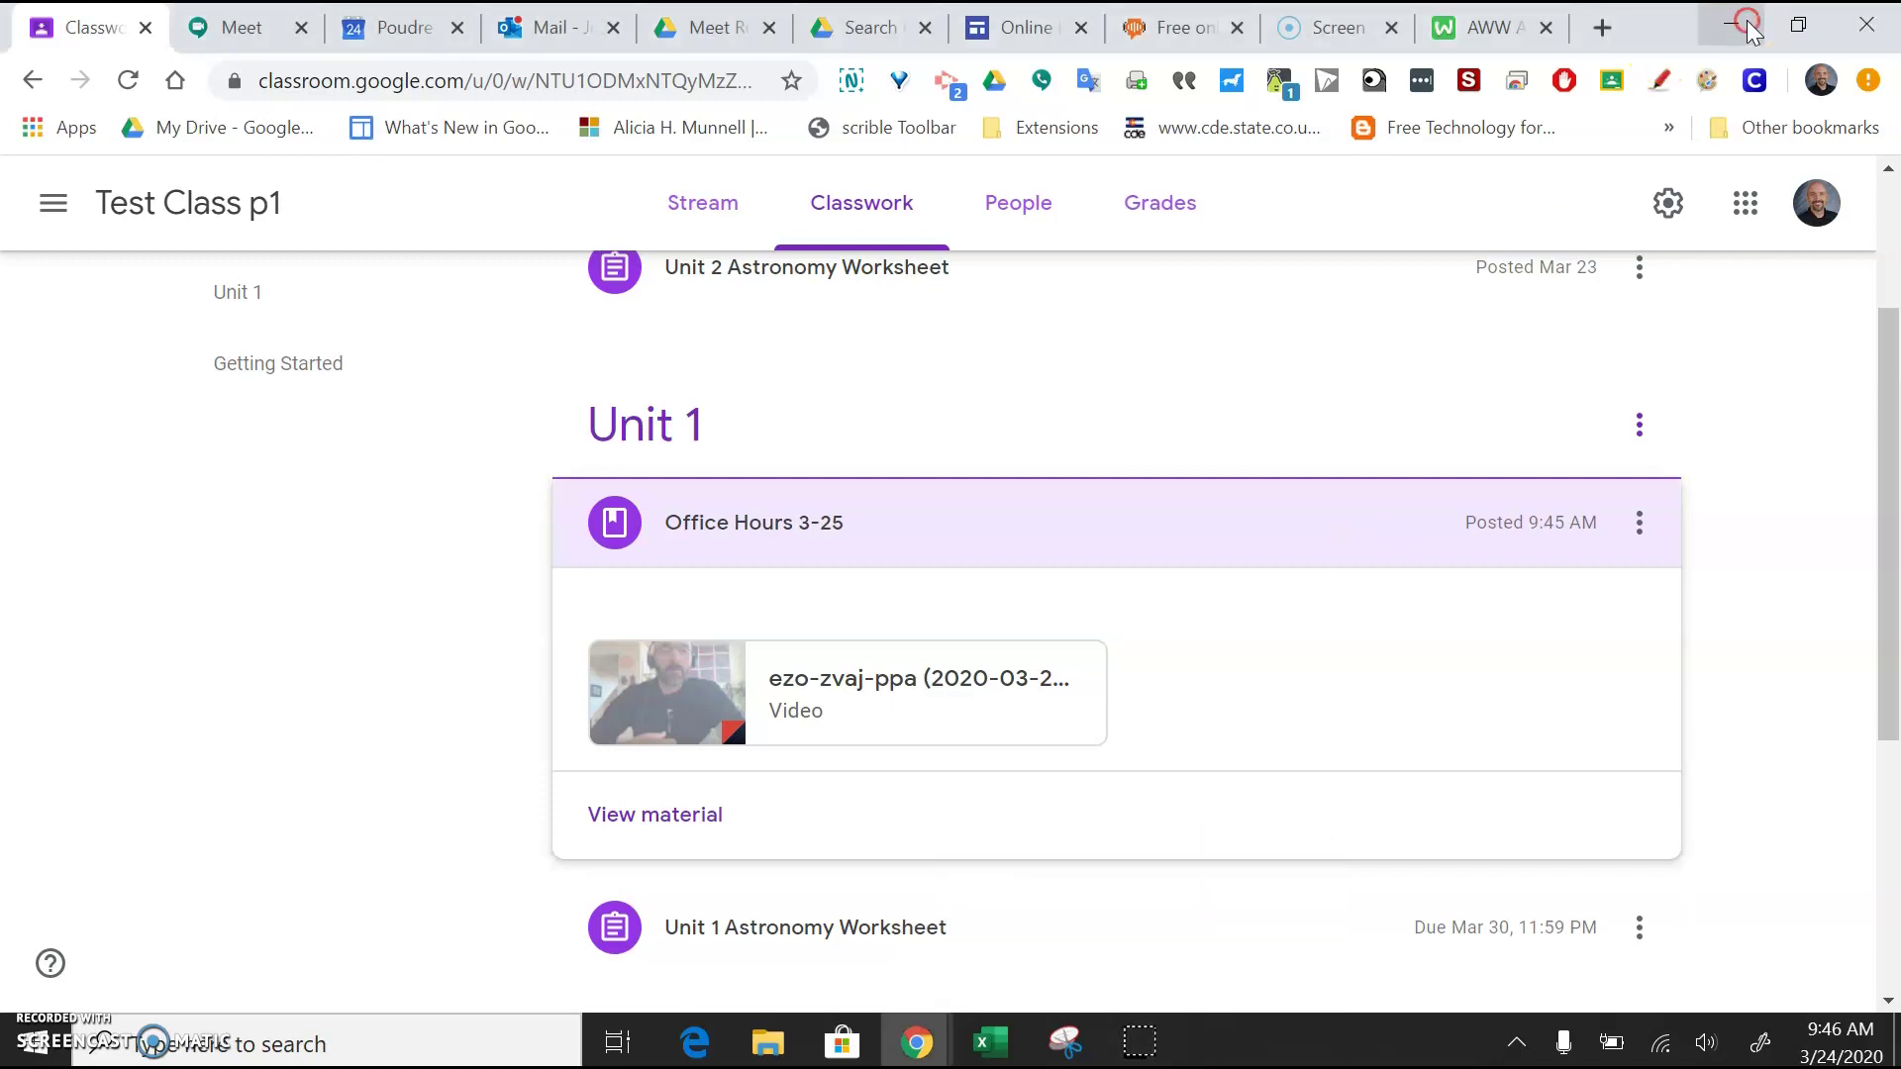